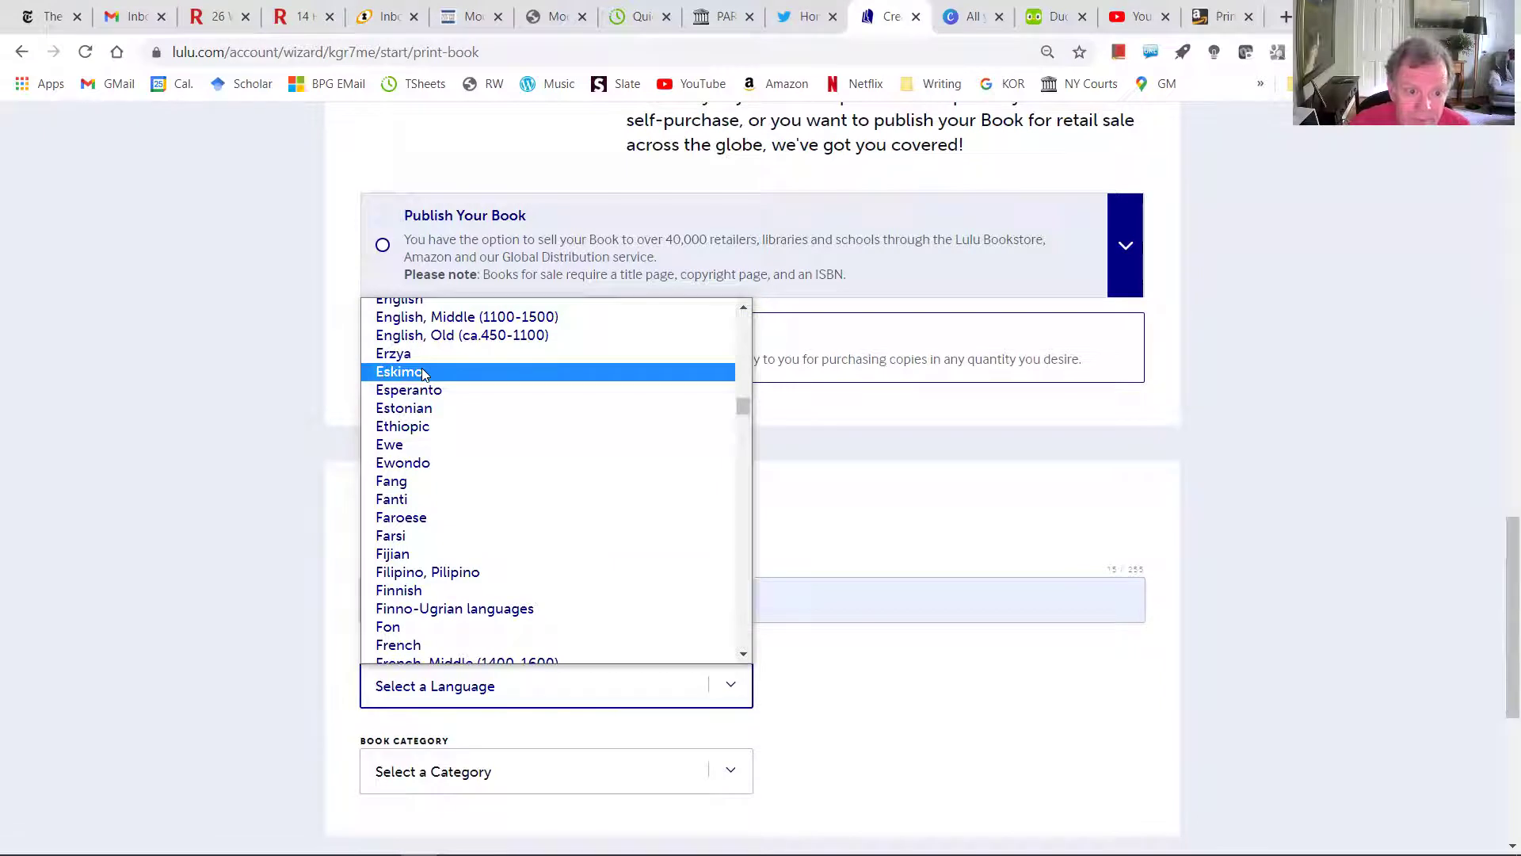
# - Set the book language to English and the book category to Fiction
pyautogui.scroll(3, 412, 396)
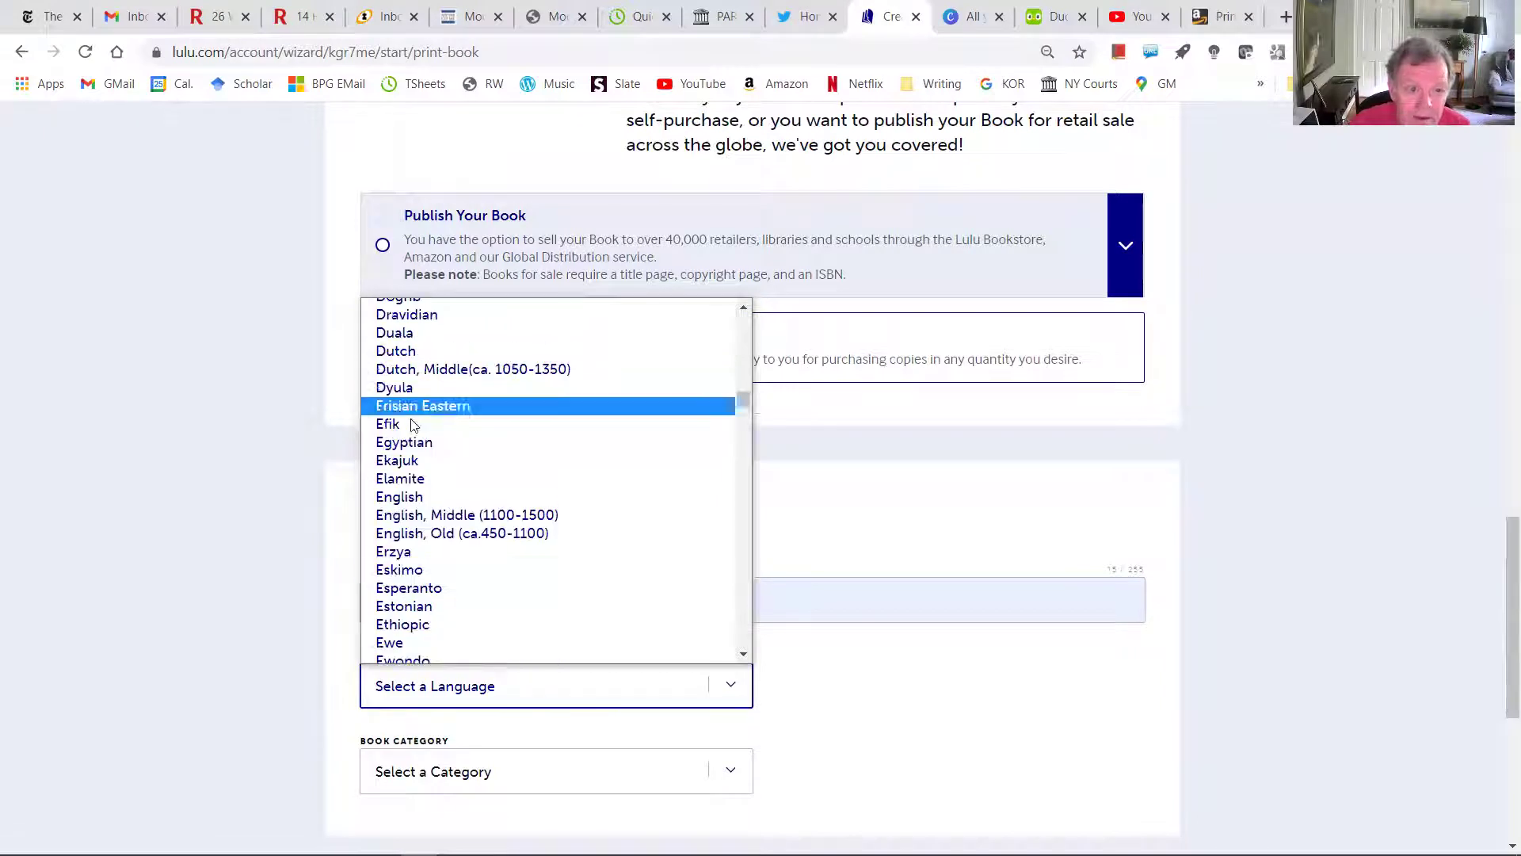
pyautogui.click(409, 500)
pyautogui.click(480, 768)
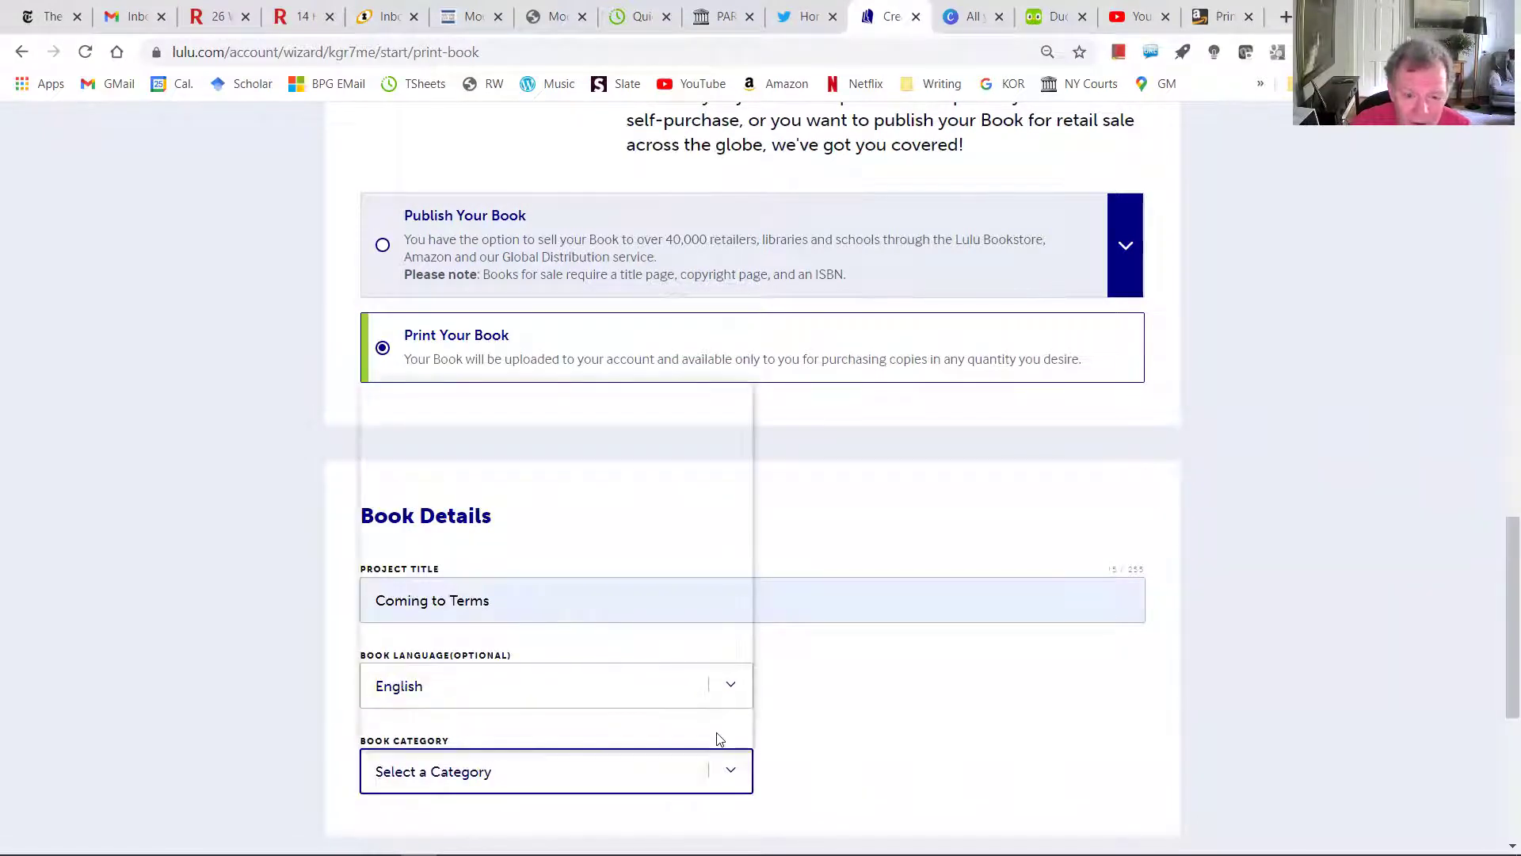
pyautogui.scroll(-4, 509, 577)
pyautogui.scroll(4, 492, 584)
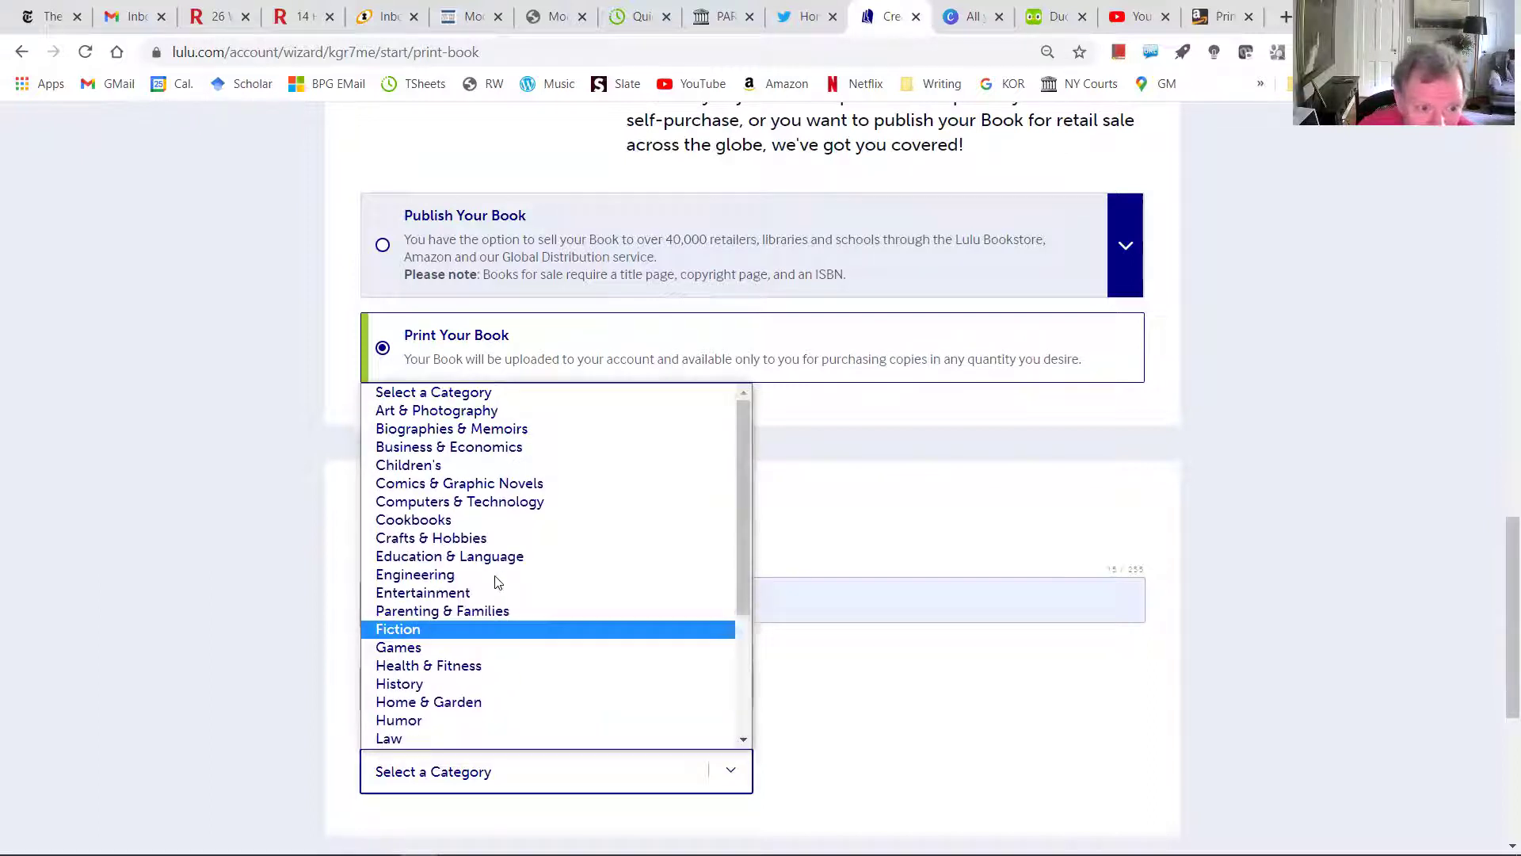
pyautogui.click(401, 630)
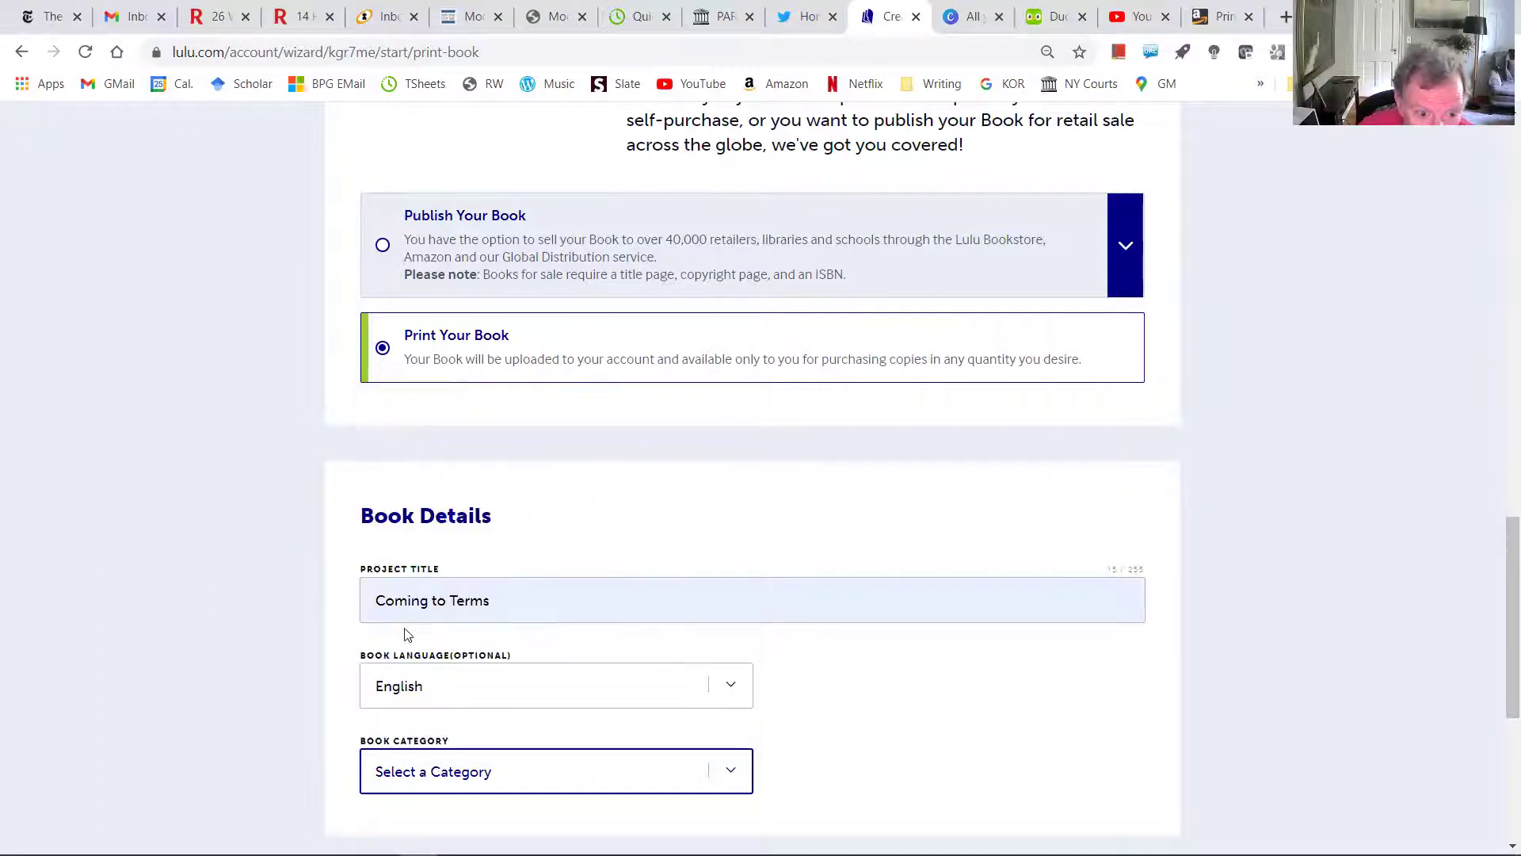
# - Continue to the design stage and upload "Coming to Terms Print April 14.pdf" as the book's interior file
pyautogui.scroll(-3, 886, 636)
pyautogui.click(707, 599)
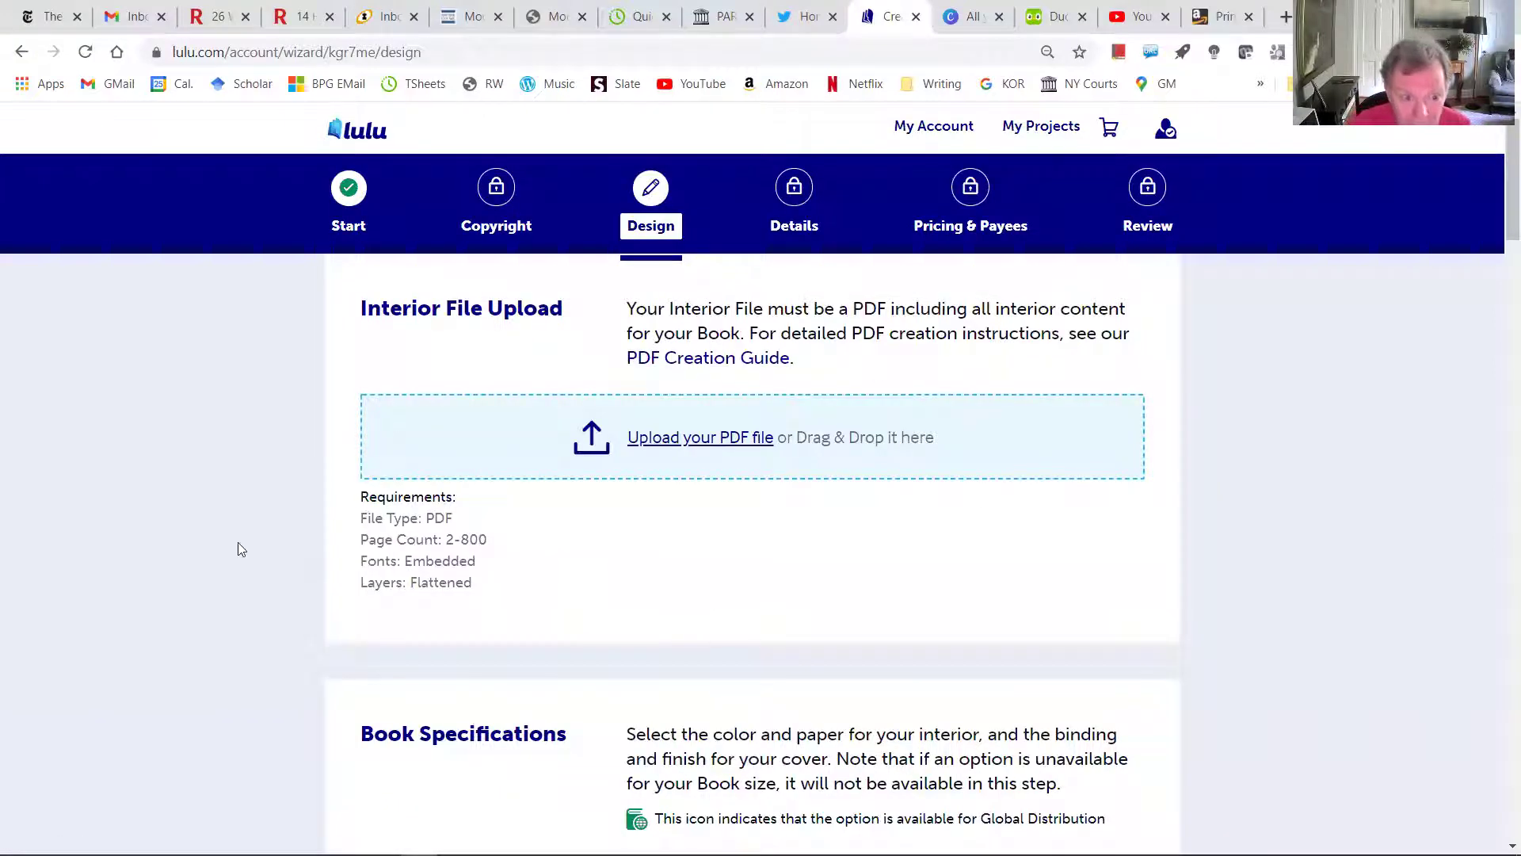
pyautogui.click(726, 446)
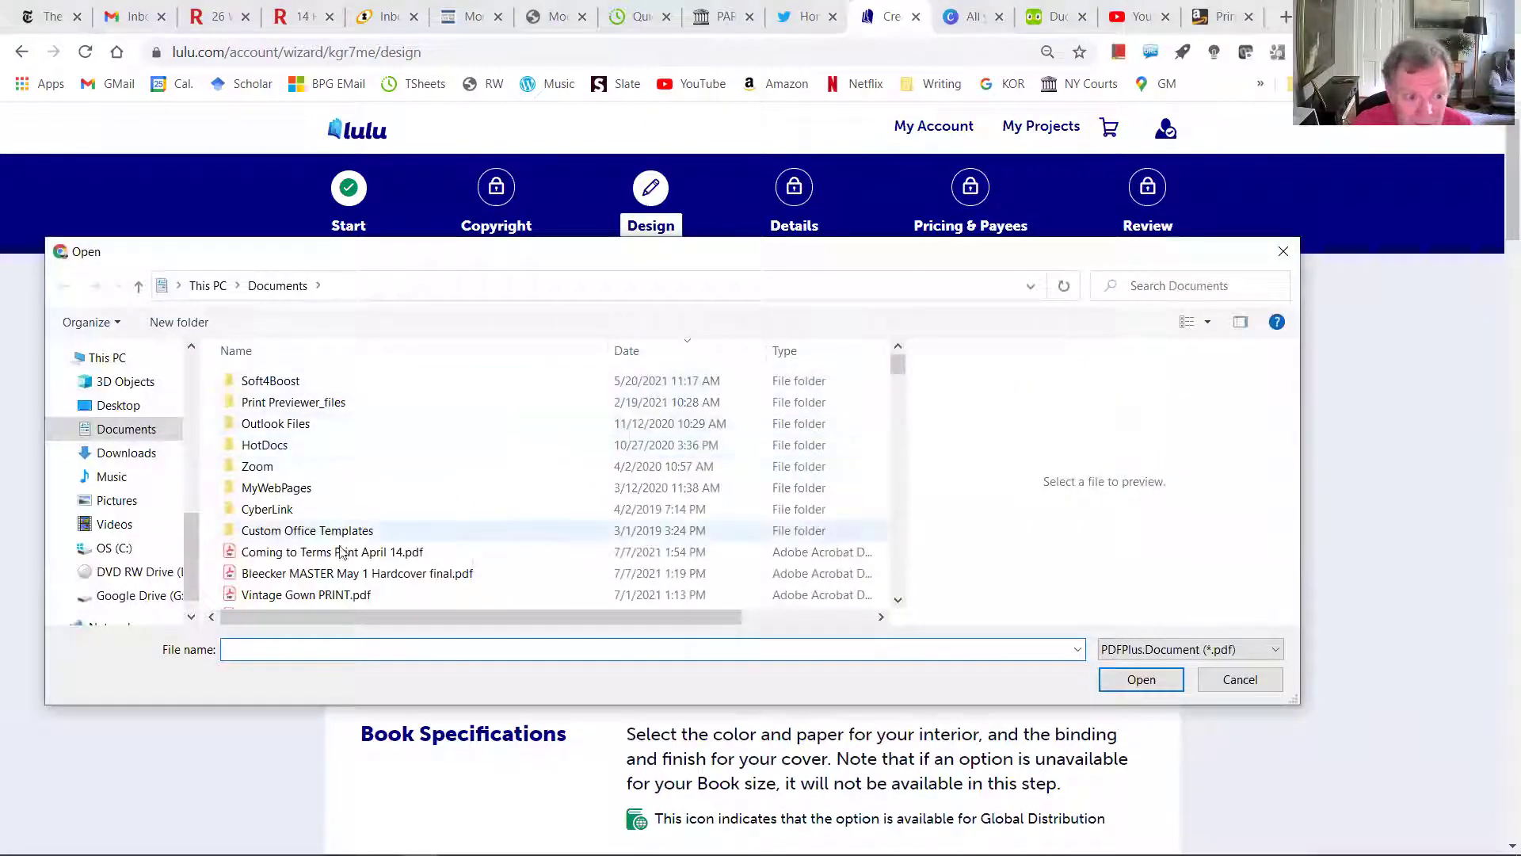
pyautogui.click(342, 553)
pyautogui.doubleClick(342, 552)
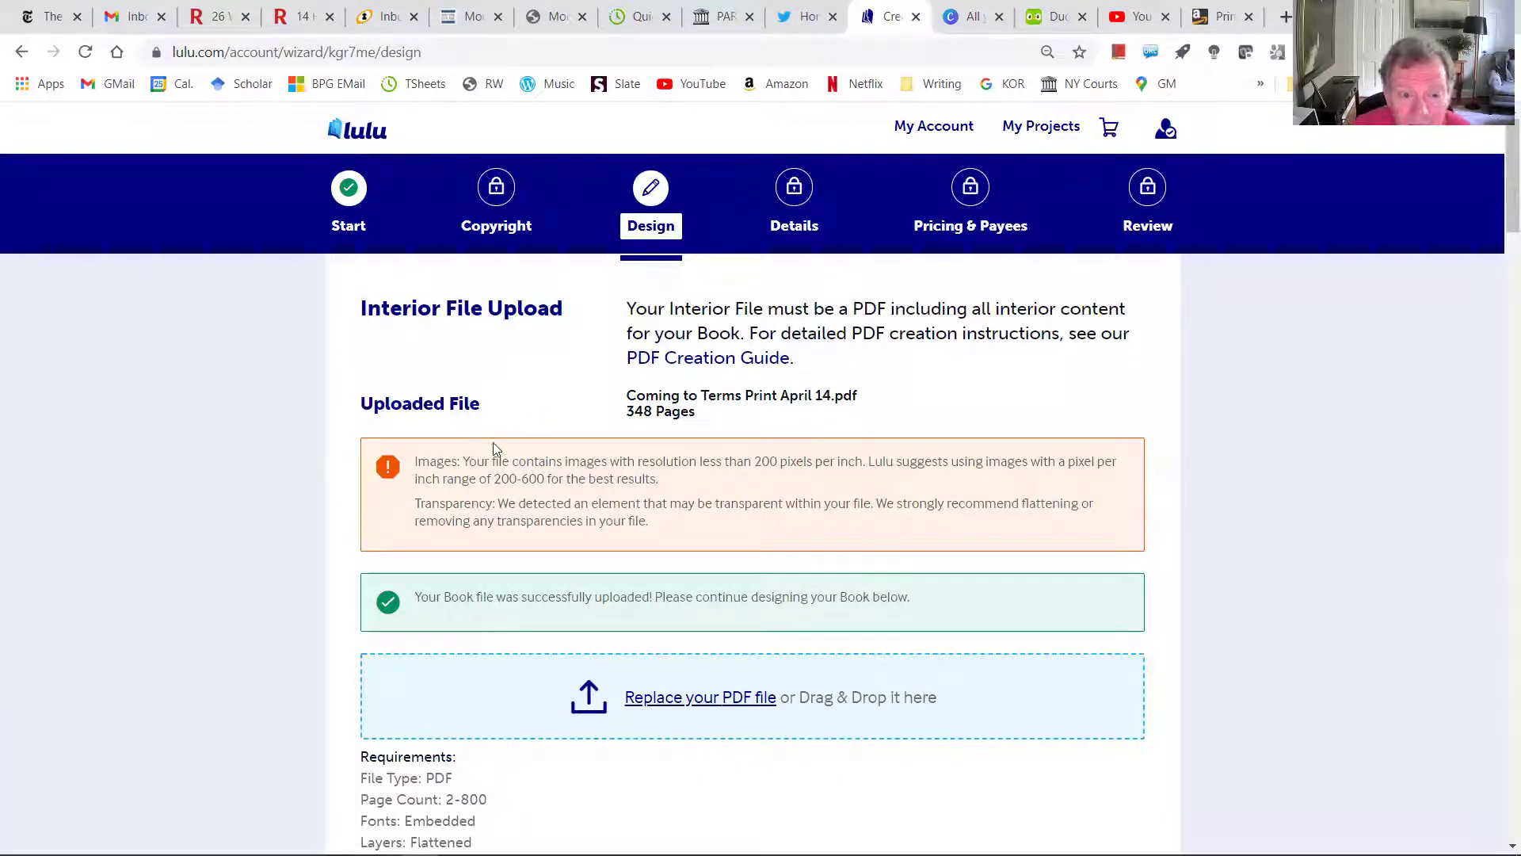
# - Choose Black & White Standard as the interior color and 60# Cream as the paper type
pyautogui.scroll(-3, 1150, 519)
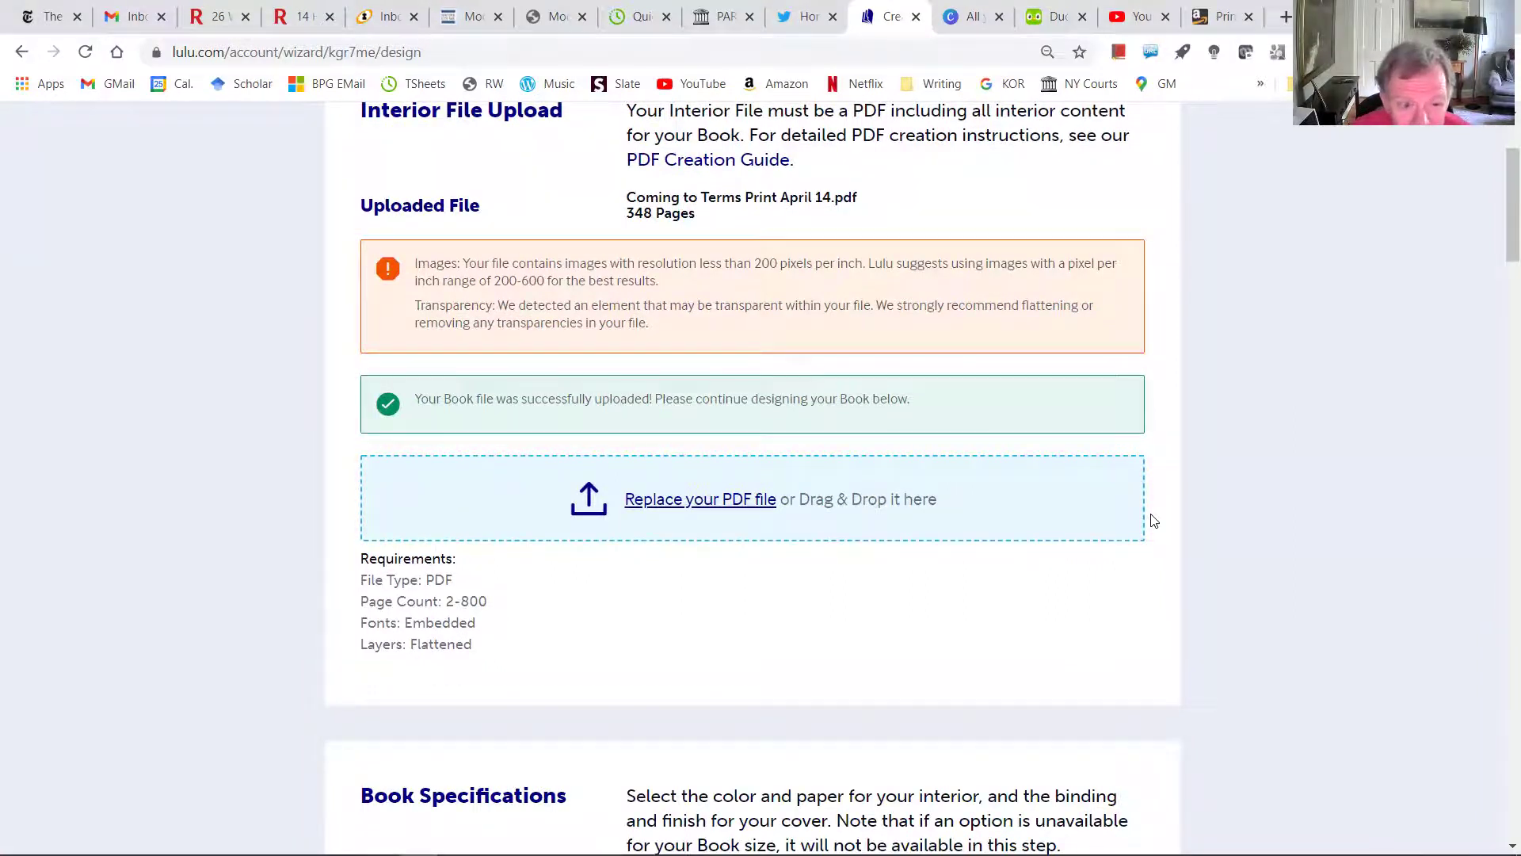
pyautogui.scroll(-6, 1154, 521)
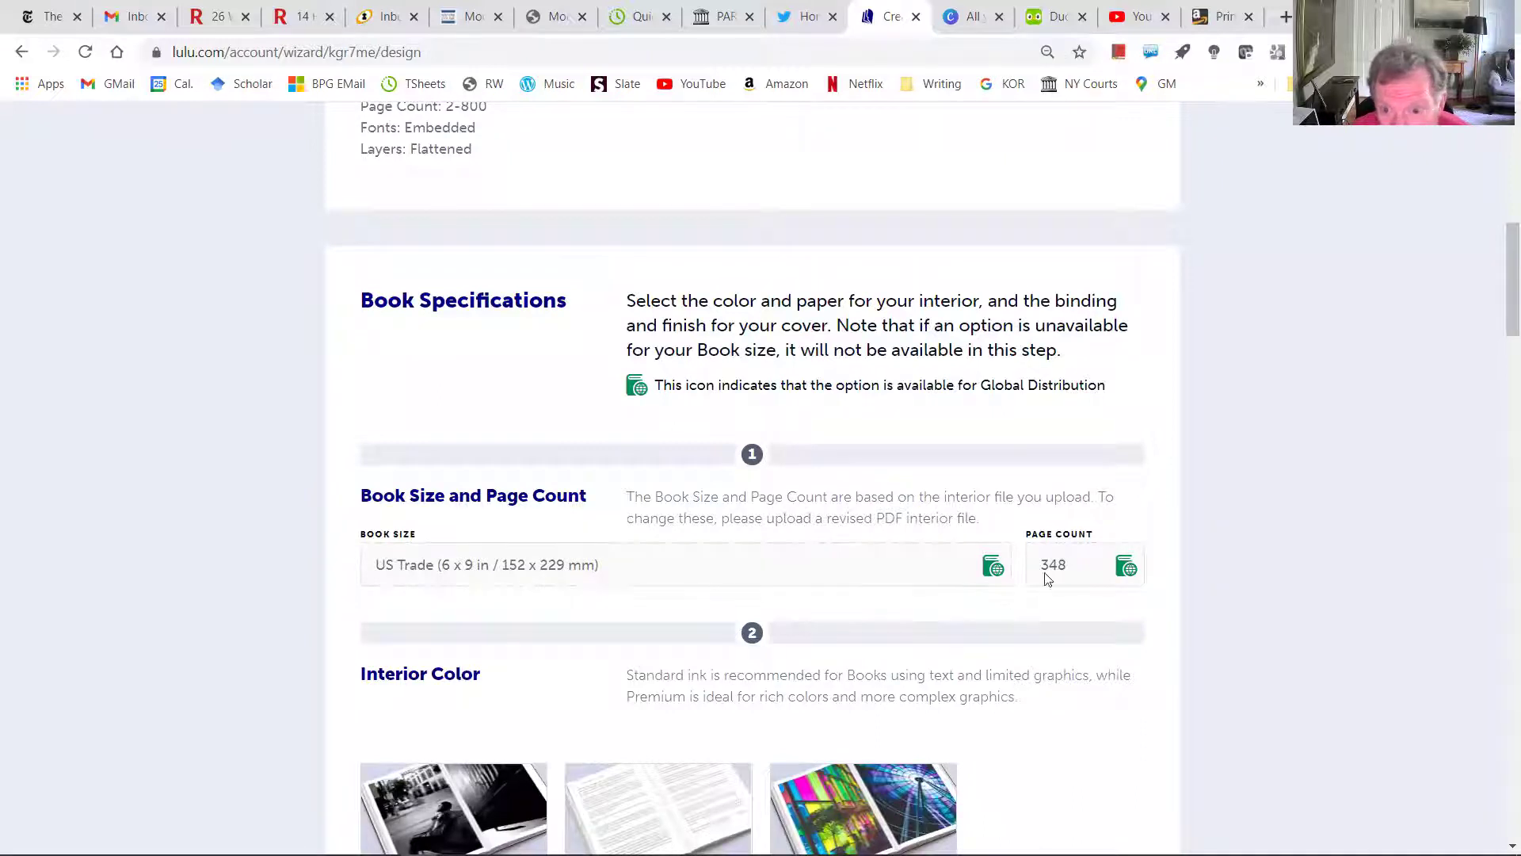
pyautogui.scroll(-2, 1065, 569)
pyautogui.scroll(-2, 1067, 574)
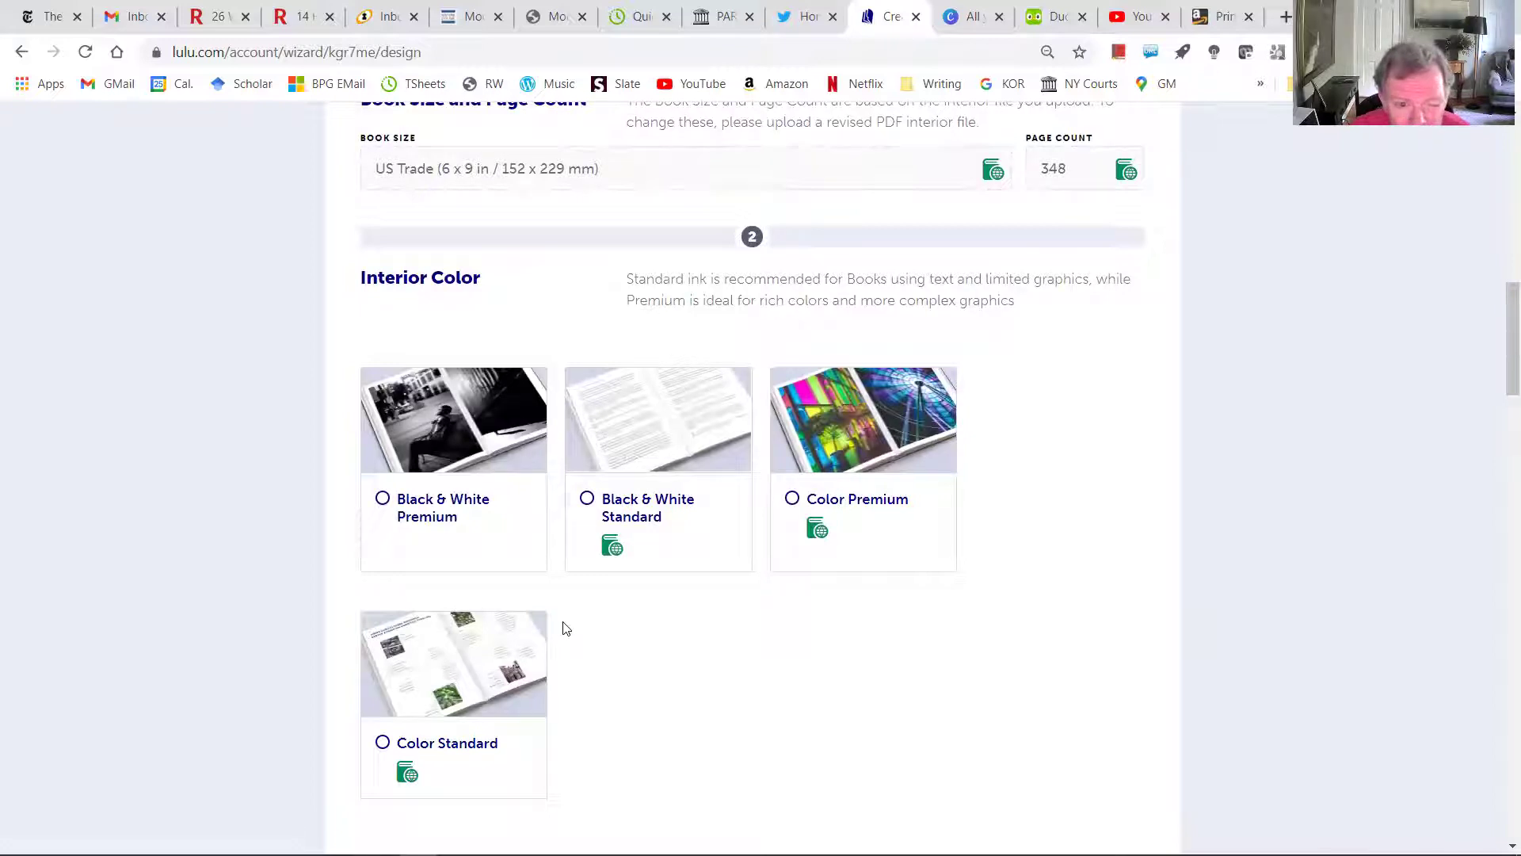
pyautogui.click(587, 502)
pyautogui.scroll(-4, 1138, 729)
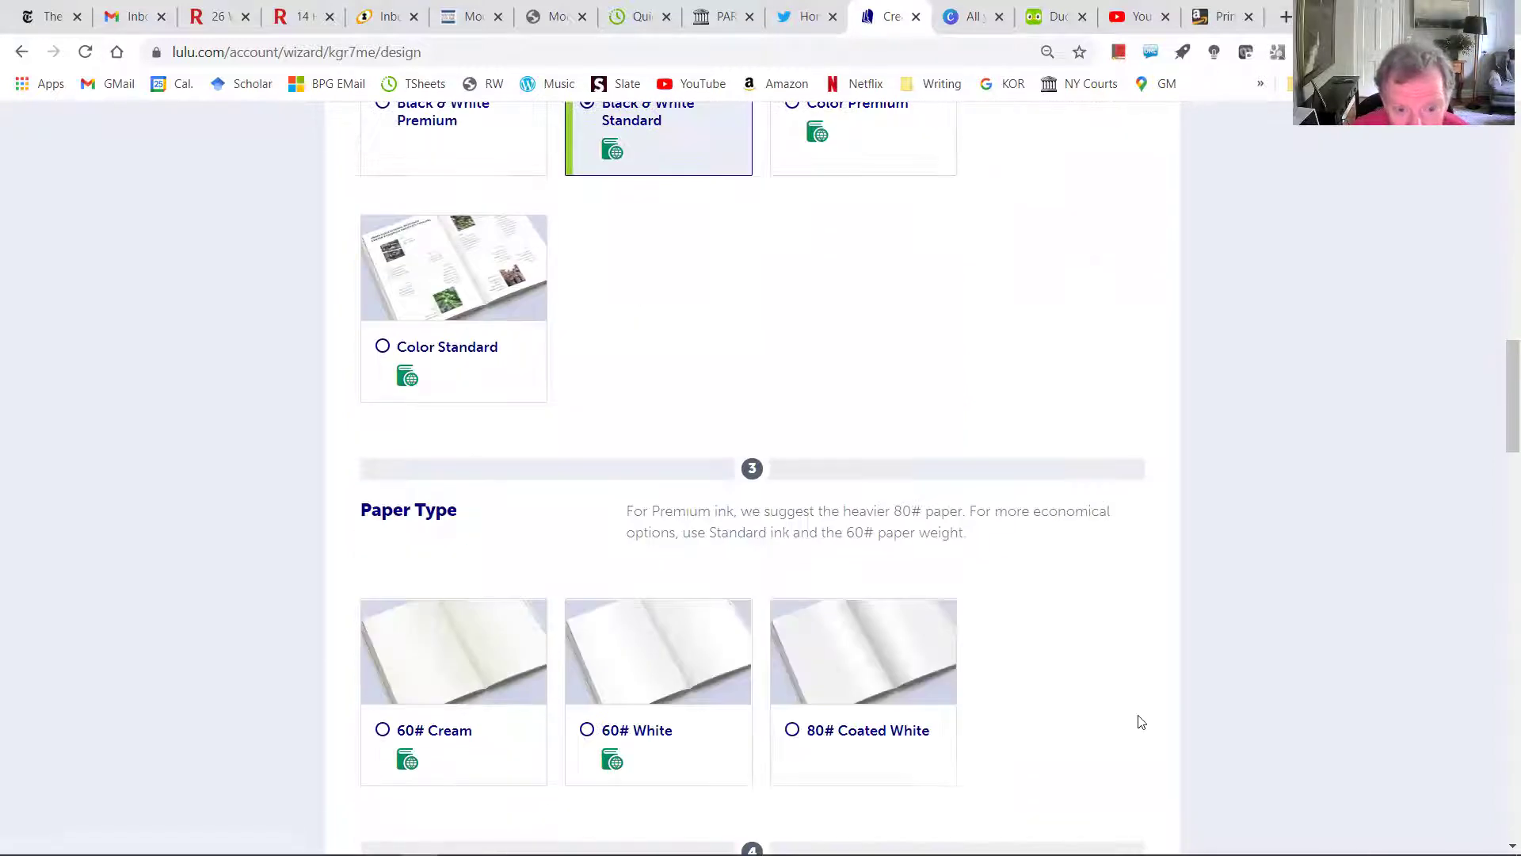
pyautogui.scroll(-1, 915, 711)
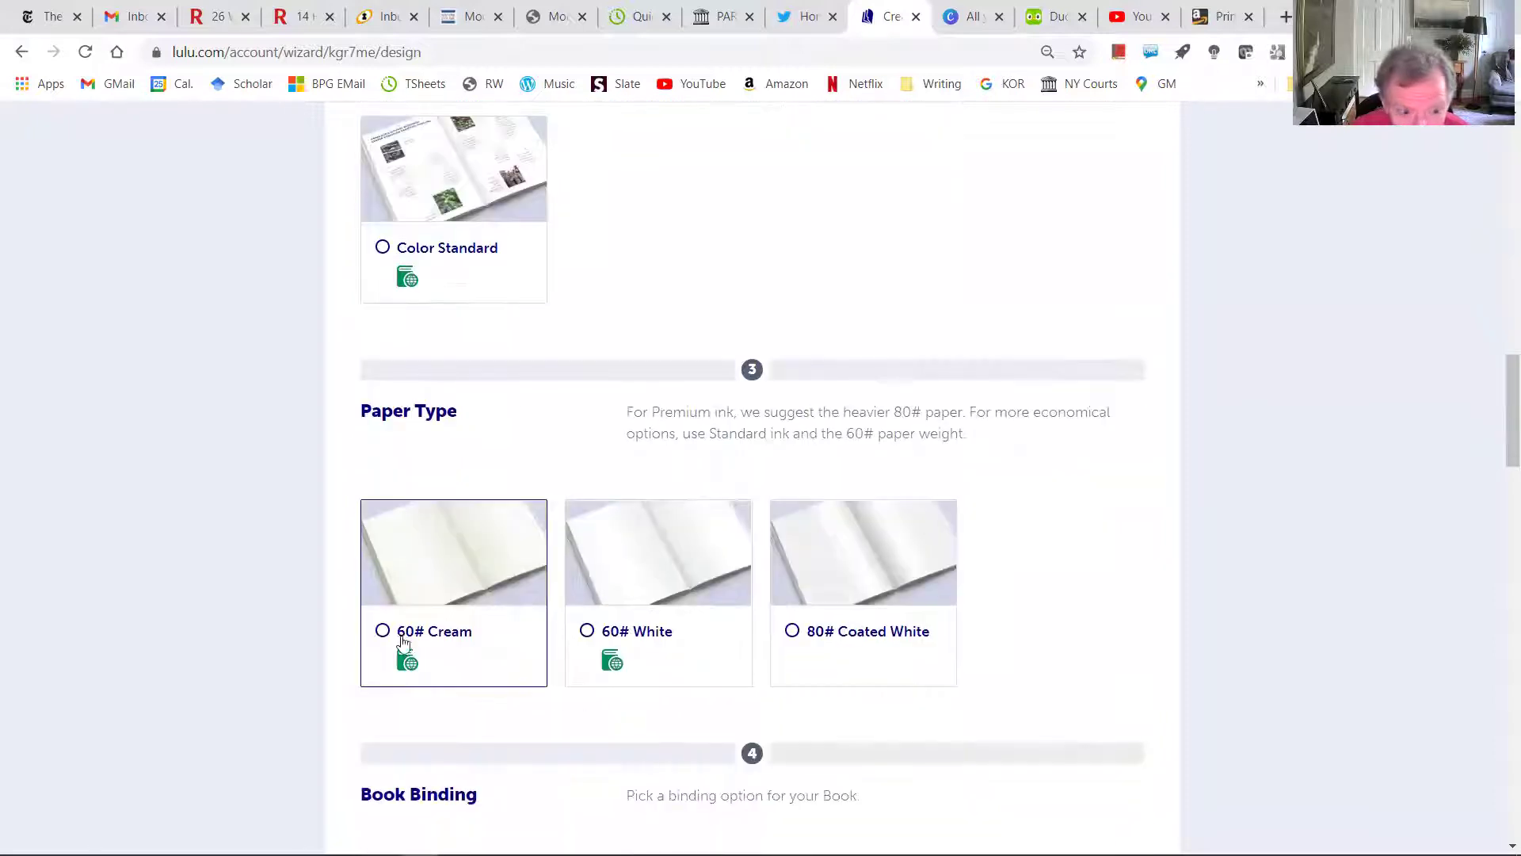
pyautogui.click(380, 632)
# - Choose Hardcover as the book binding and Matte as the cover finish
pyautogui.scroll(-1, 415, 655)
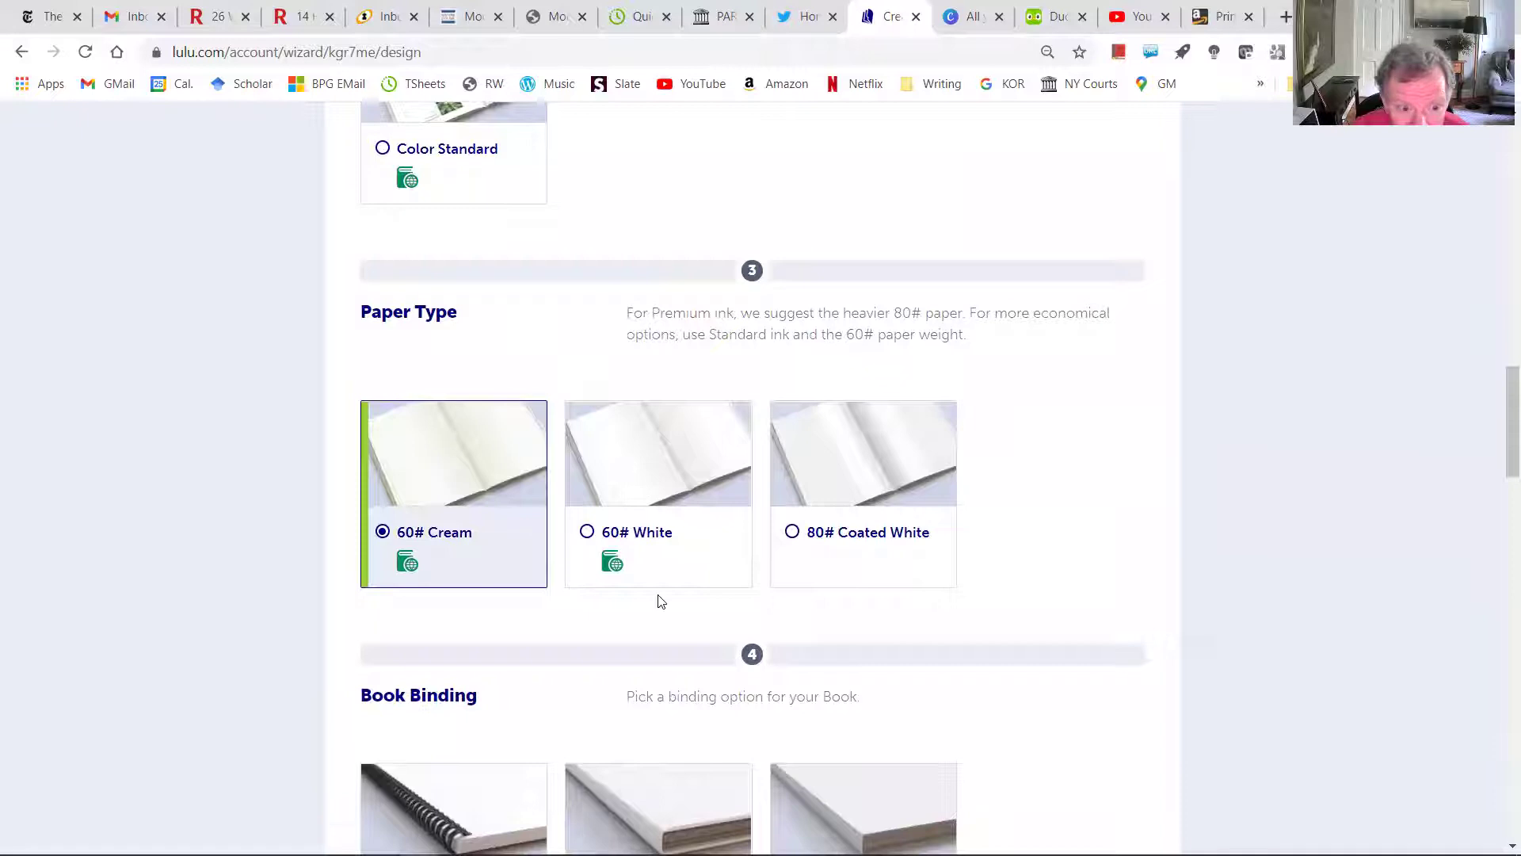
pyautogui.scroll(-2, 656, 601)
pyautogui.click(586, 697)
pyautogui.scroll(-5, 754, 717)
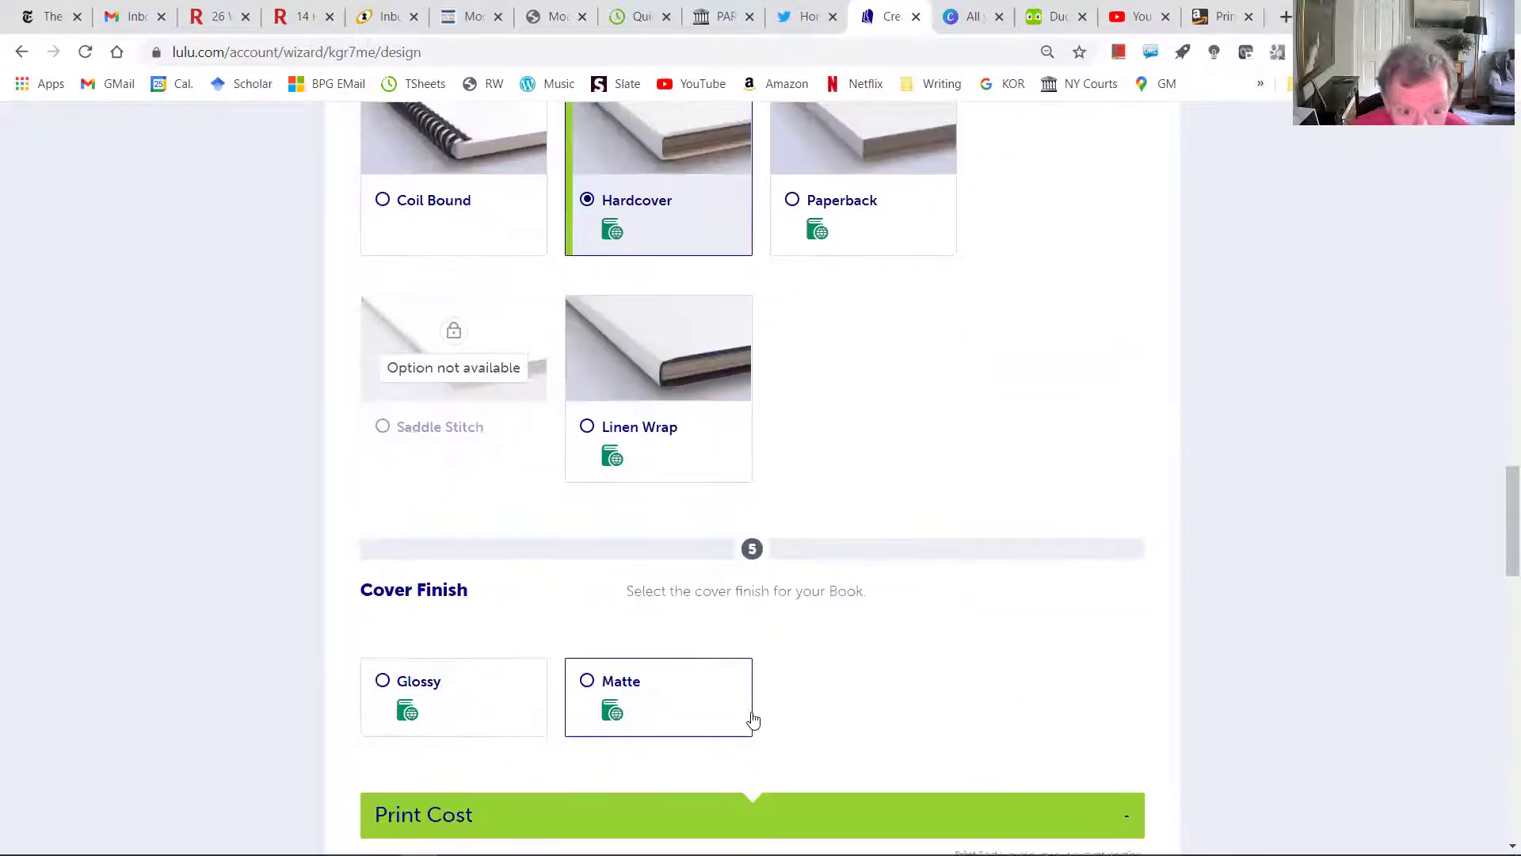
pyautogui.scroll(-1, 752, 720)
pyautogui.click(586, 583)
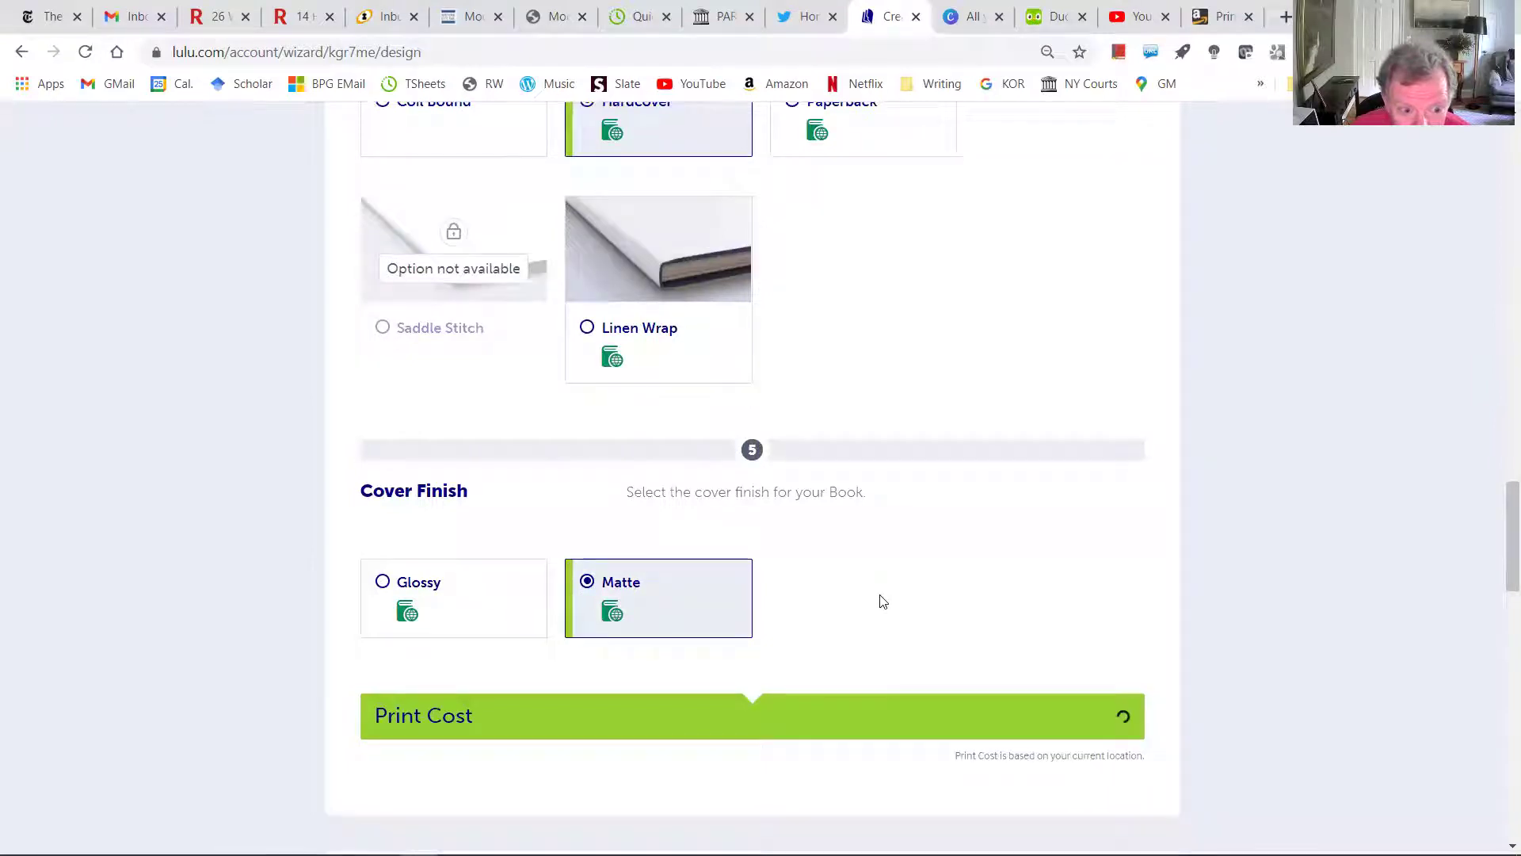
# - Review the cover file requirements, including dimensions and spine width, and the available cover design options
pyautogui.scroll(-4, 879, 602)
pyautogui.scroll(-3, 737, 615)
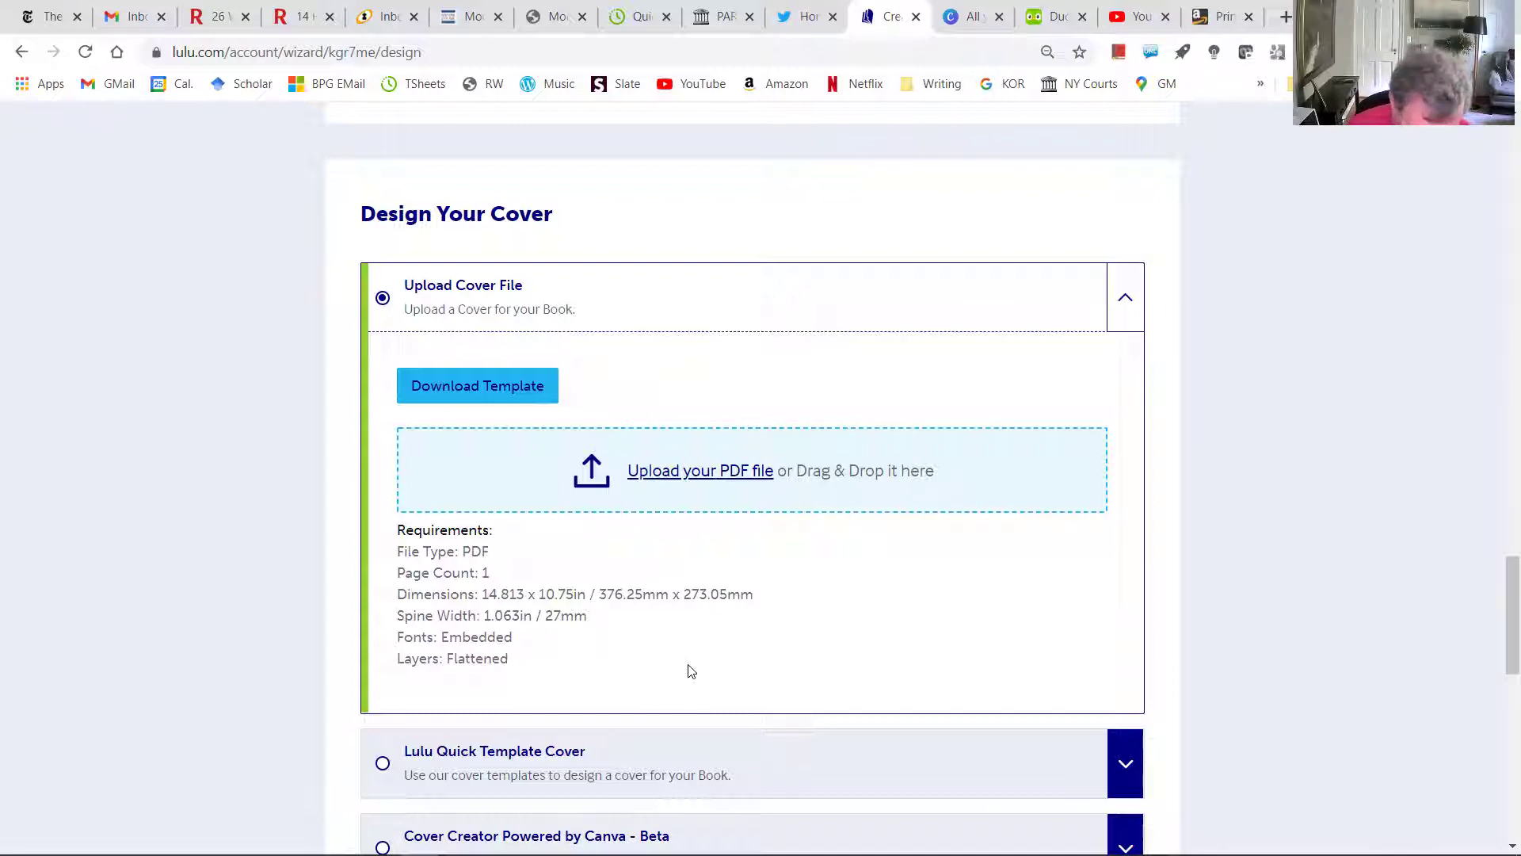
pyautogui.scroll(-1, 691, 671)
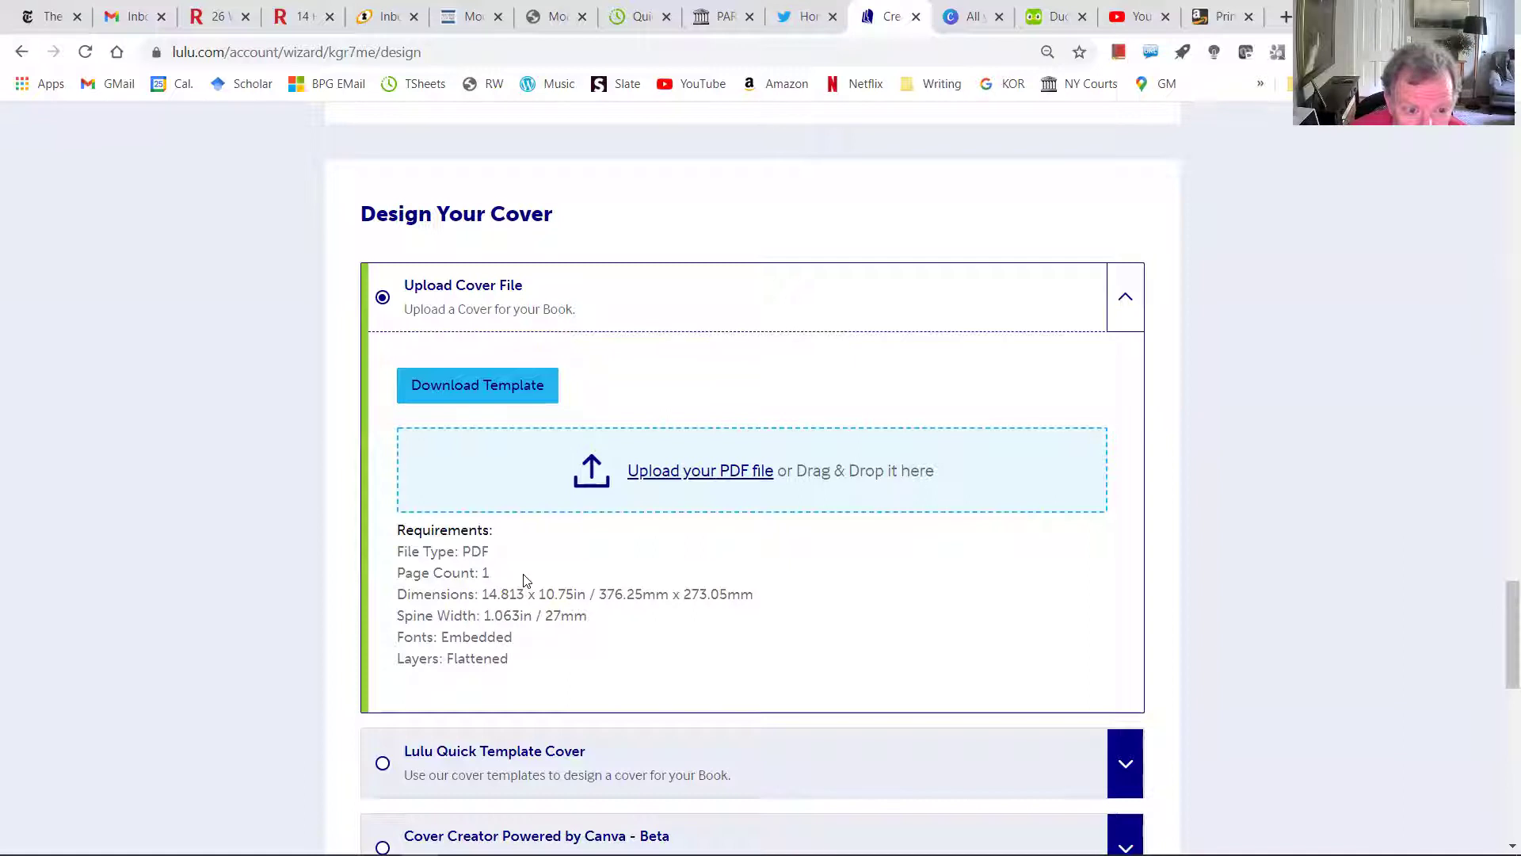
pyautogui.scroll(-1, 683, 634)
pyautogui.scroll(-1, 683, 638)
pyautogui.scroll(1, 681, 637)
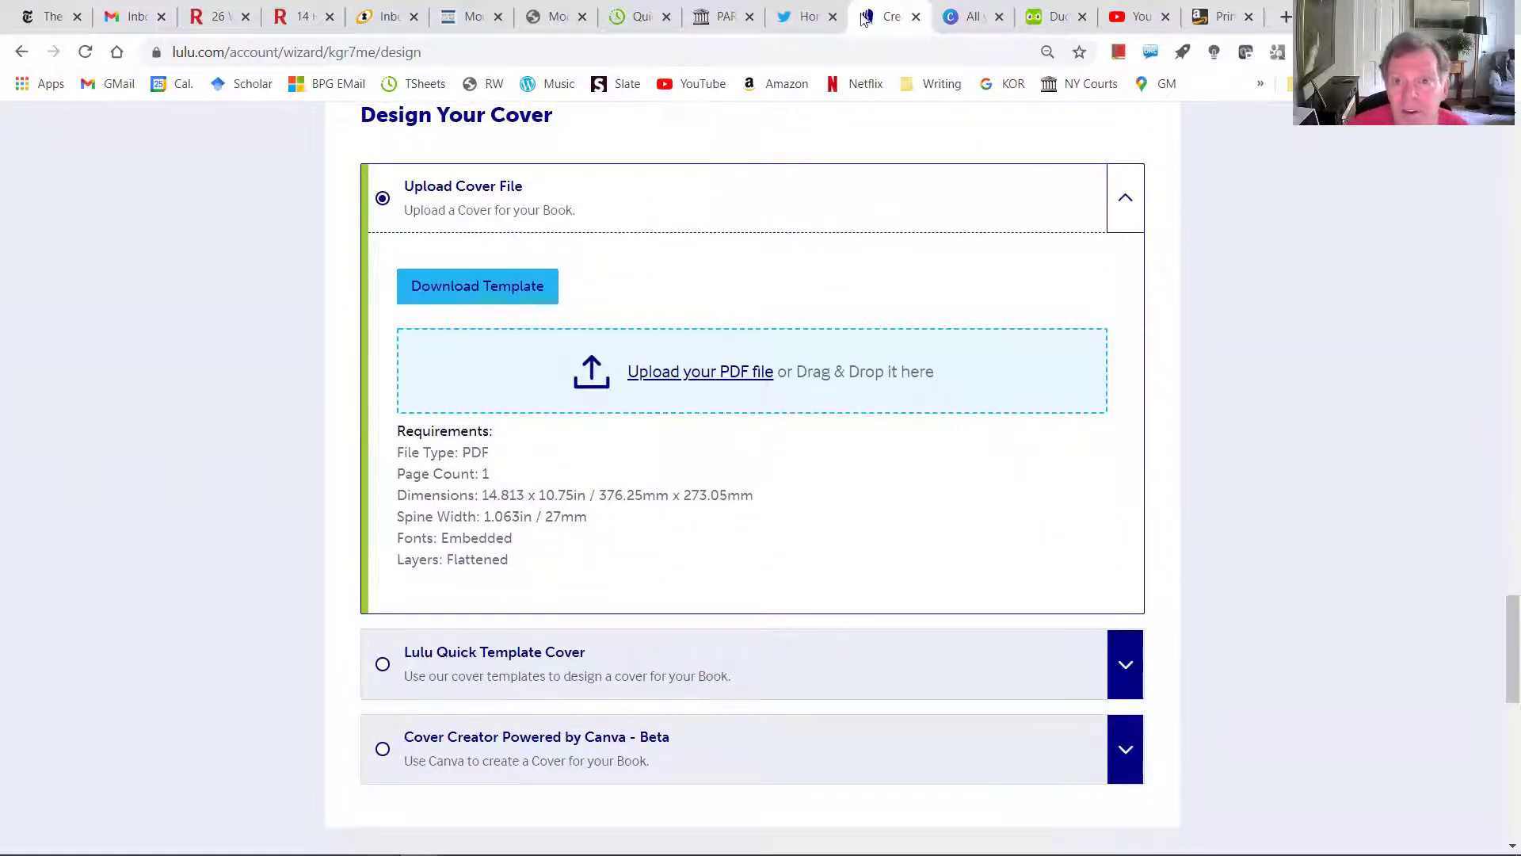
# - Switch to Canva and open the "Coming Lake April" cover design from all designs
pyautogui.click(971, 17)
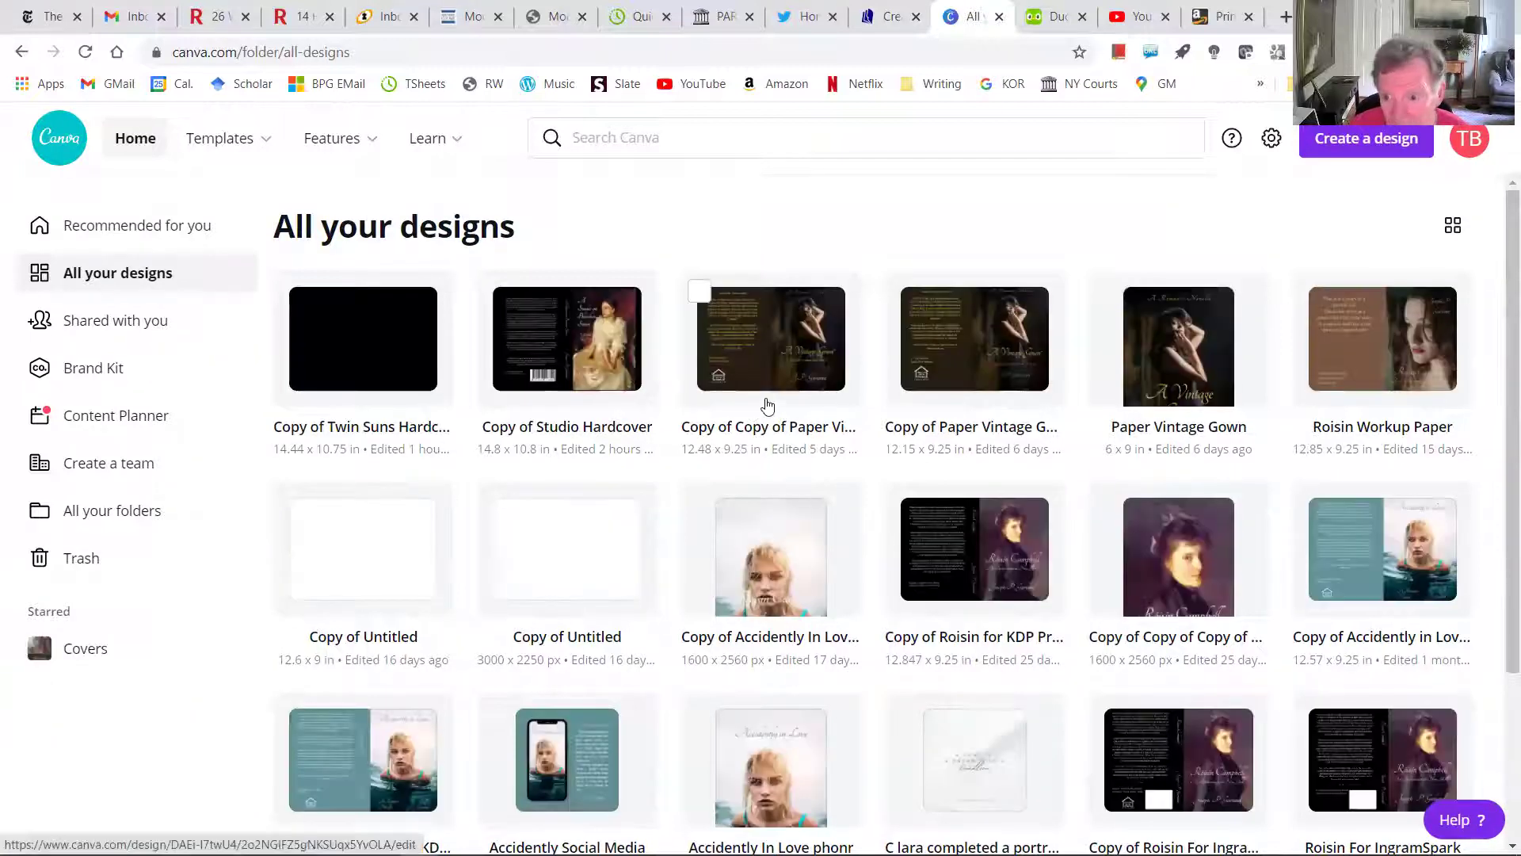
pyautogui.scroll(-1, 1237, 552)
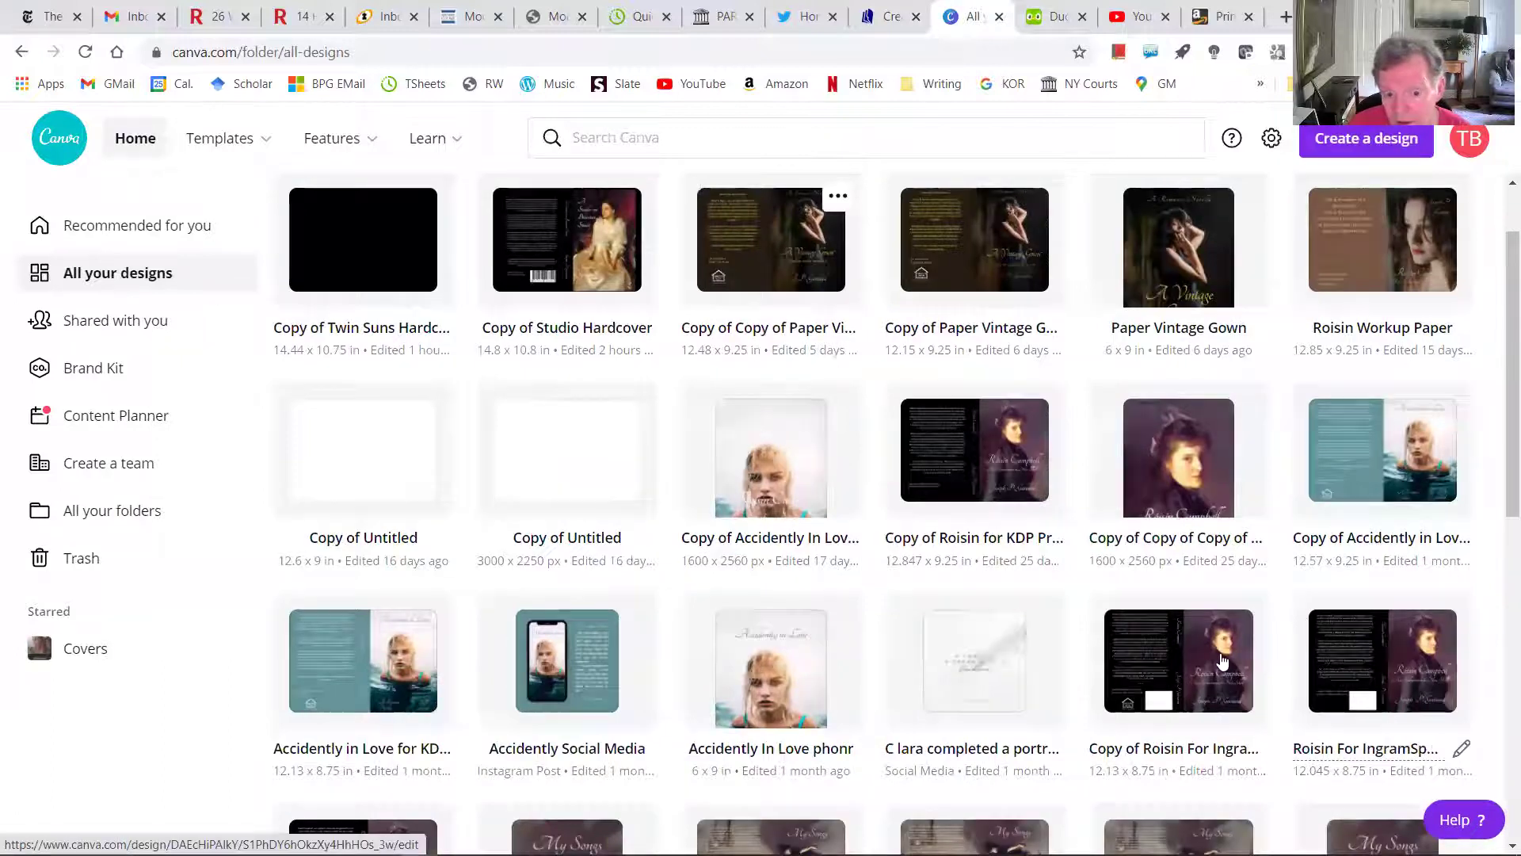
pyautogui.scroll(-8, 1178, 541)
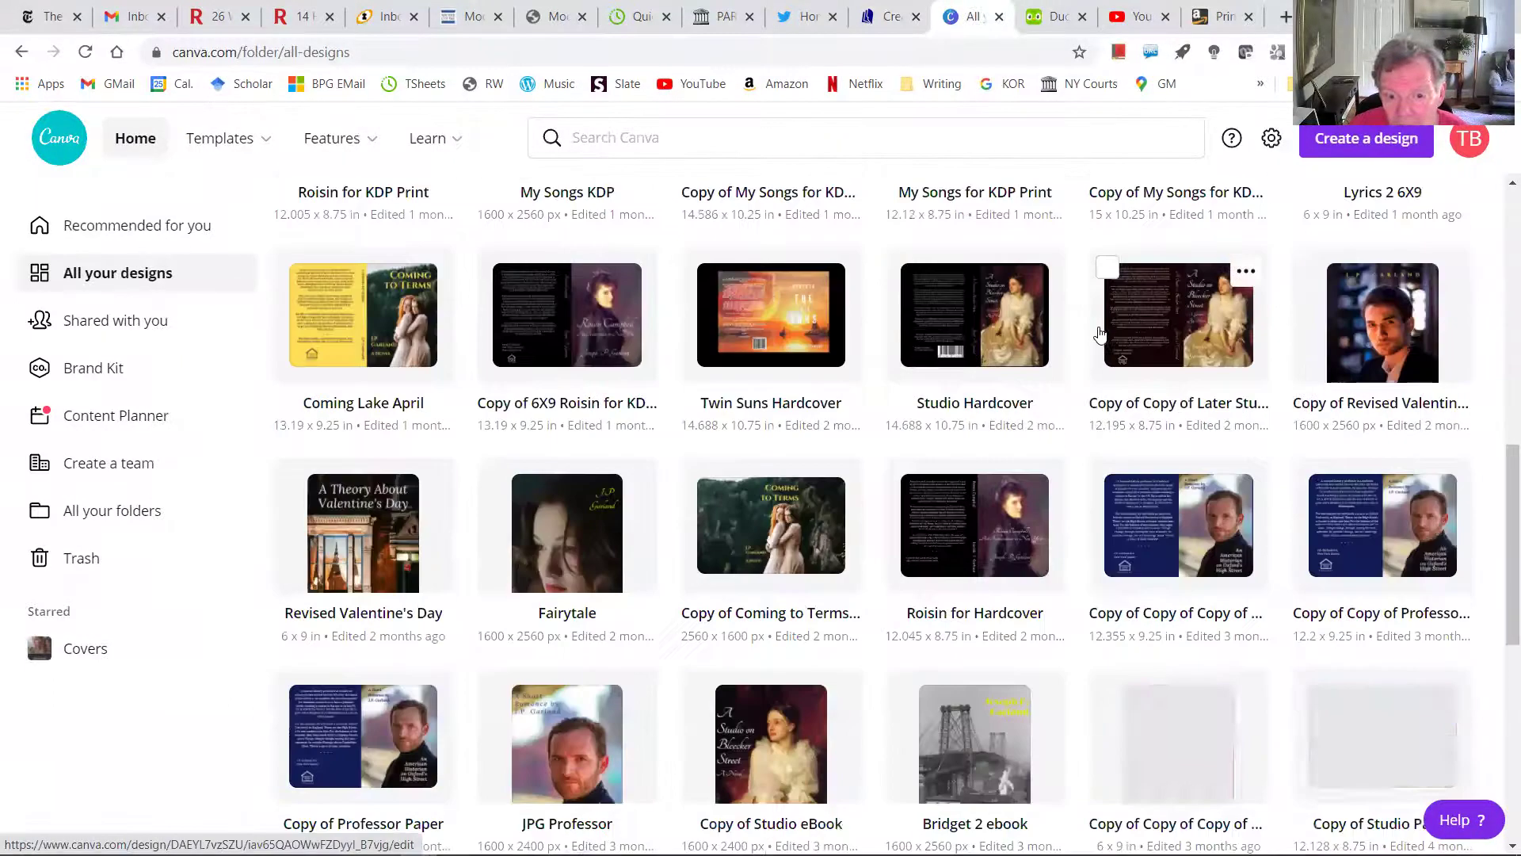
pyautogui.scroll(1, 1109, 500)
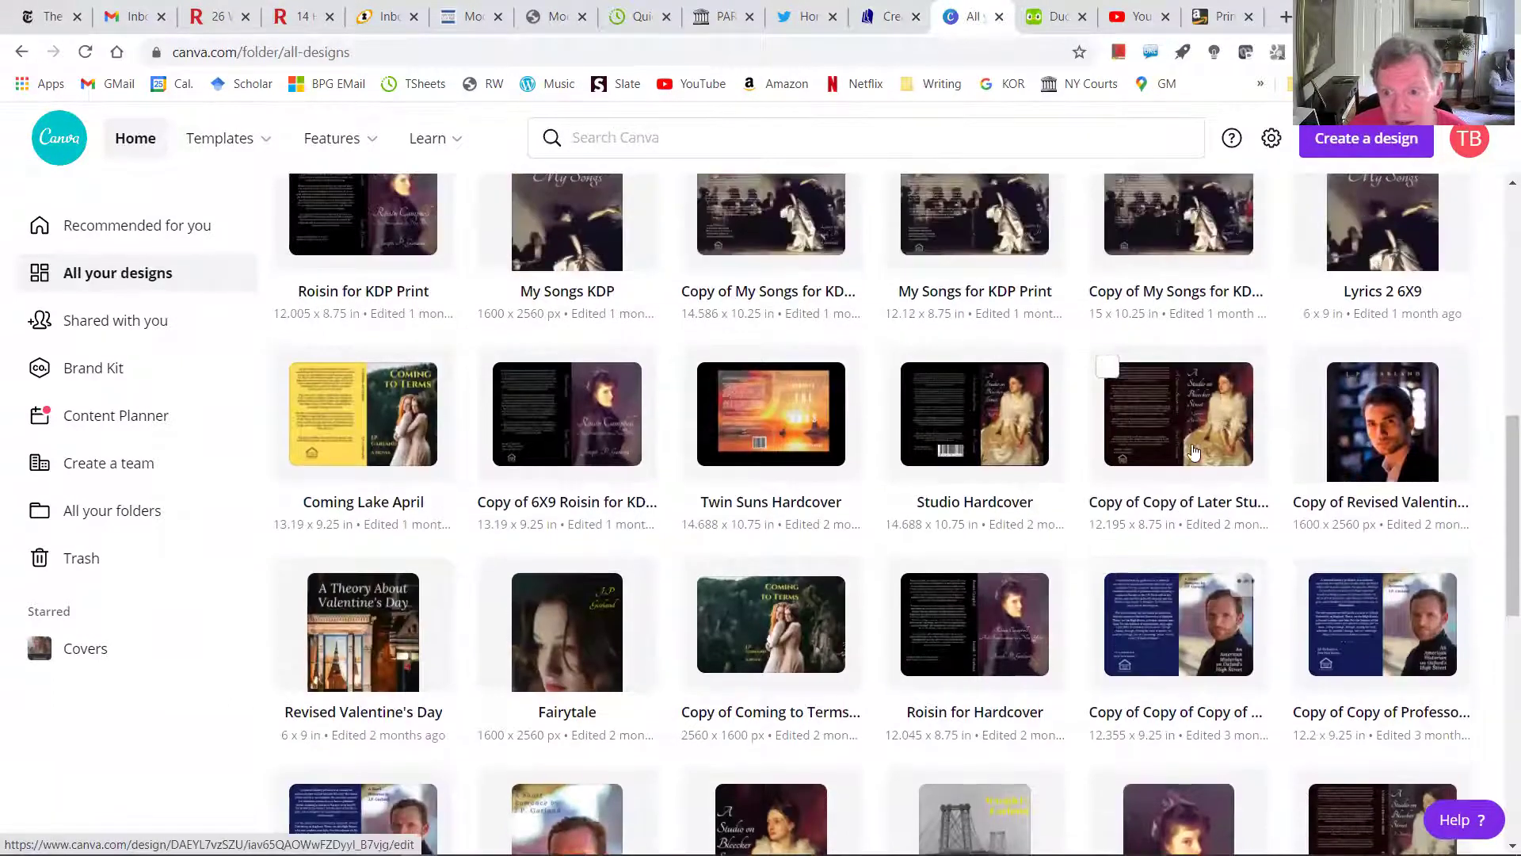
pyautogui.scroll(5, 393, 436)
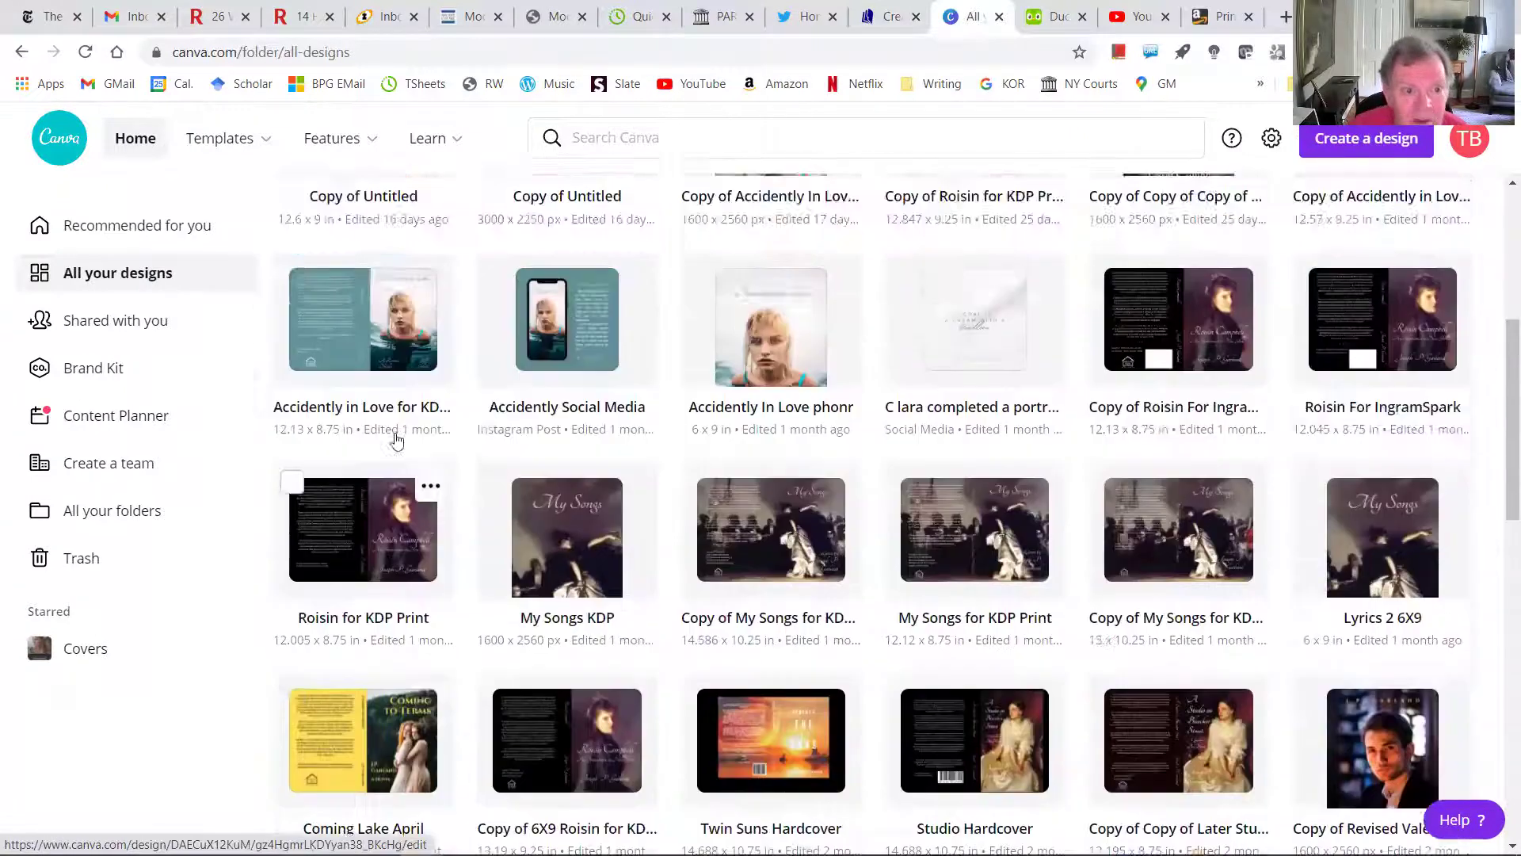
pyautogui.scroll(-4, 398, 441)
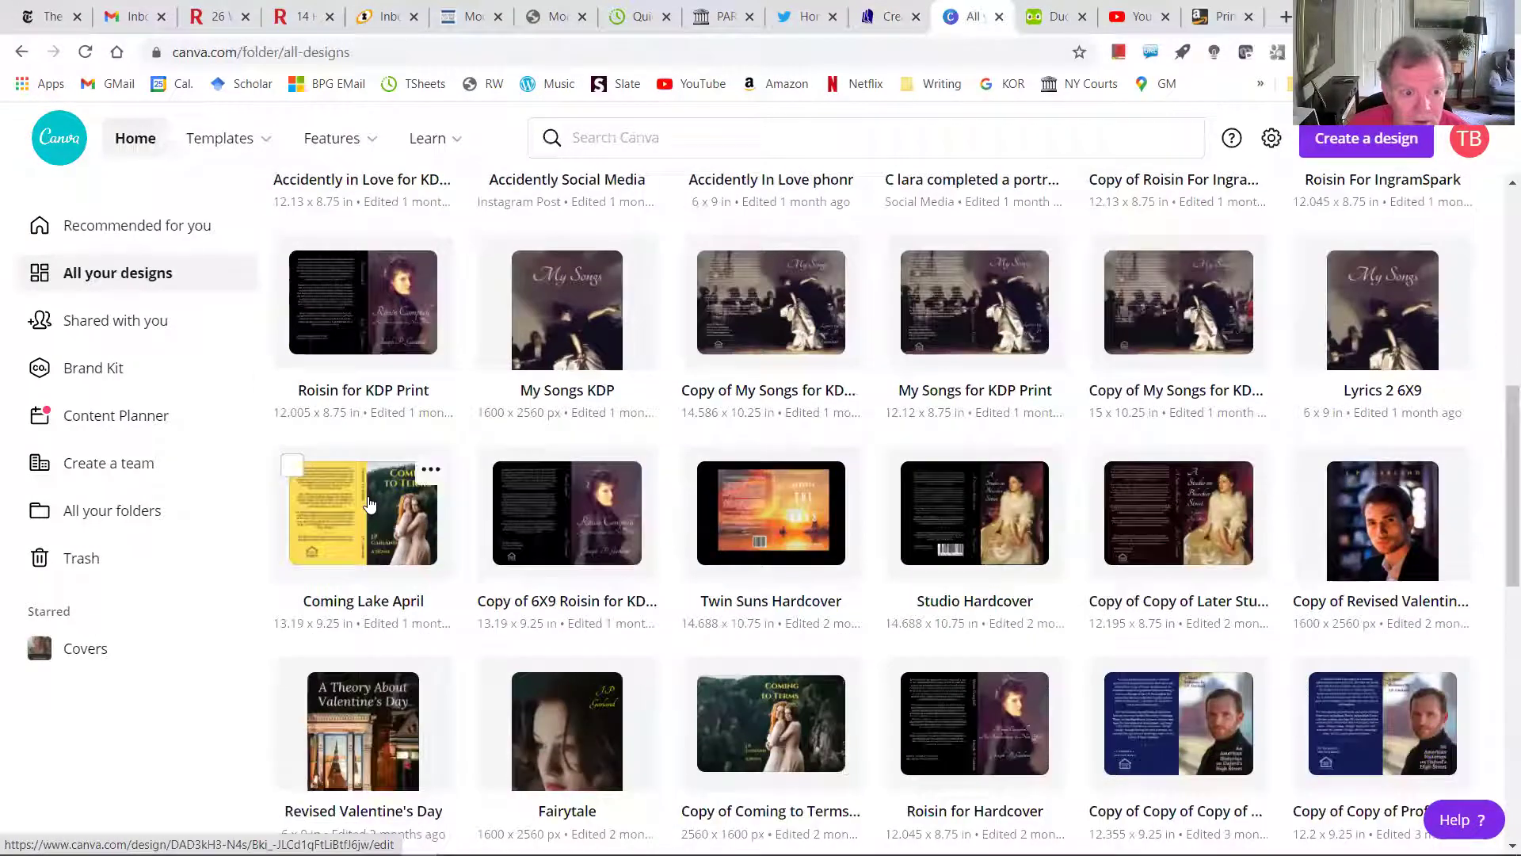
pyautogui.click(367, 496)
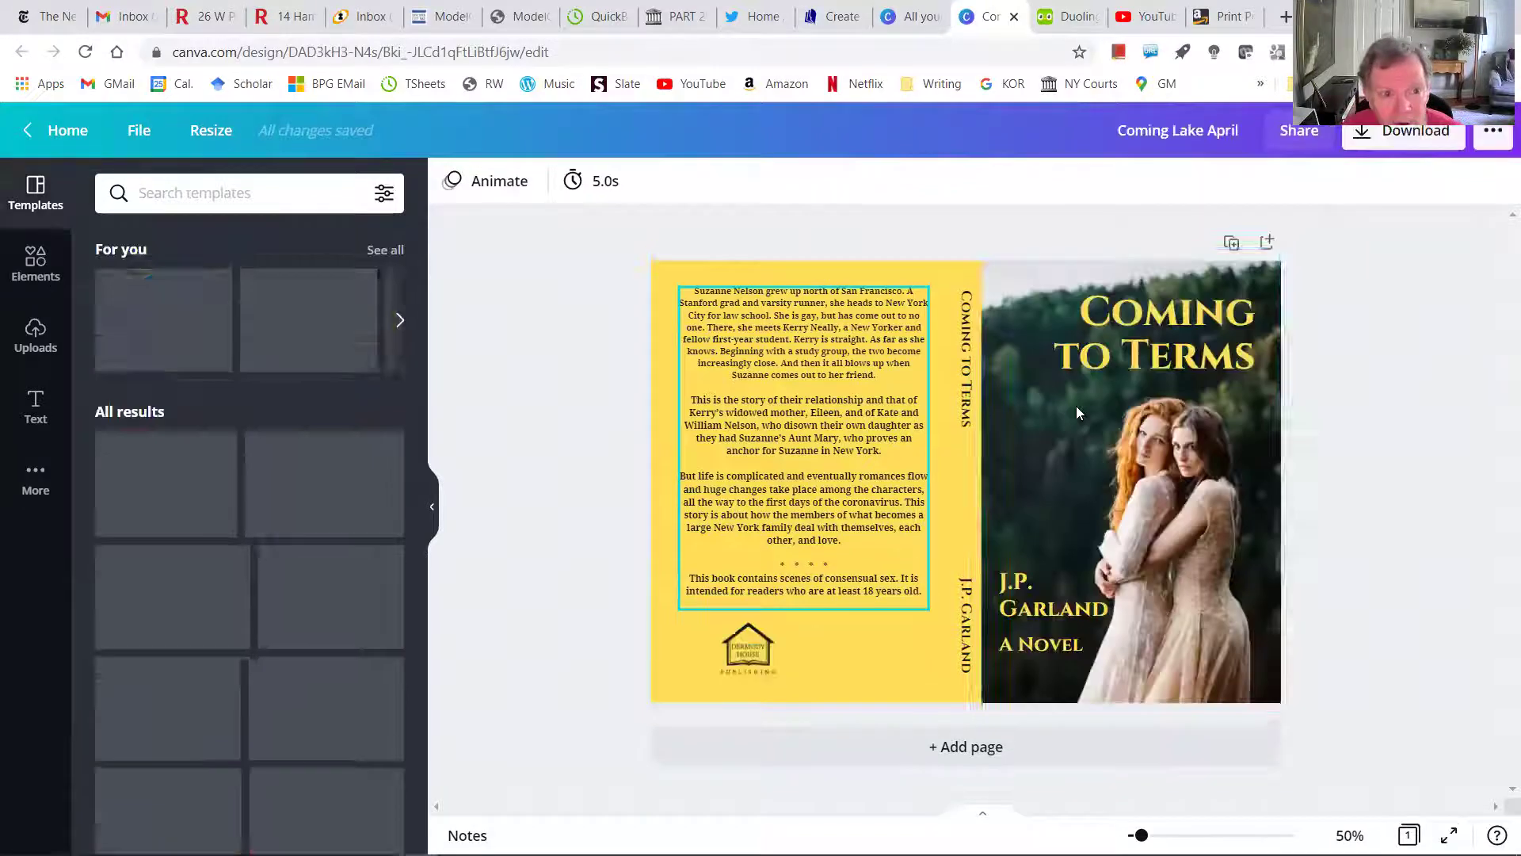
# - Enable a custom size for resizing the cover design and set its width to 14.82 in
pyautogui.click(221, 133)
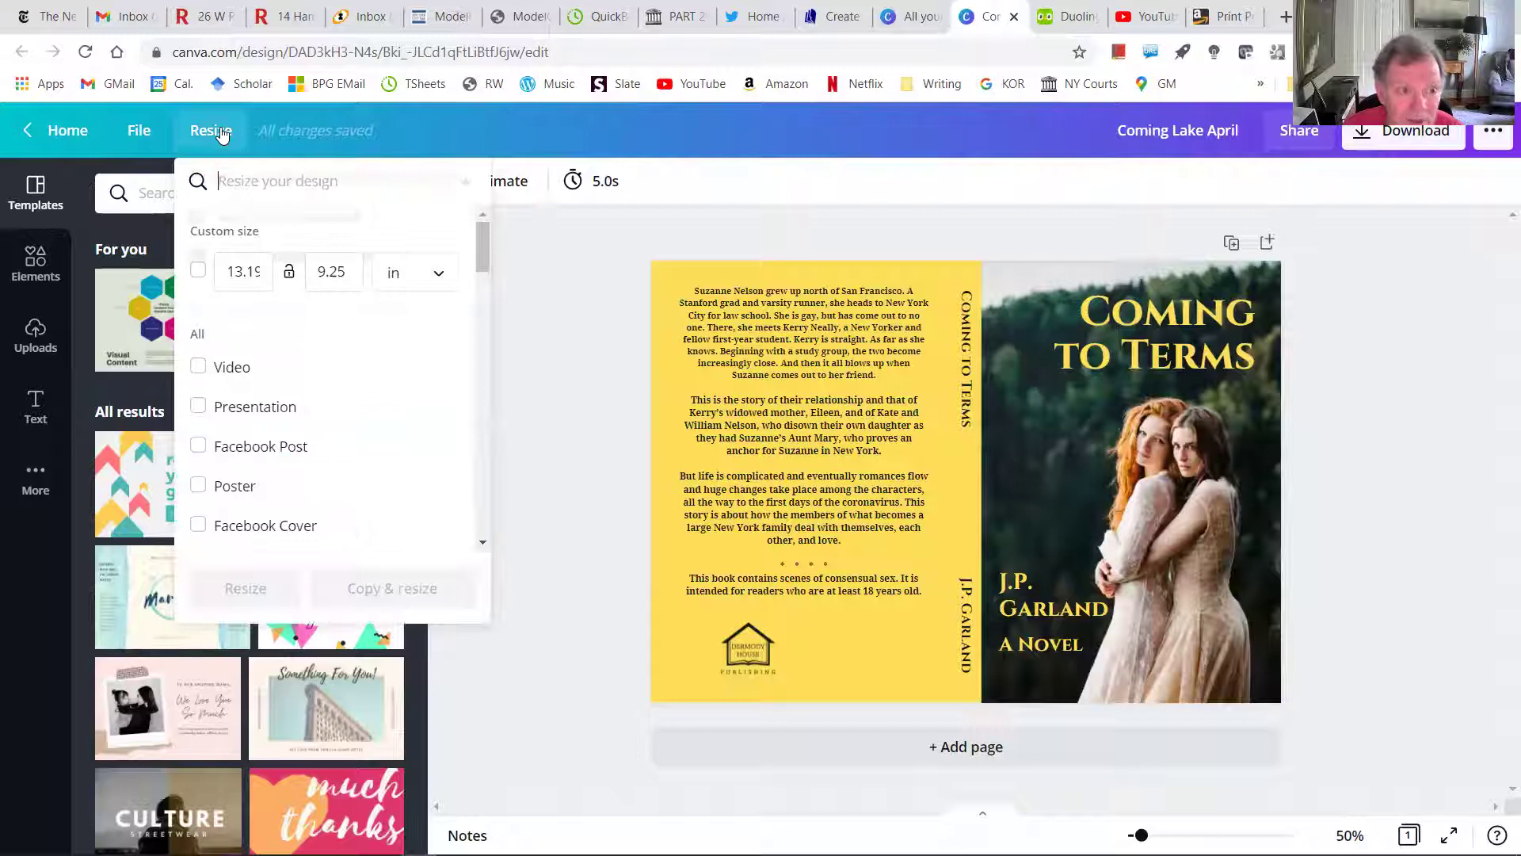
pyautogui.click(227, 270)
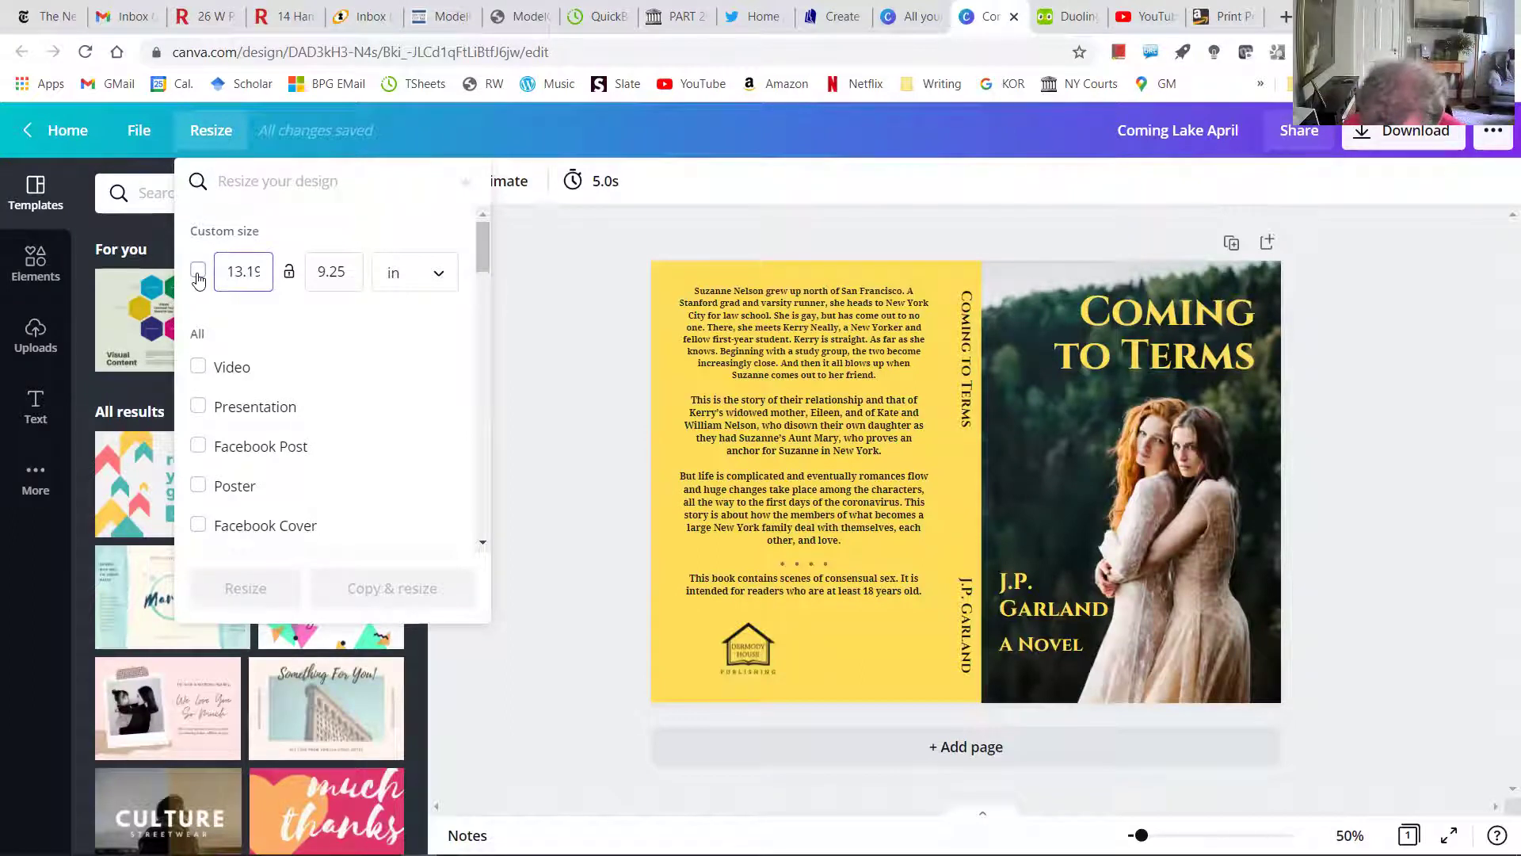
pyautogui.click(198, 272)
pyautogui.hotkey('ctrl', 'a')
pyautogui.write('0.19')
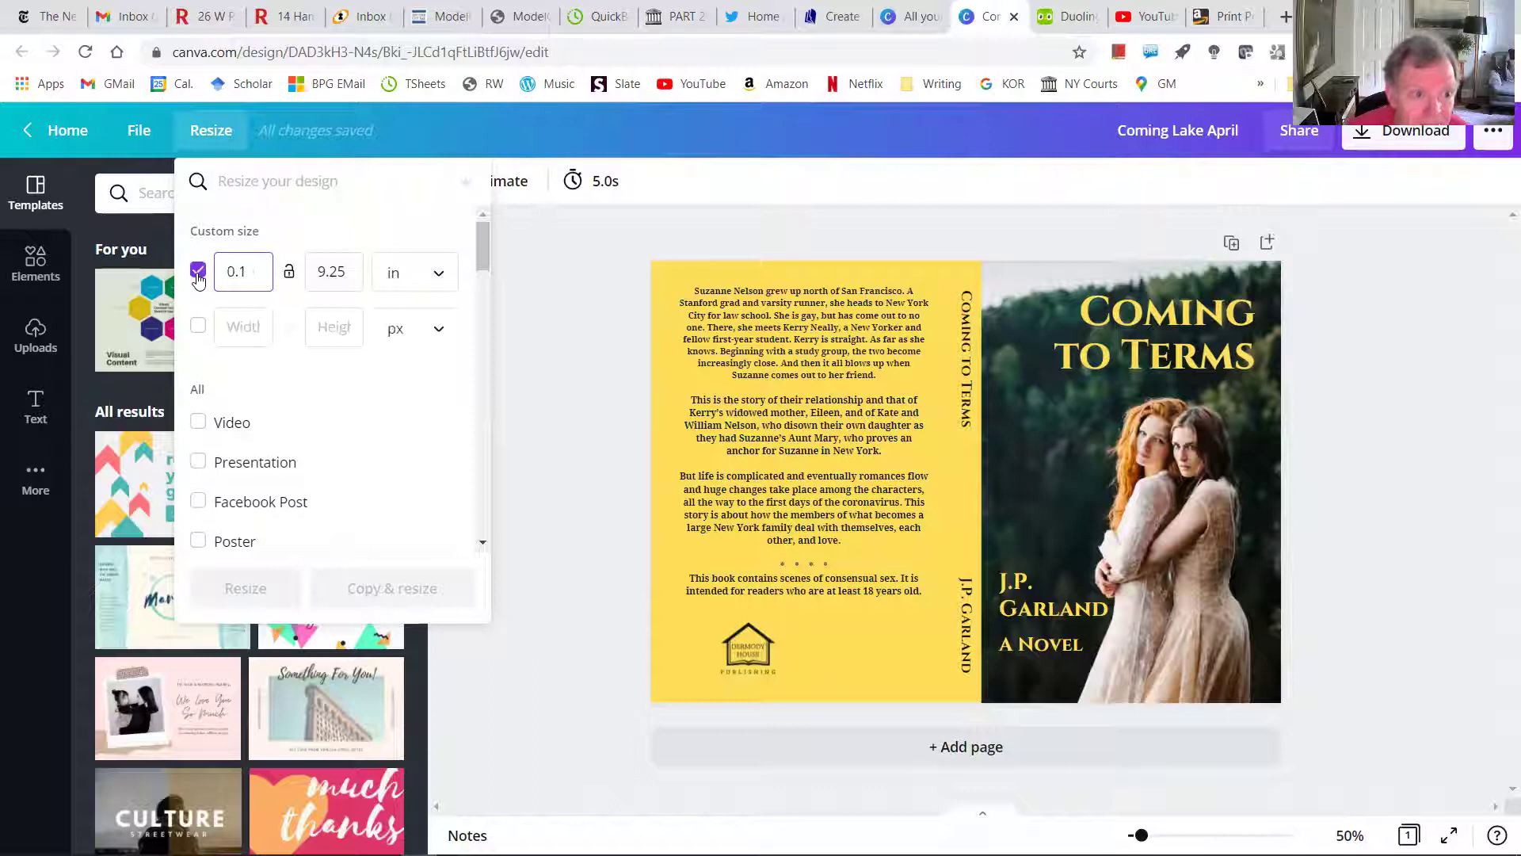
pyautogui.press('BackSpace')
pyautogui.press('BackSpace')
pyautogui.write('14')
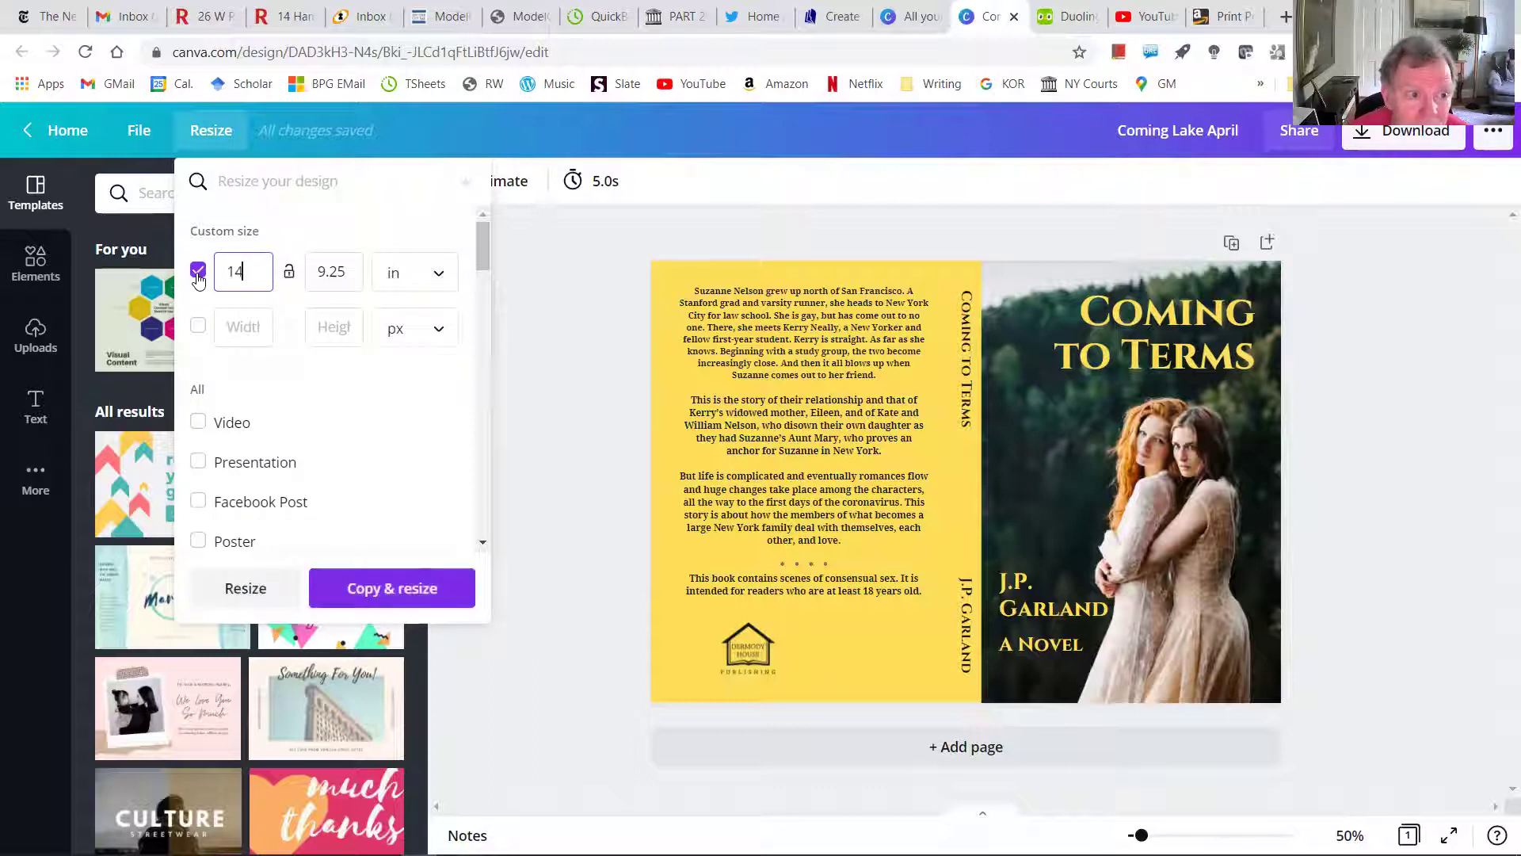
pyautogui.write('.')
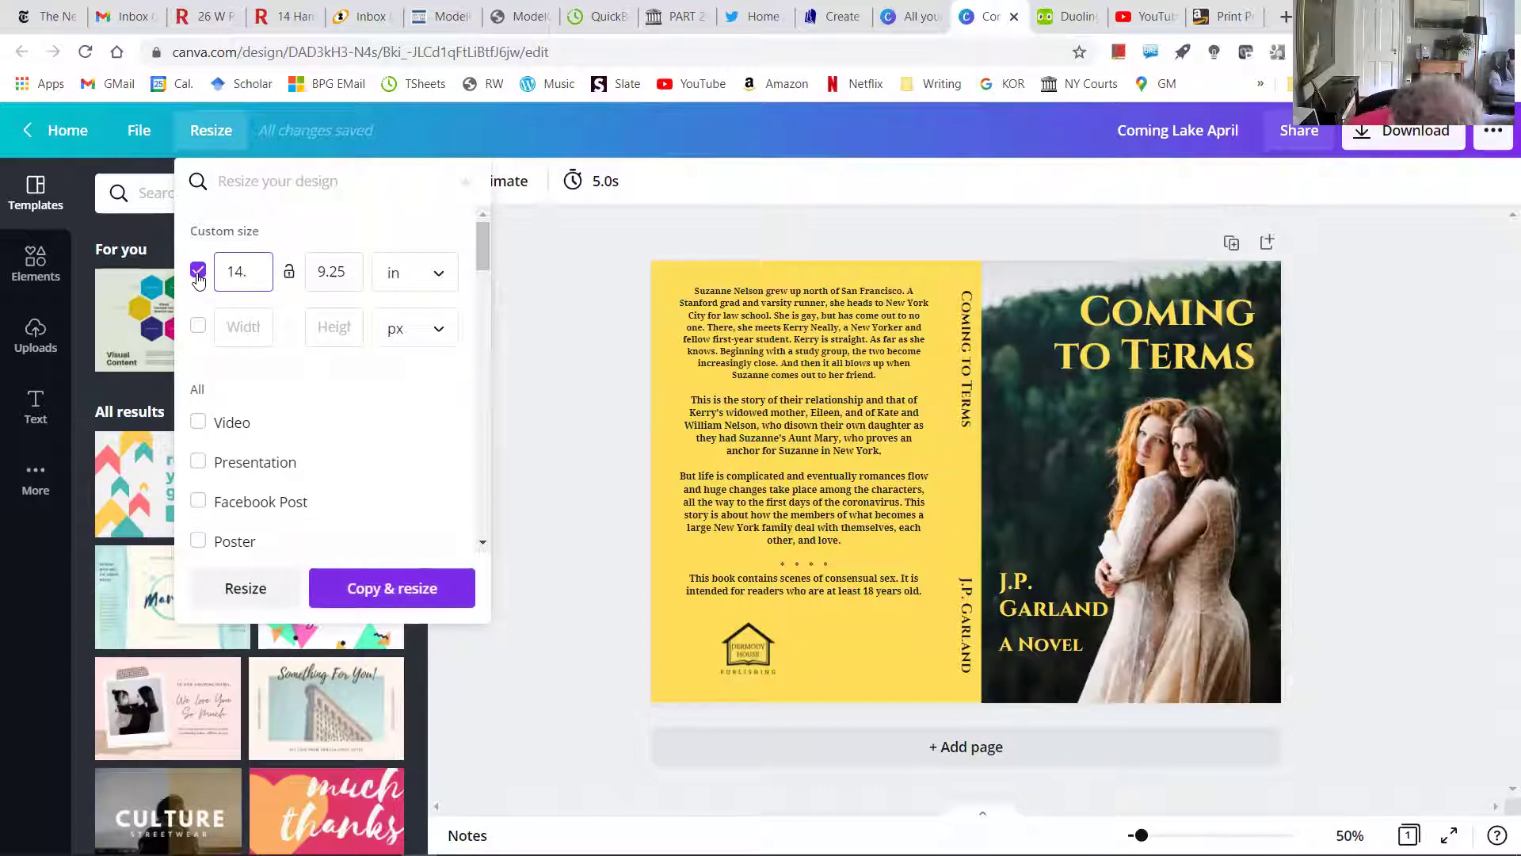
pyautogui.write('82')
# - Set the custom height to 10.75 in and create a resized copy of the cover design
pyautogui.press('Tab')
pyautogui.press('Tab')
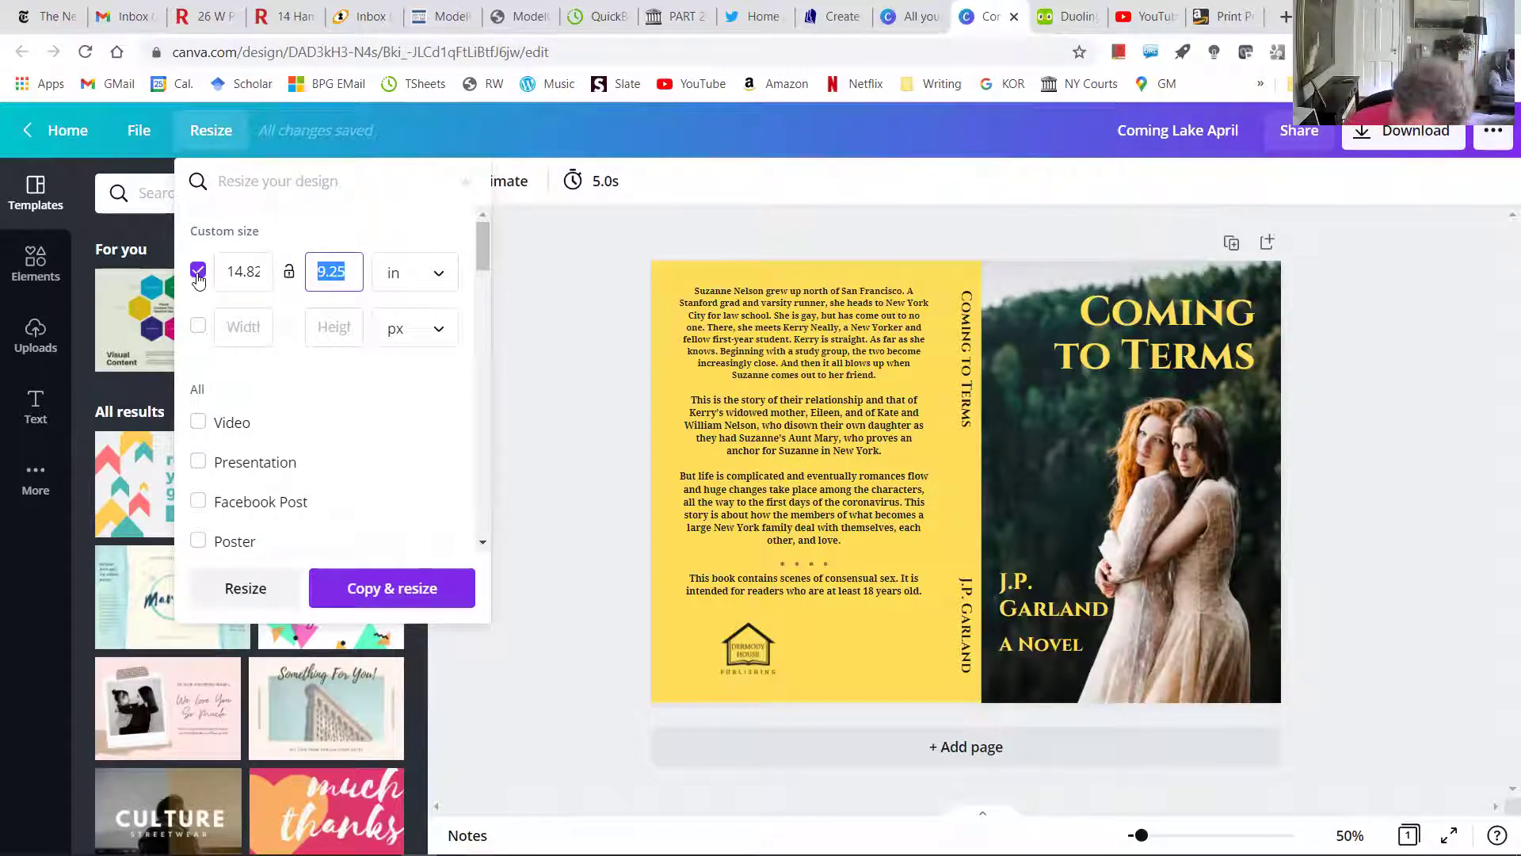
pyautogui.write('10.75')
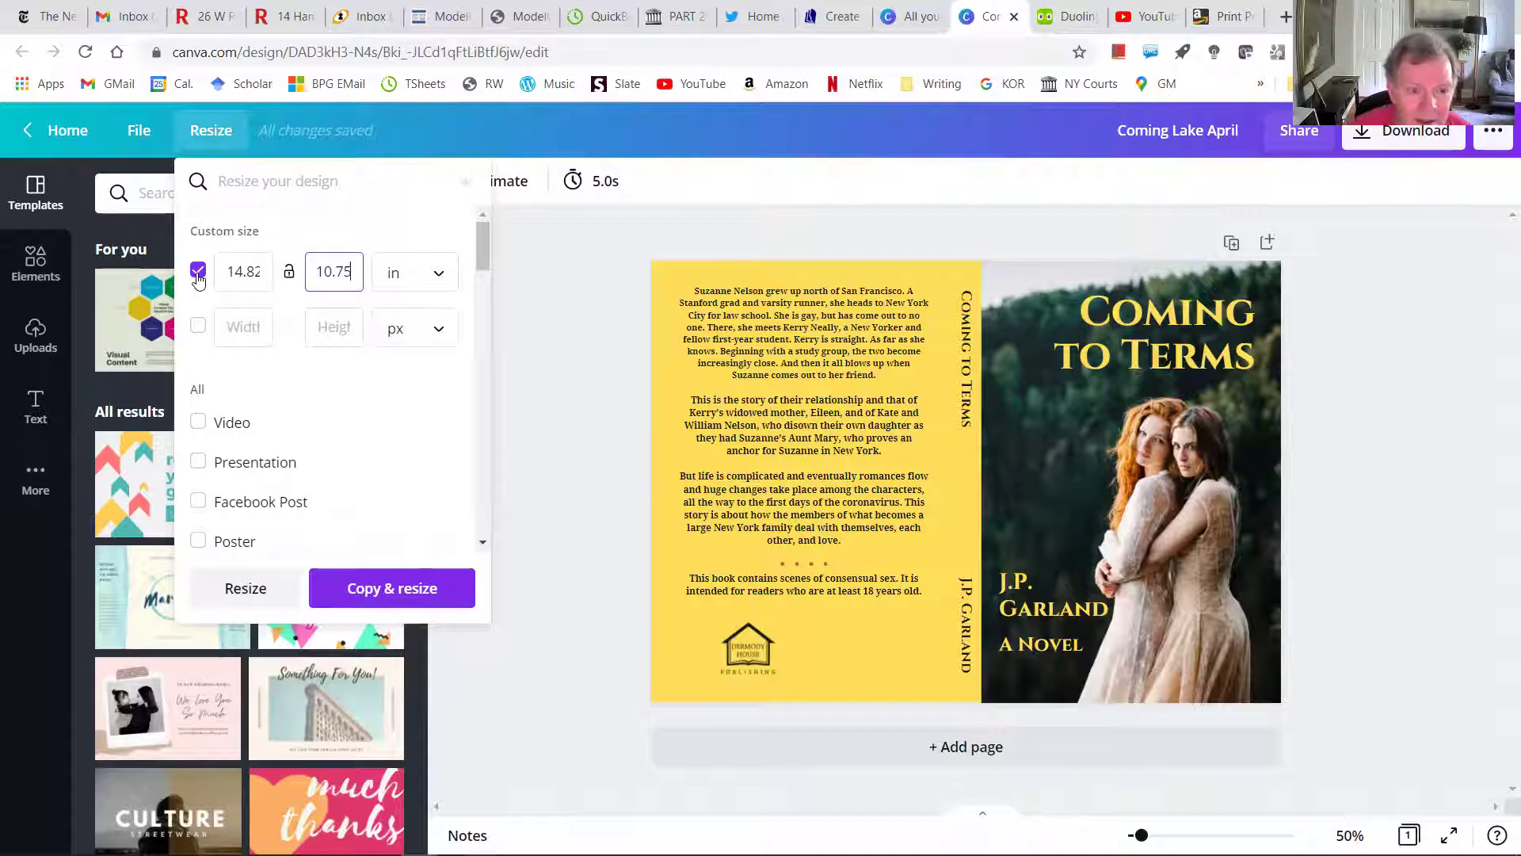
pyautogui.click(394, 588)
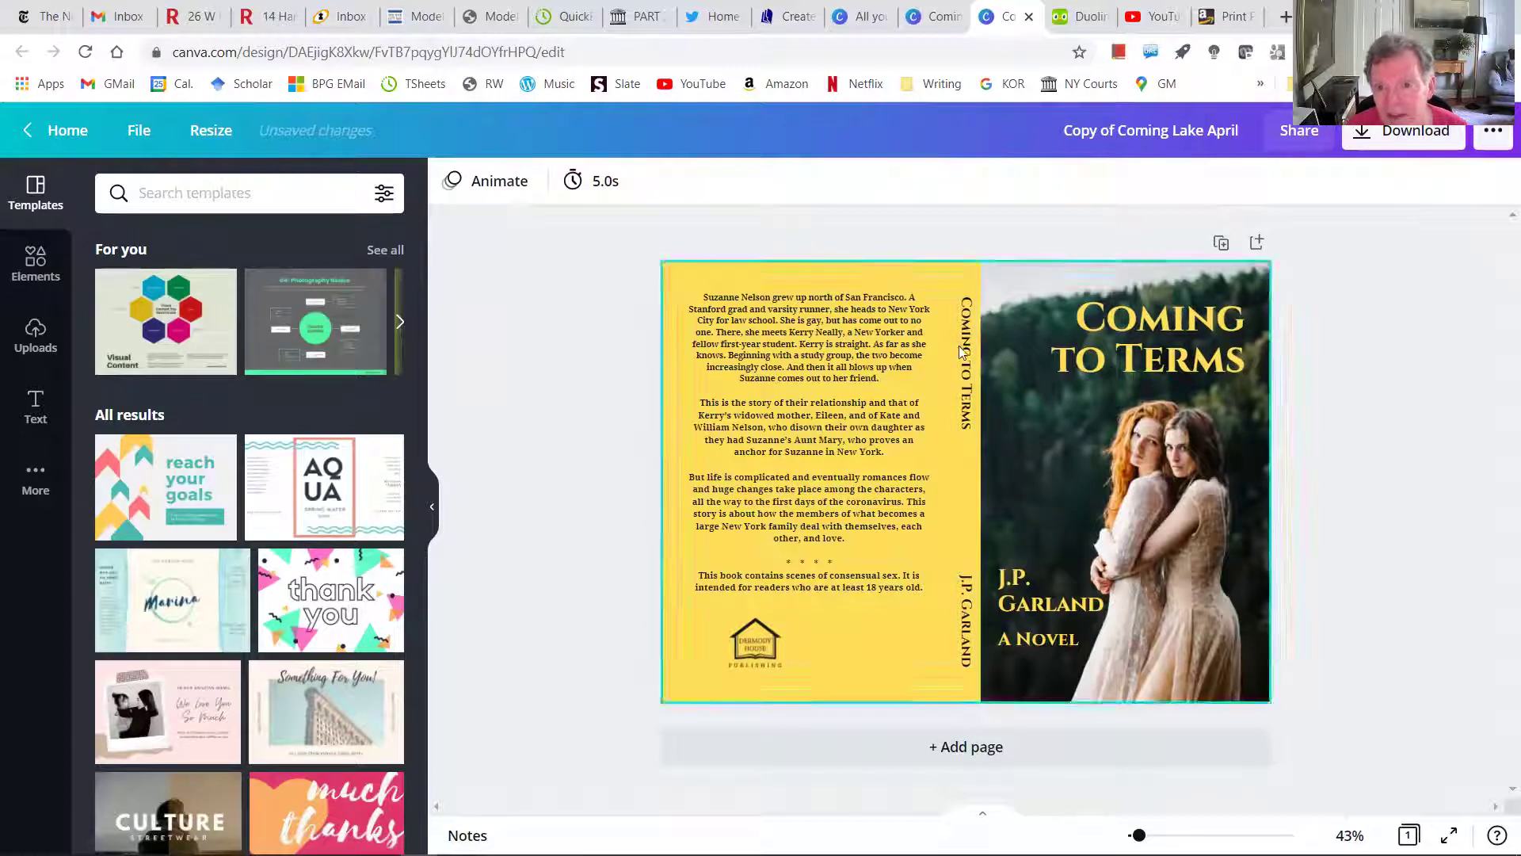
# - Open the front cover photo for cropping and reposition the image inside its crop frame
pyautogui.click(1104, 472)
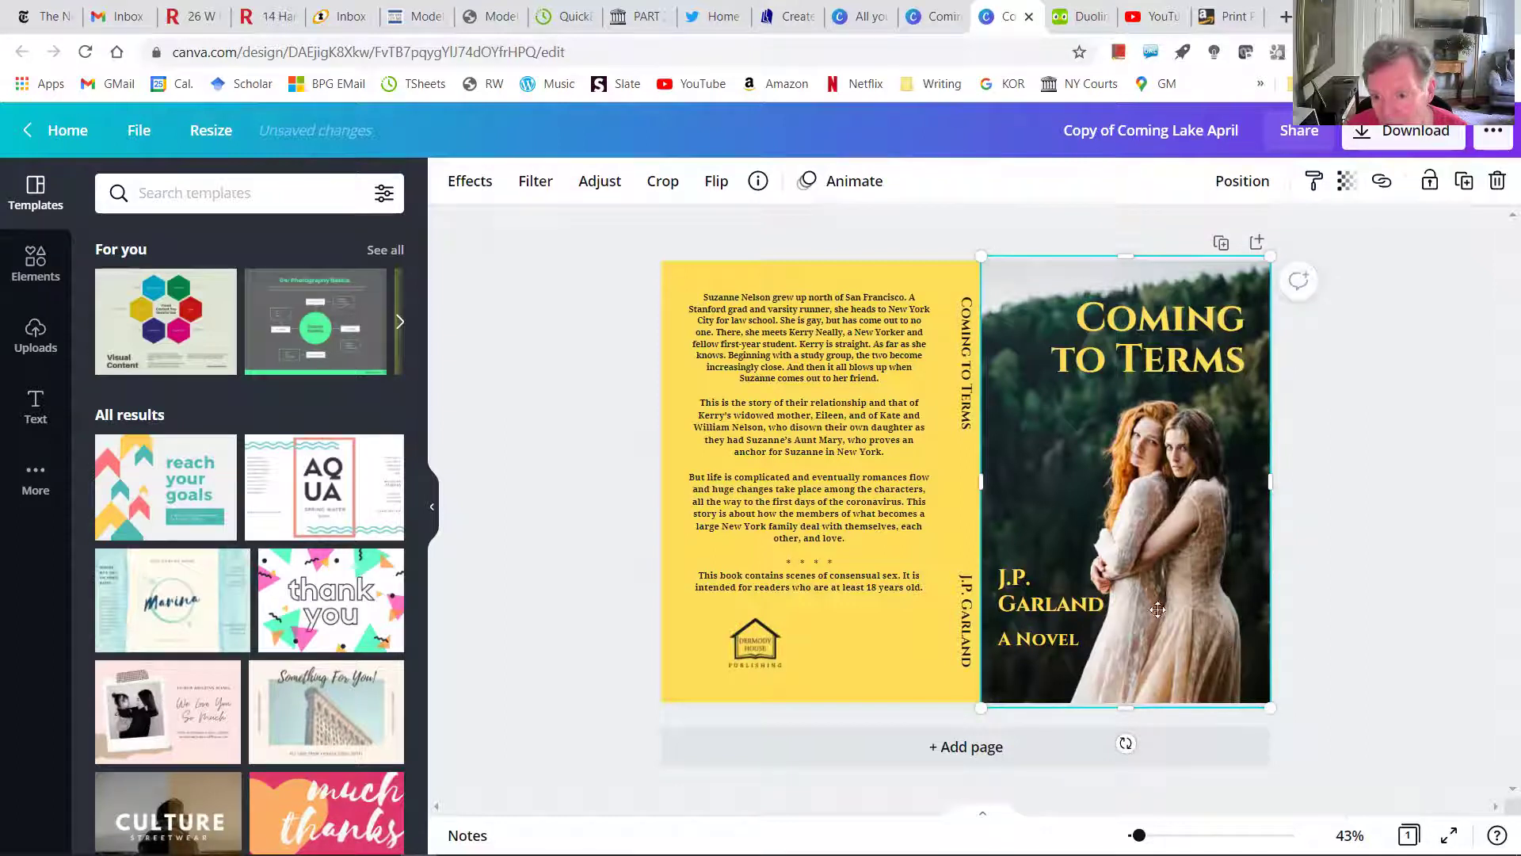
pyautogui.doubleClick(1144, 490)
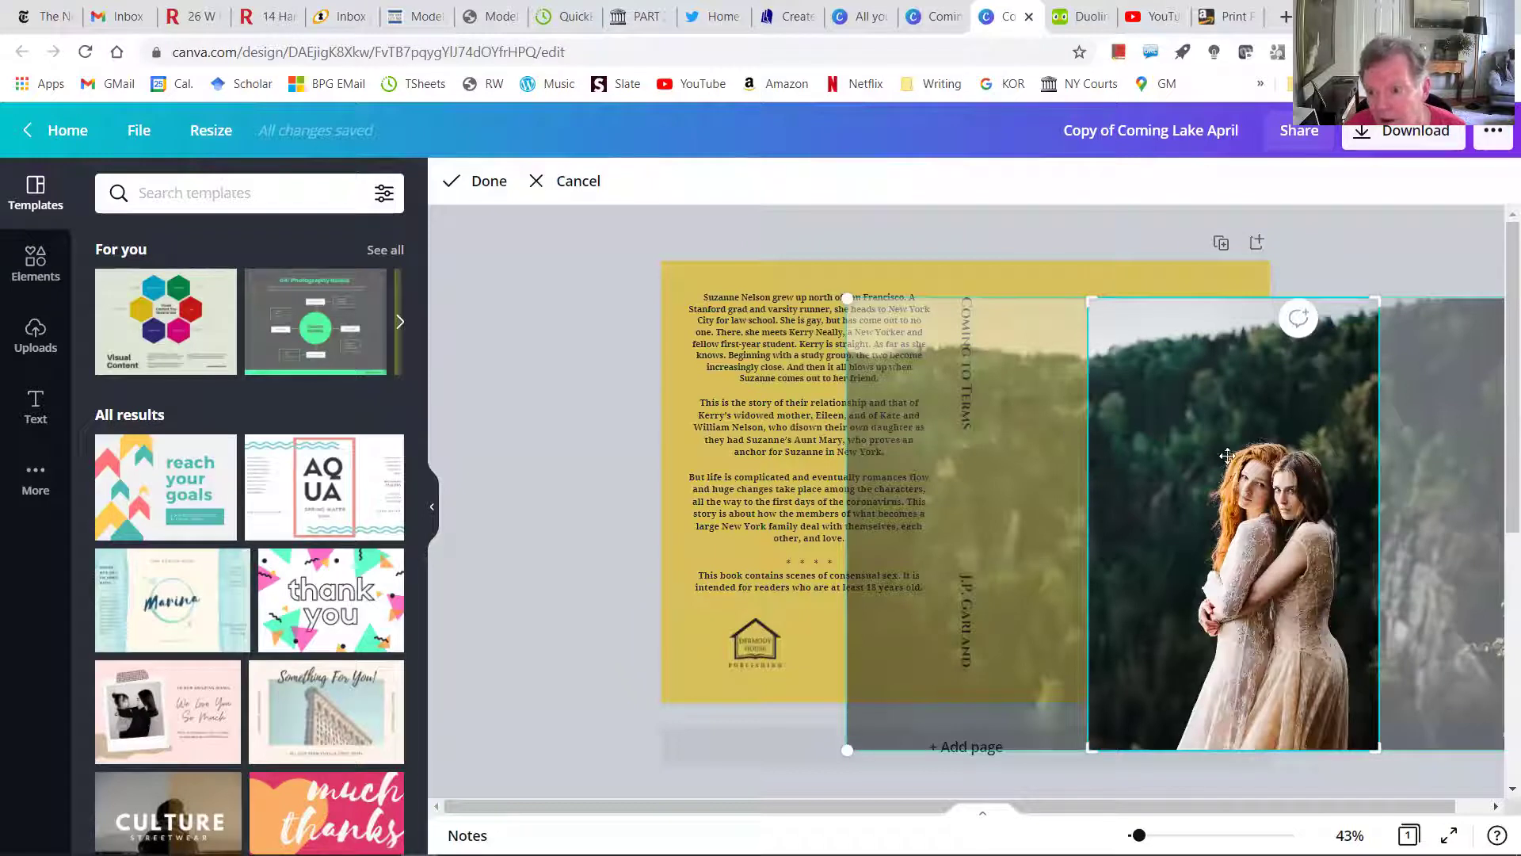
pyautogui.moveTo(1227, 457); pyautogui.dragTo(1096, 533)
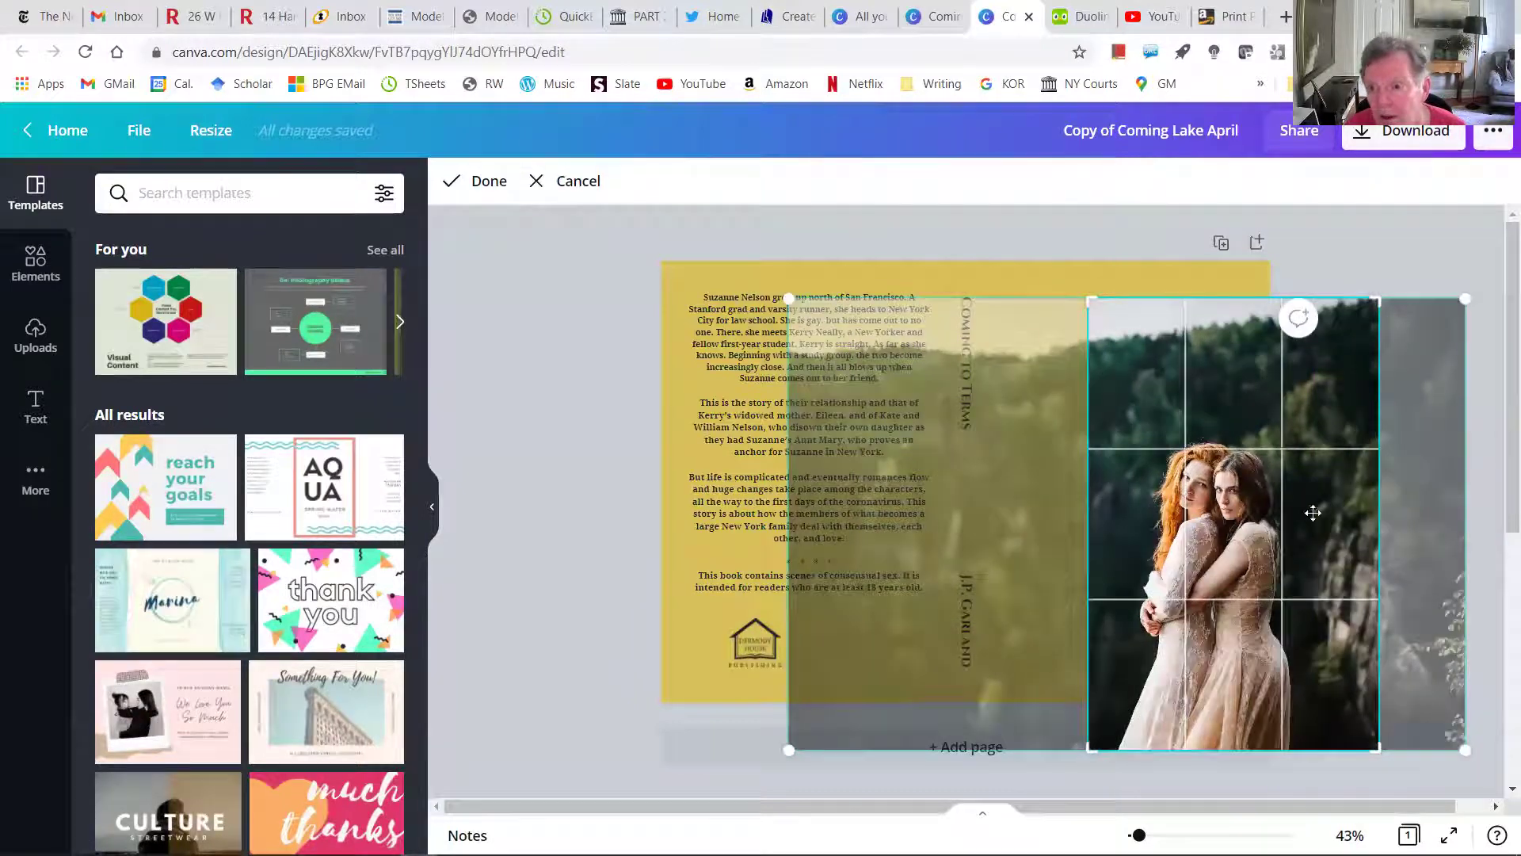
pyautogui.moveTo(1199, 504); pyautogui.dragTo(1165, 456)
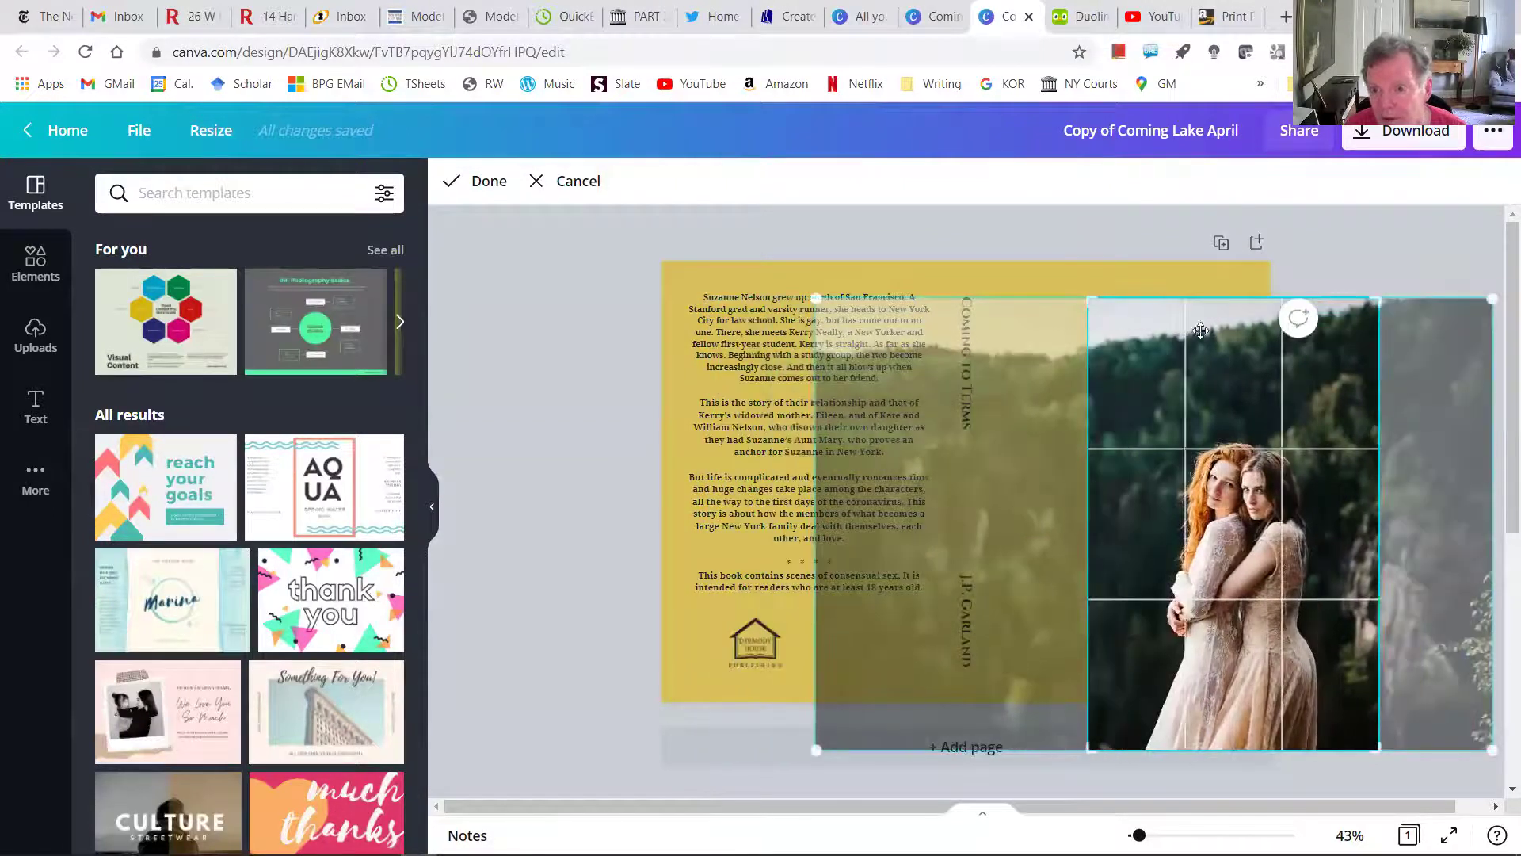
# - Extend the photo's crop frame to the spine, center the two women in it, trim its lower outer corner slightly, and apply the crop
pyautogui.moveTo(1086, 299); pyautogui.dragTo(983, 270)
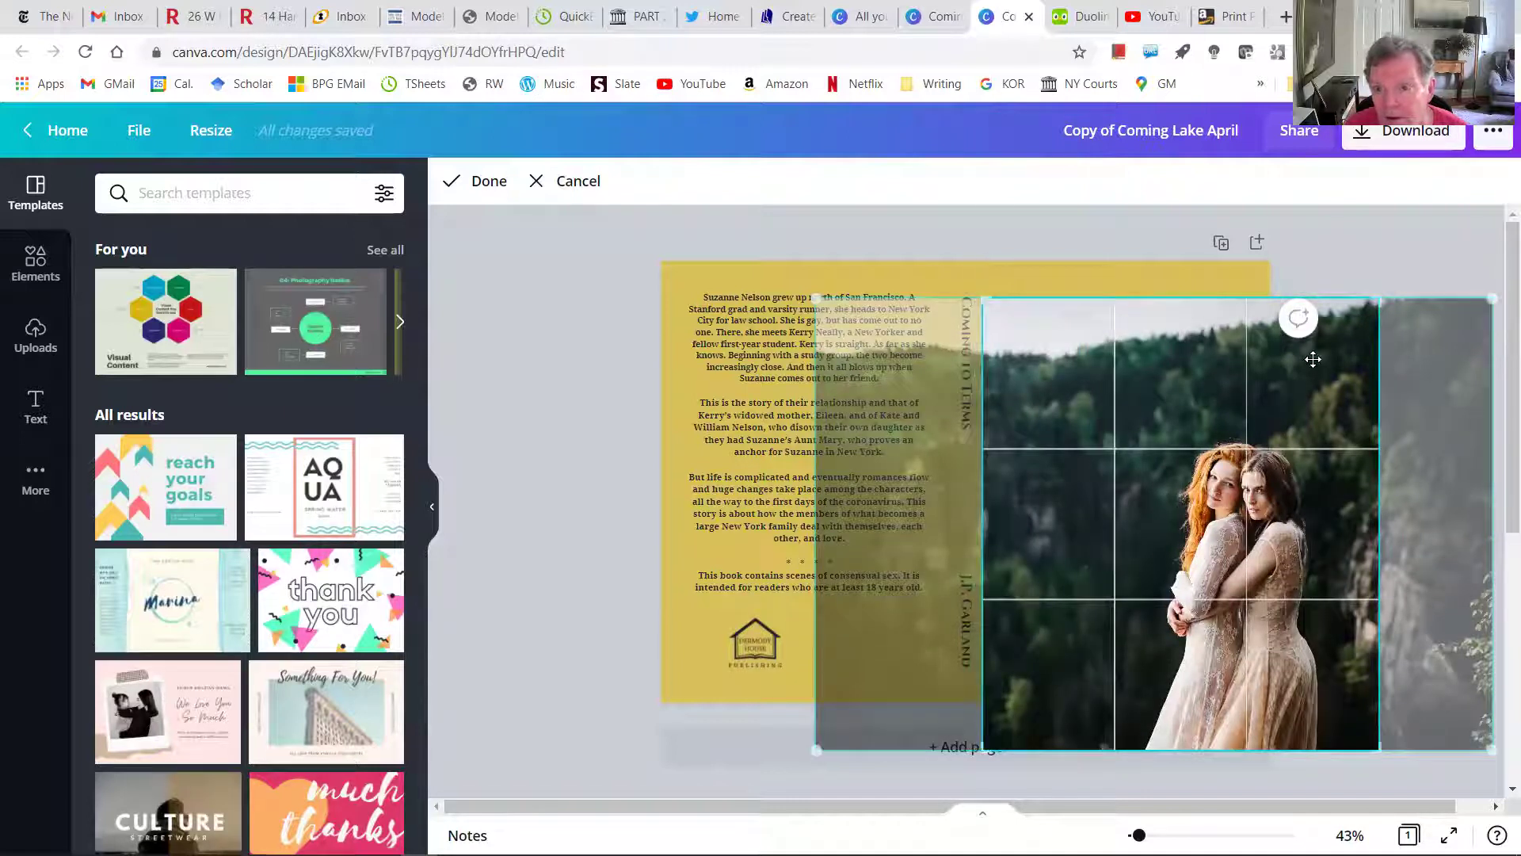
pyautogui.moveTo(1157, 294); pyautogui.dragTo(1155, 294)
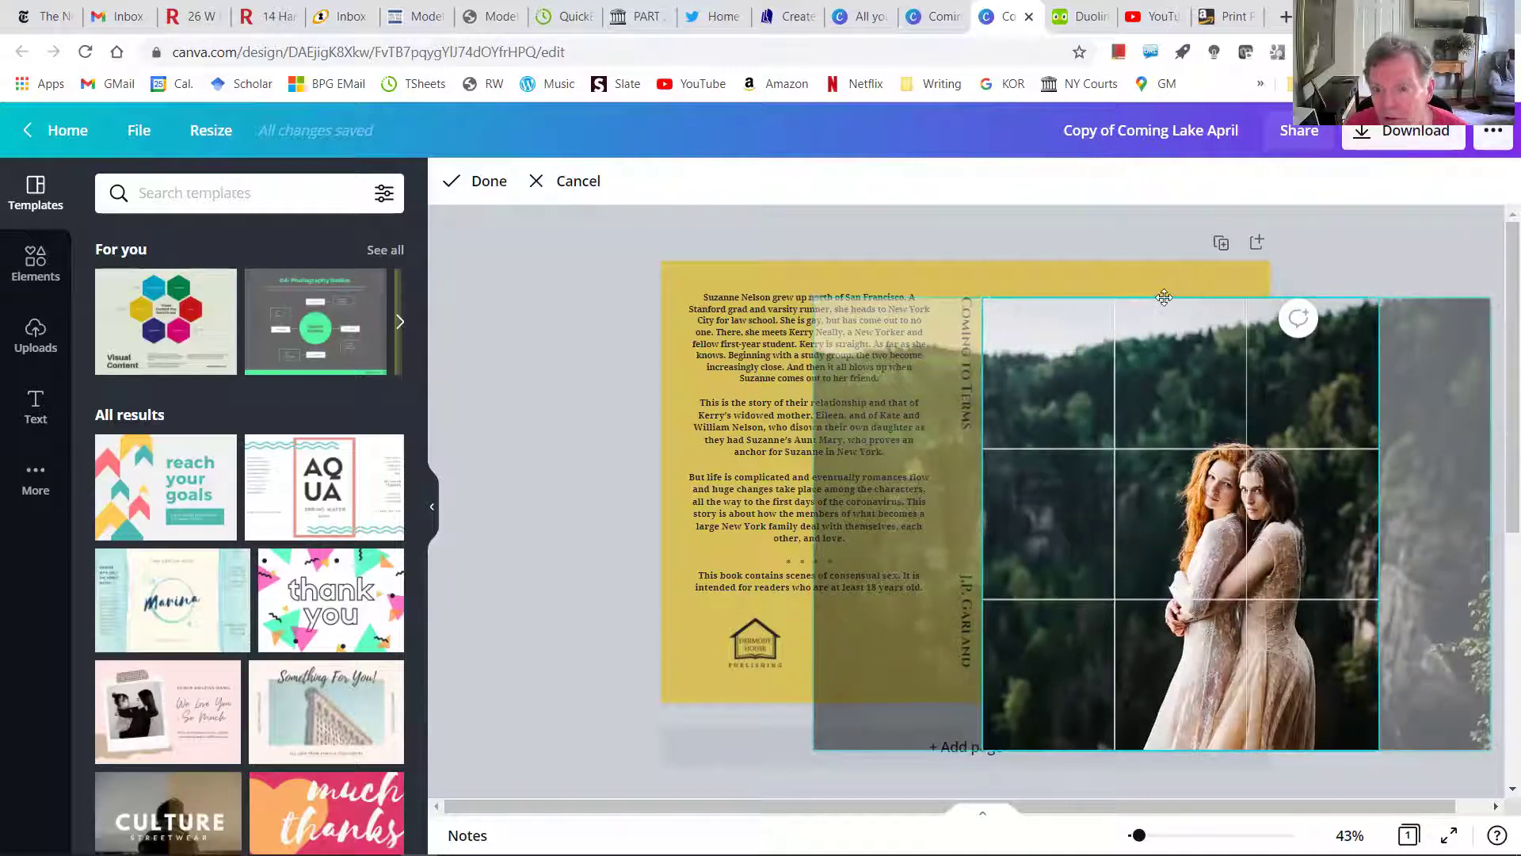
pyautogui.moveTo(1208, 423); pyautogui.dragTo(1163, 484)
pyautogui.scroll(-5, 1157, 481)
pyautogui.scroll(5, 1157, 479)
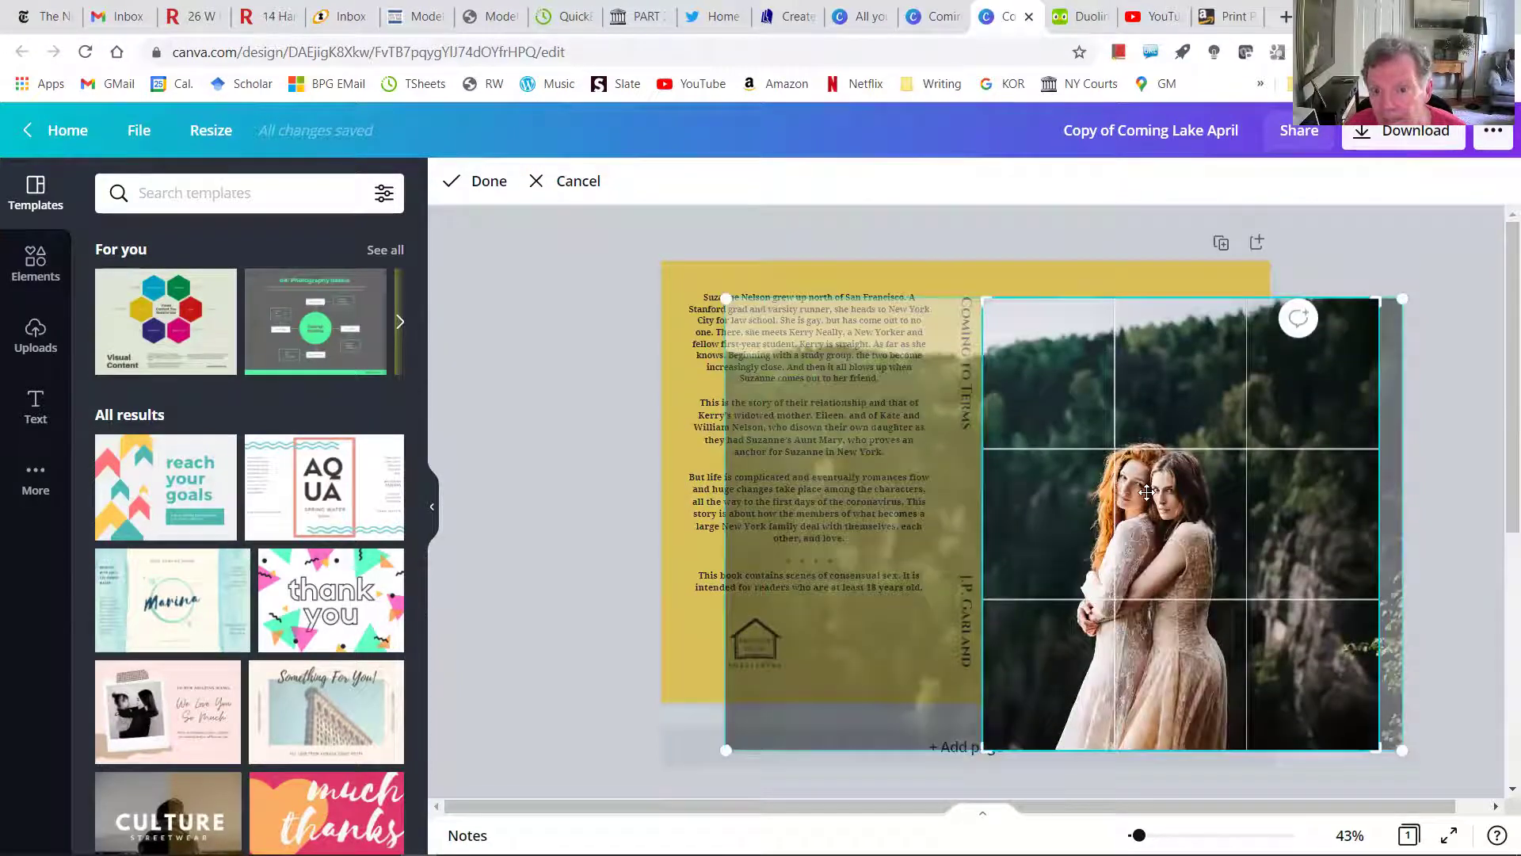
pyautogui.scroll(-1, 1141, 487)
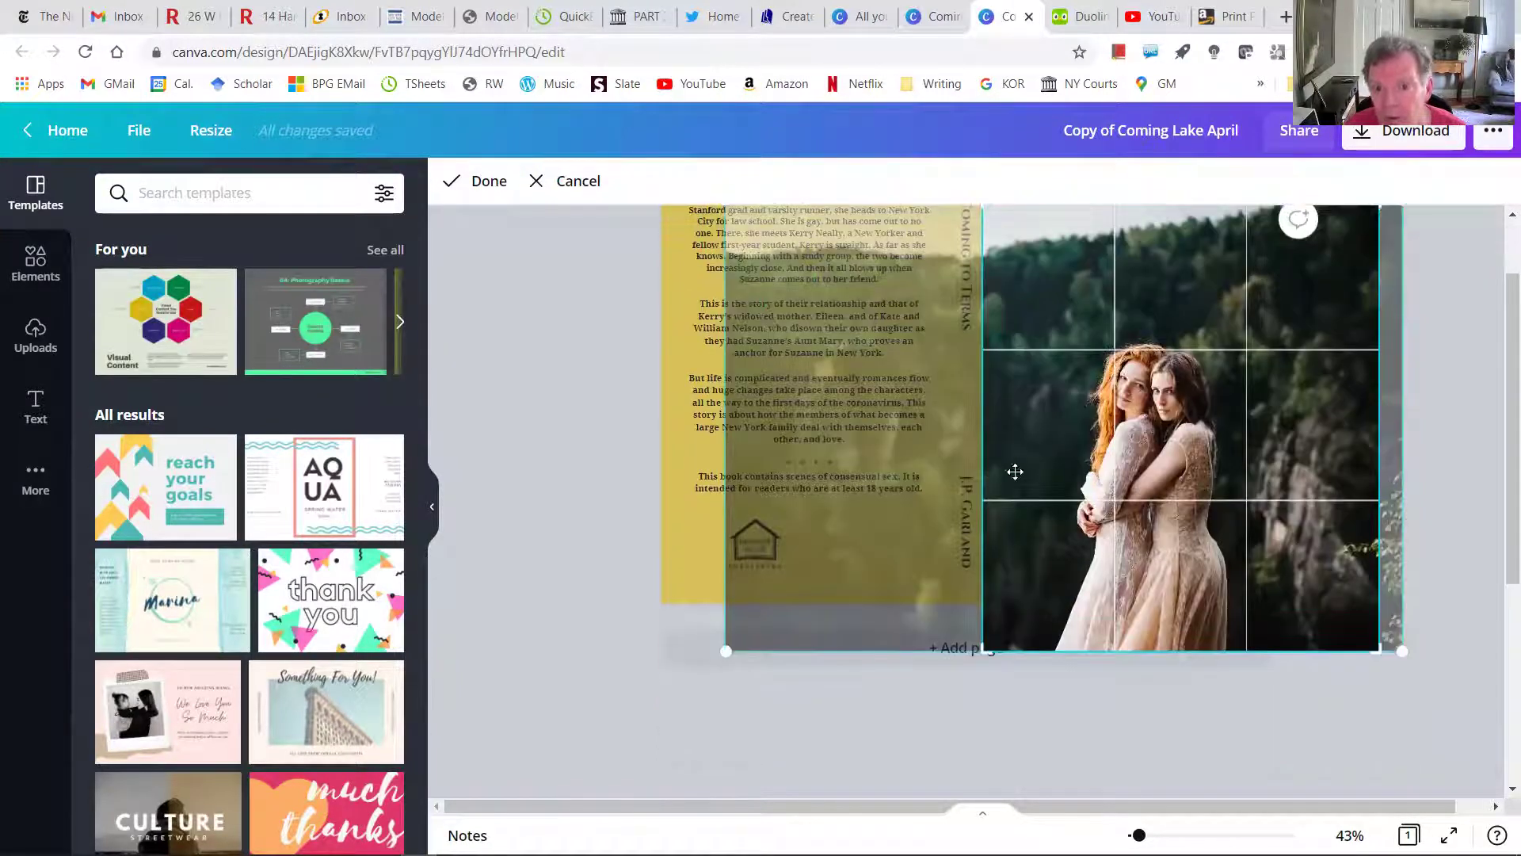
pyautogui.scroll(1, 1085, 444)
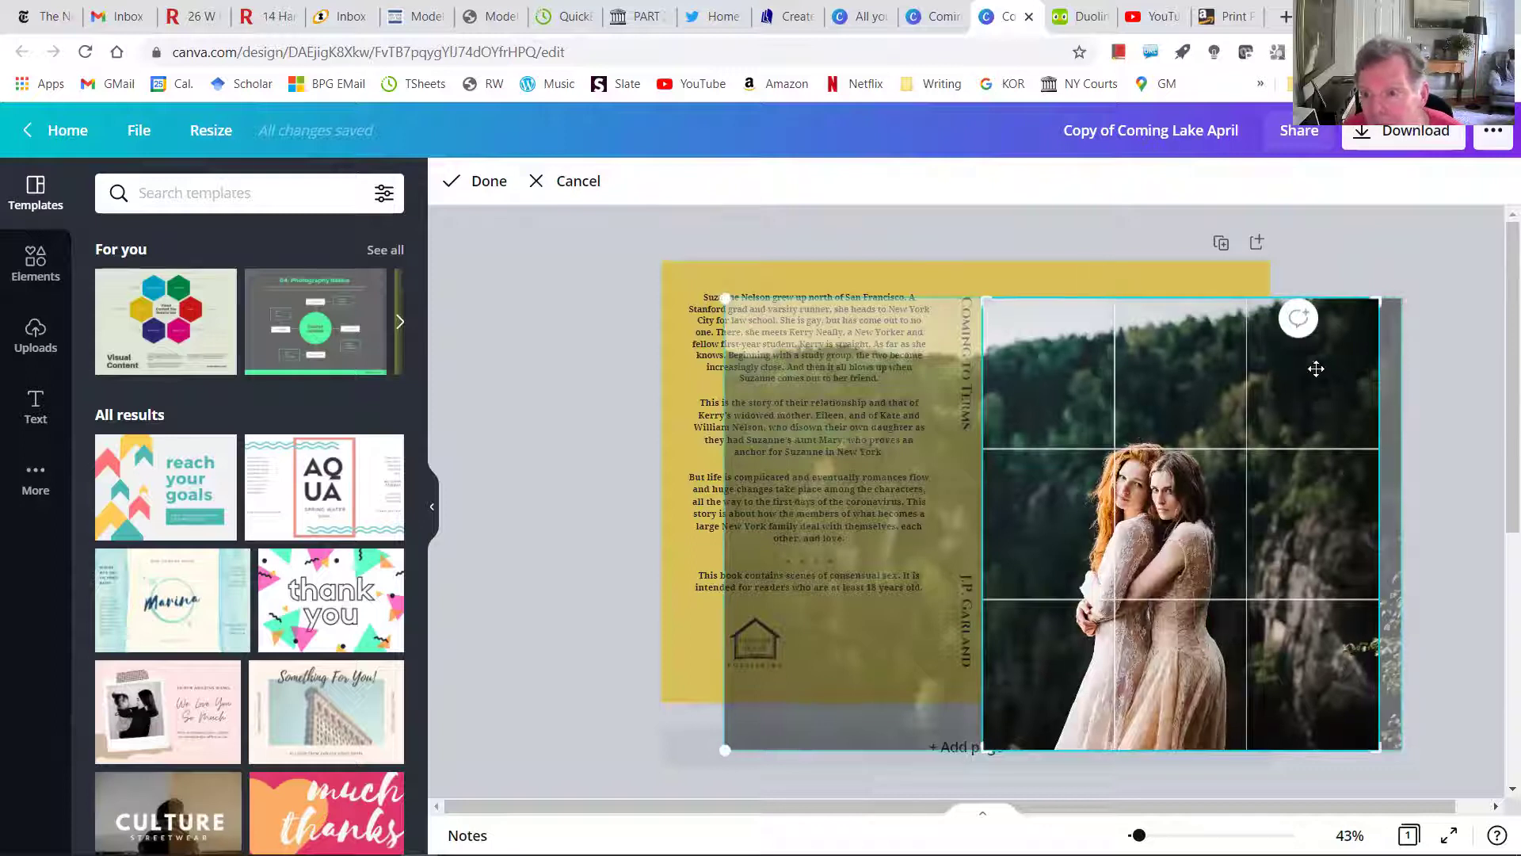
pyautogui.moveTo(1380, 749)
pyautogui.mouseDown()
pyautogui.moveTo(1341, 704)
pyautogui.moveTo(1360, 730)
pyautogui.mouseUp()
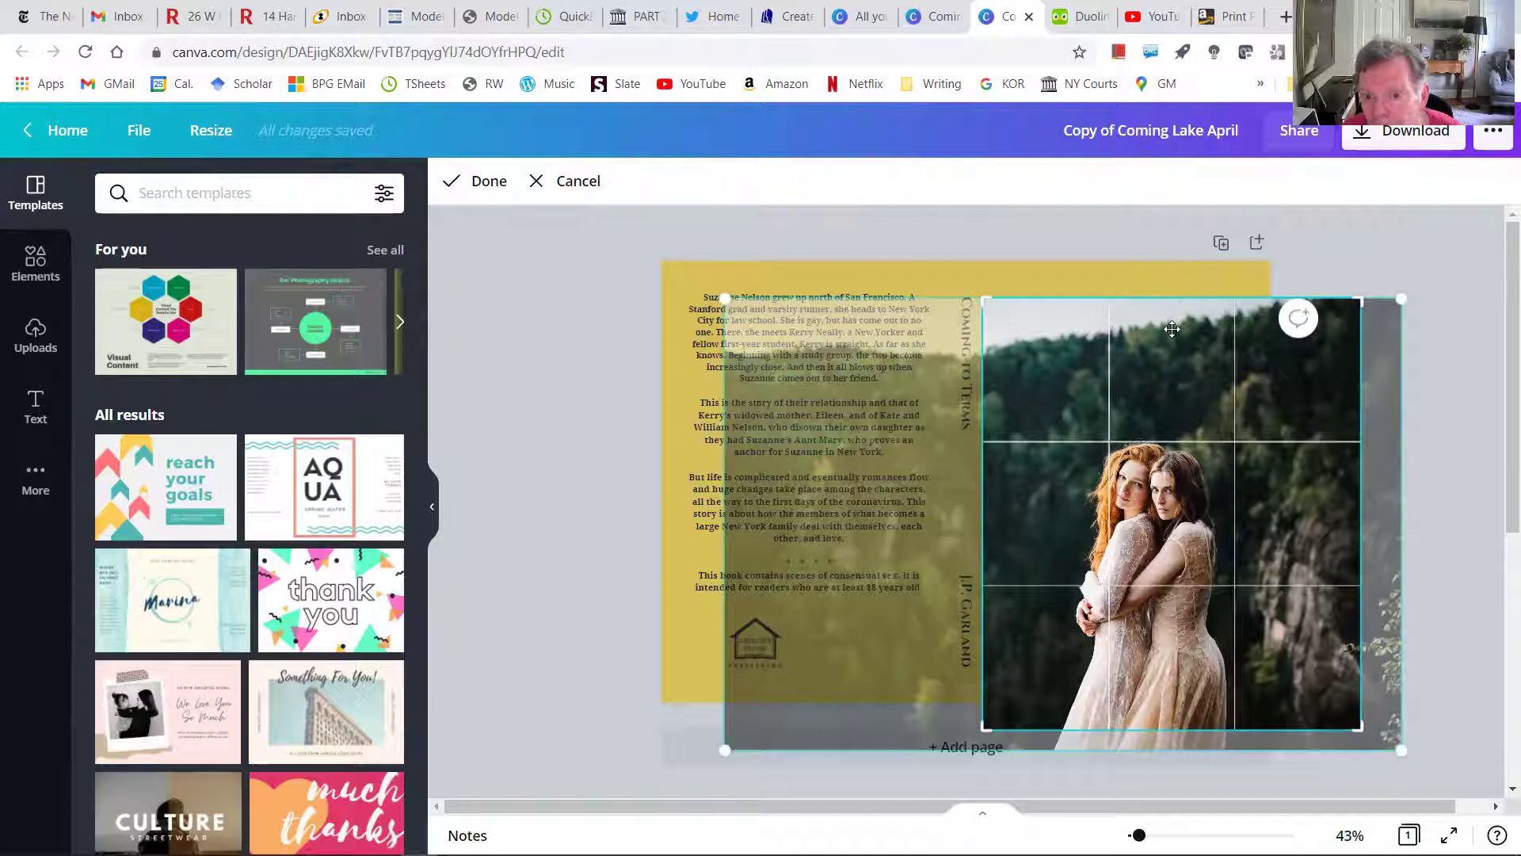
pyautogui.press('Return')
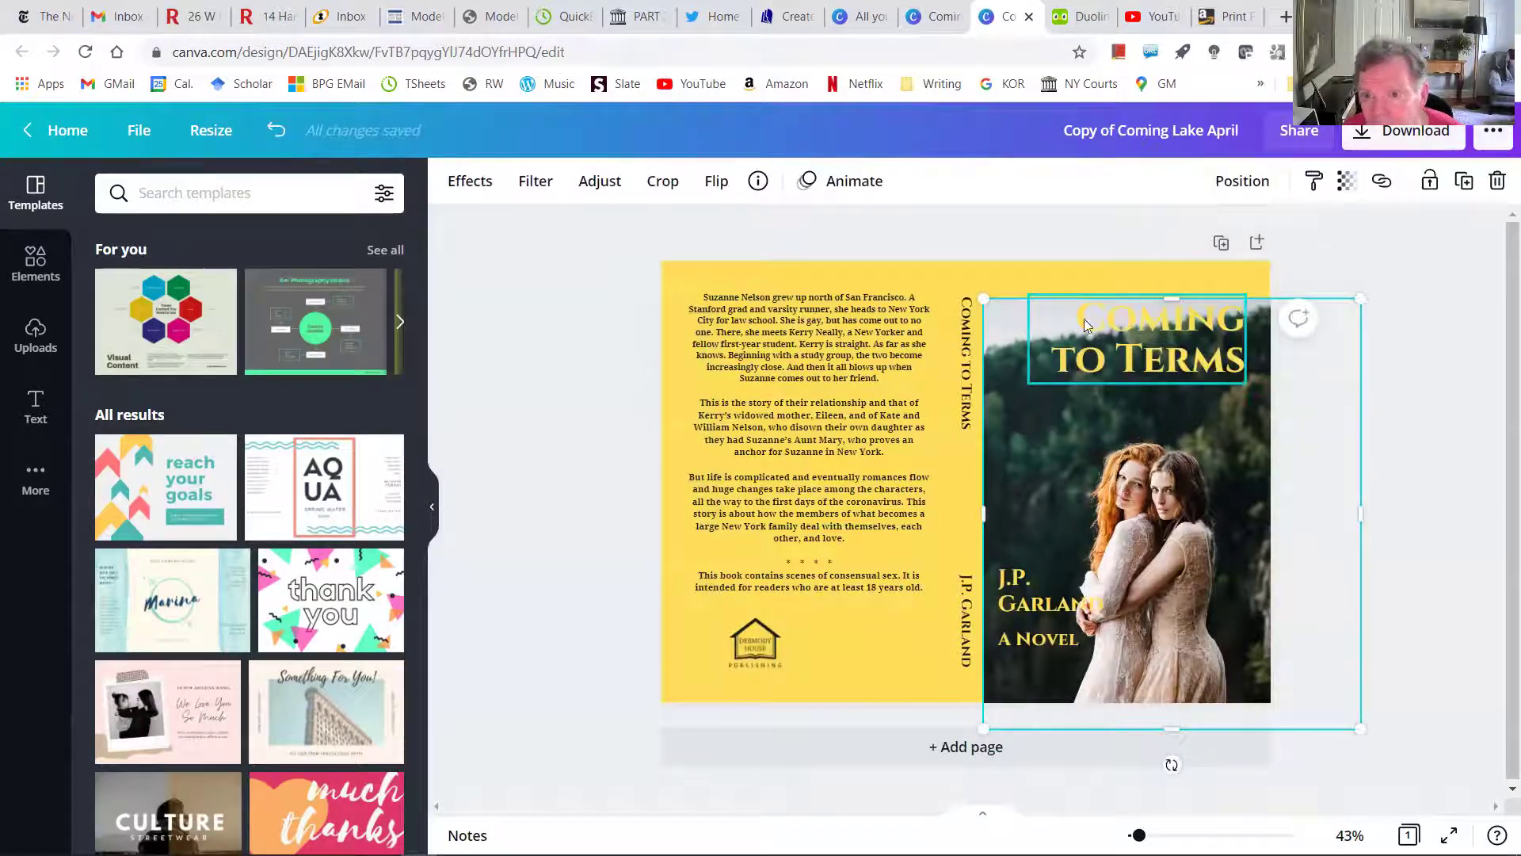
# - Extend the front cover photo's upper edge toward the top of the cover and check the design in full screen
pyautogui.moveTo(1170, 287); pyautogui.dragTo(1154, 274)
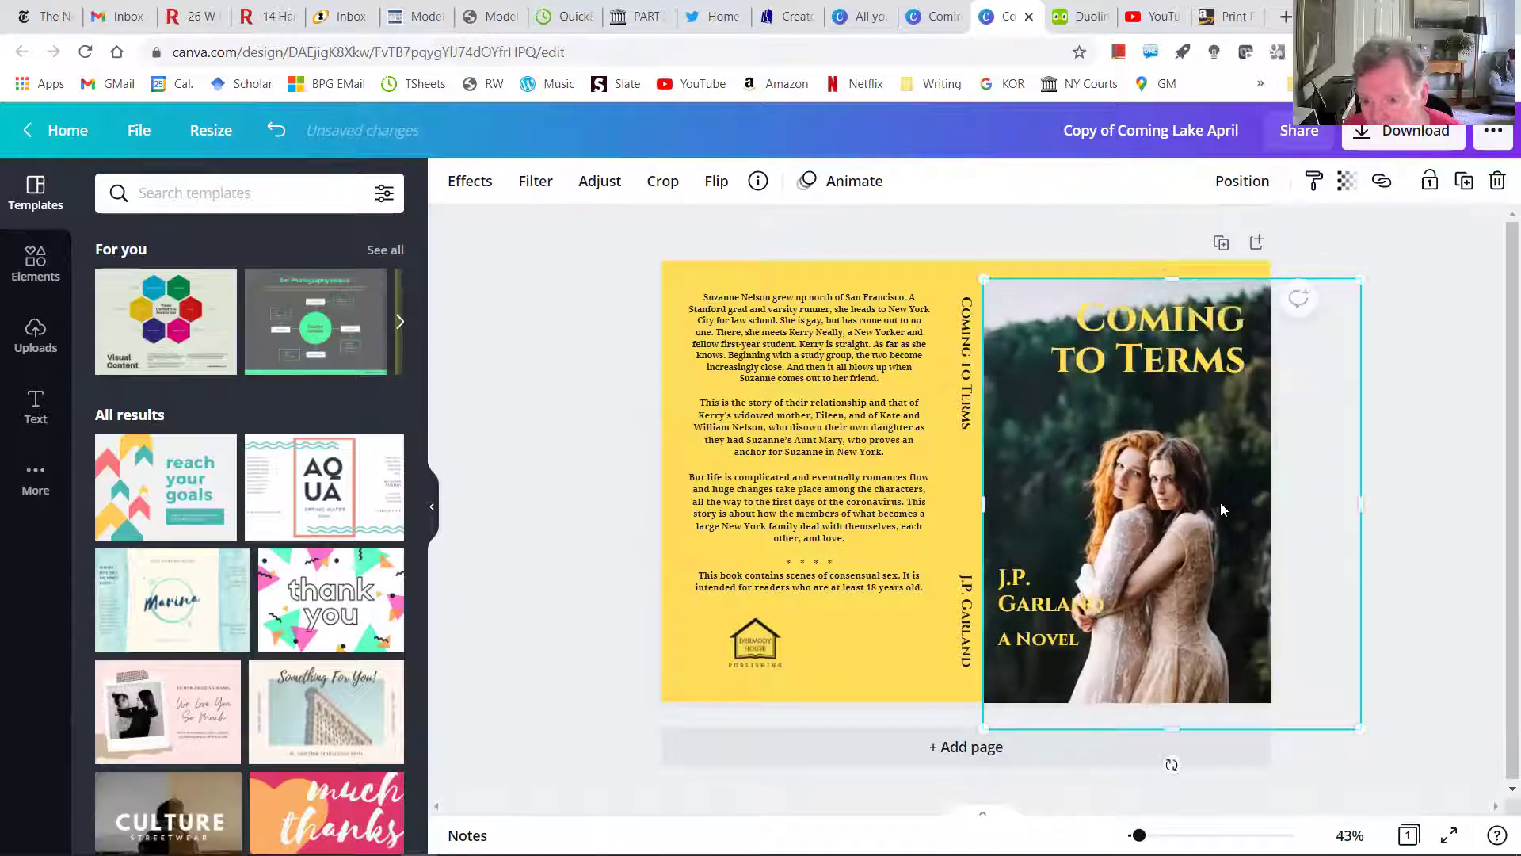
pyautogui.click(1450, 625)
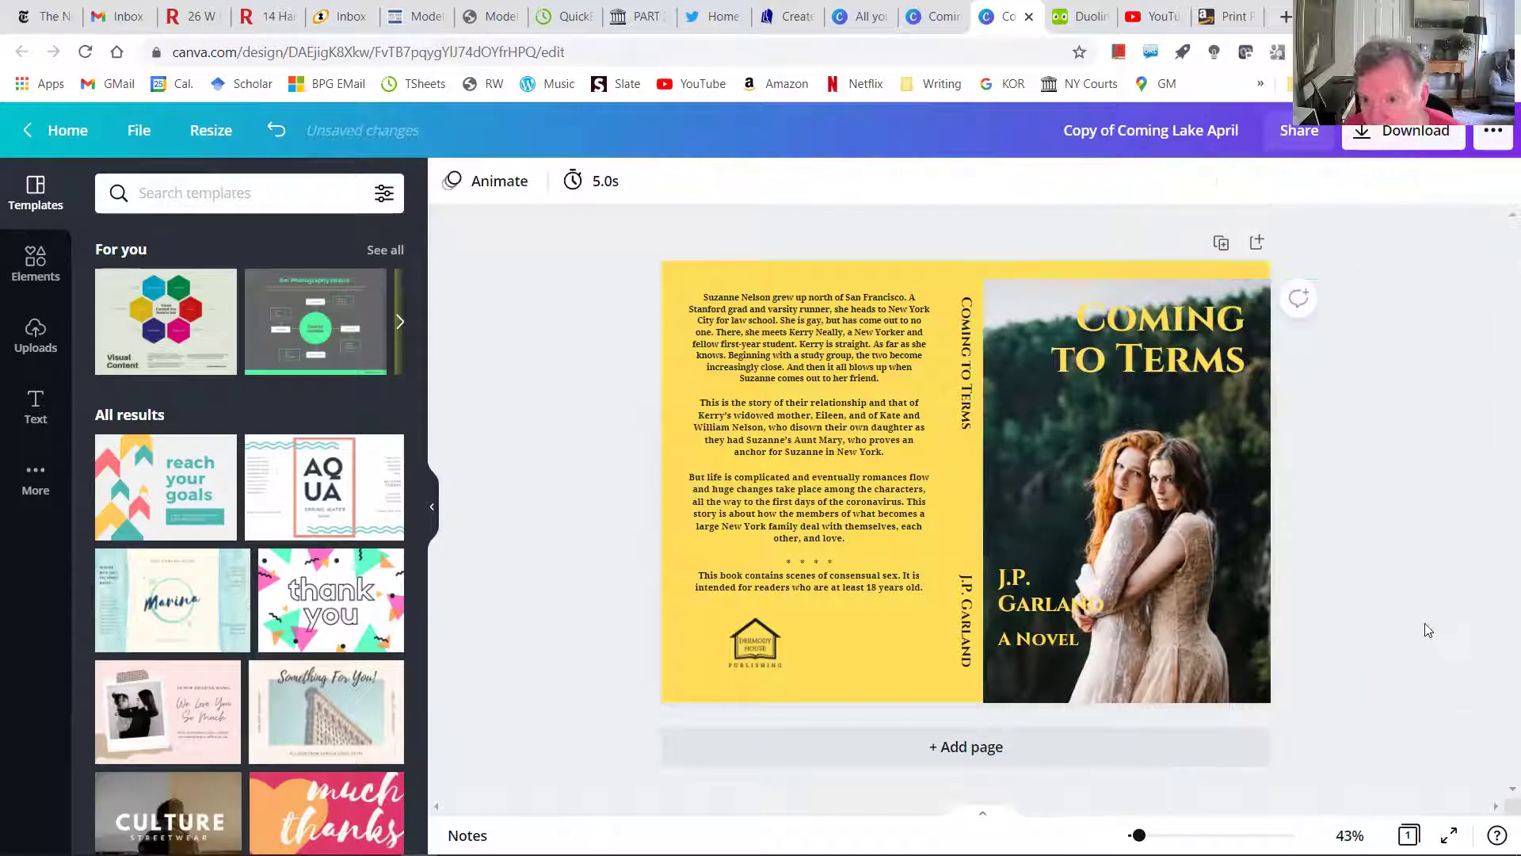
pyautogui.click(1449, 832)
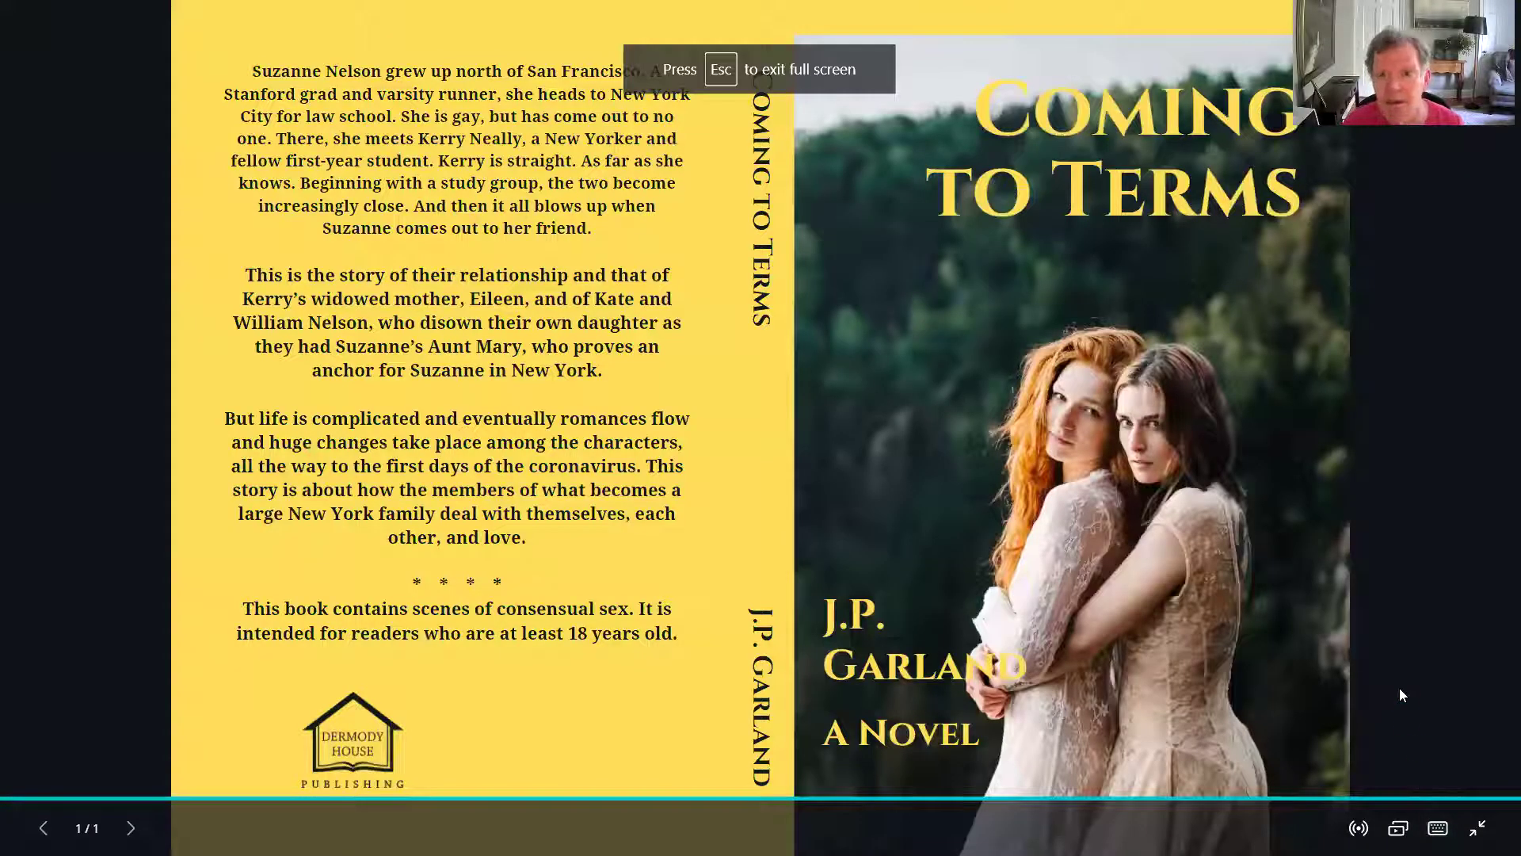
pyautogui.click(1484, 830)
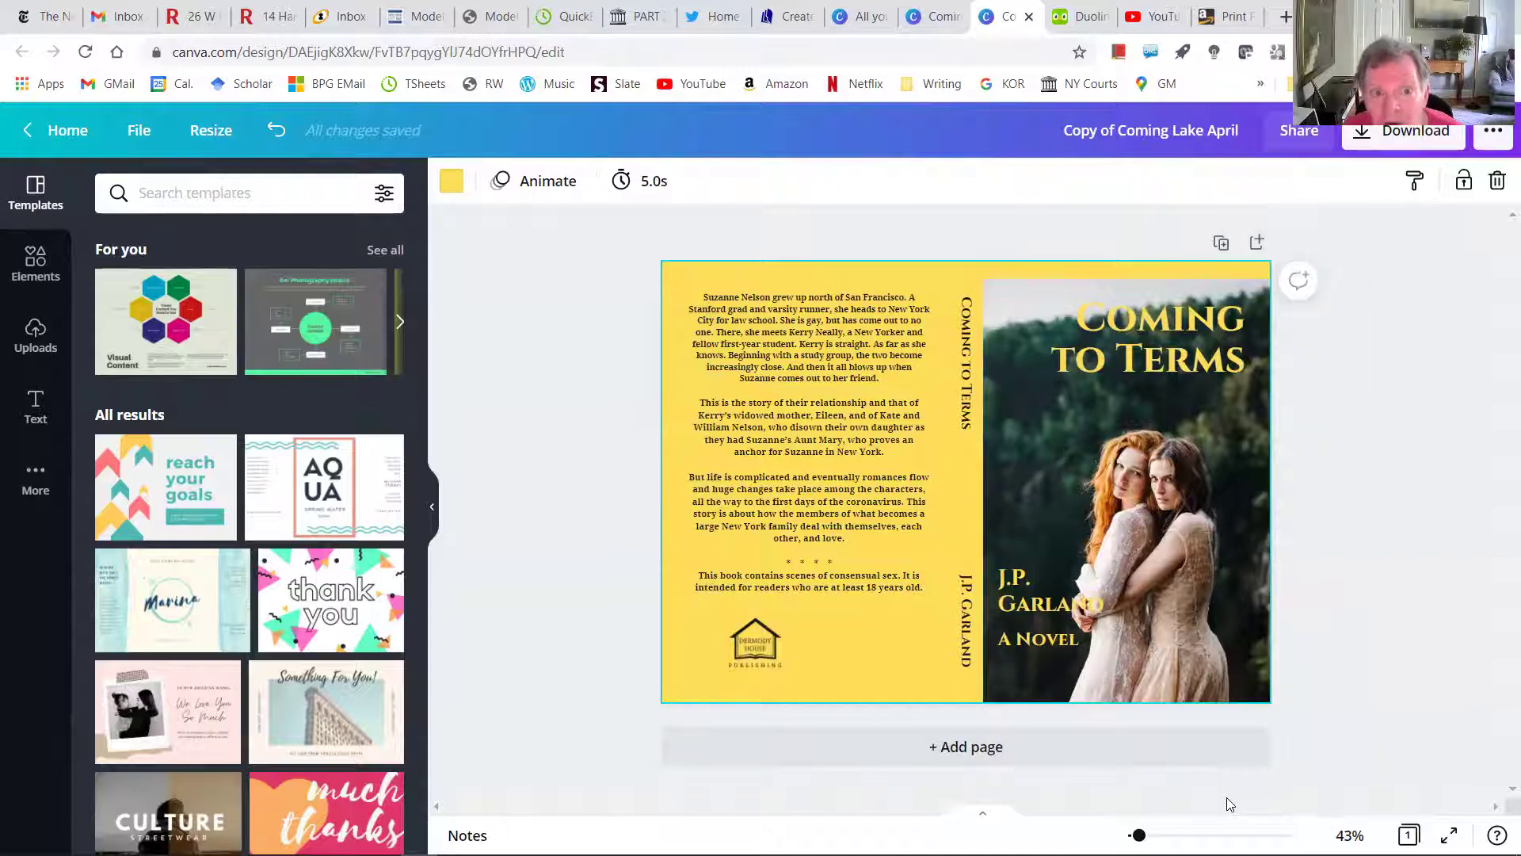
# - Shift the image within the front cover photo's crop so the two women sit closer to the spine
pyautogui.doubleClick(1138, 409)
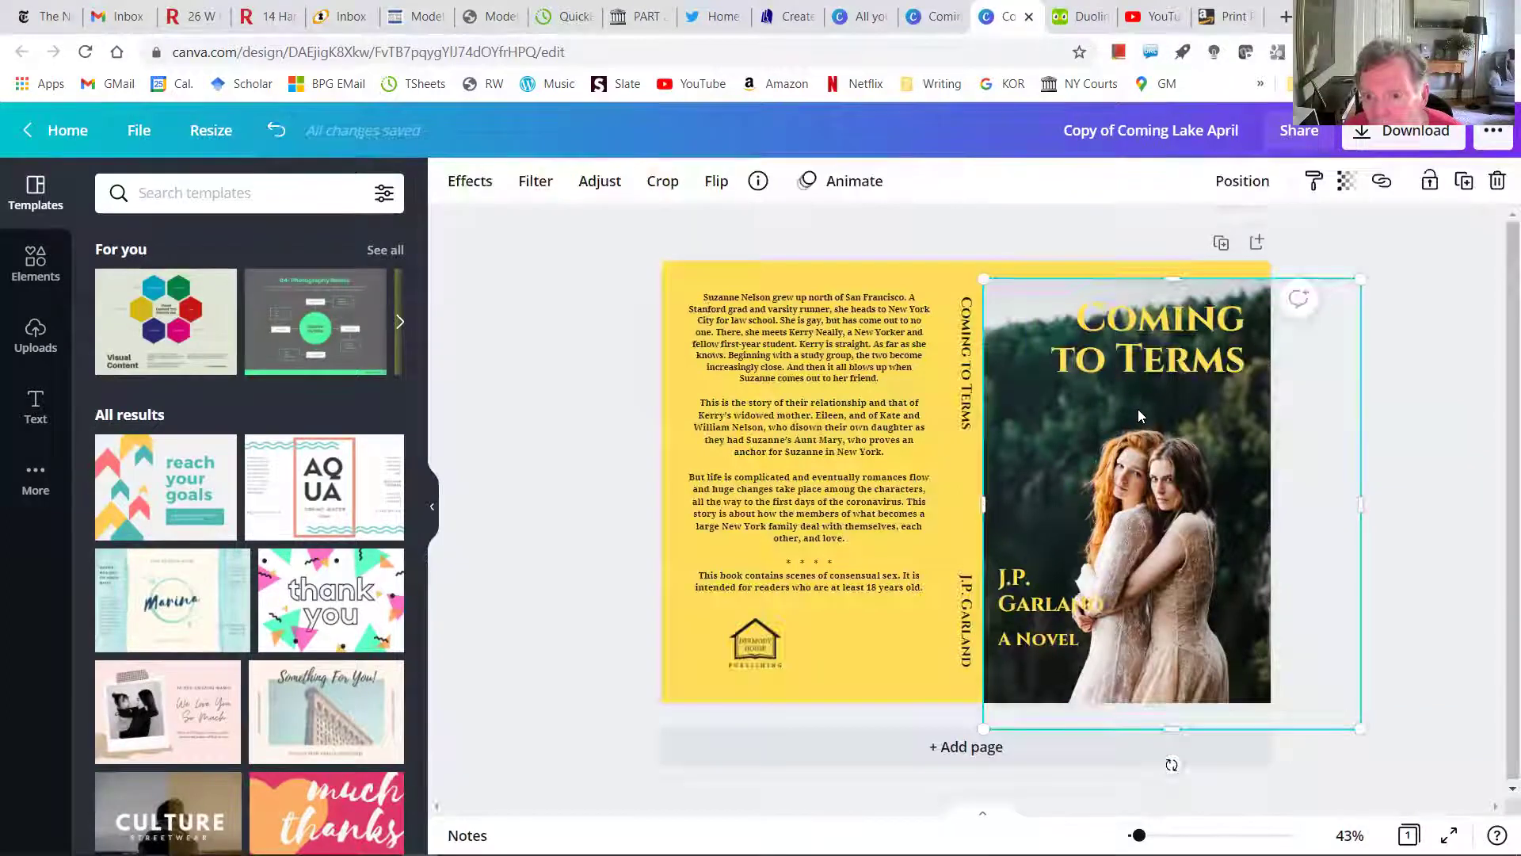
pyautogui.moveTo(1138, 409); pyautogui.dragTo(1120, 353)
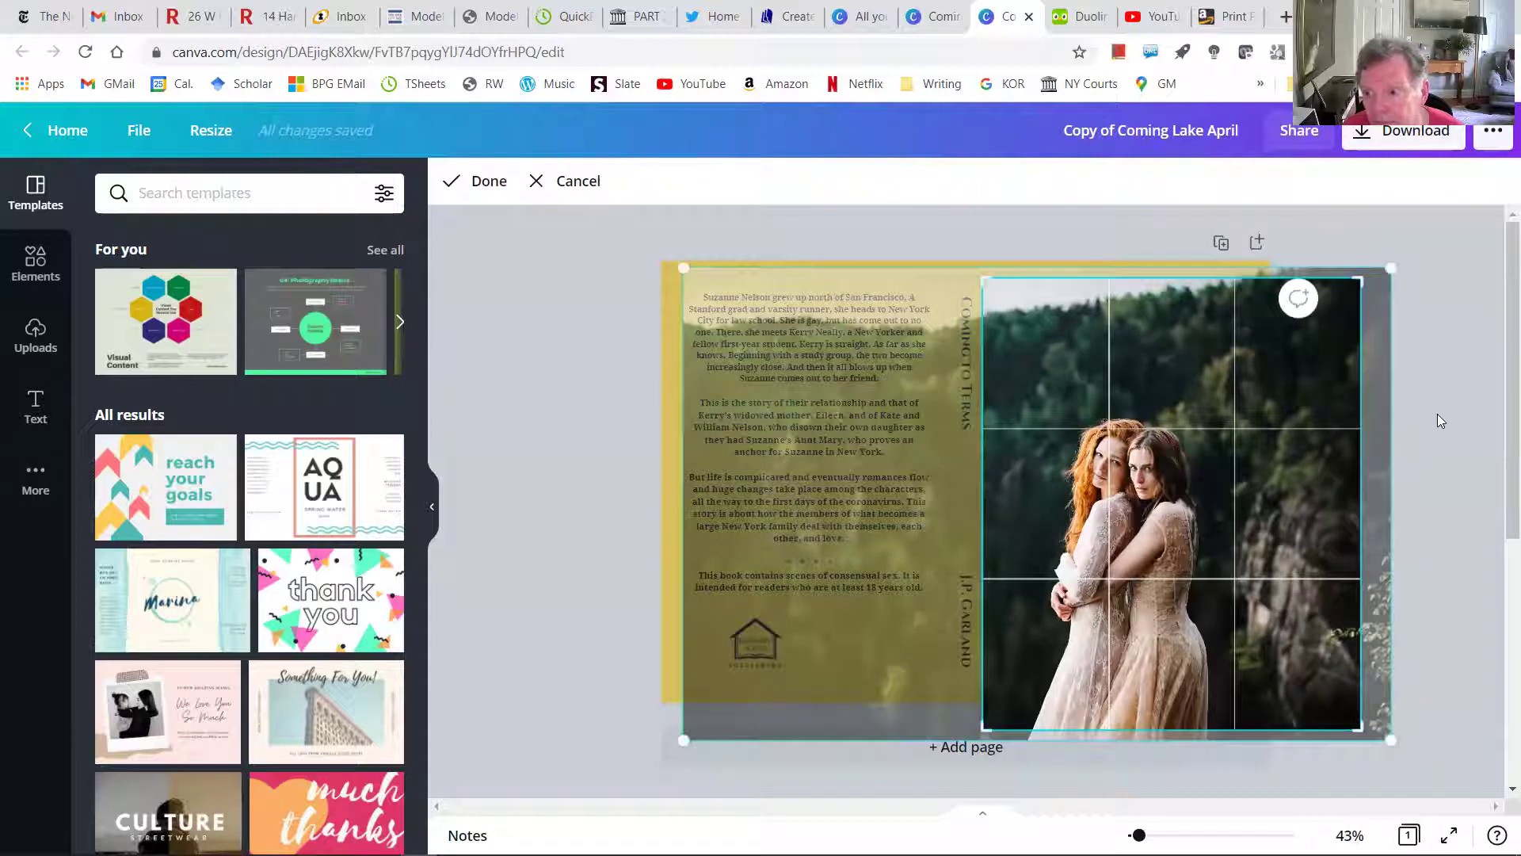
pyautogui.click(1437, 413)
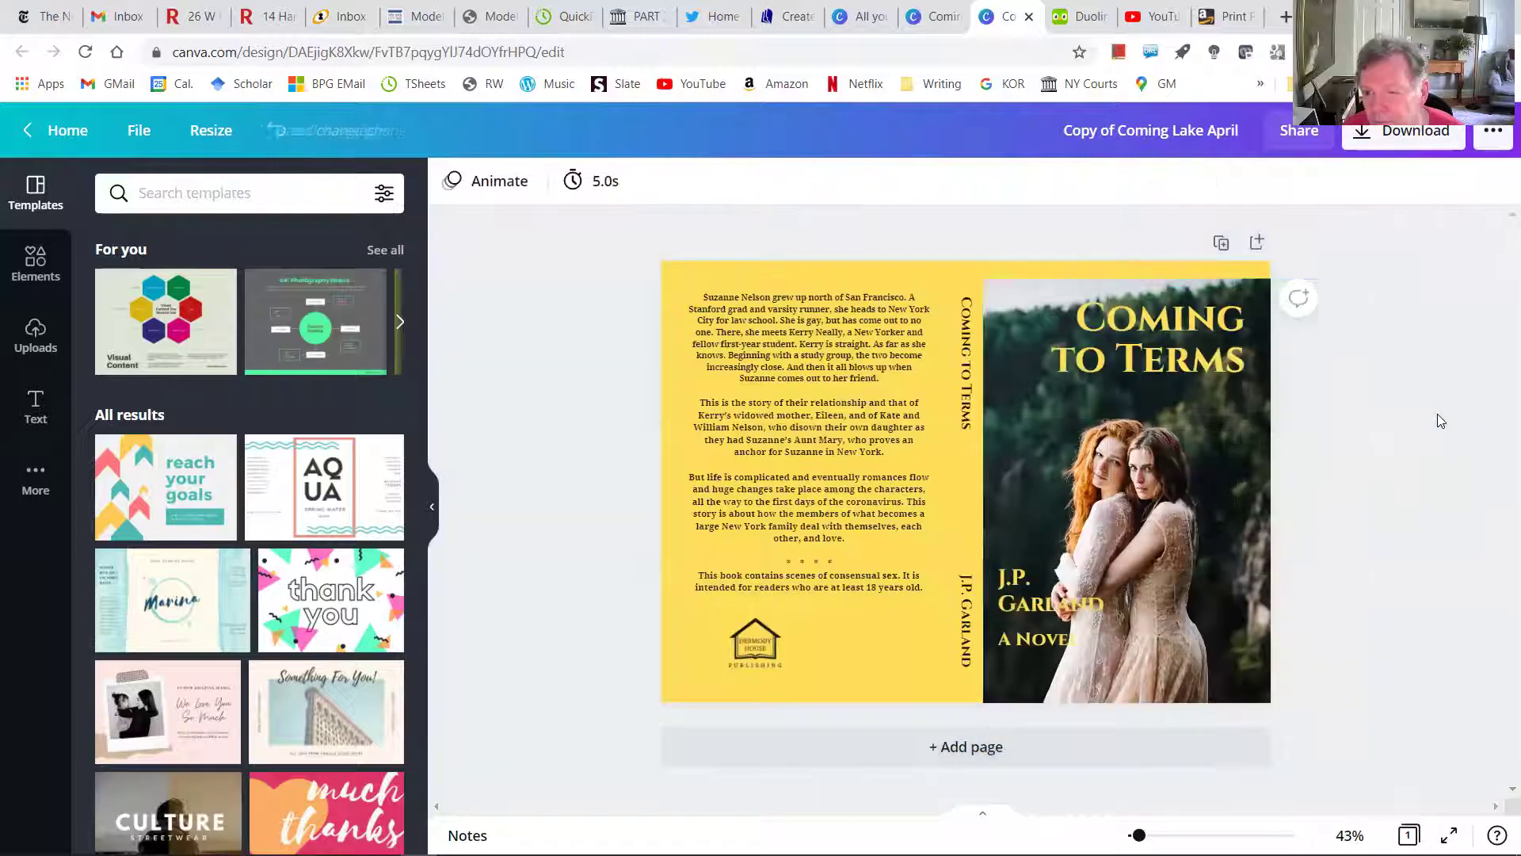
# - Move the "Coming to Terms" title on the front cover slightly downward
pyautogui.click(1166, 332)
pyautogui.moveTo(1166, 334); pyautogui.dragTo(1165, 343)
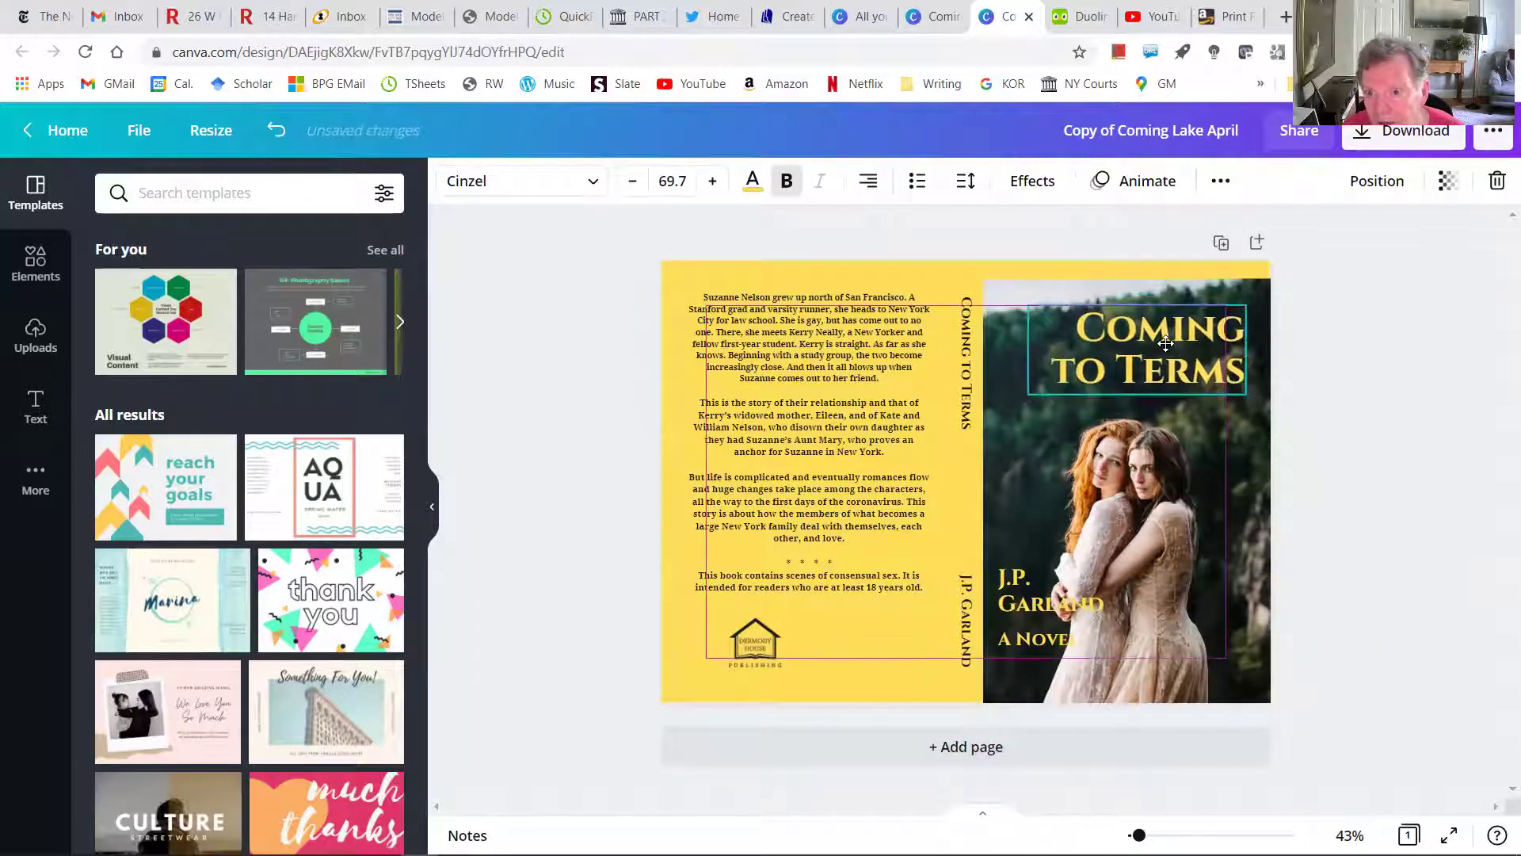
pyautogui.click(1379, 460)
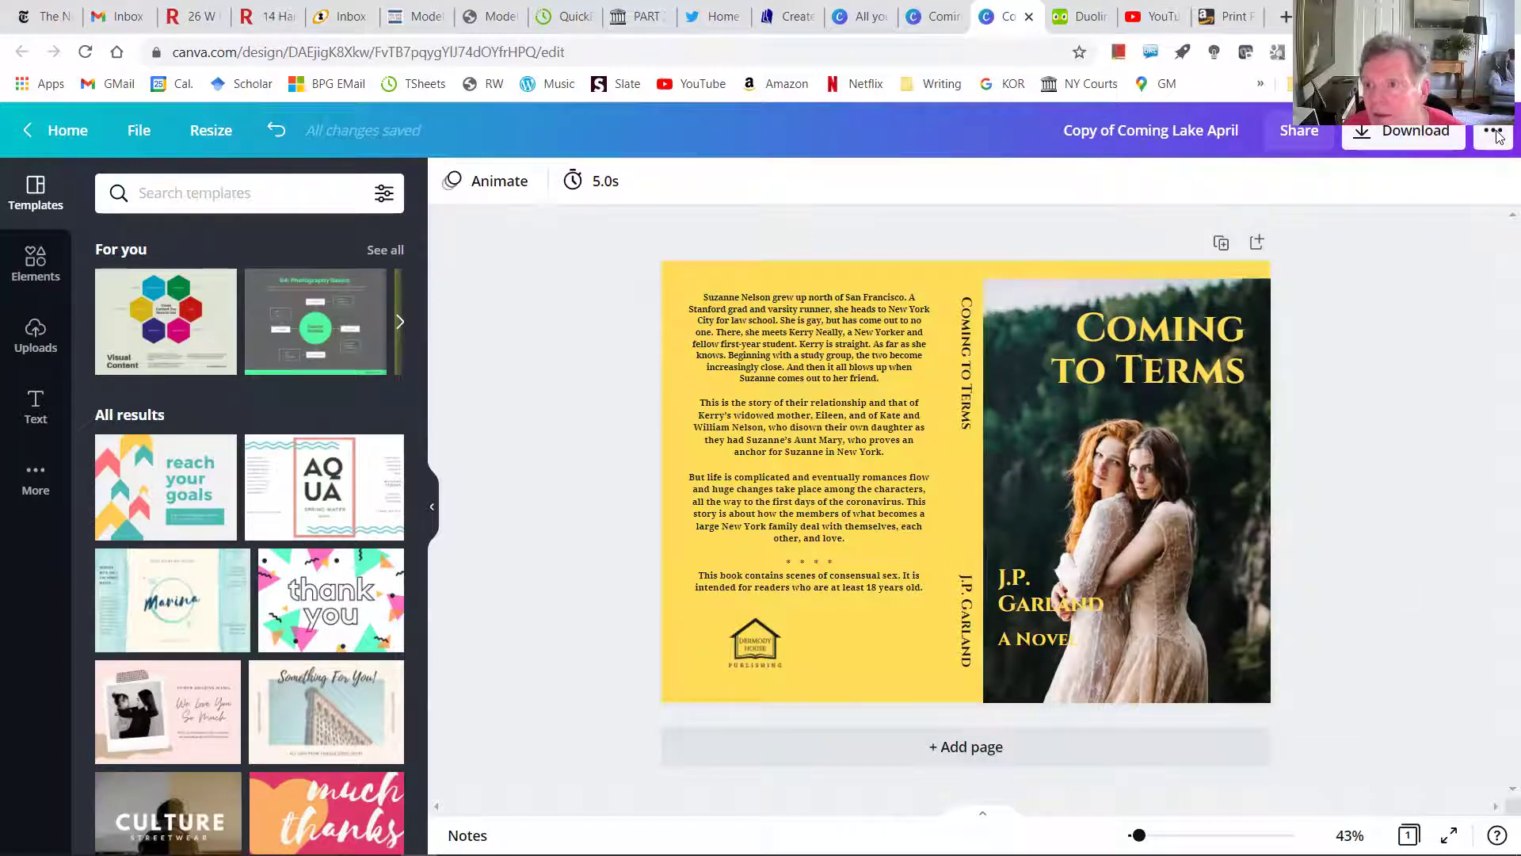
# - Download the resized cover design as a PDF Print file
pyautogui.click(1419, 131)
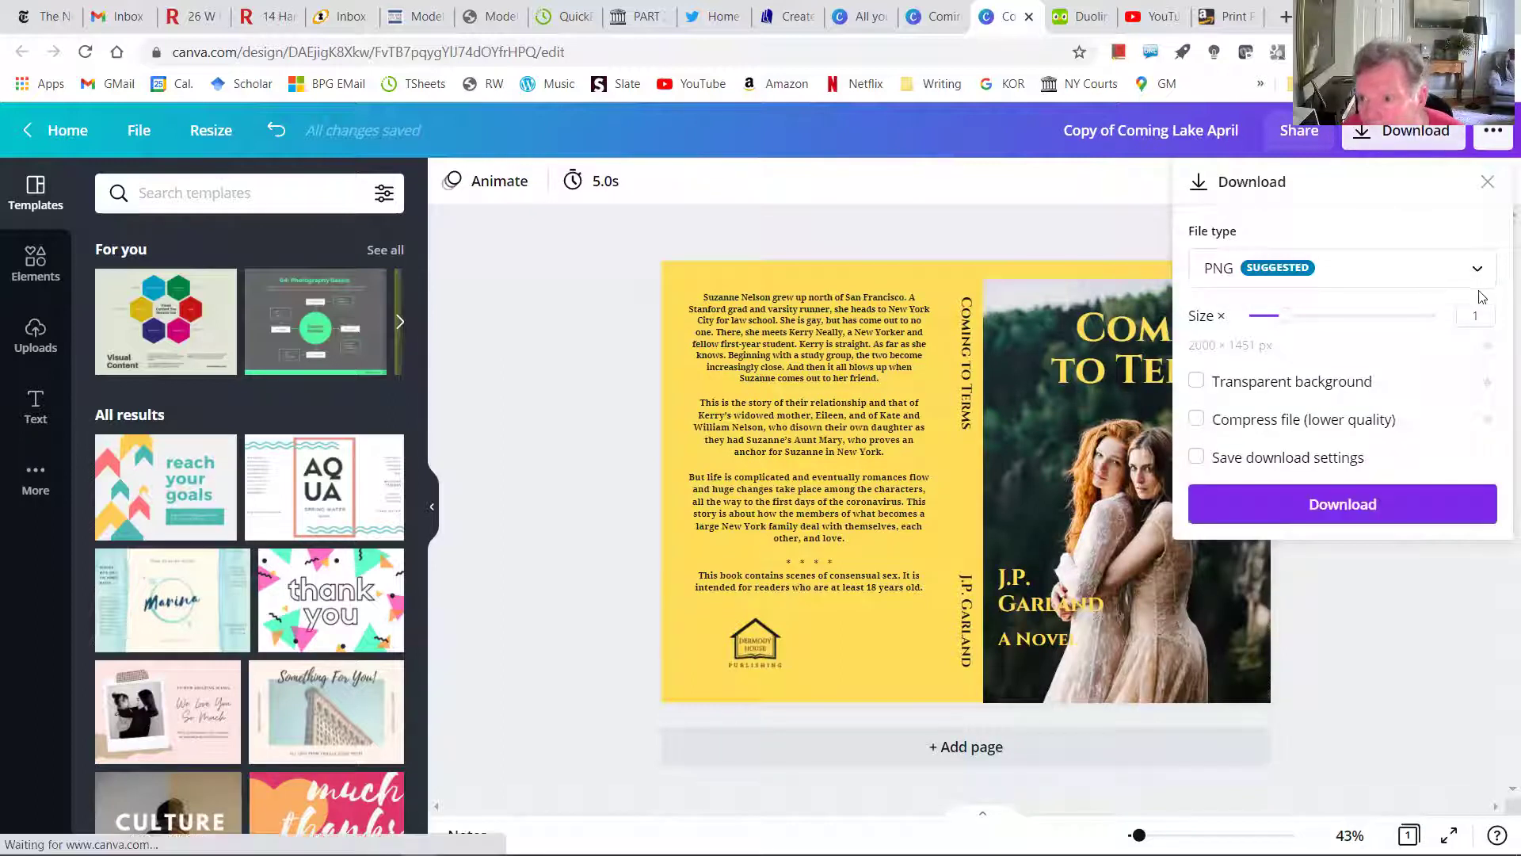
pyautogui.click(1478, 276)
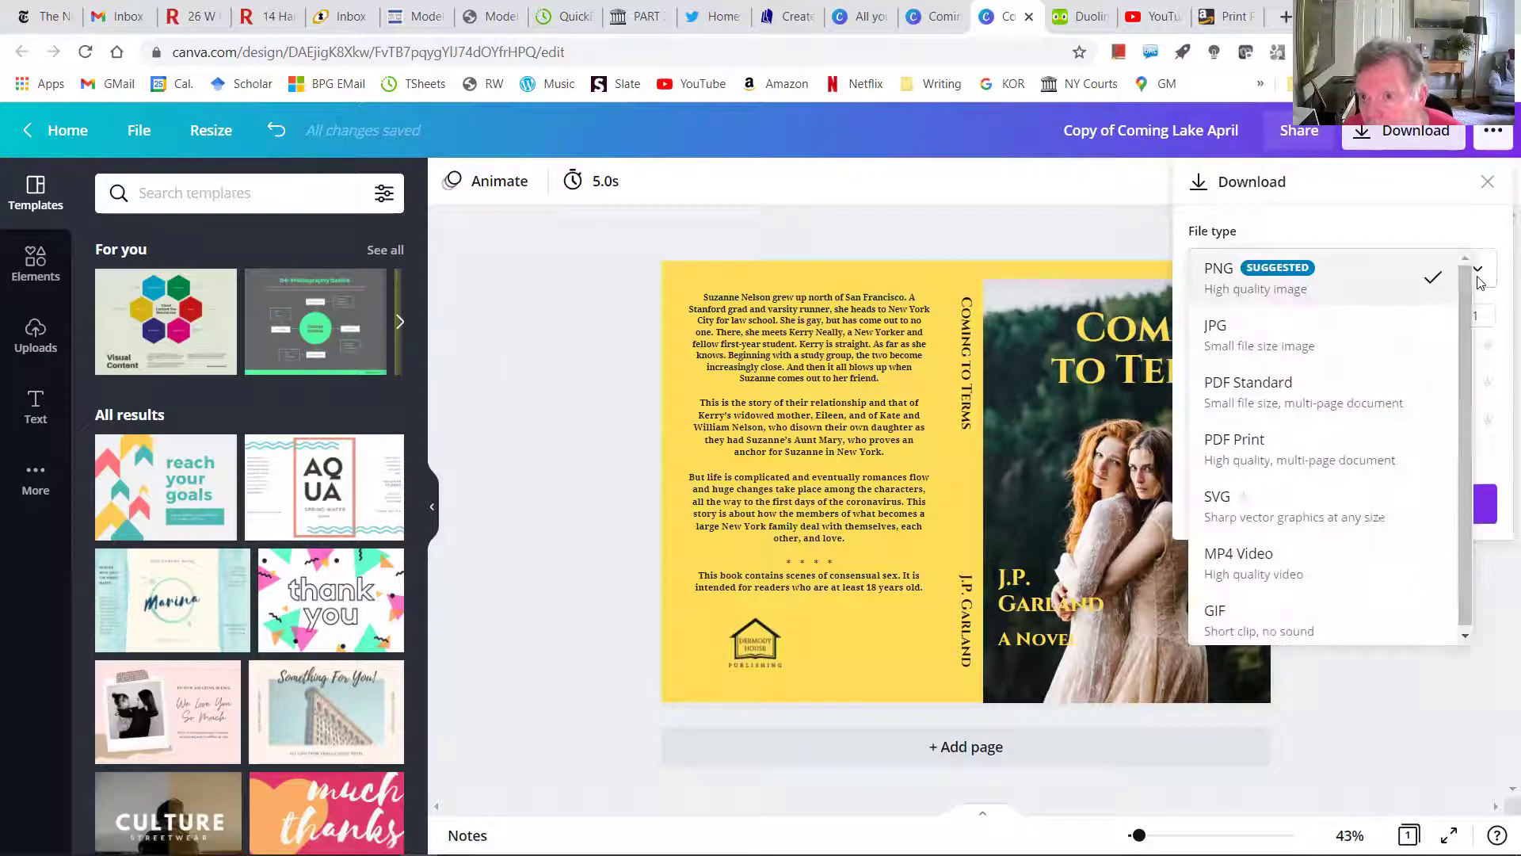
pyautogui.click(1281, 469)
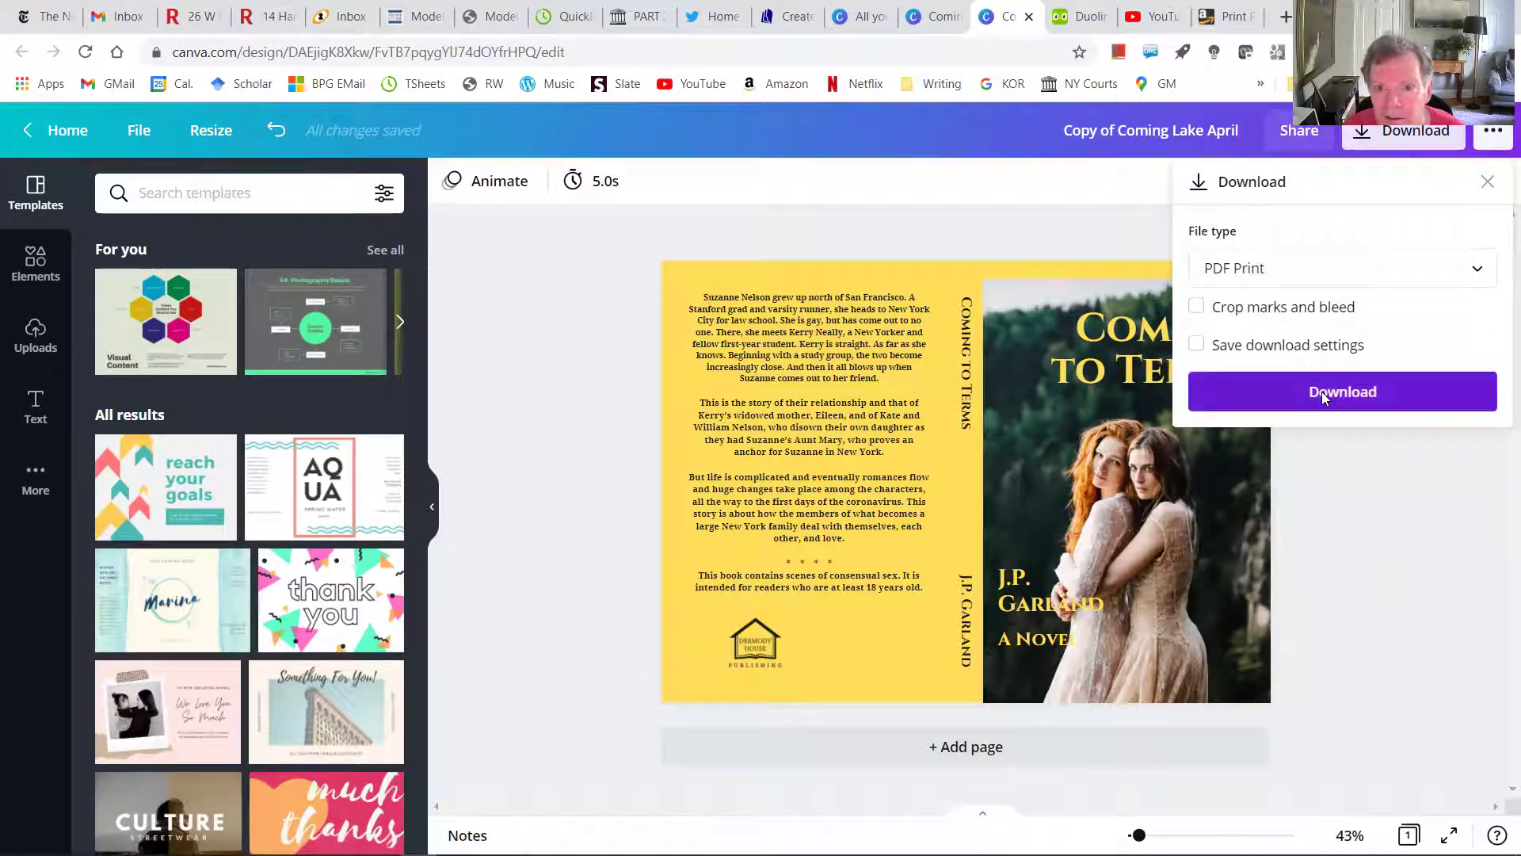
pyautogui.click(1345, 391)
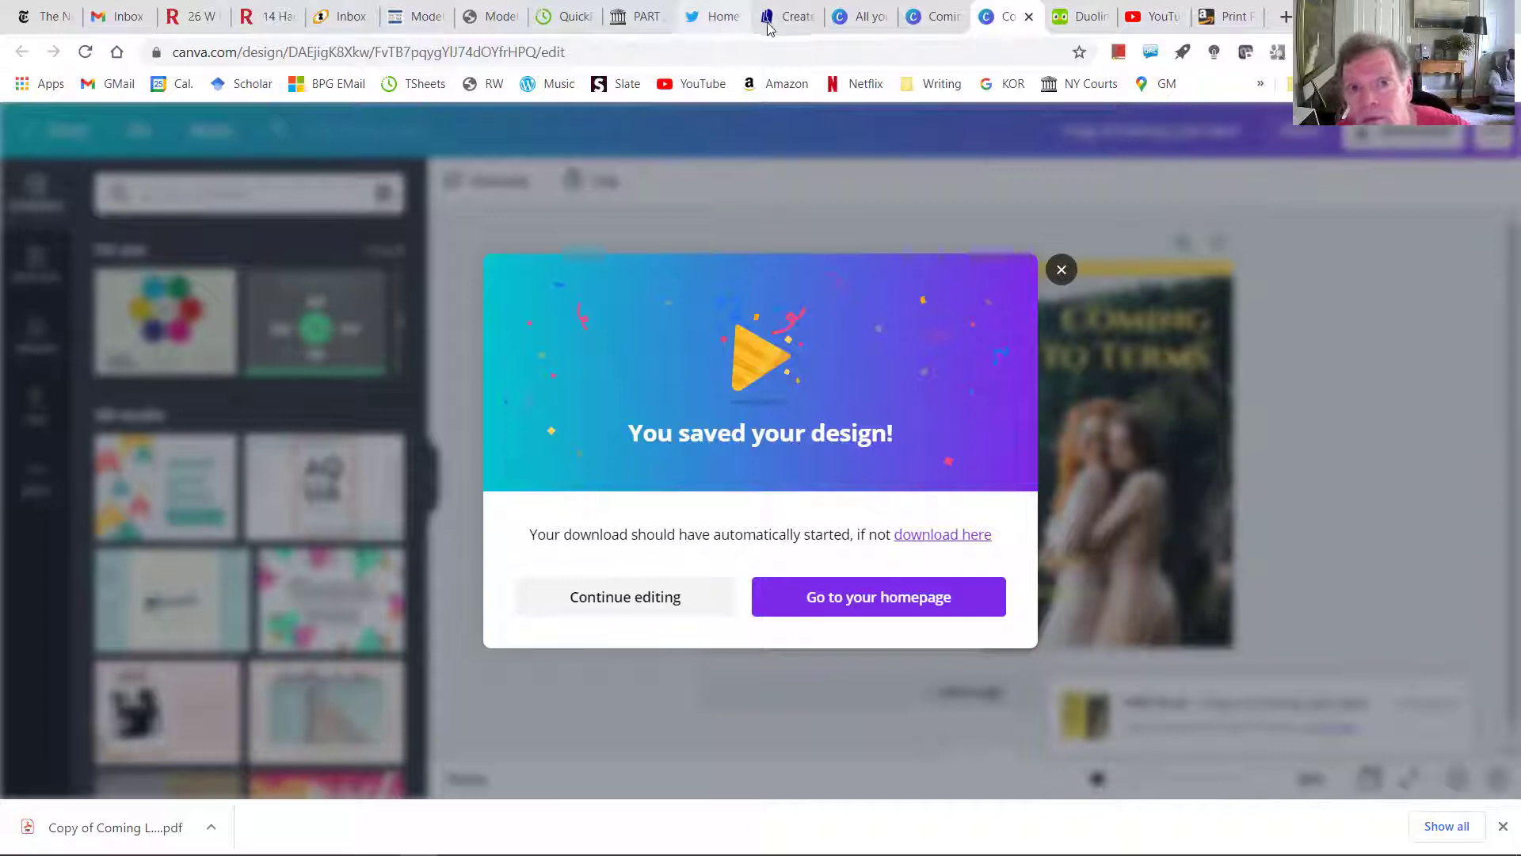
# - Switch to Lulu and upload "Copy of Coming Lake April.pdf" from the Downloads folder as the cover file
pyautogui.click(795, 26)
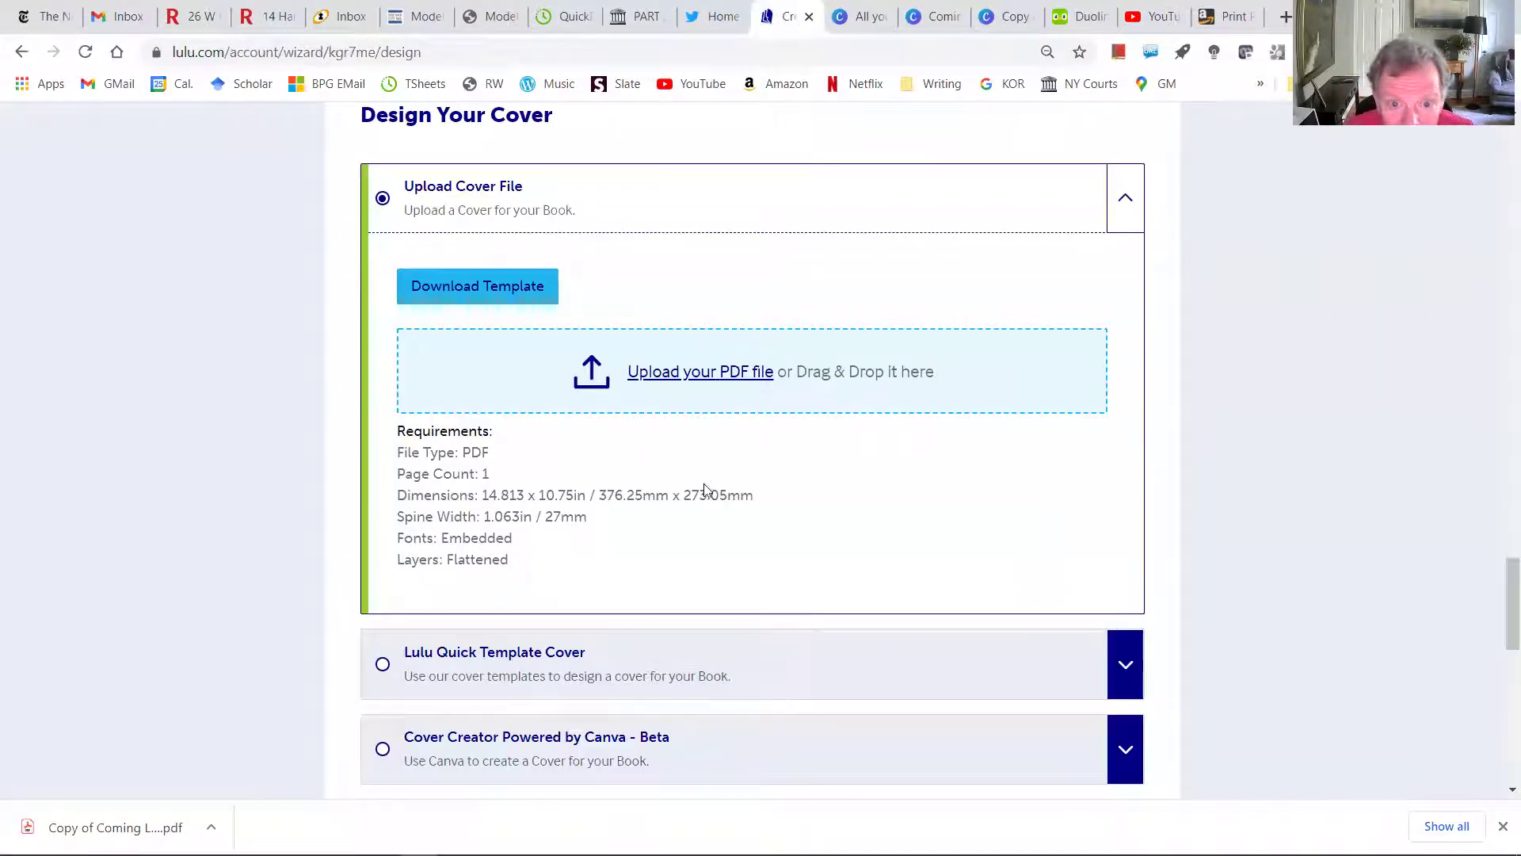
pyautogui.scroll(-5, 704, 488)
pyautogui.scroll(-5, 704, 489)
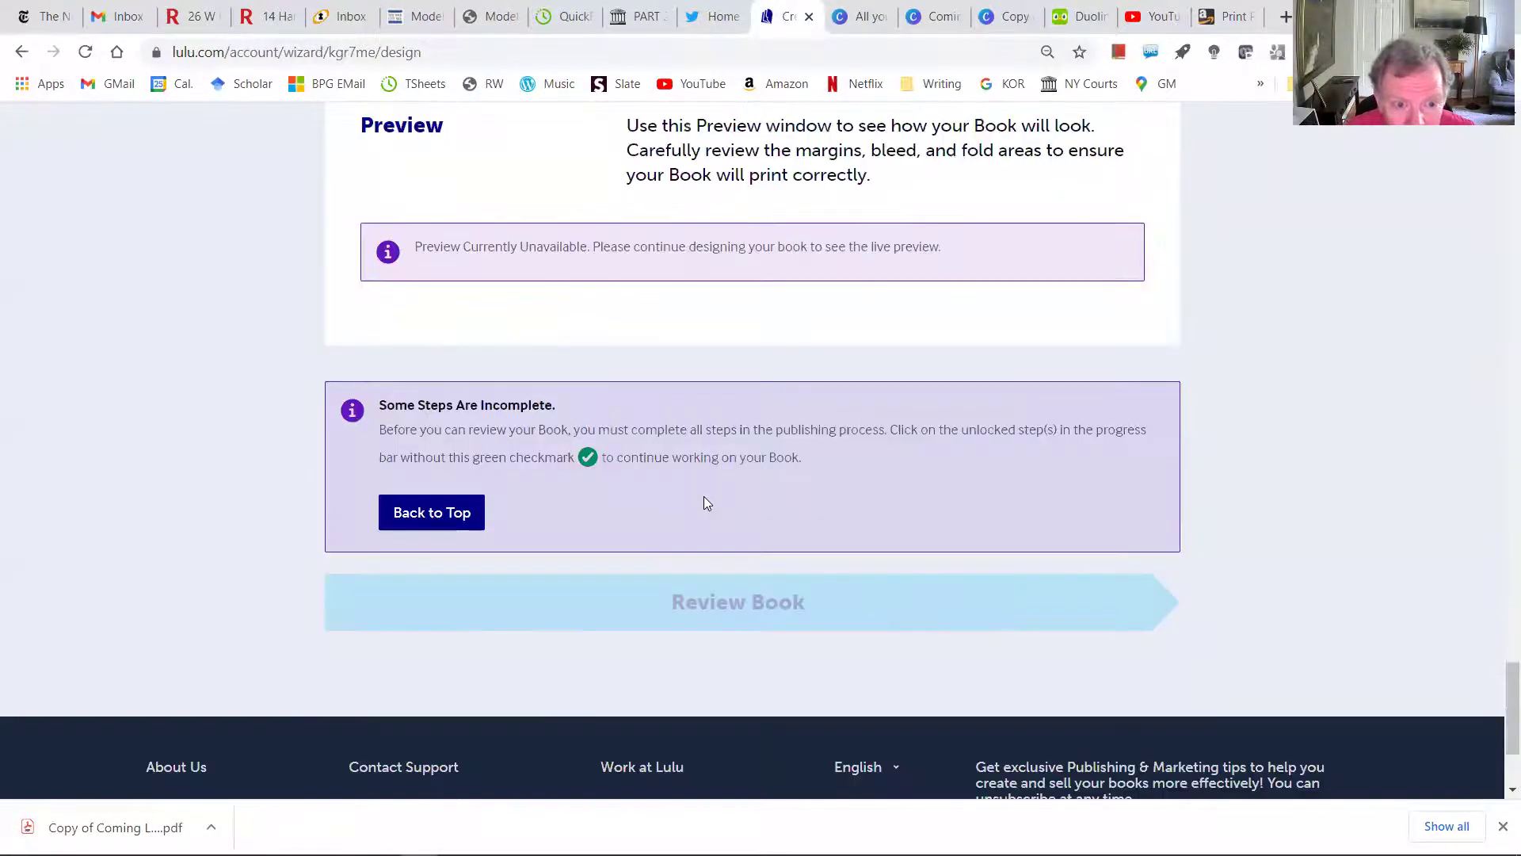
pyautogui.scroll(10, 674, 493)
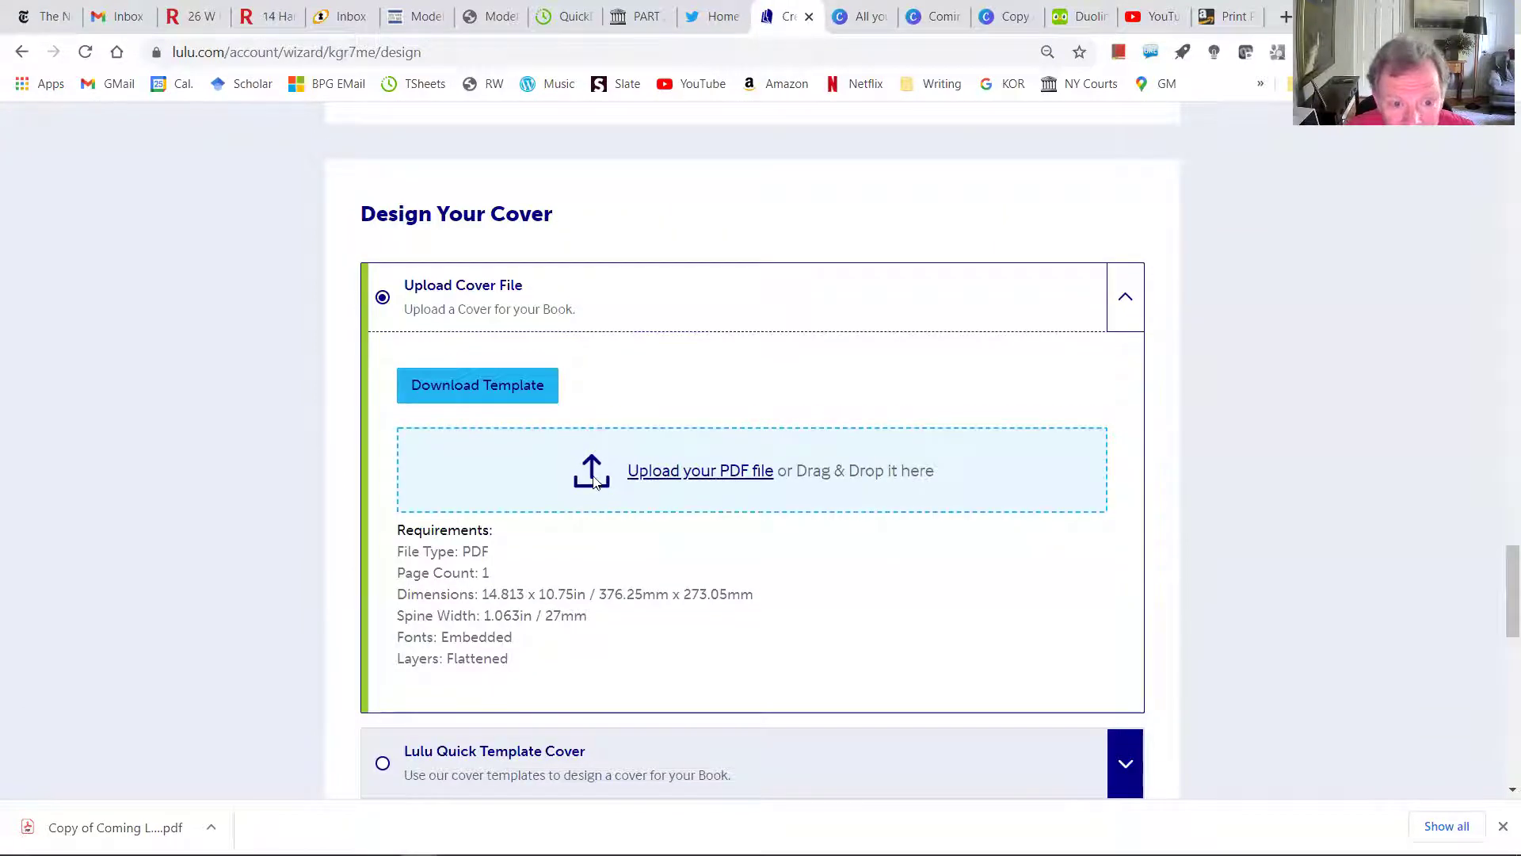
pyautogui.click(661, 473)
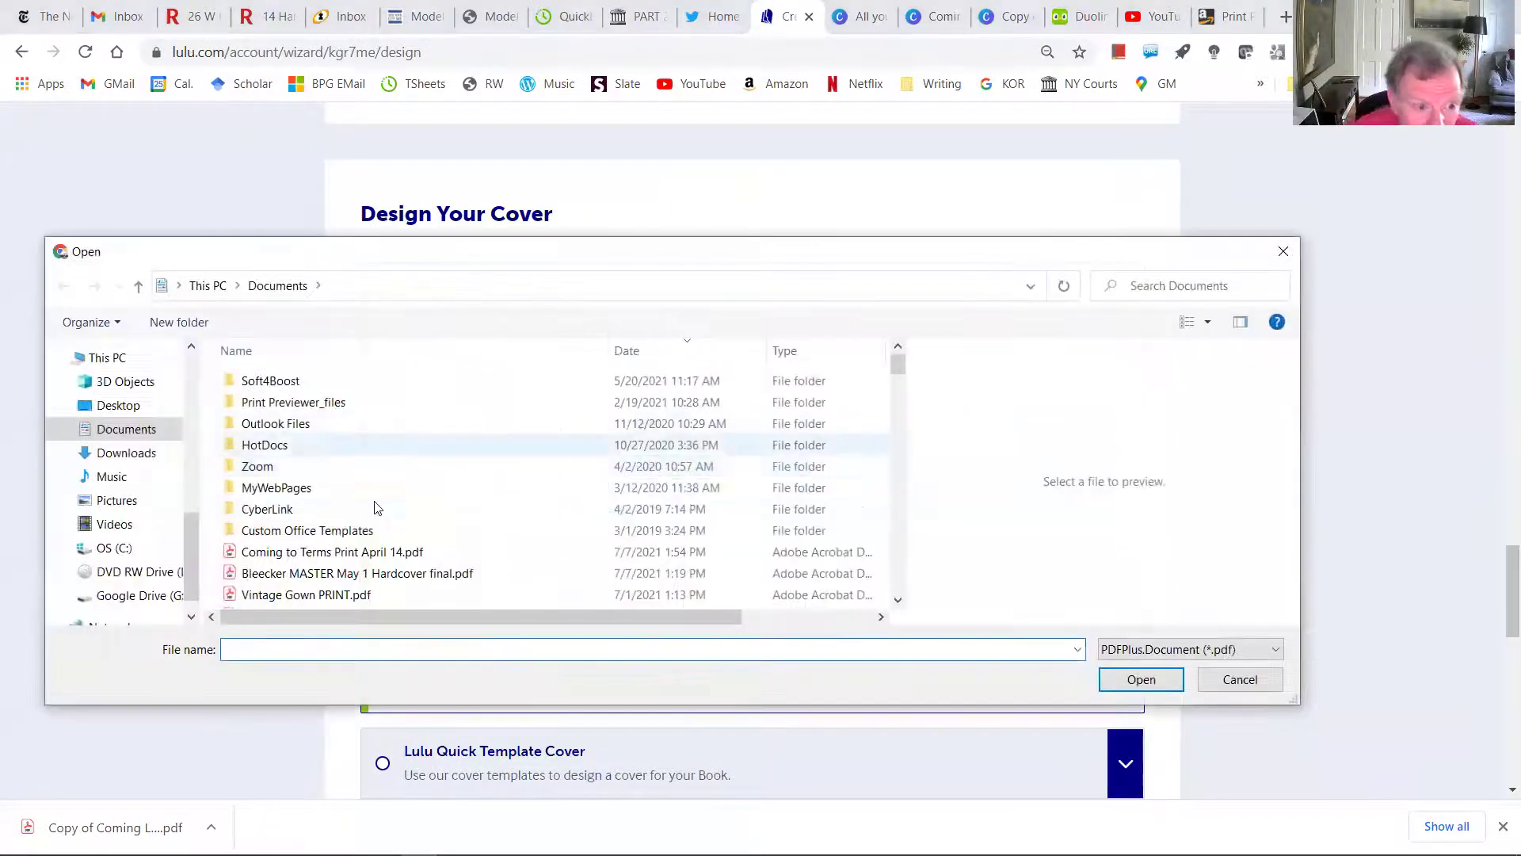
pyautogui.click(118, 454)
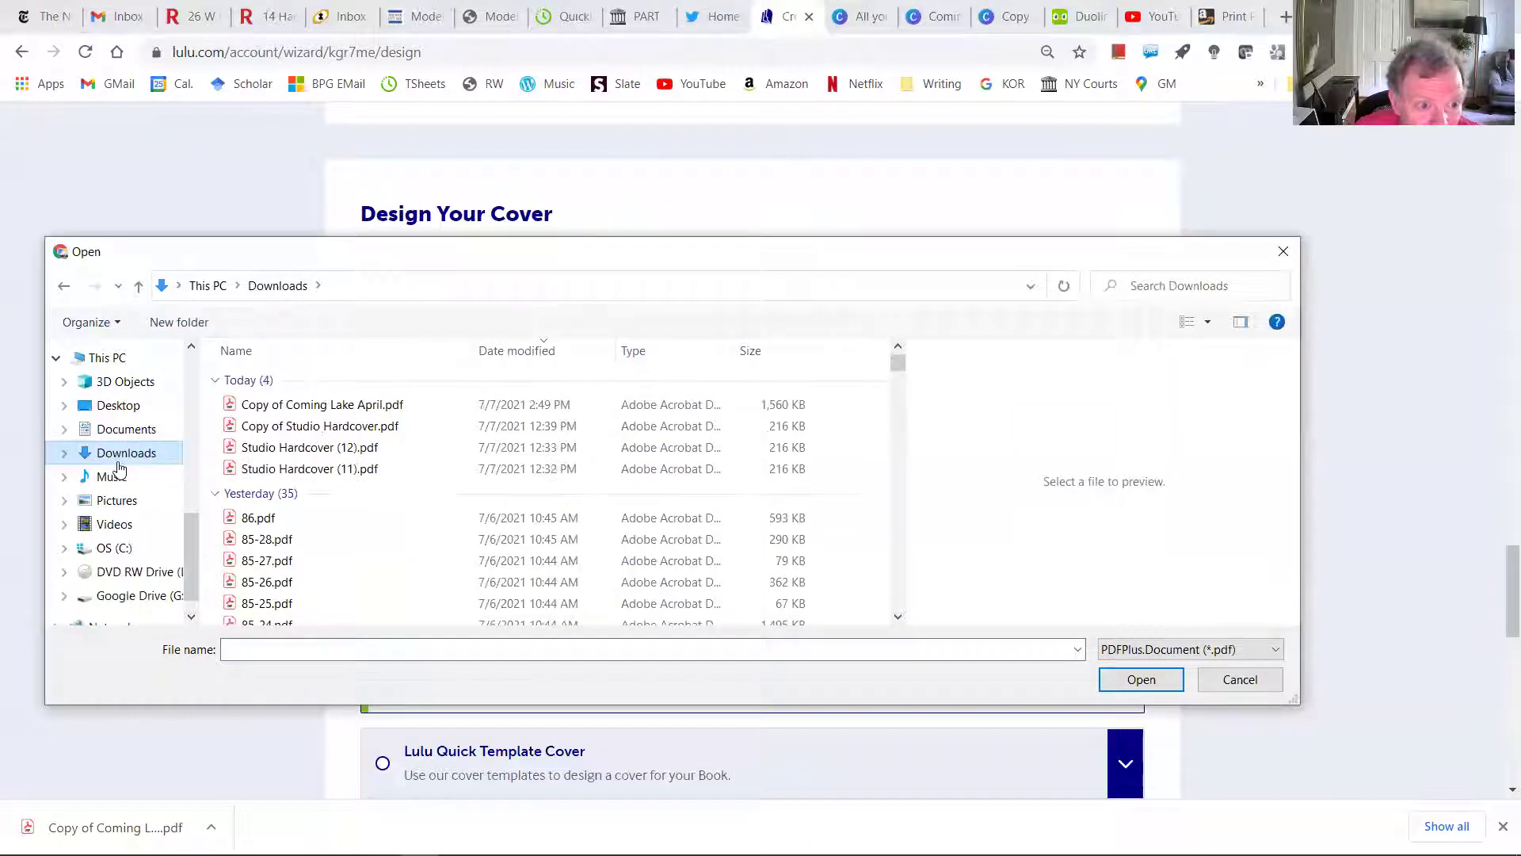
pyautogui.doubleClick(376, 408)
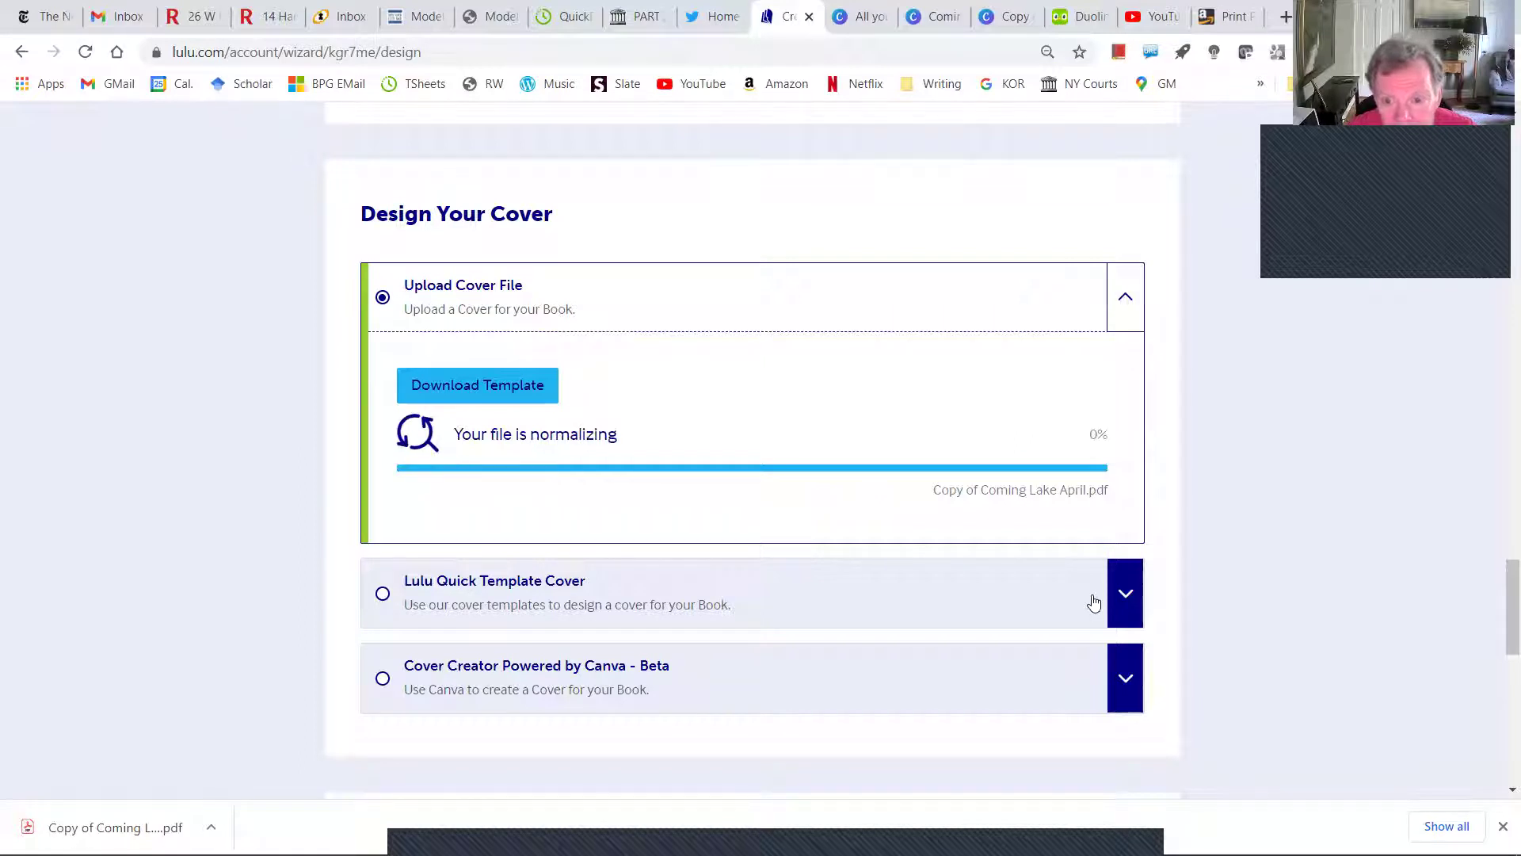
# - Review the uploaded cover's preview against the margin, wrap, fold and trim guides
pyautogui.scroll(-3, 1499, 701)
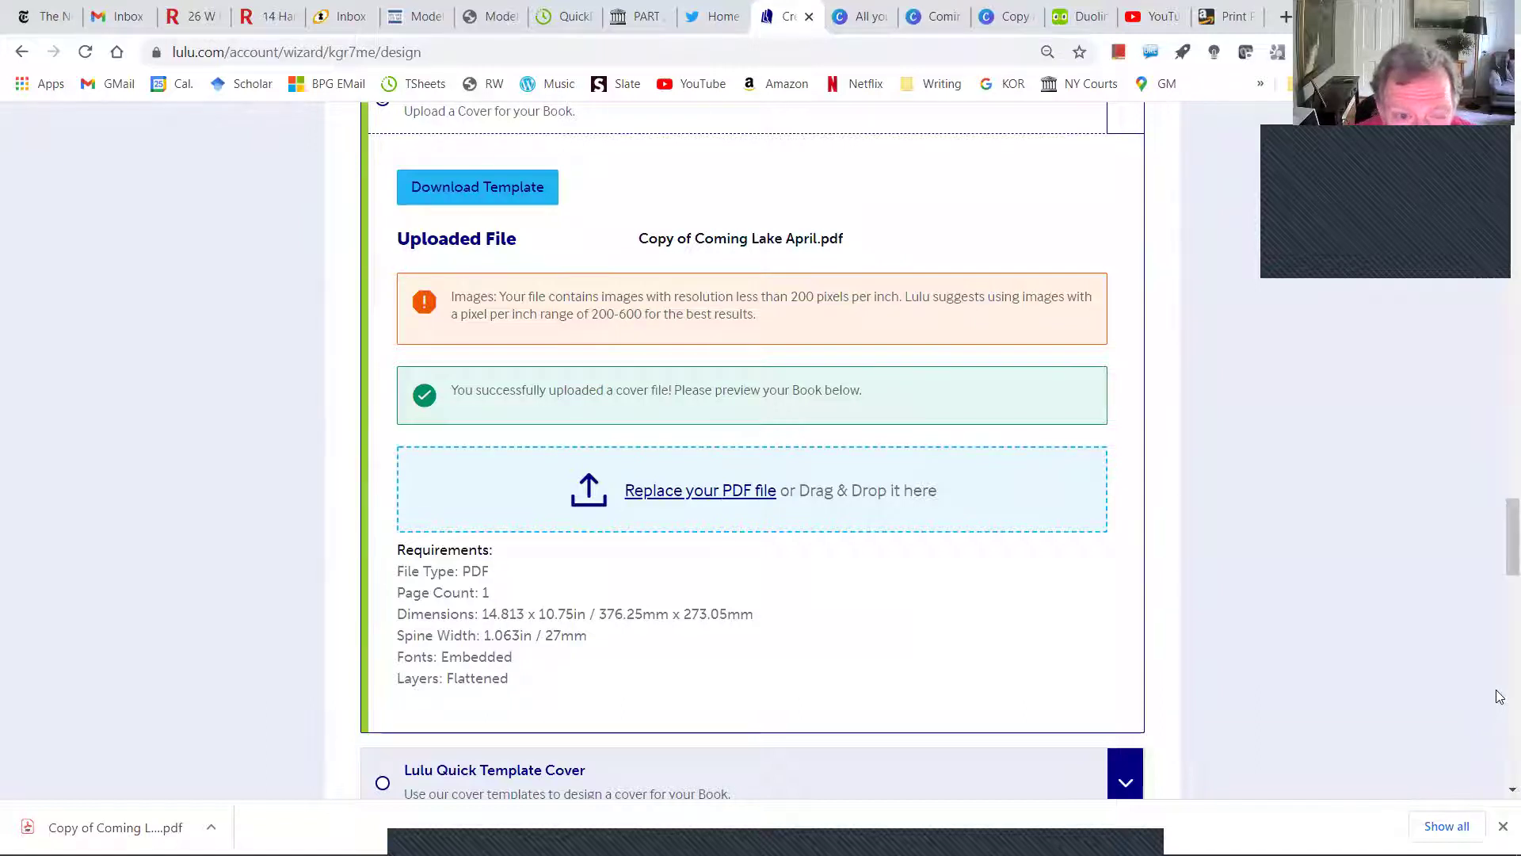
pyautogui.scroll(-10, 1499, 696)
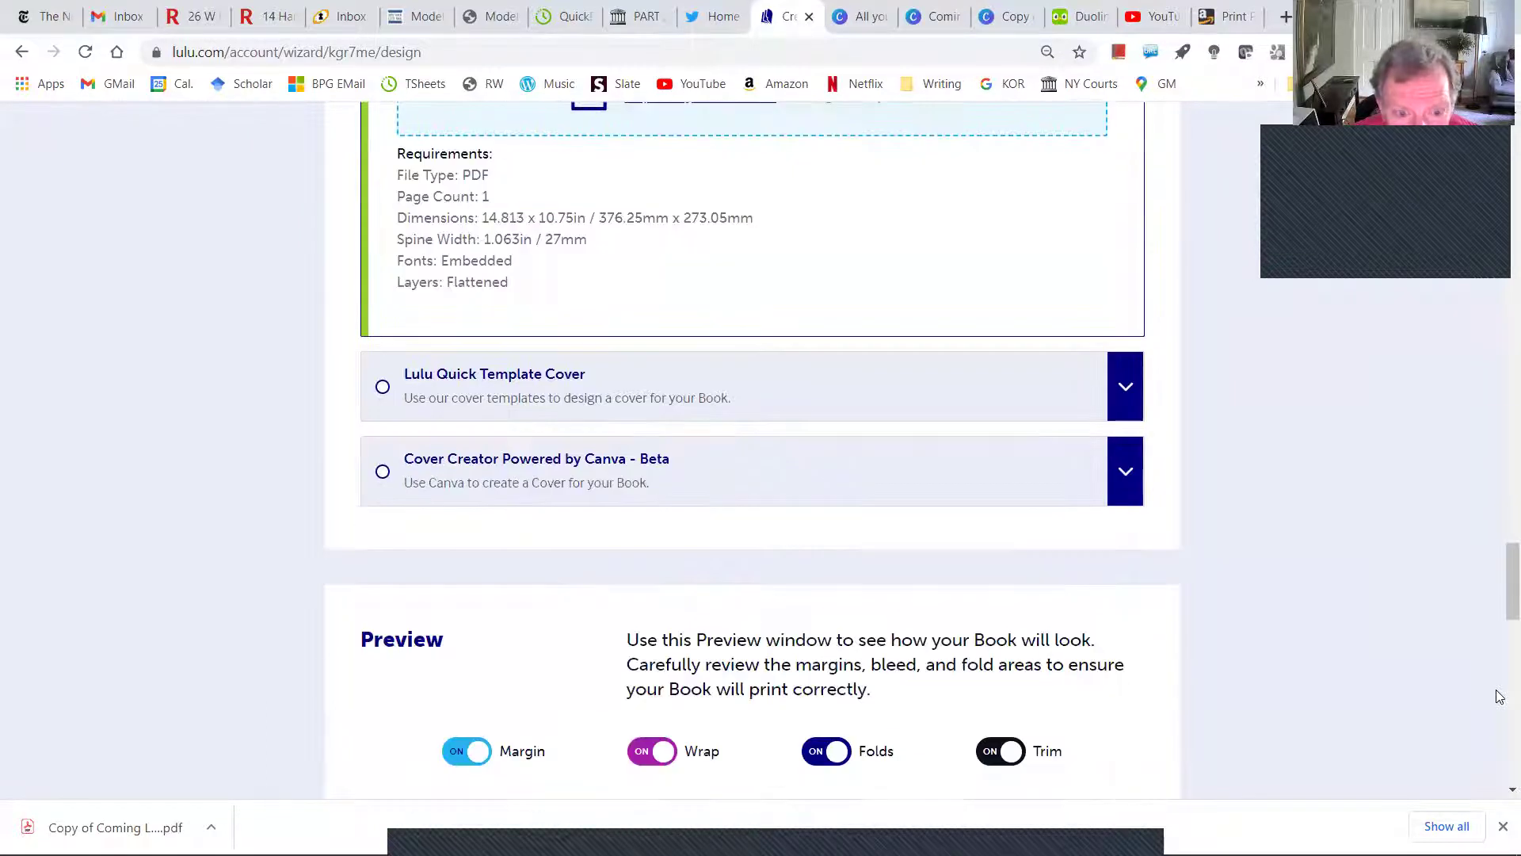
pyautogui.scroll(-3, 1499, 697)
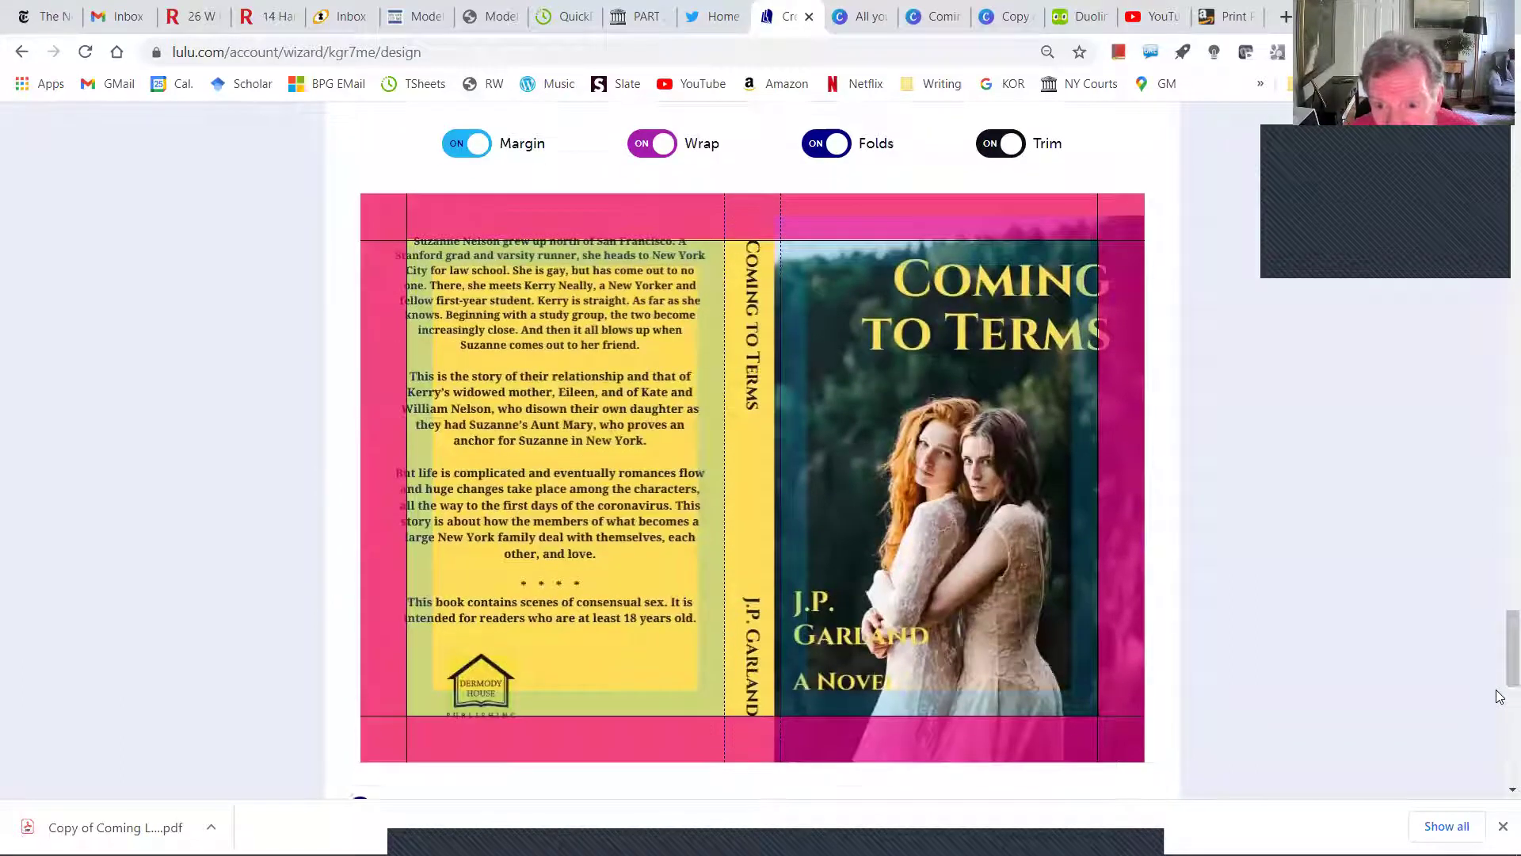
pyautogui.scroll(1, 1499, 696)
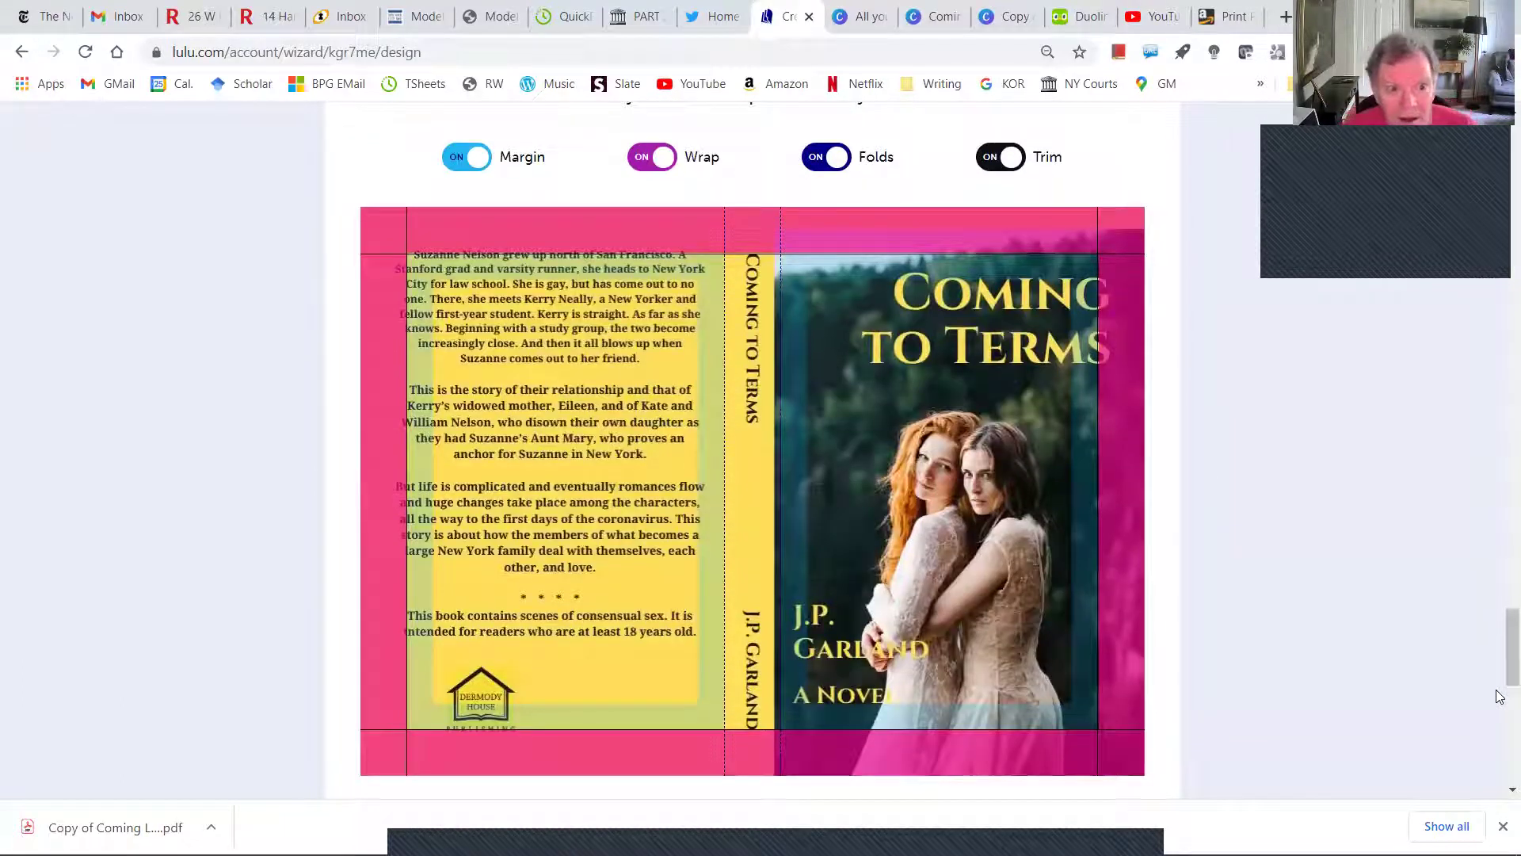
pyautogui.scroll(1, 1499, 696)
pyautogui.scroll(-1, 1499, 697)
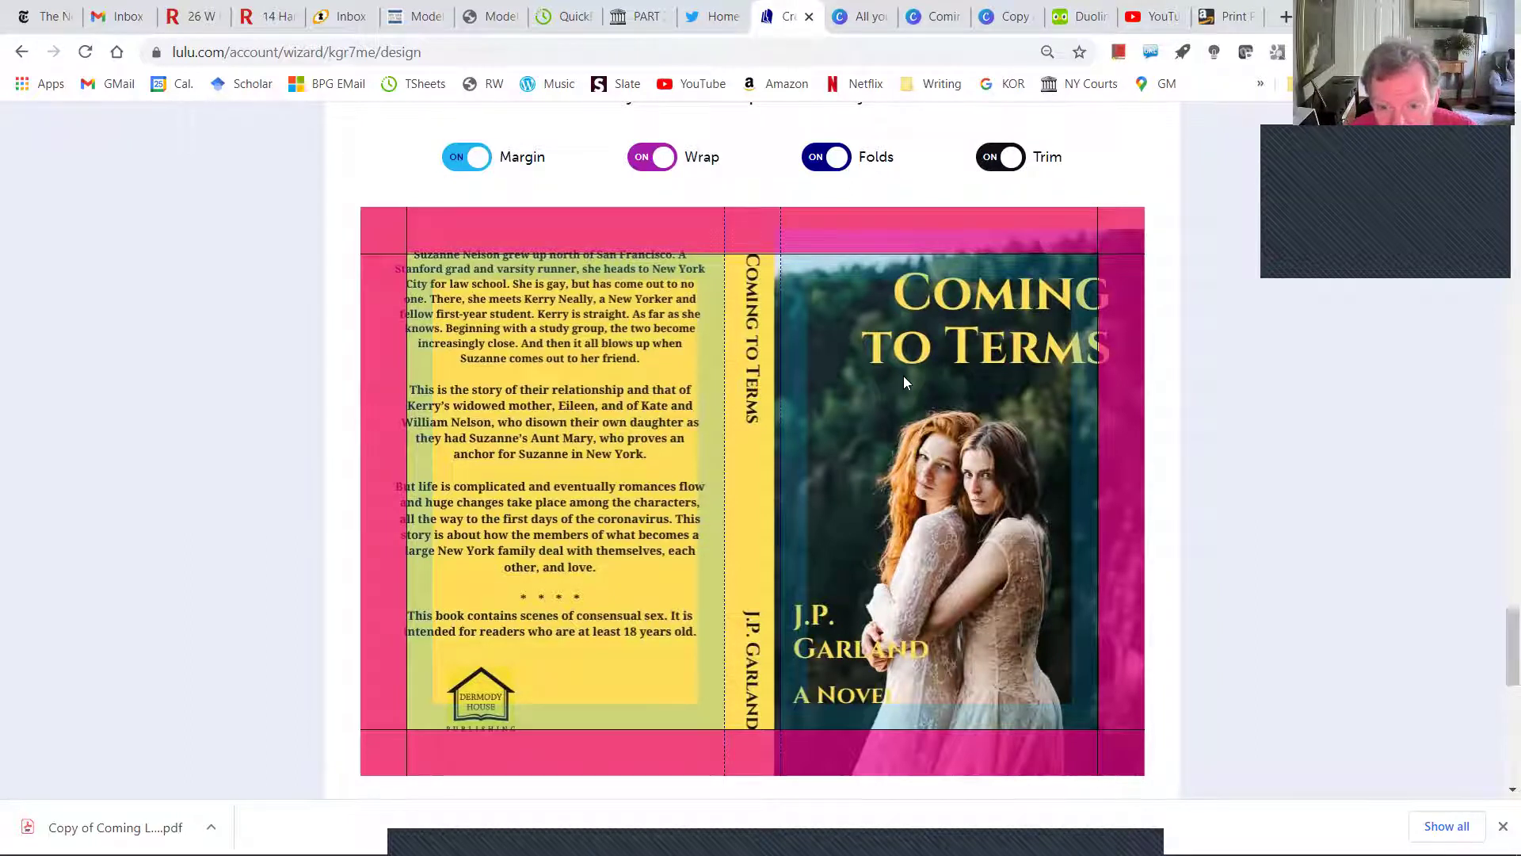
# - Hide the margin guide in the cover preview and inspect the cover text against the wrap, fold and trim guides
pyautogui.click(454, 157)
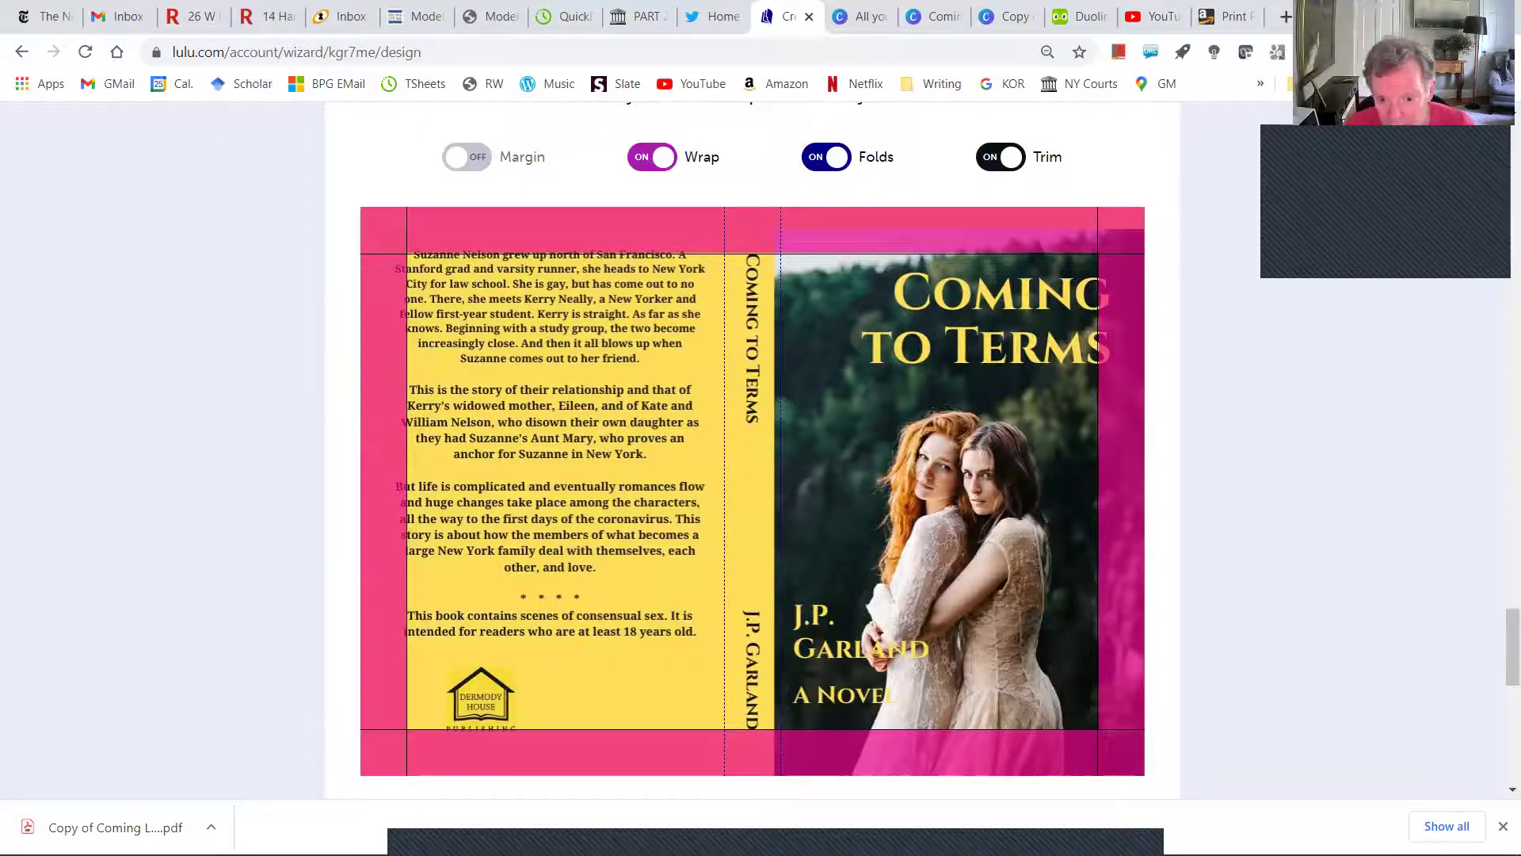
pyautogui.scroll(-3, 753, 443)
pyautogui.scroll(2, 753, 444)
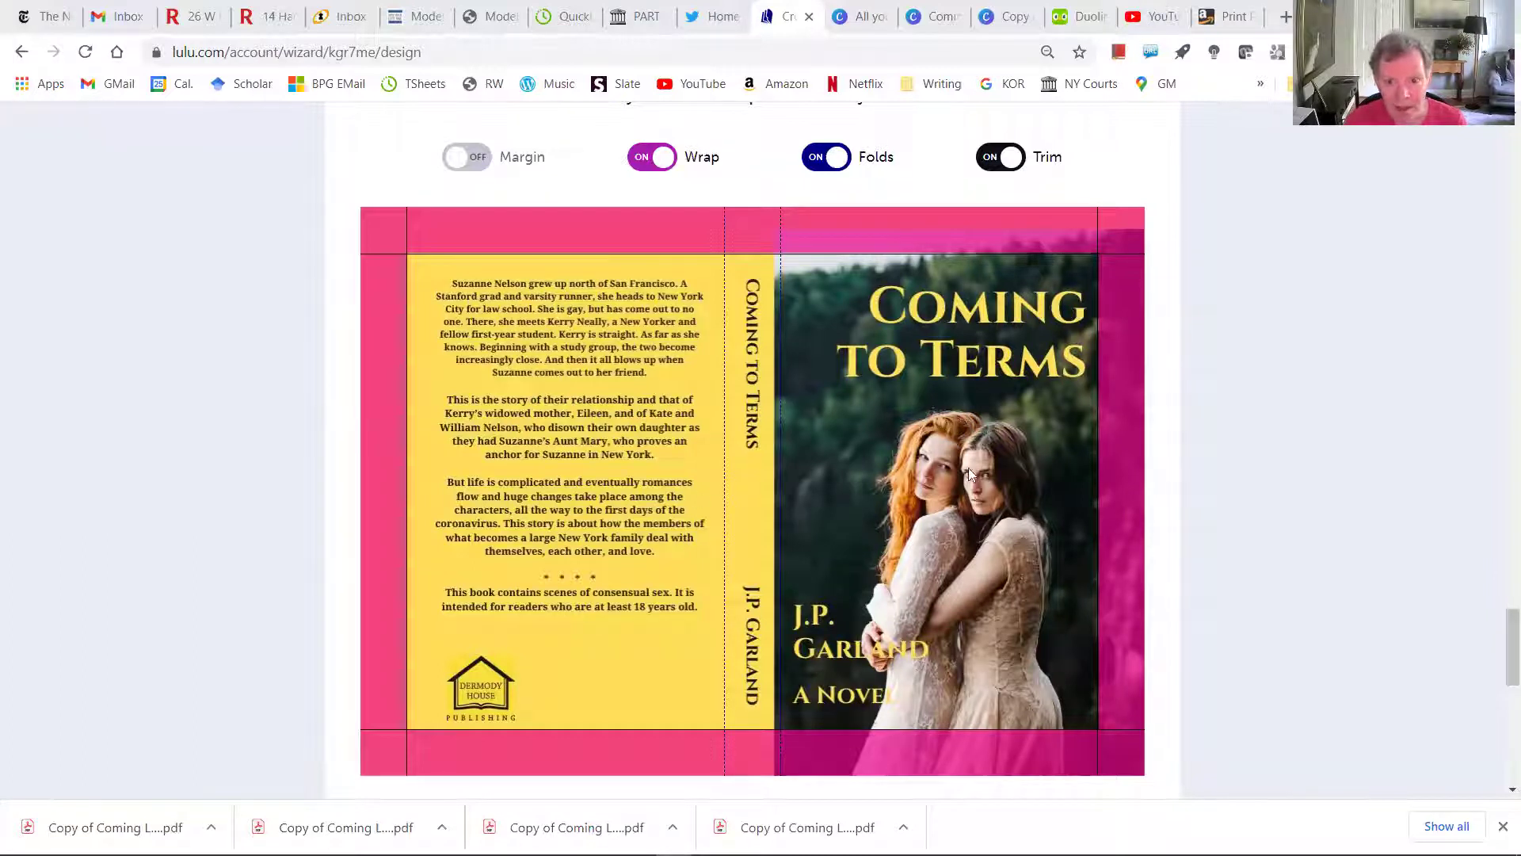
# - Switch to the Canva design, dismiss the download confirmation, and return to Lulu's preview to compare the two covers
pyautogui.click(1009, 19)
pyautogui.click(1062, 268)
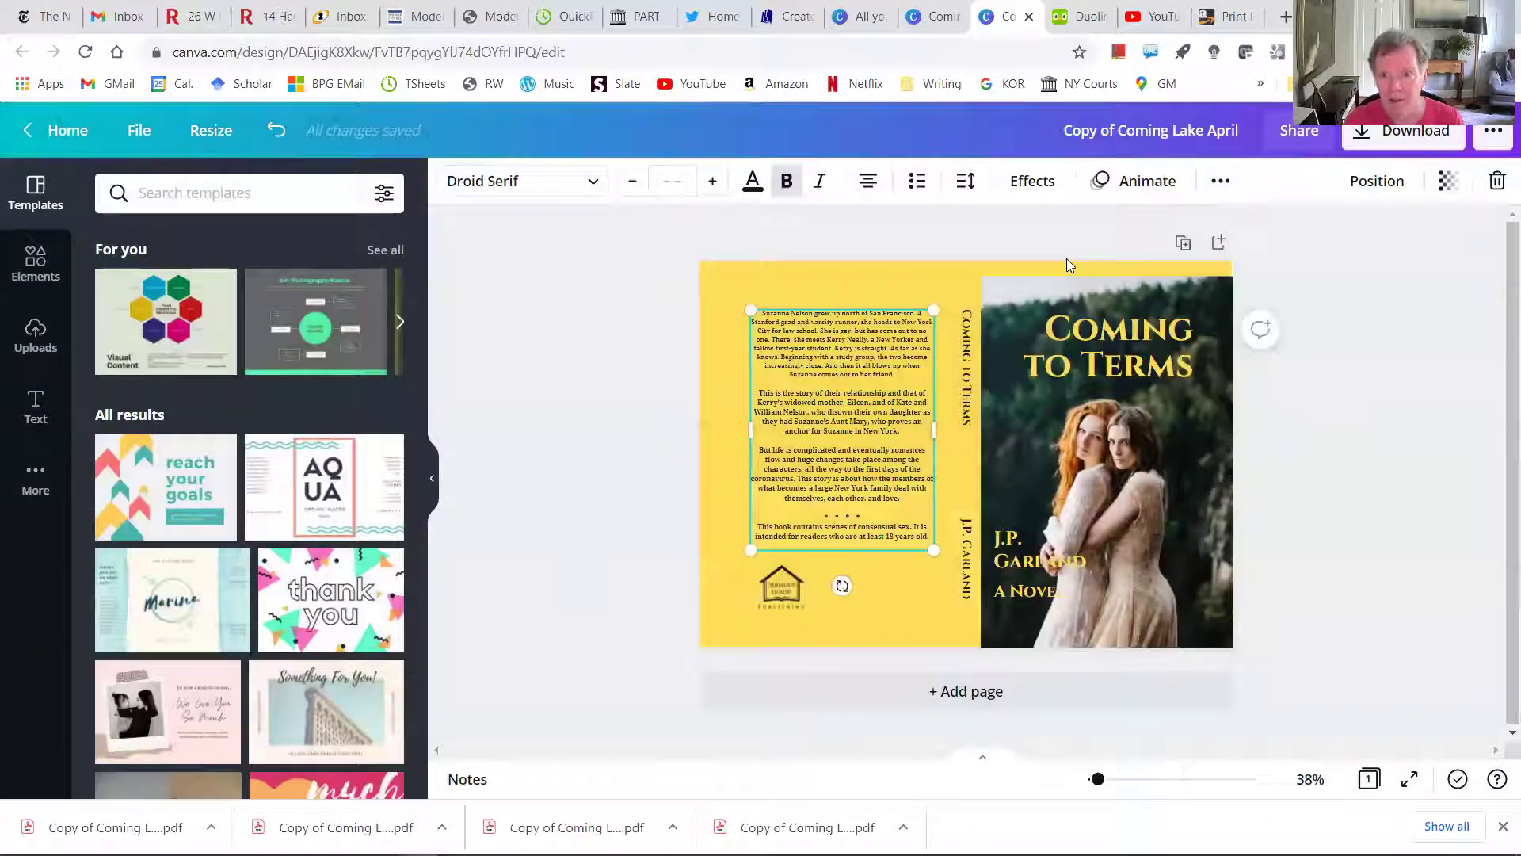
pyautogui.click(792, 18)
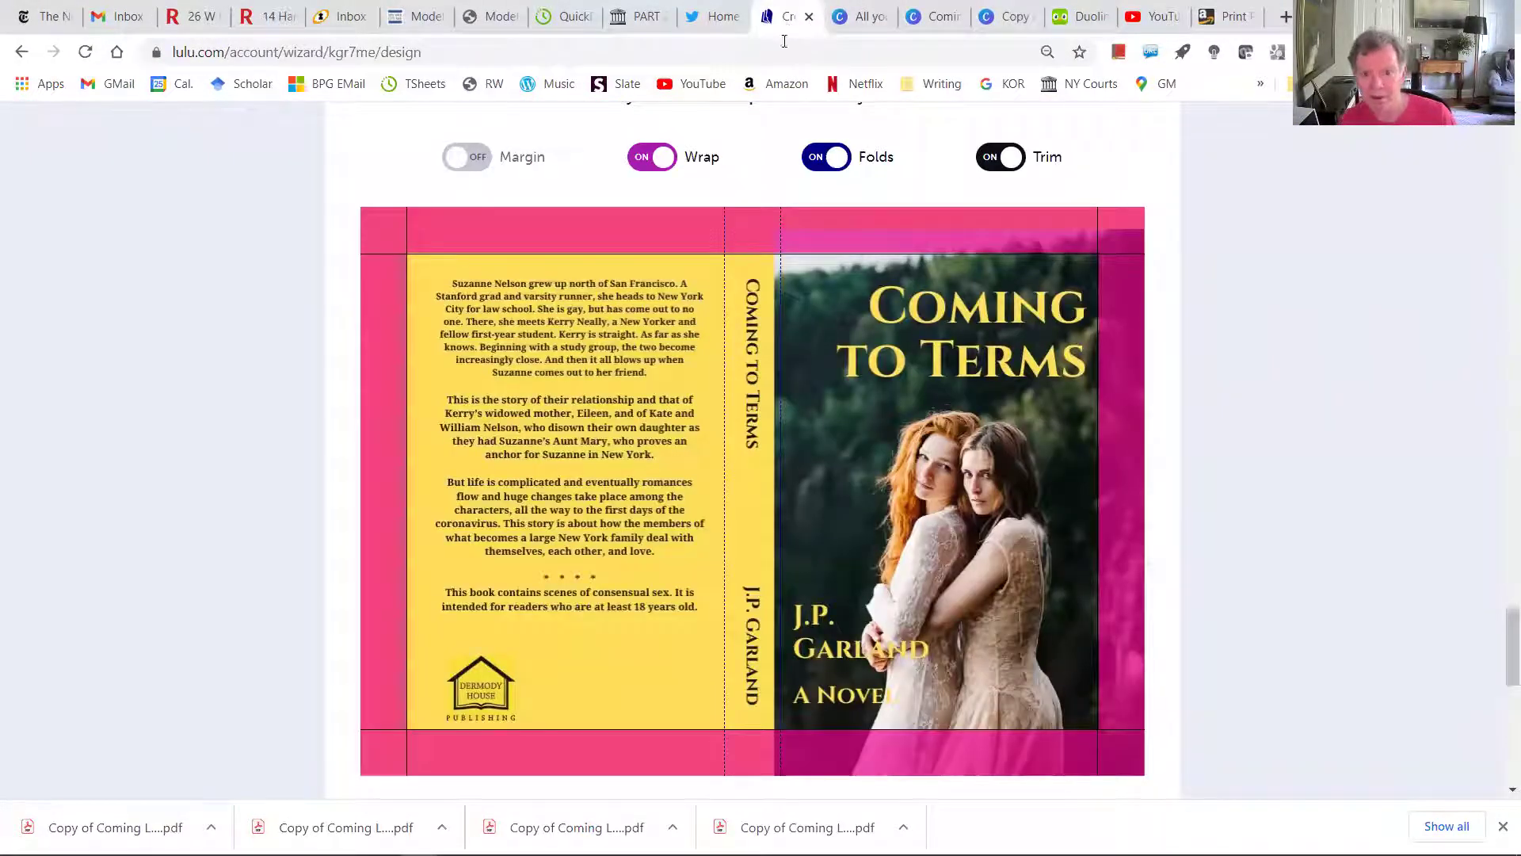
# - Switch to Canva and reduce the front cover's "Coming to Terms" title to font size 64.7
pyautogui.click(1004, 17)
pyautogui.click(1081, 337)
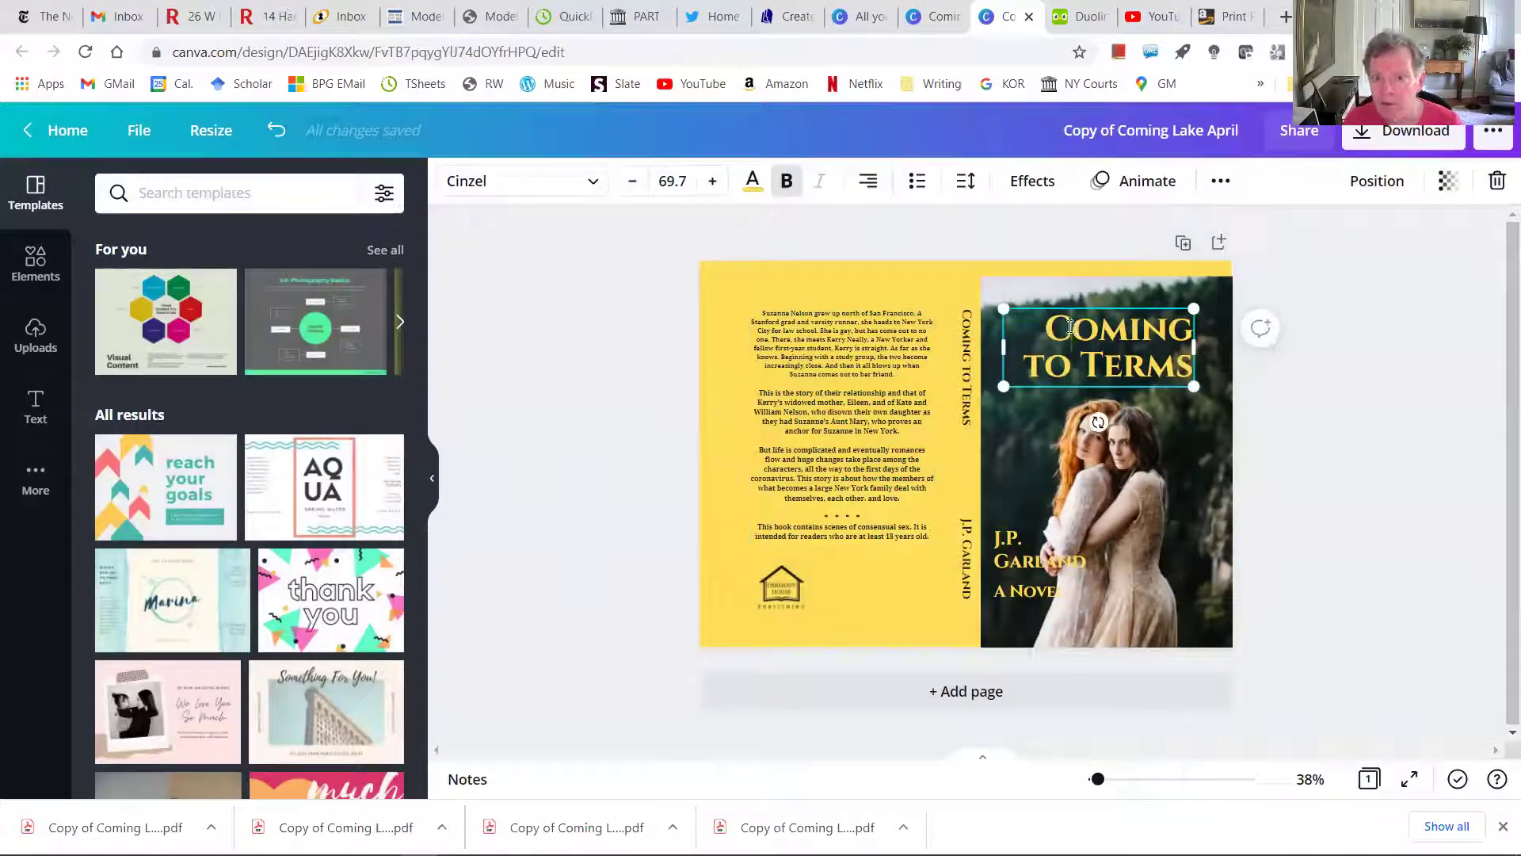
pyautogui.moveTo(1054, 331); pyautogui.dragTo(1187, 357)
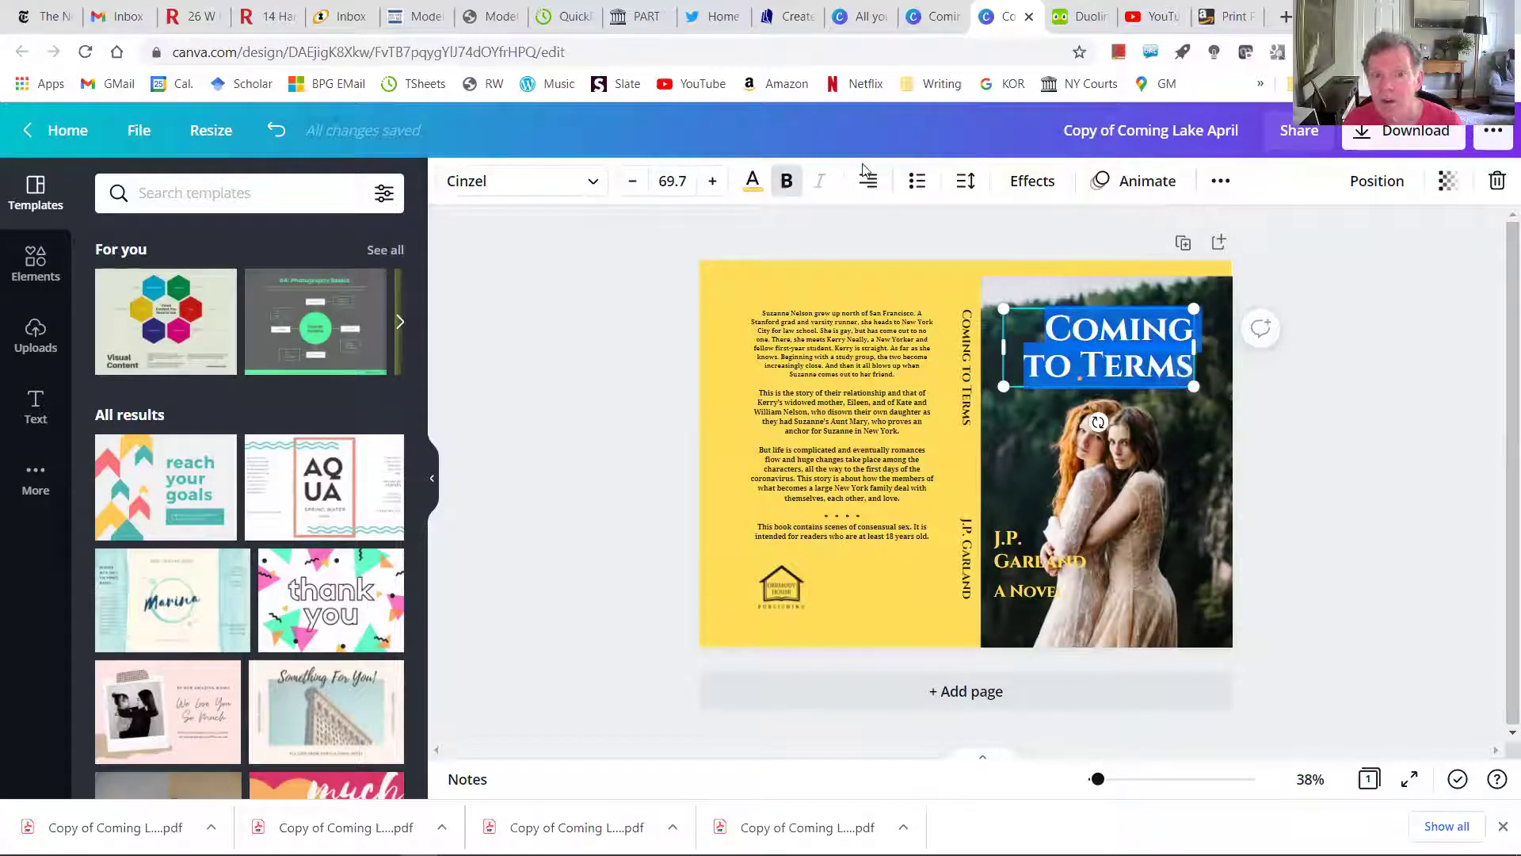
pyautogui.click(632, 183)
pyautogui.click(631, 183)
pyautogui.click(630, 183)
pyautogui.click(631, 183)
pyautogui.click(631, 183)
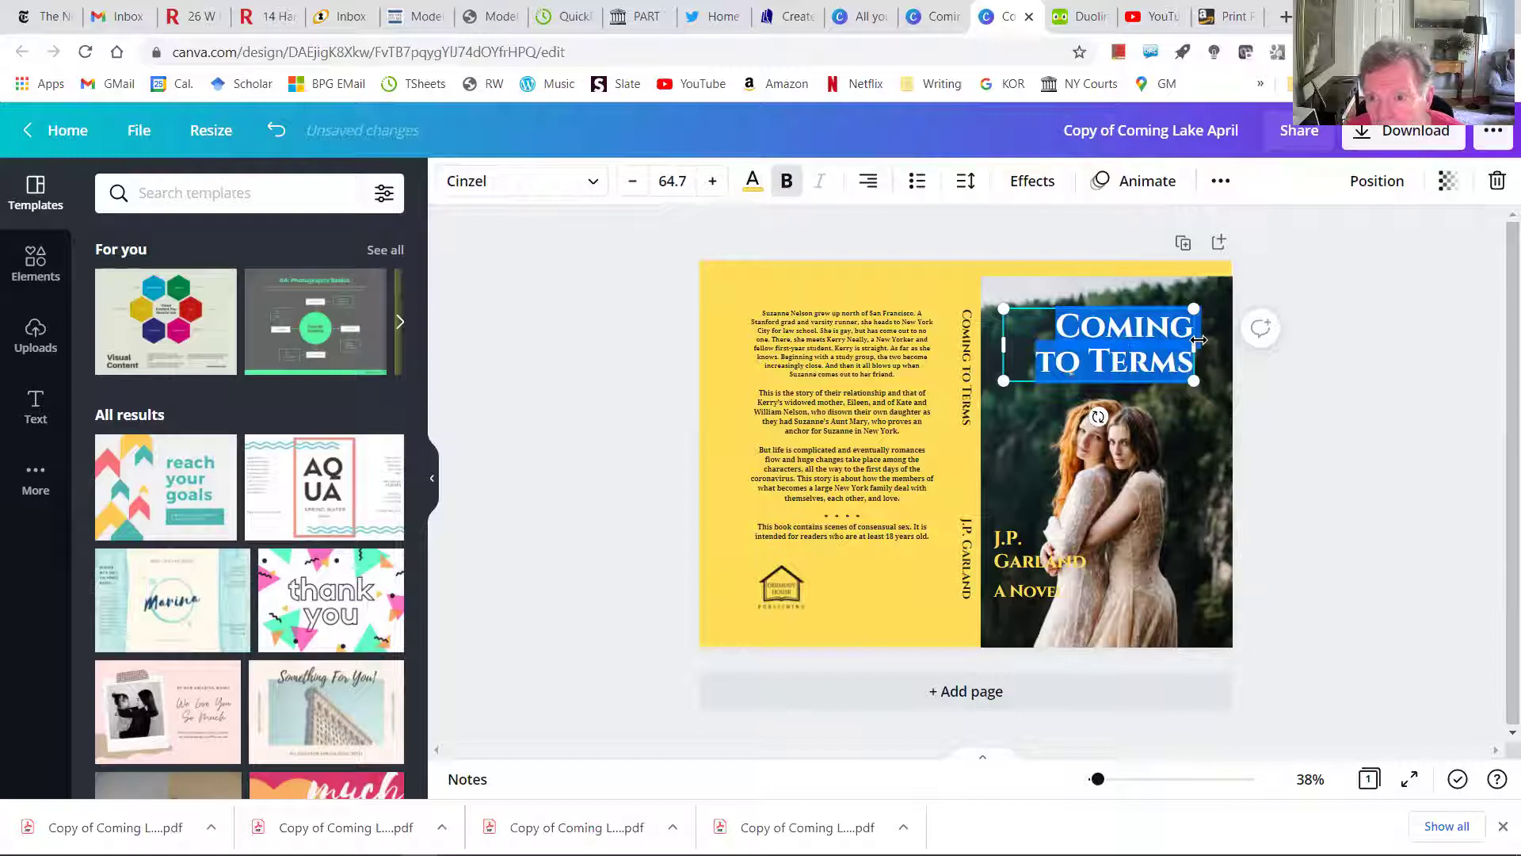
pyautogui.moveTo(1193, 342); pyautogui.dragTo(1192, 340)
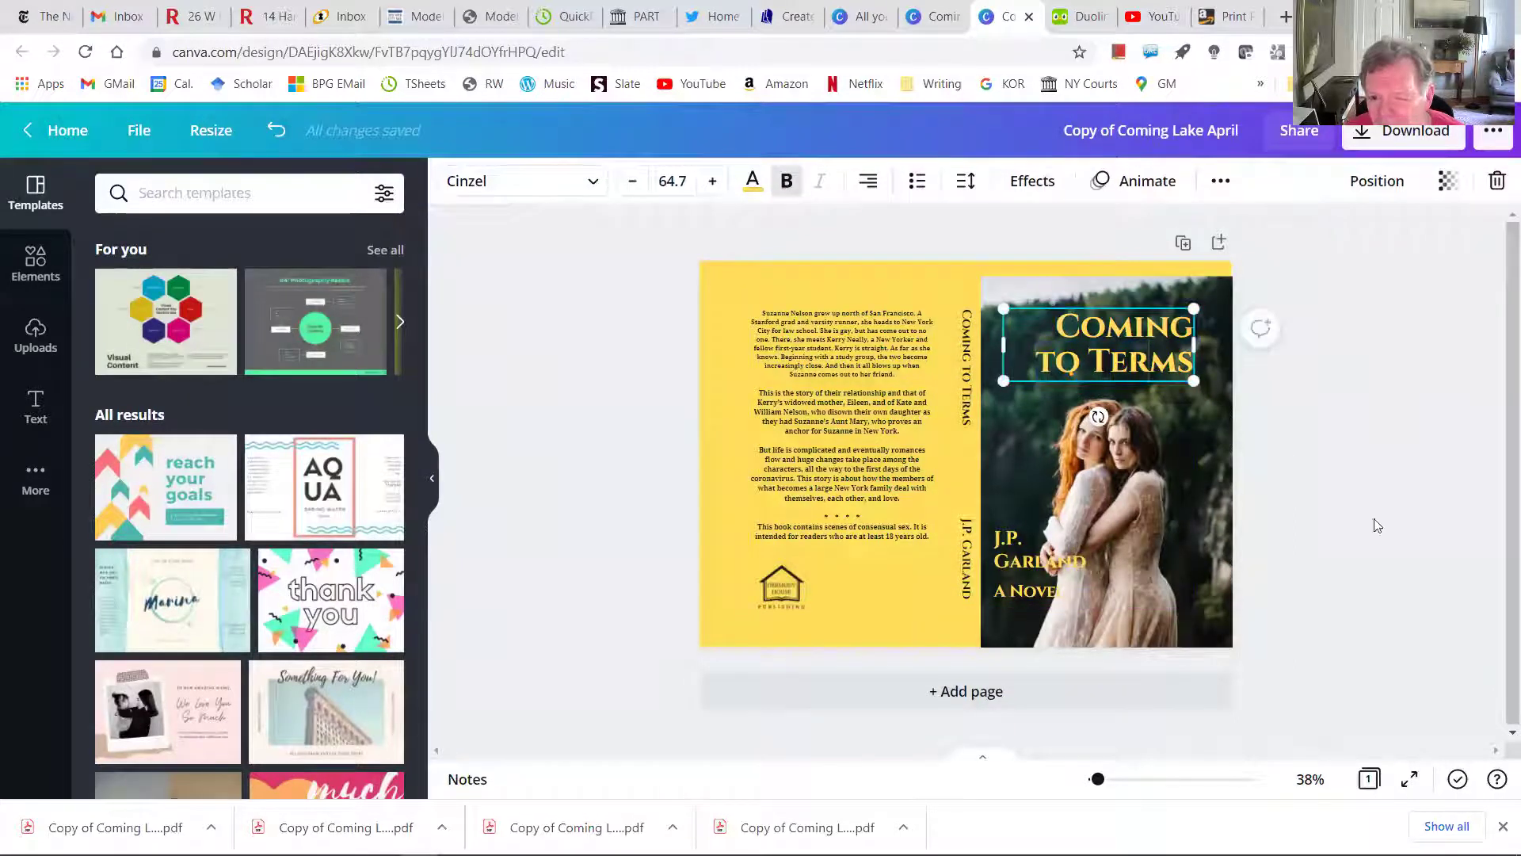
pyautogui.click(1415, 519)
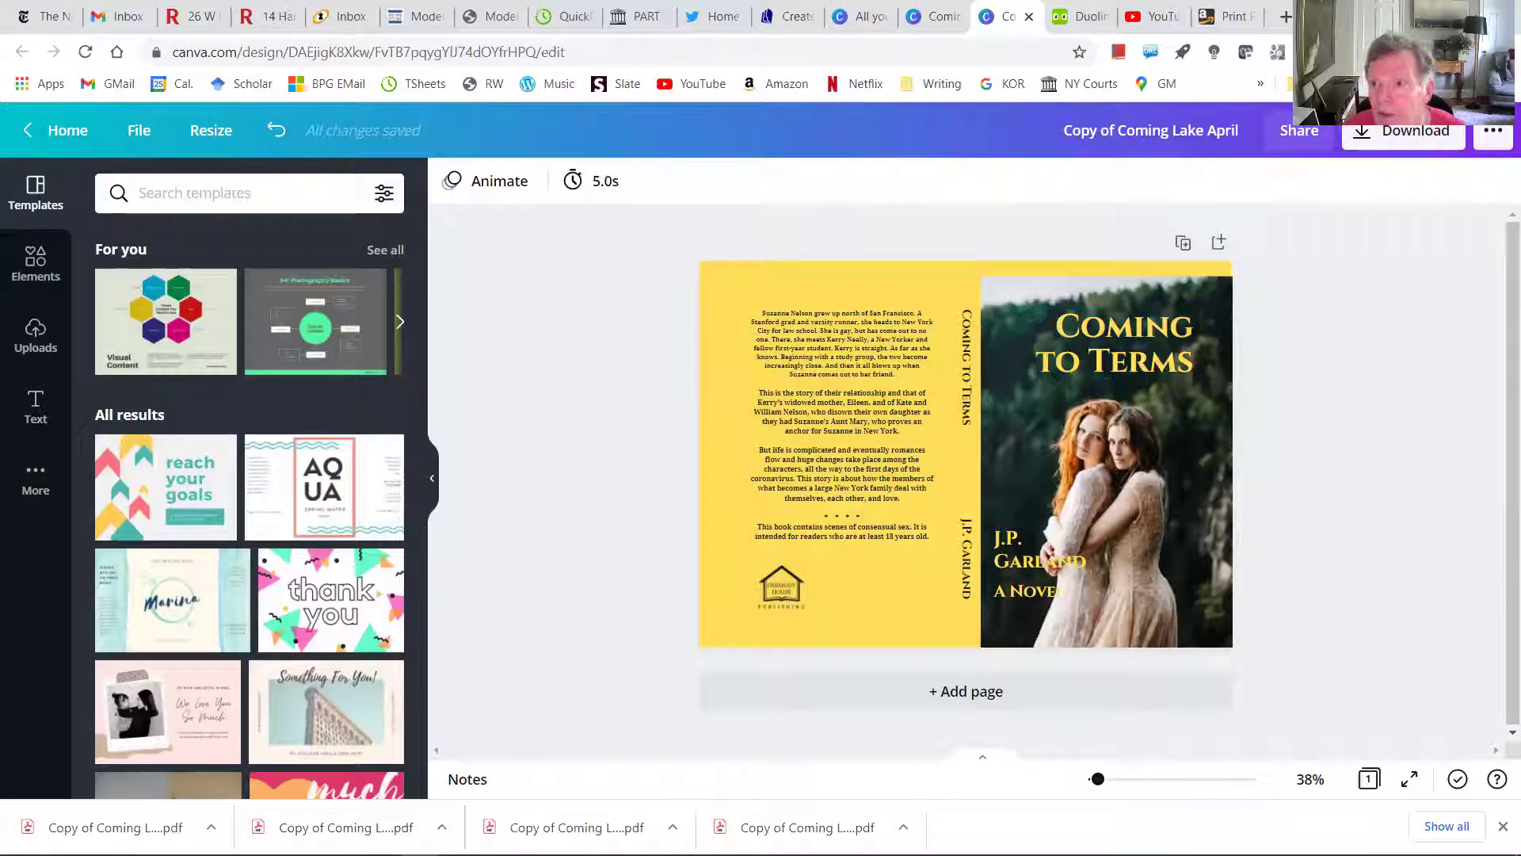
# - Download the cover with the smaller title as a PDF Print file
pyautogui.click(1424, 136)
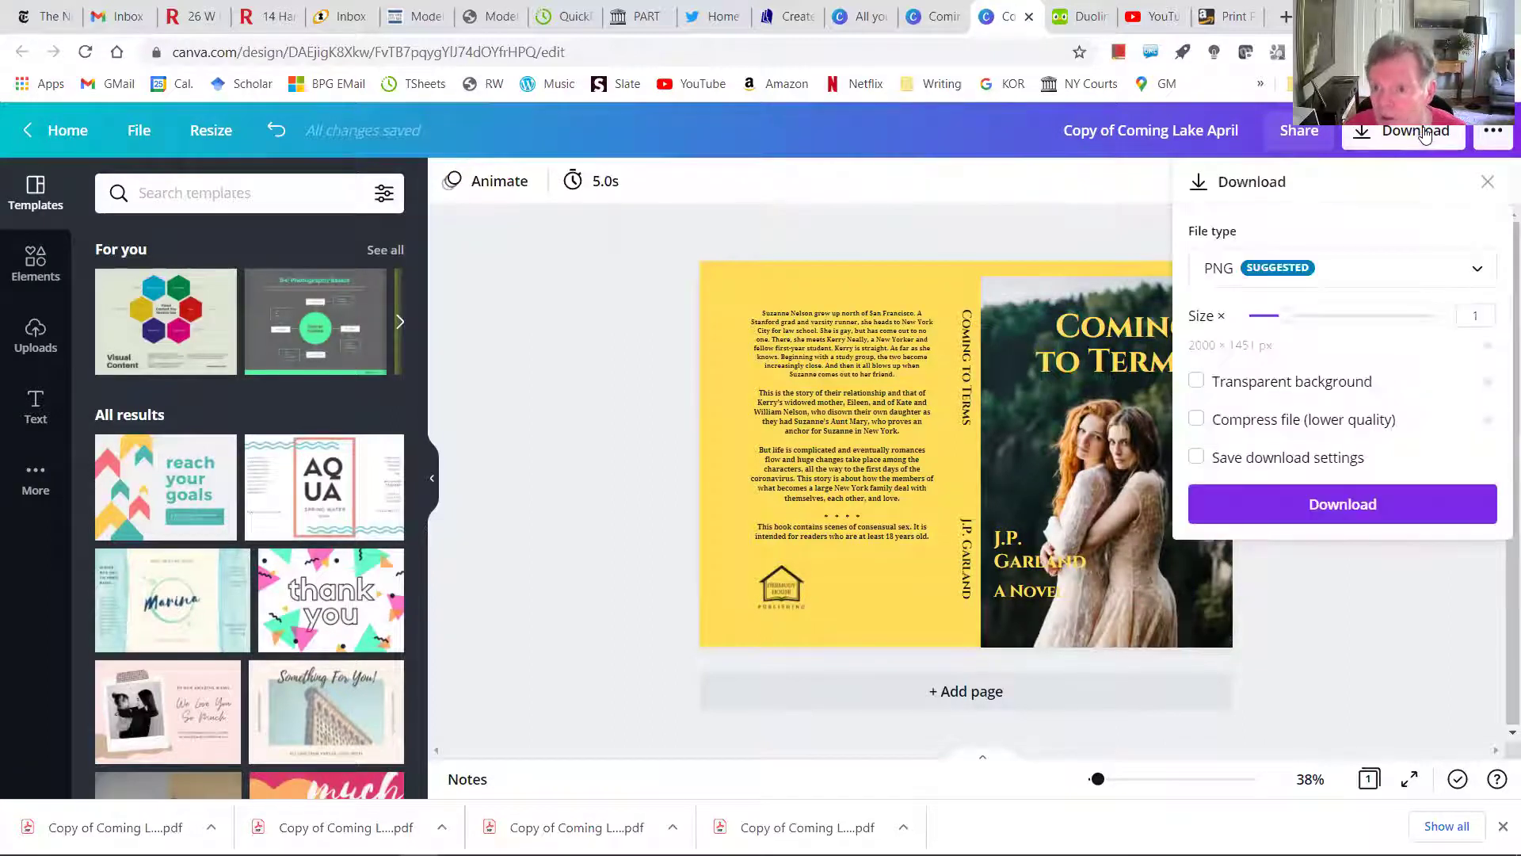
pyautogui.click(1484, 281)
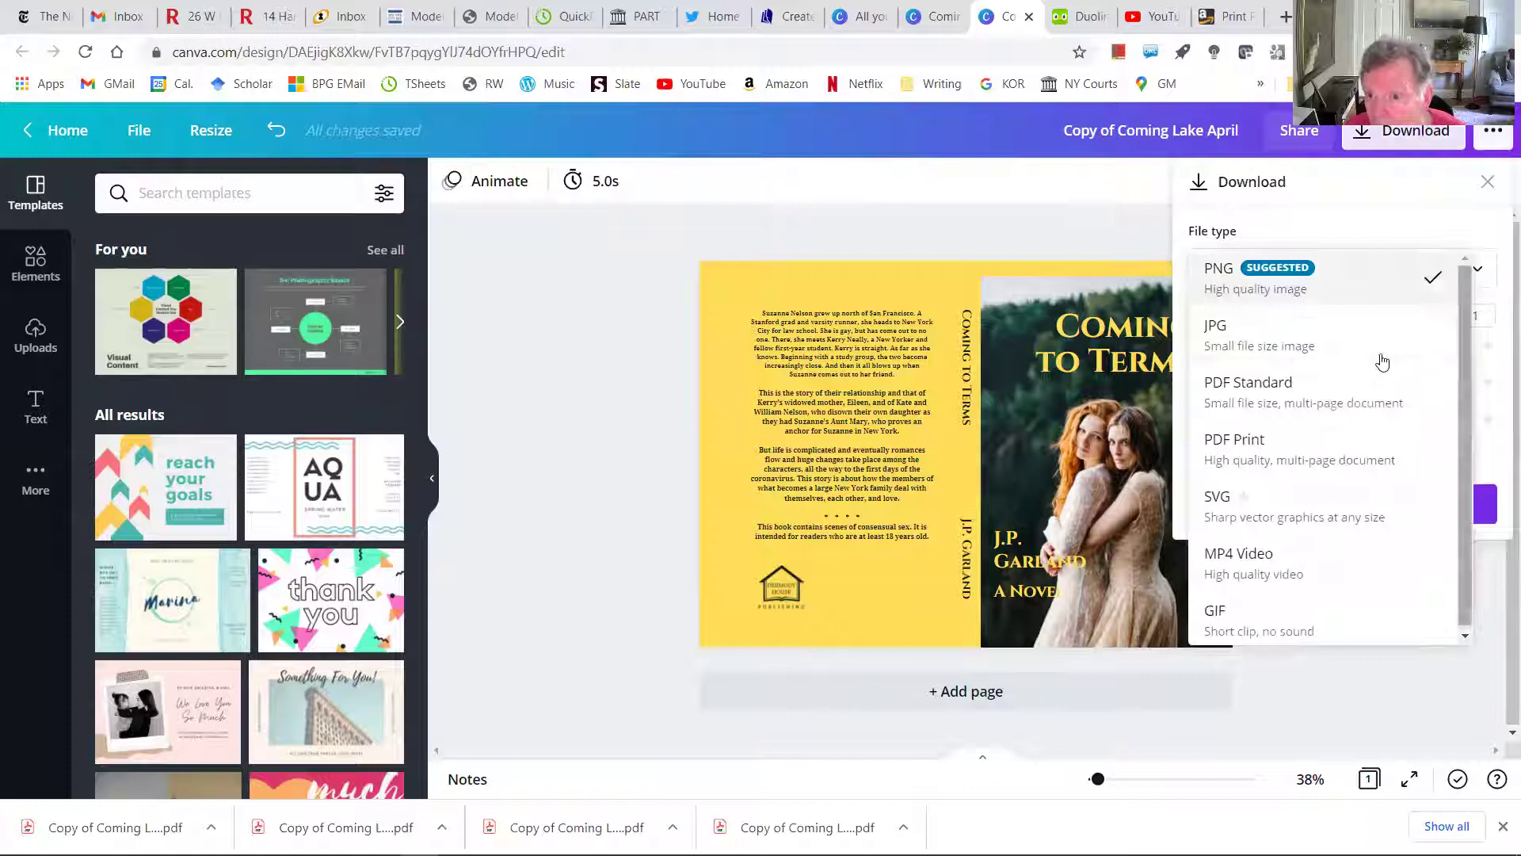
pyautogui.click(1348, 436)
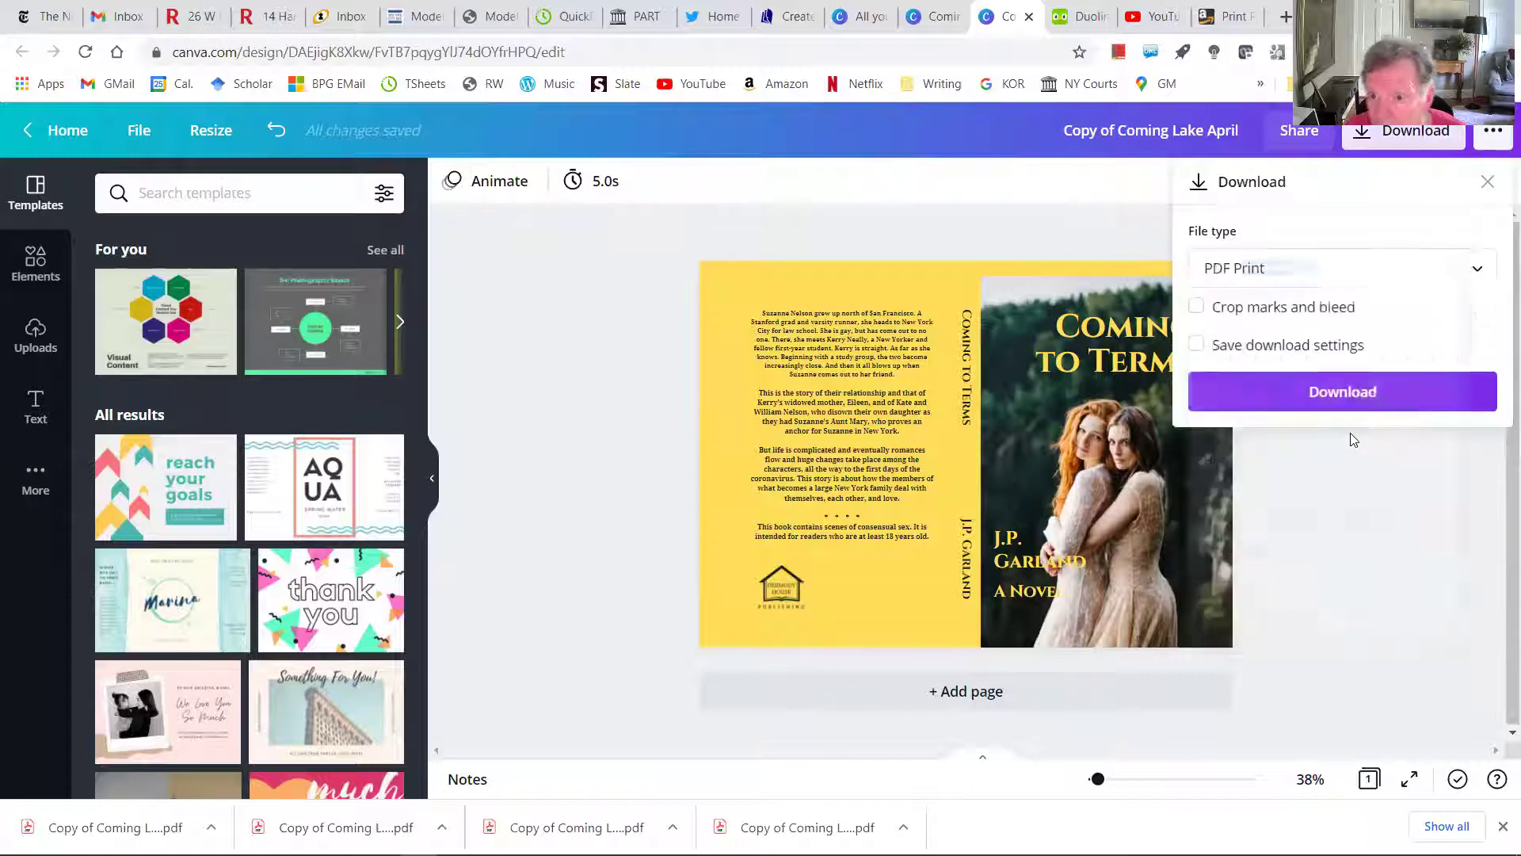
pyautogui.click(1342, 394)
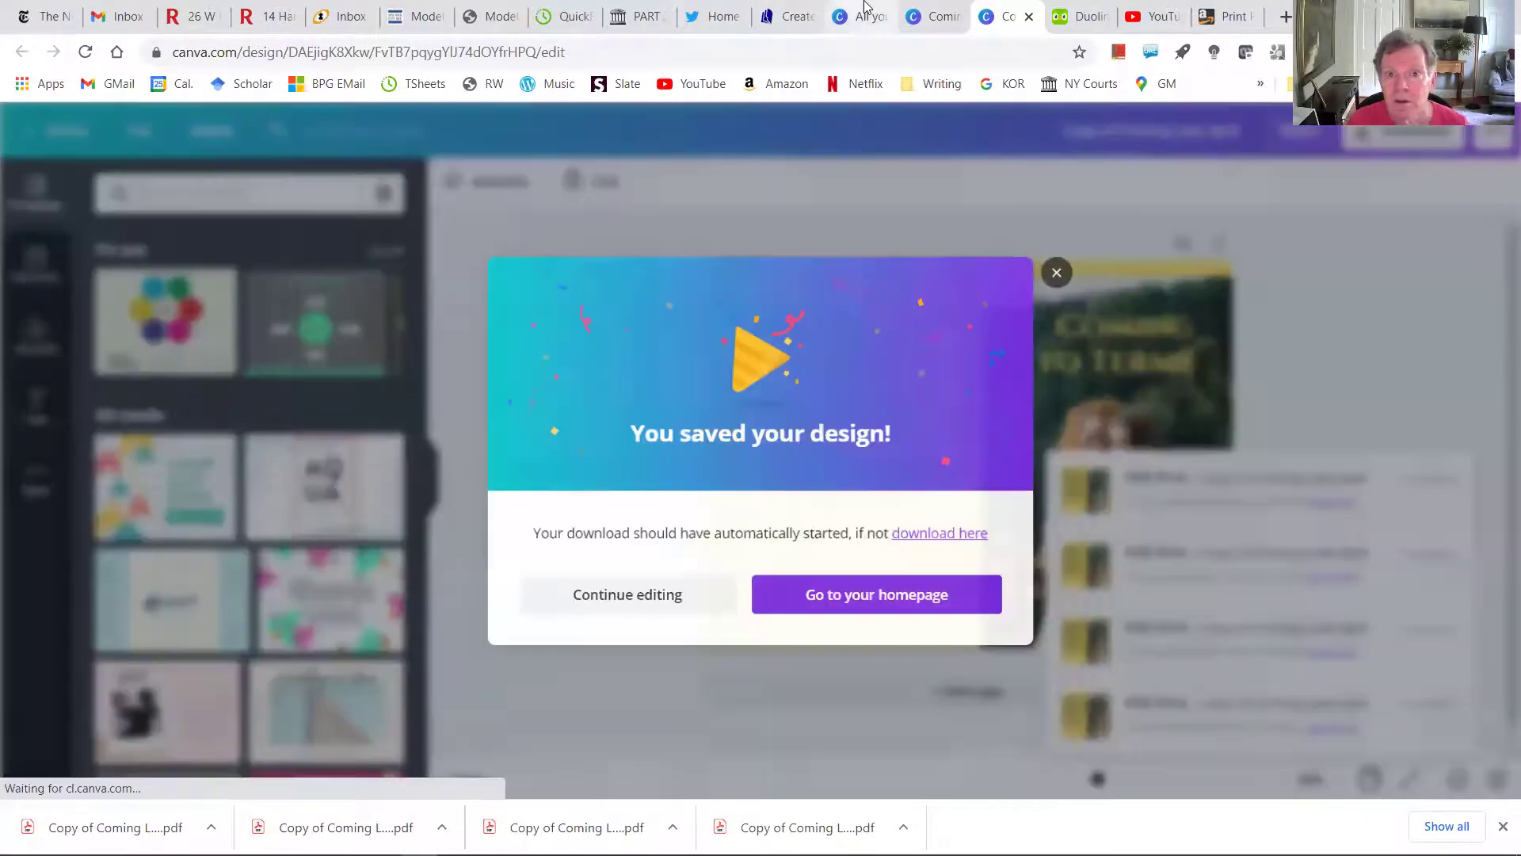
# - Switch to Lulu and replace the uploaded cover with "Copy of Coming Lake April (4).pdf" from the Downloads folder
pyautogui.click(787, 16)
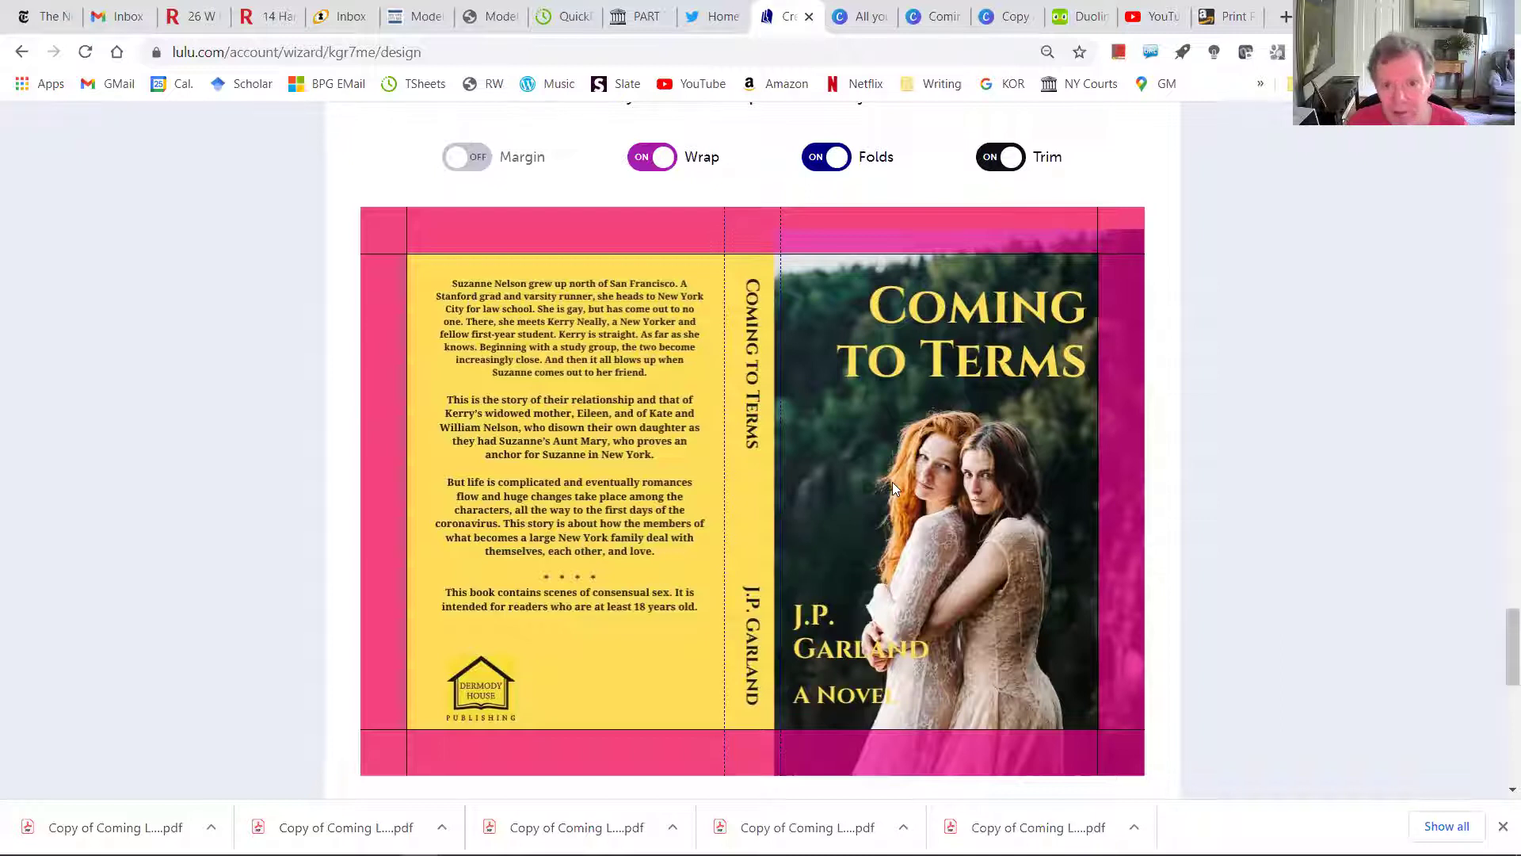
pyautogui.scroll(15, 895, 476)
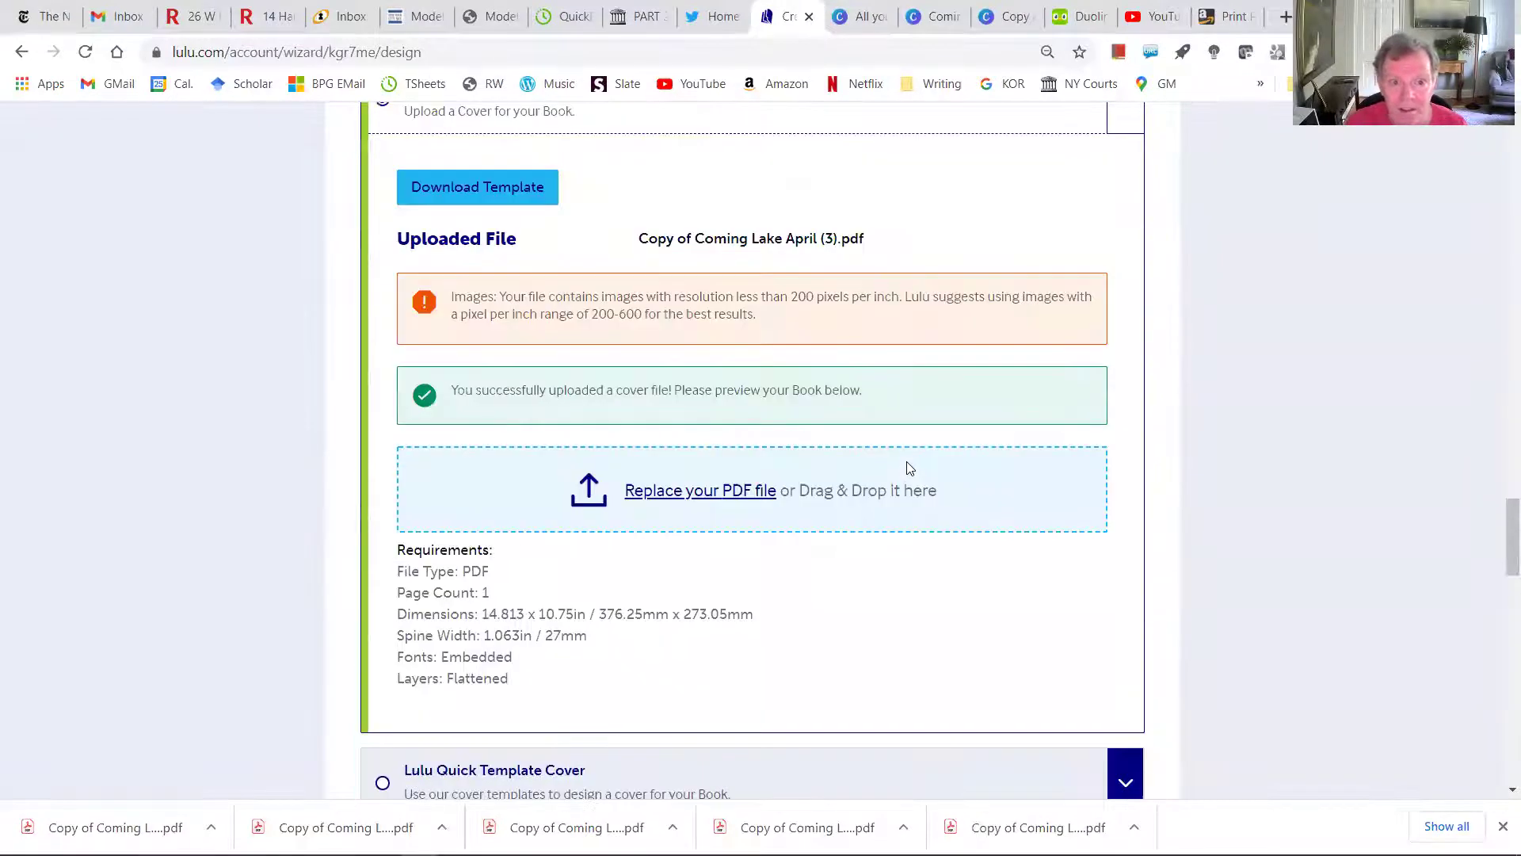
pyautogui.scroll(-3, 908, 470)
pyautogui.scroll(-3, 908, 470)
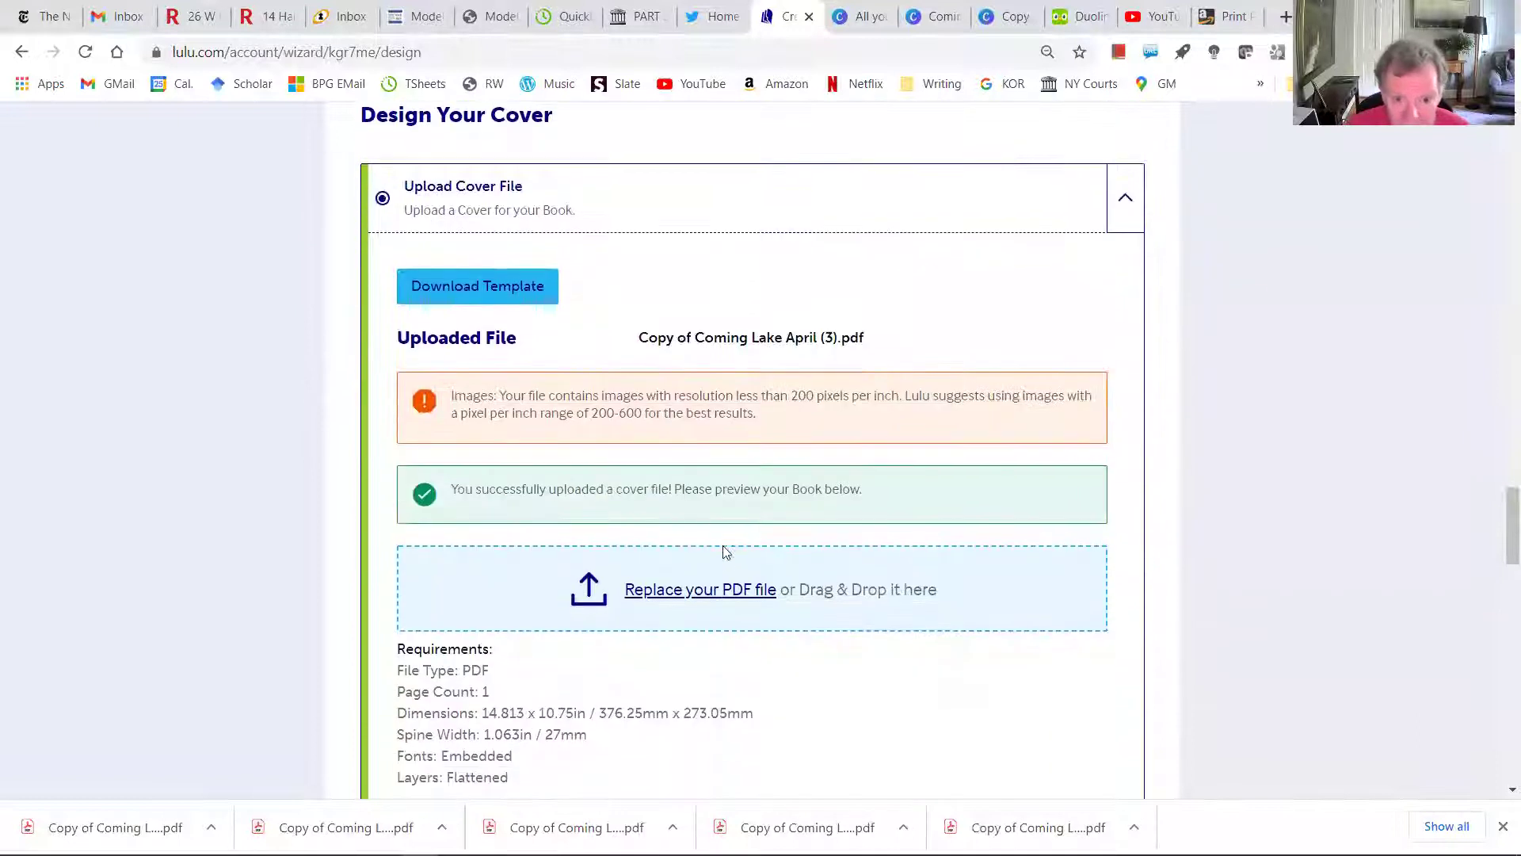
pyautogui.click(735, 591)
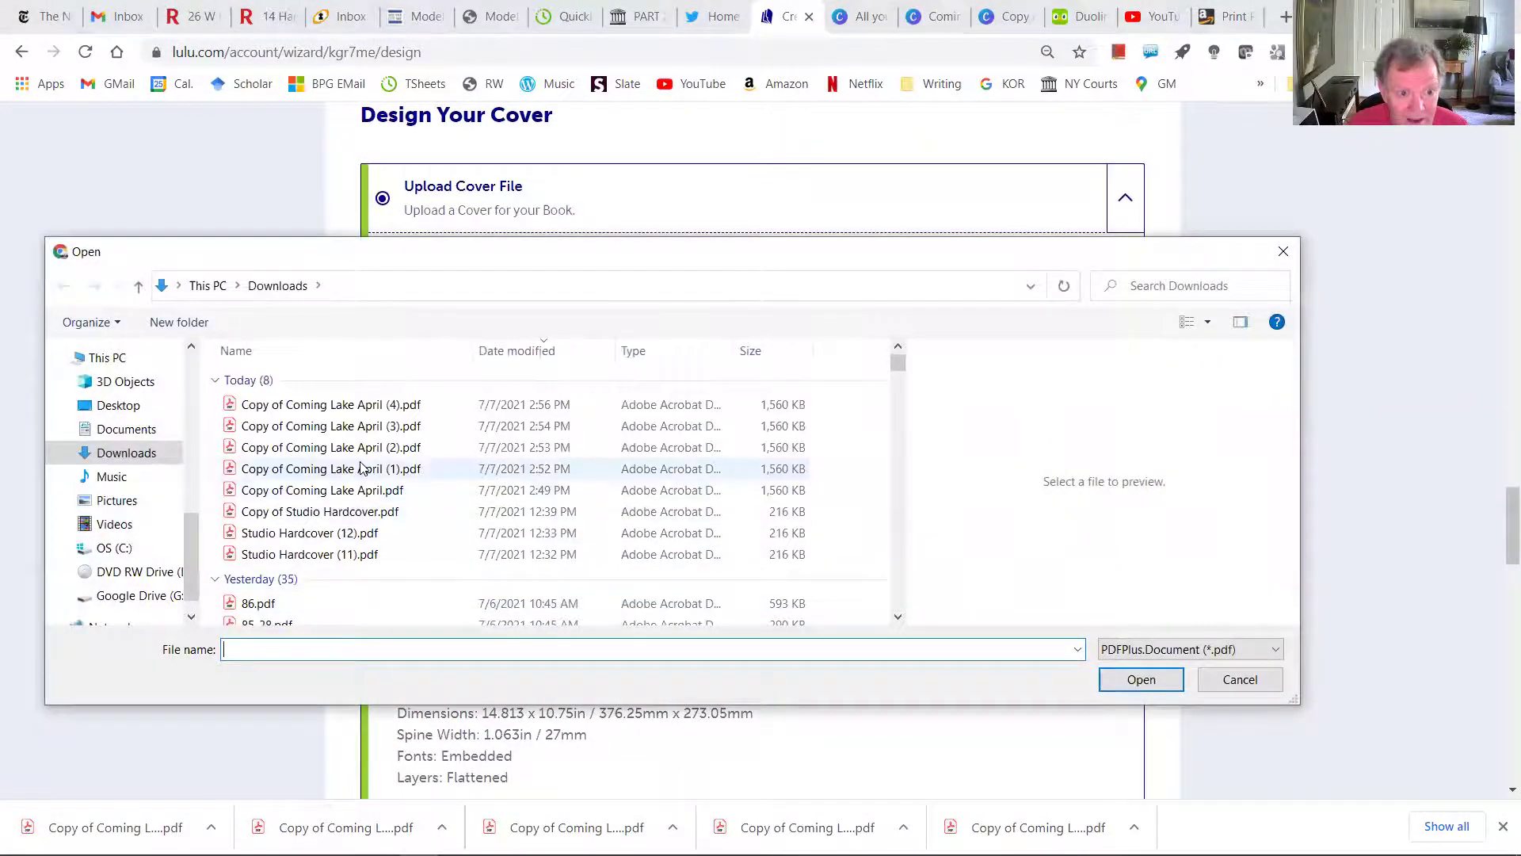
pyautogui.doubleClick(358, 405)
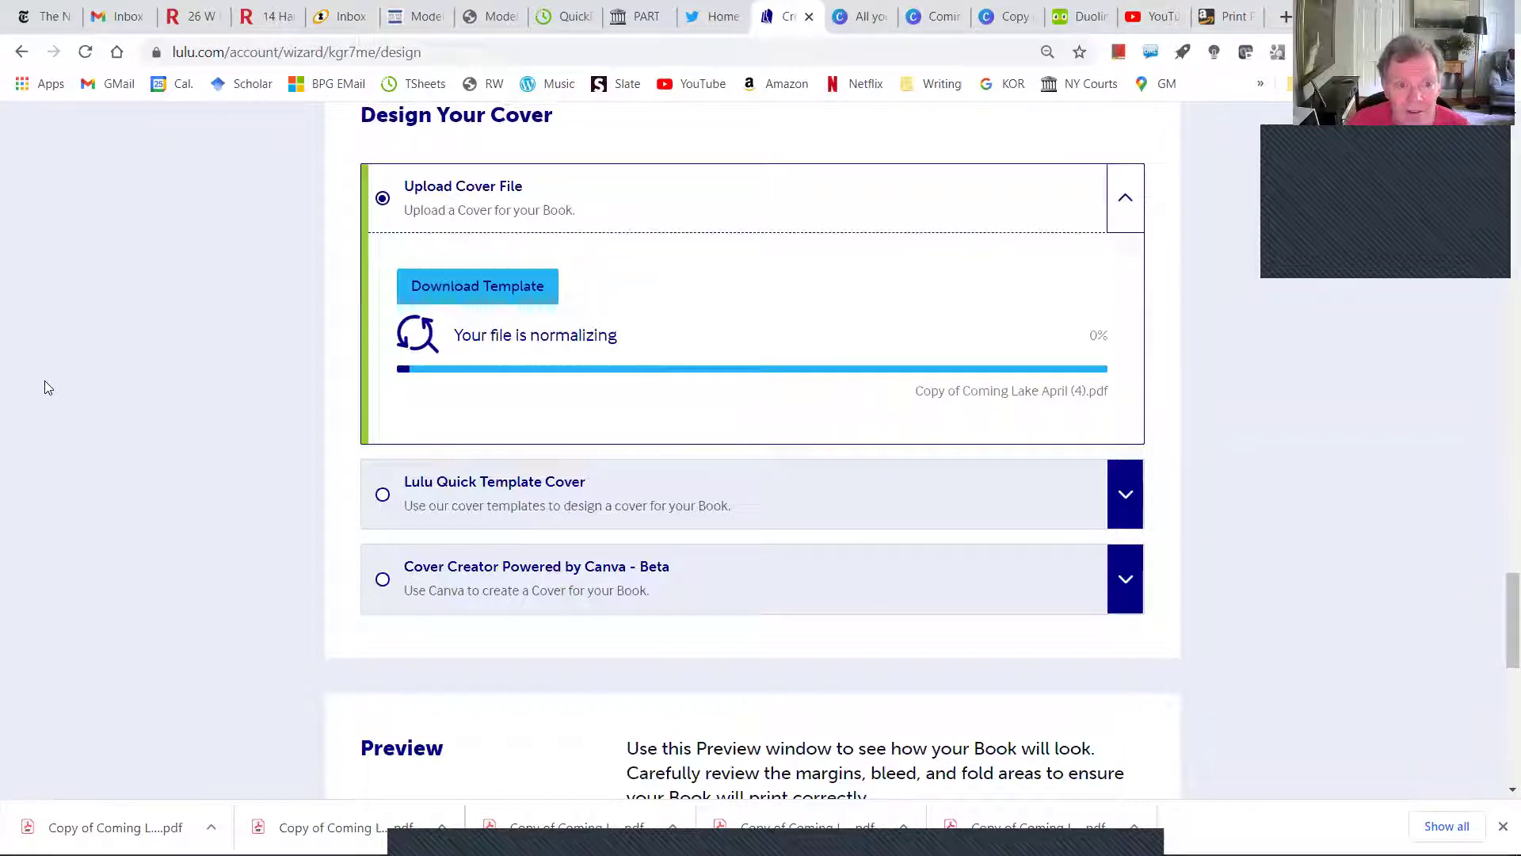
# - Review the replaced cover's preview with the margin guide hidden, checking the title against the wrap and trim guides
pyautogui.scroll(-8, 50, 382)
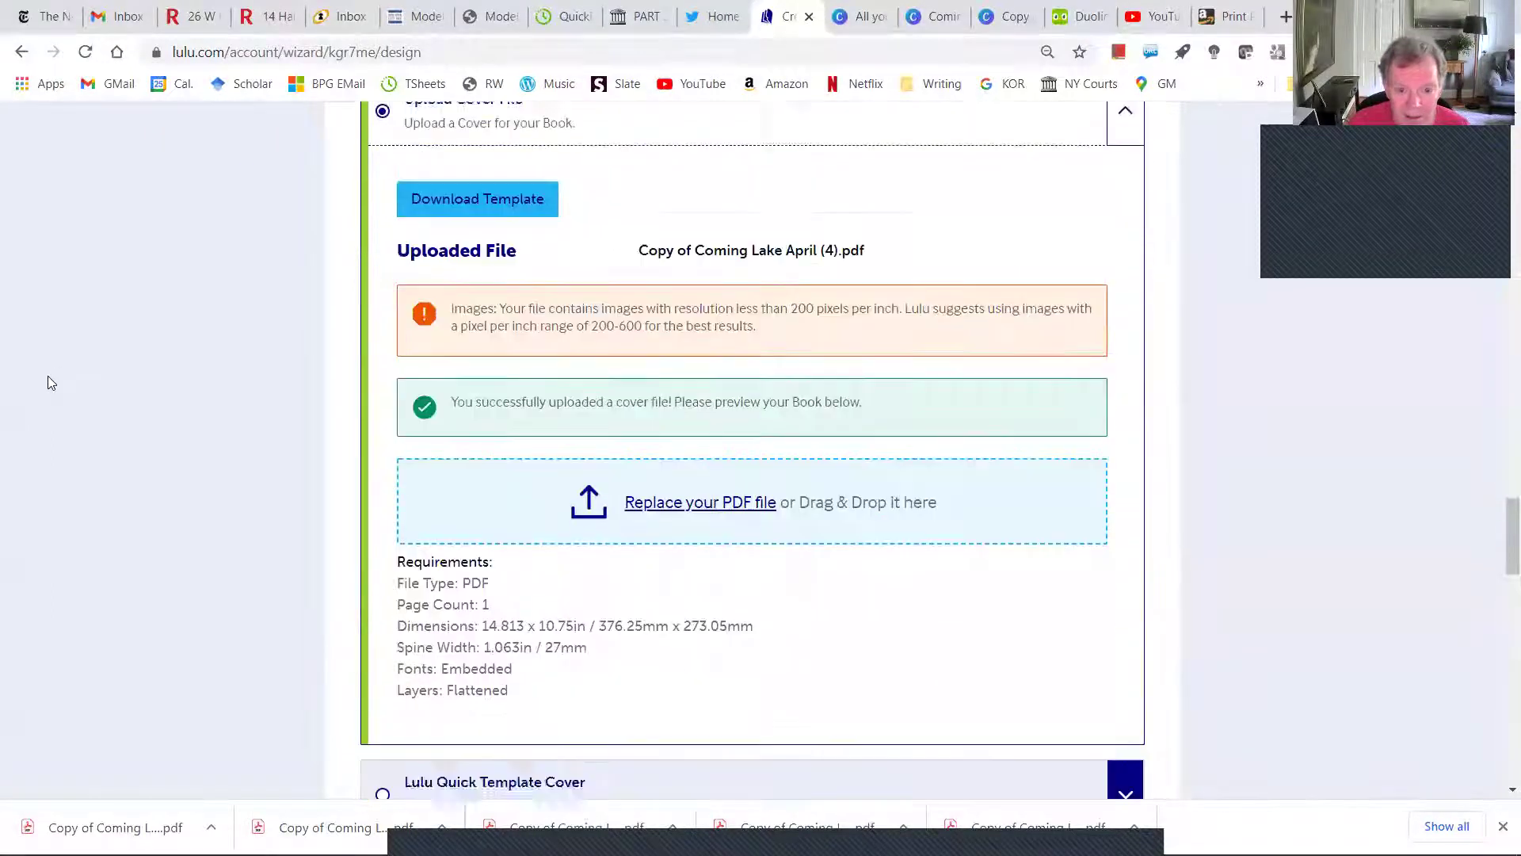
pyautogui.scroll(-5, 49, 383)
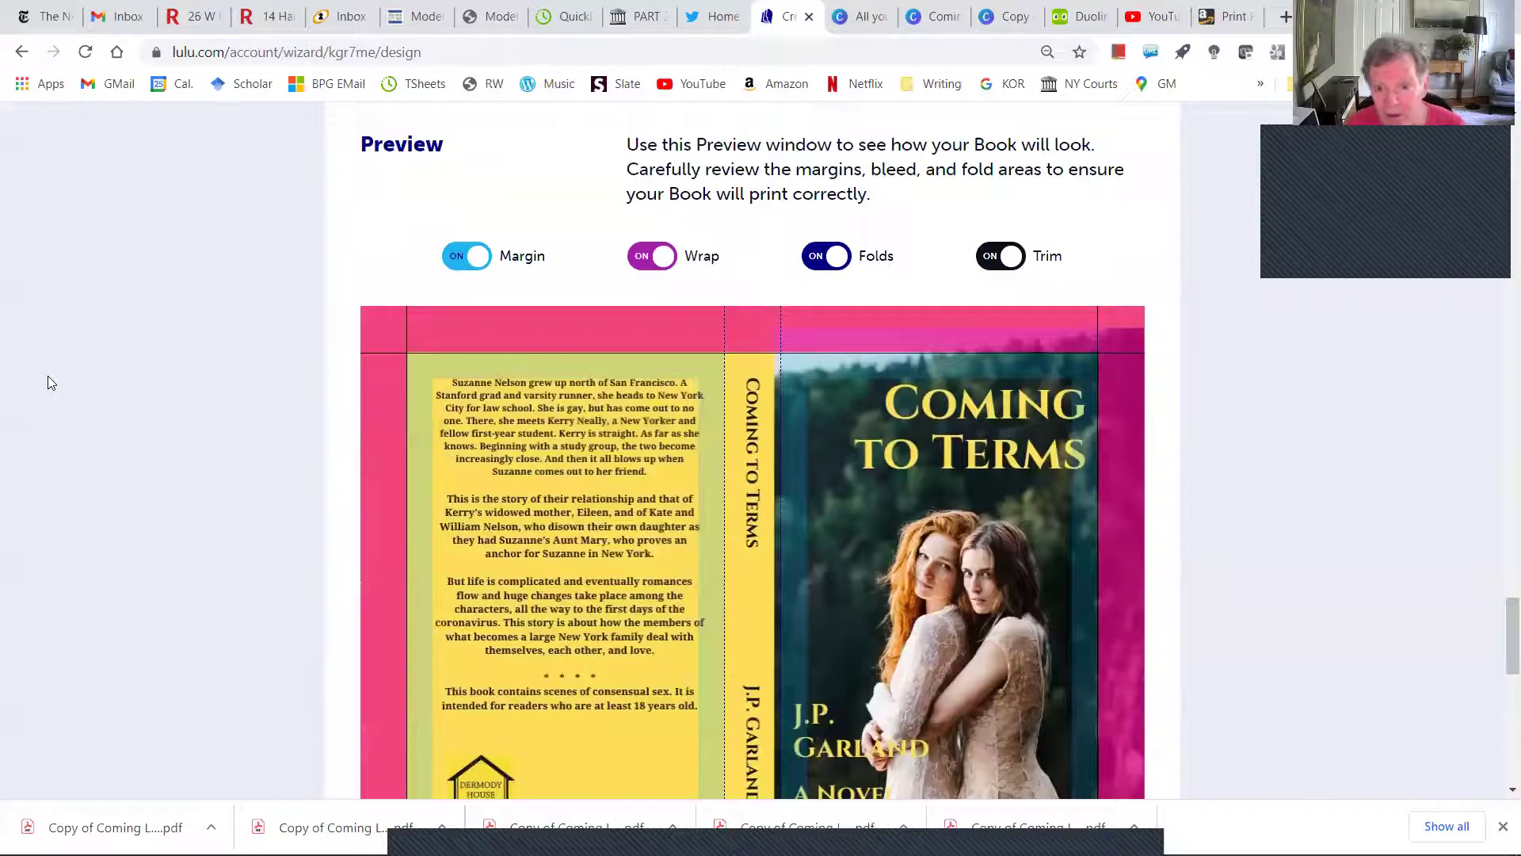
pyautogui.click(469, 257)
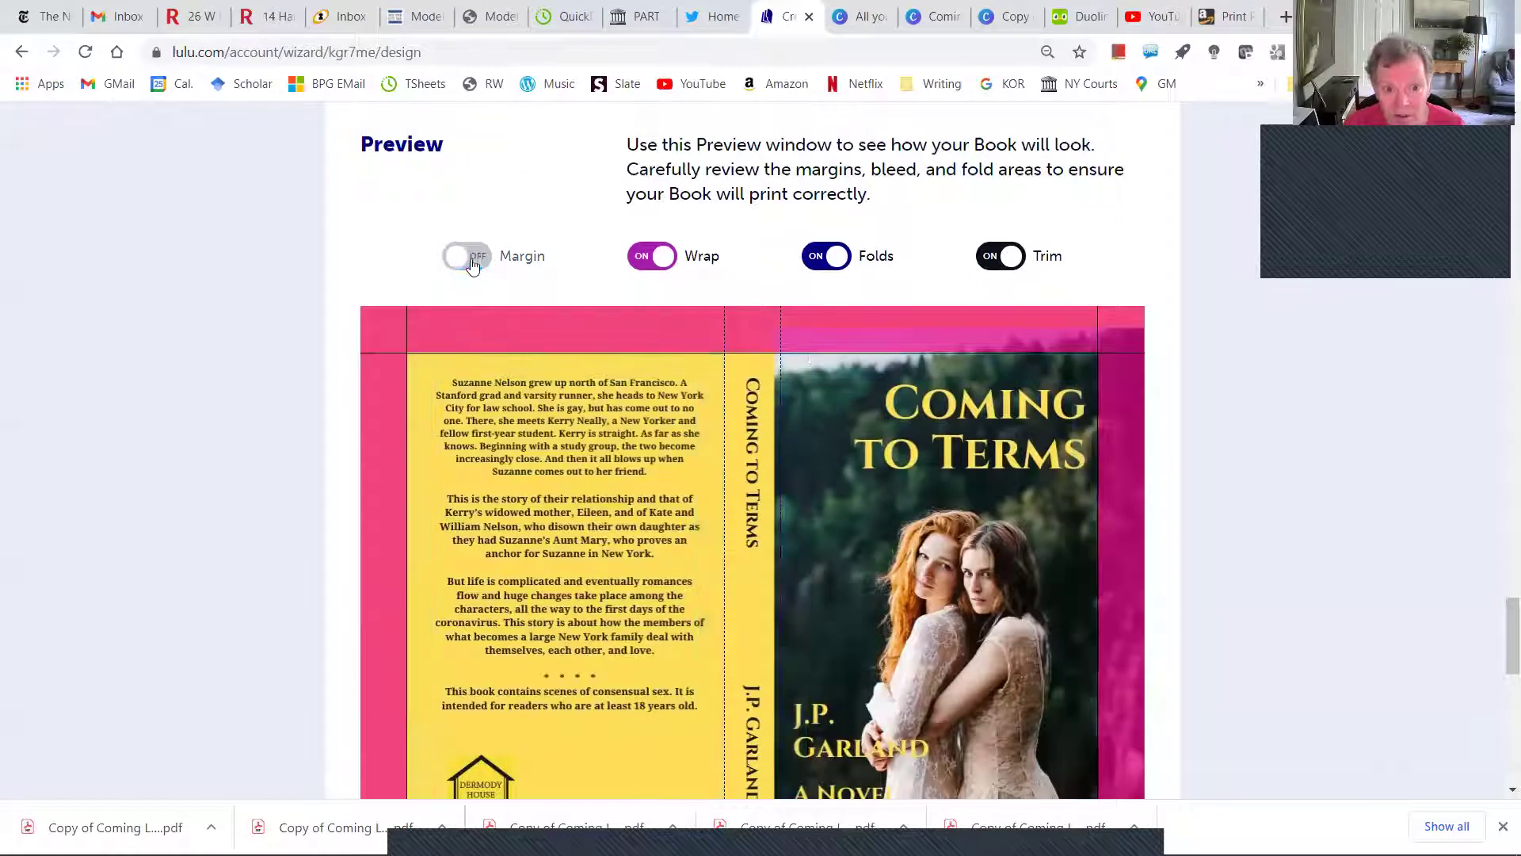
pyautogui.scroll(-1, 1500, 590)
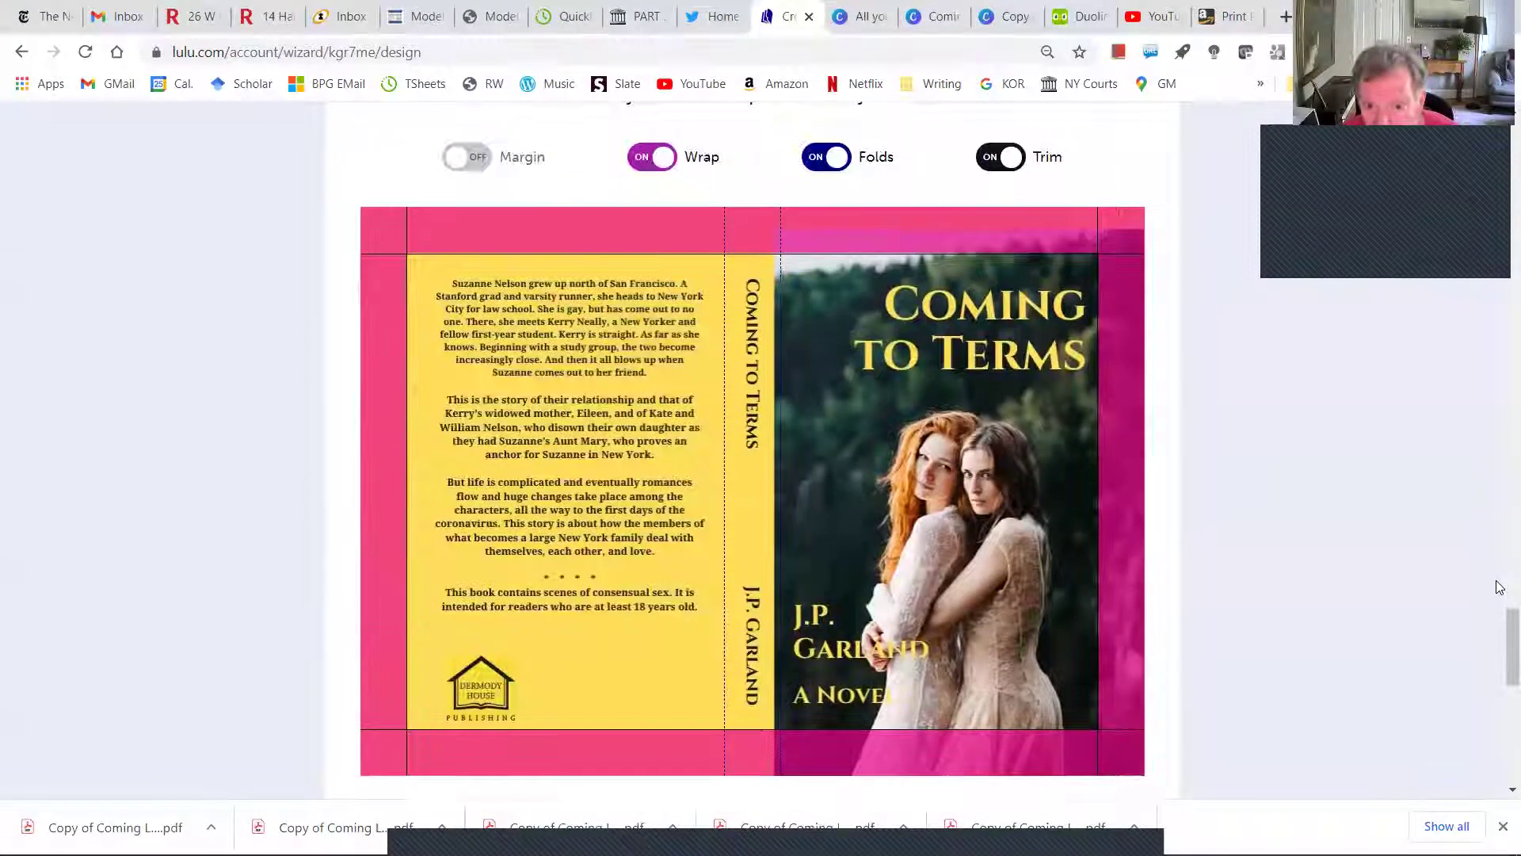
pyautogui.scroll(-1, 1500, 587)
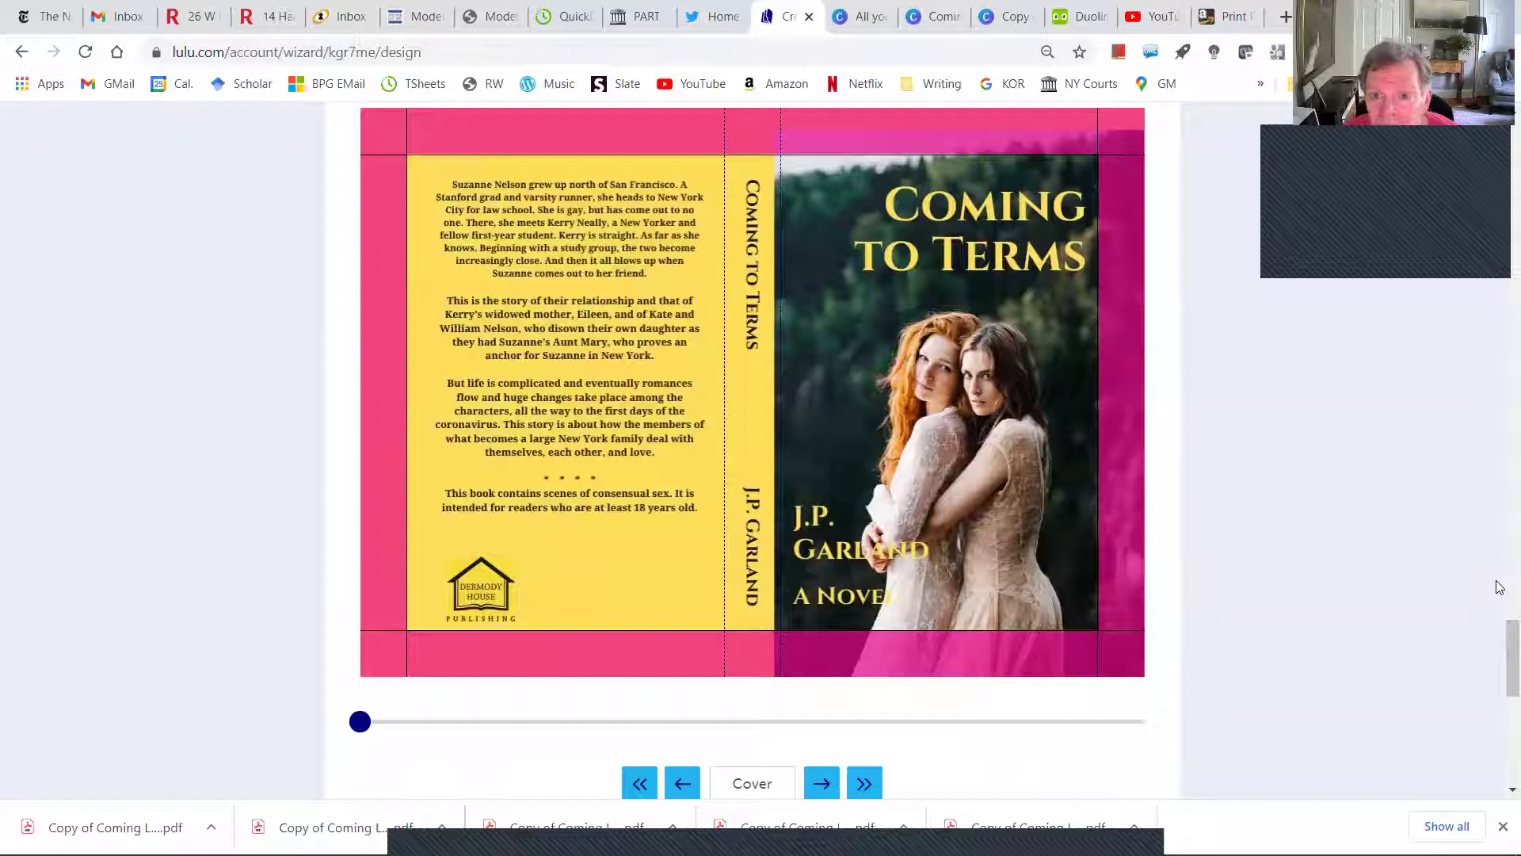
pyautogui.scroll(1, 1499, 587)
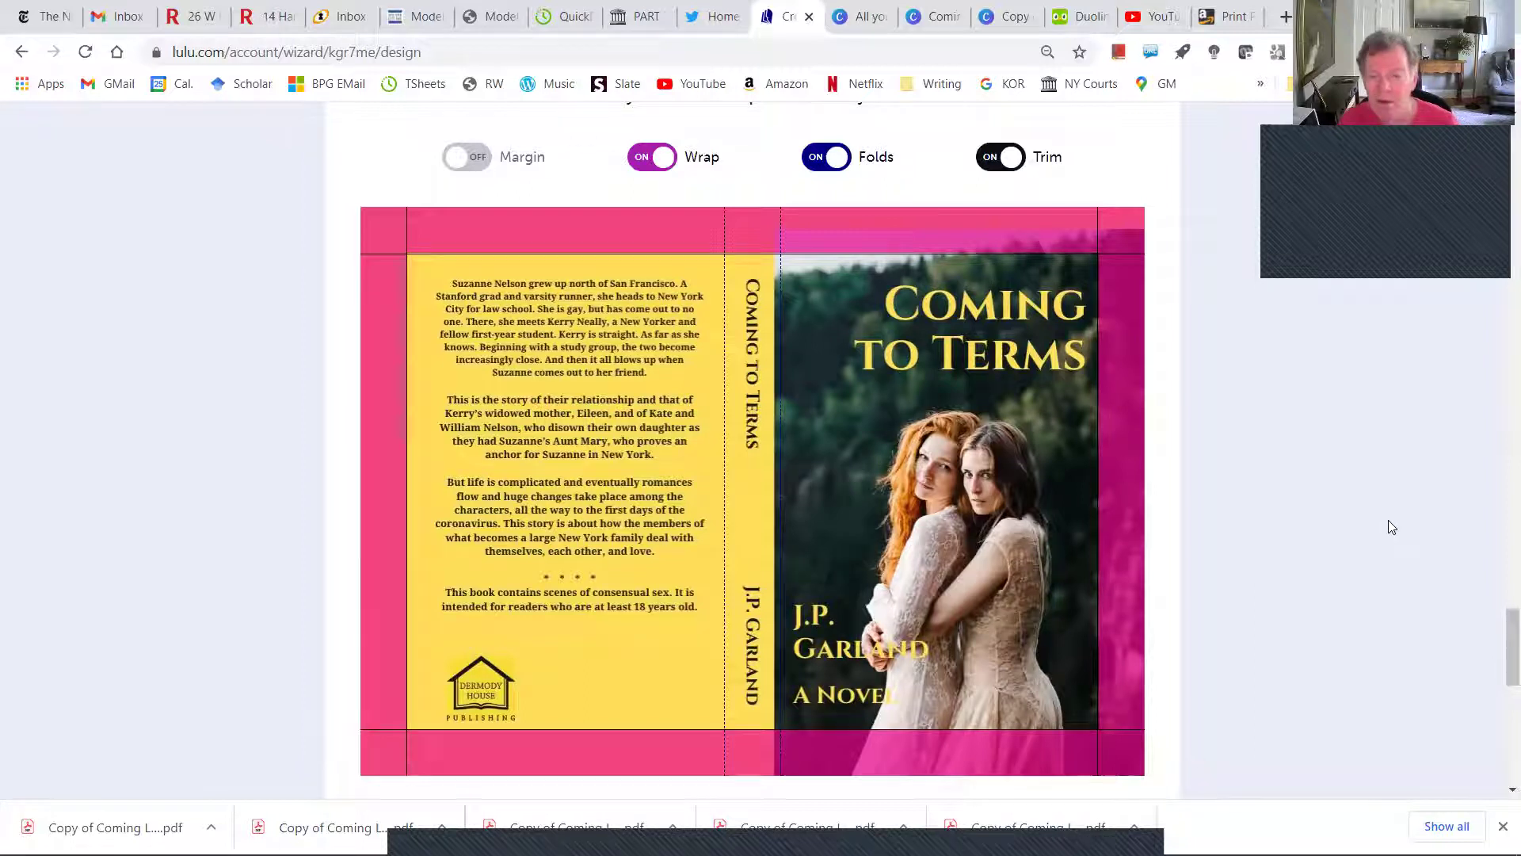
# - Switch back to Canva, dismiss the download confirmation, and reduce the front-cover title to font size 60.7
pyautogui.click(1005, 16)
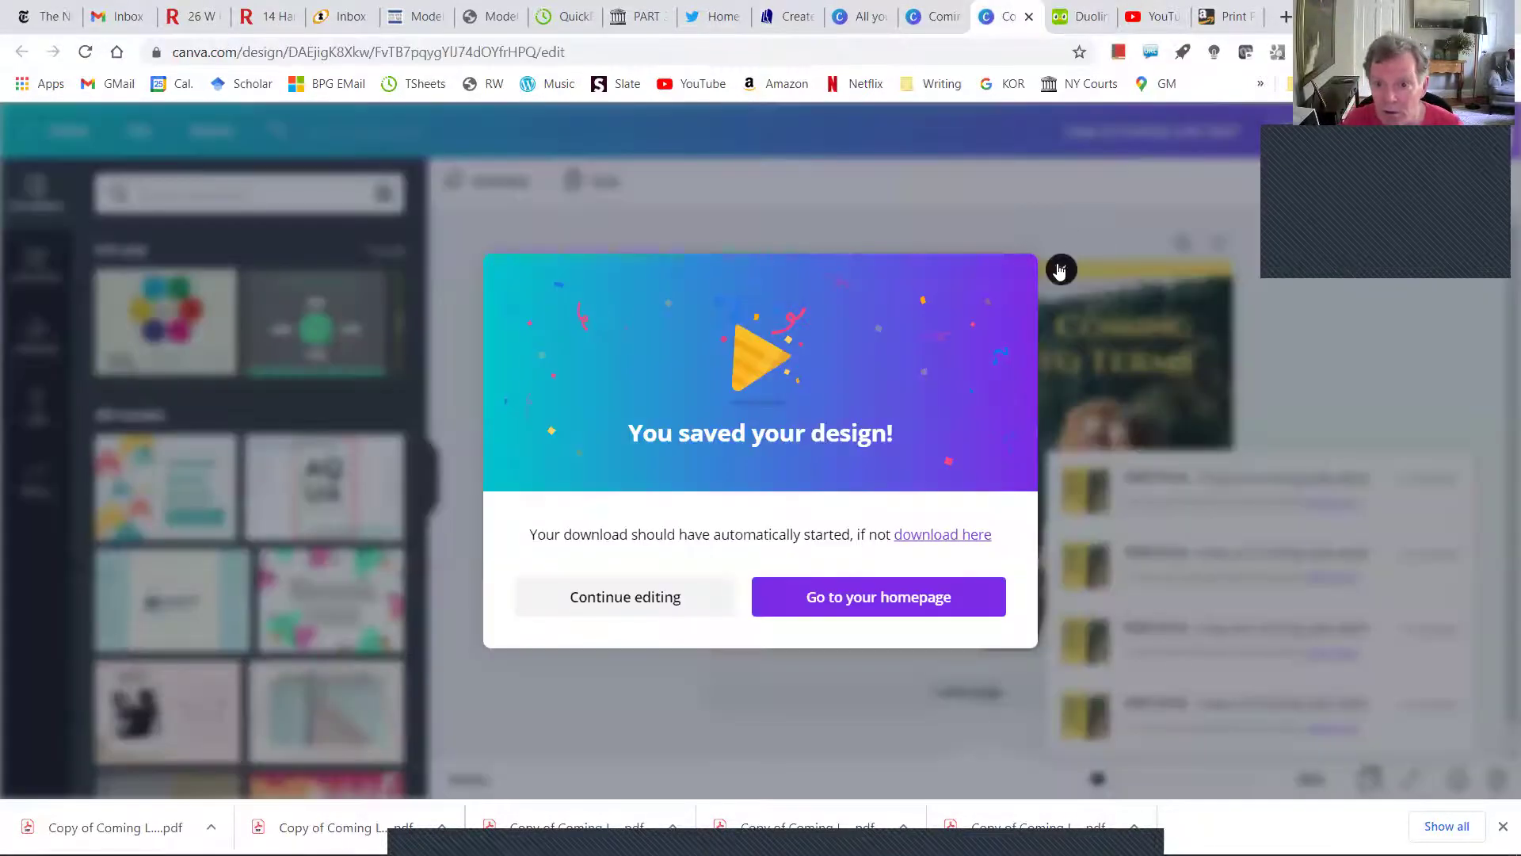
pyautogui.click(1061, 269)
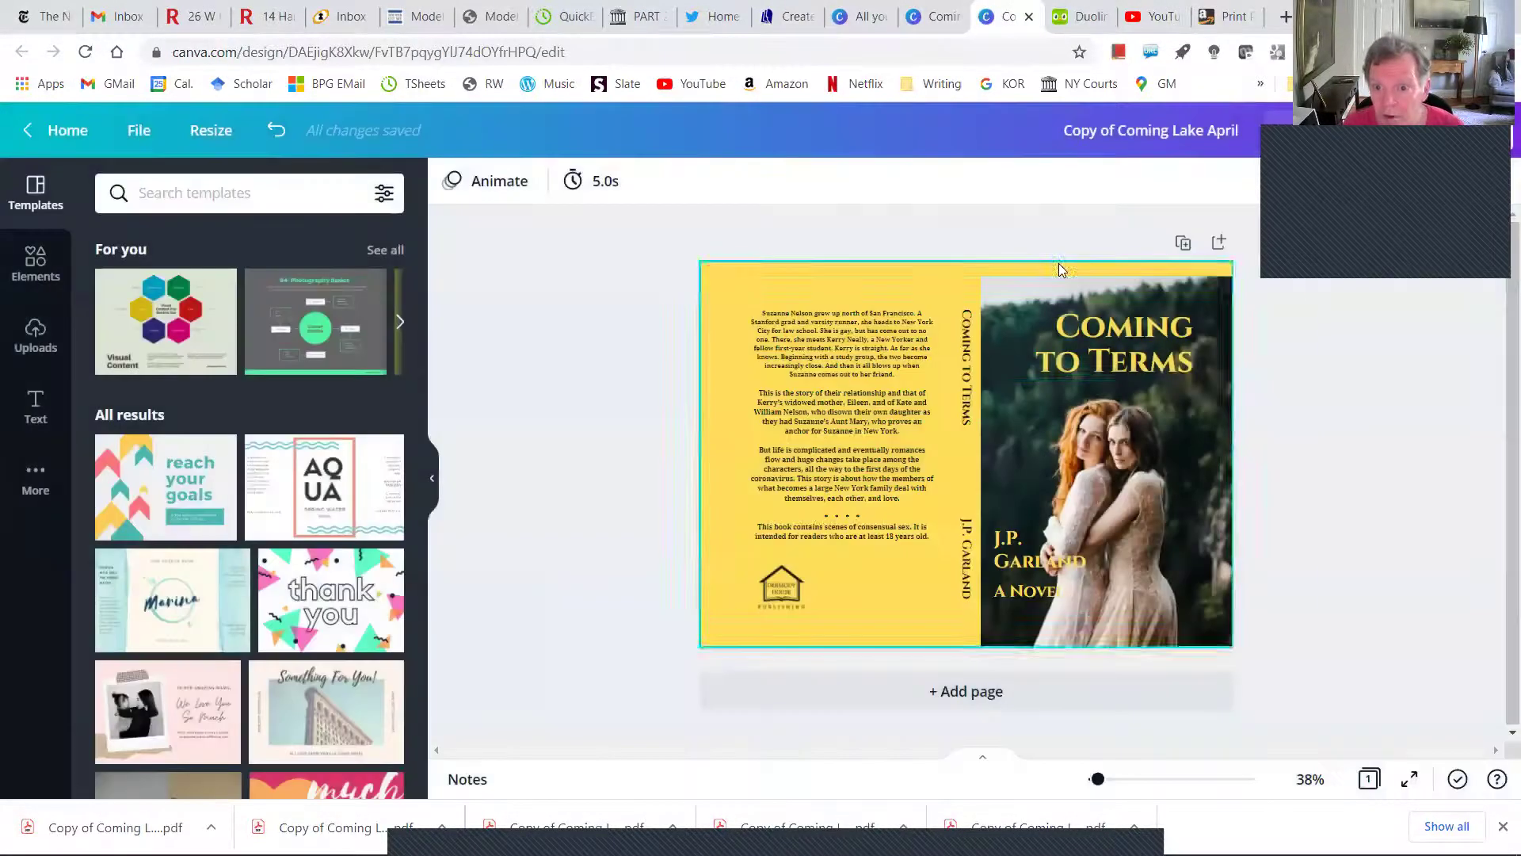
pyautogui.click(1066, 312)
pyautogui.doubleClick(1066, 312)
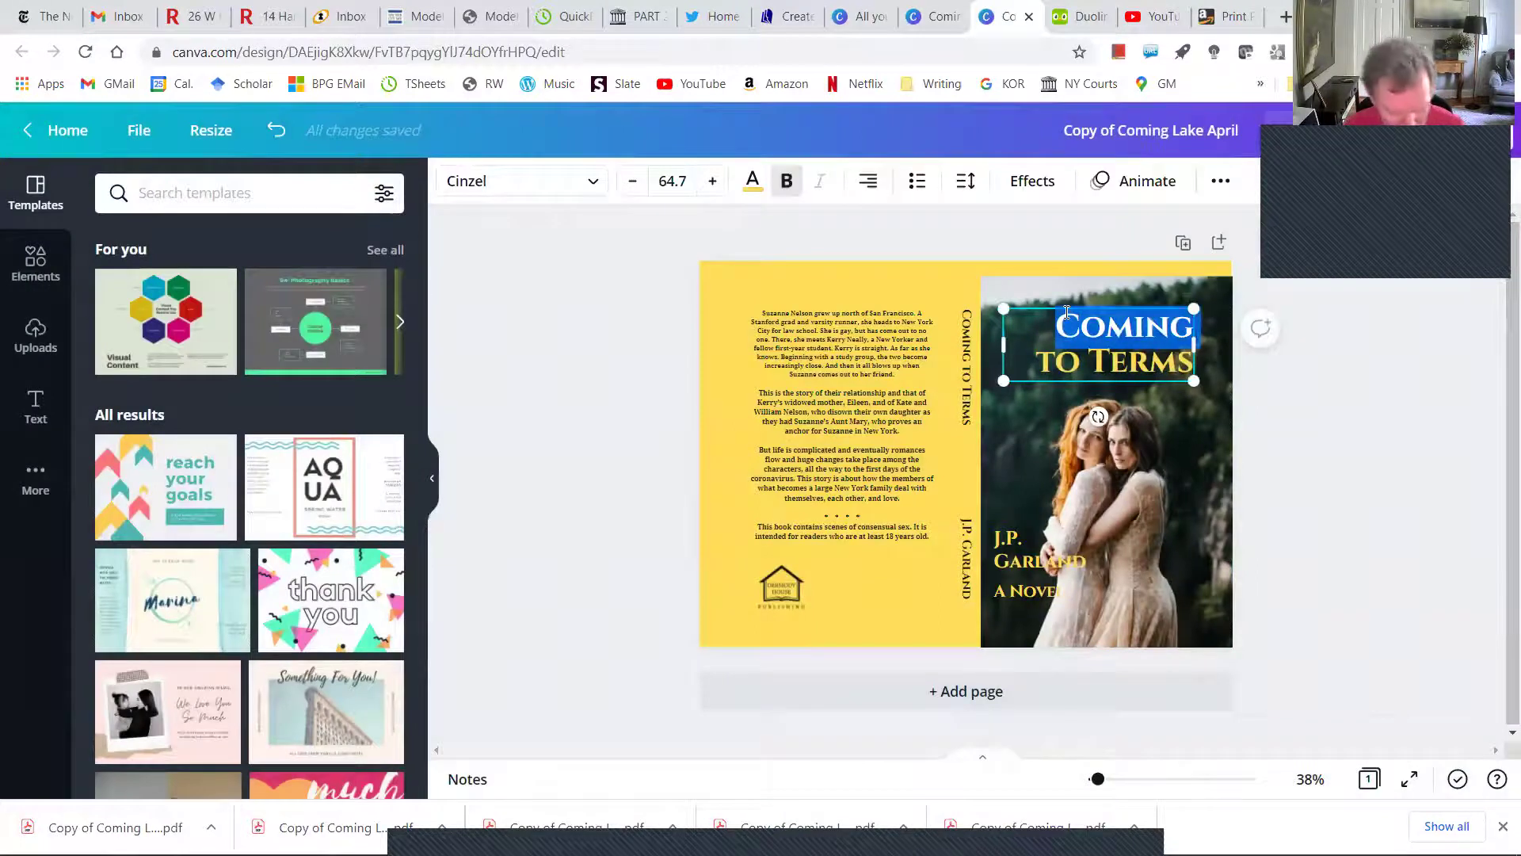
pyautogui.hotkey('ctrl', 'a')
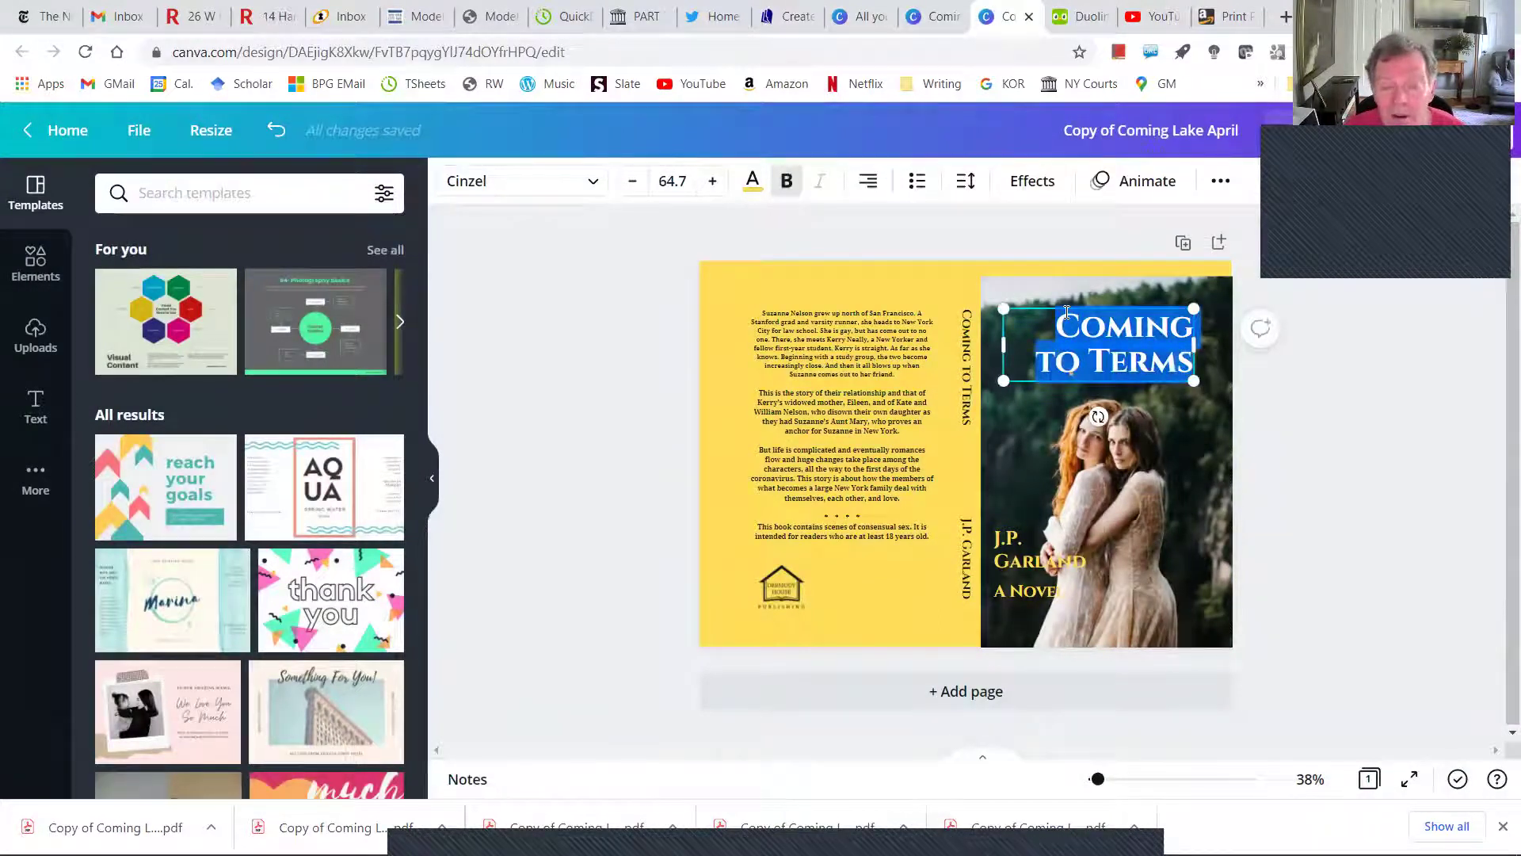
pyautogui.click(632, 182)
pyautogui.click(632, 182)
pyautogui.click(632, 183)
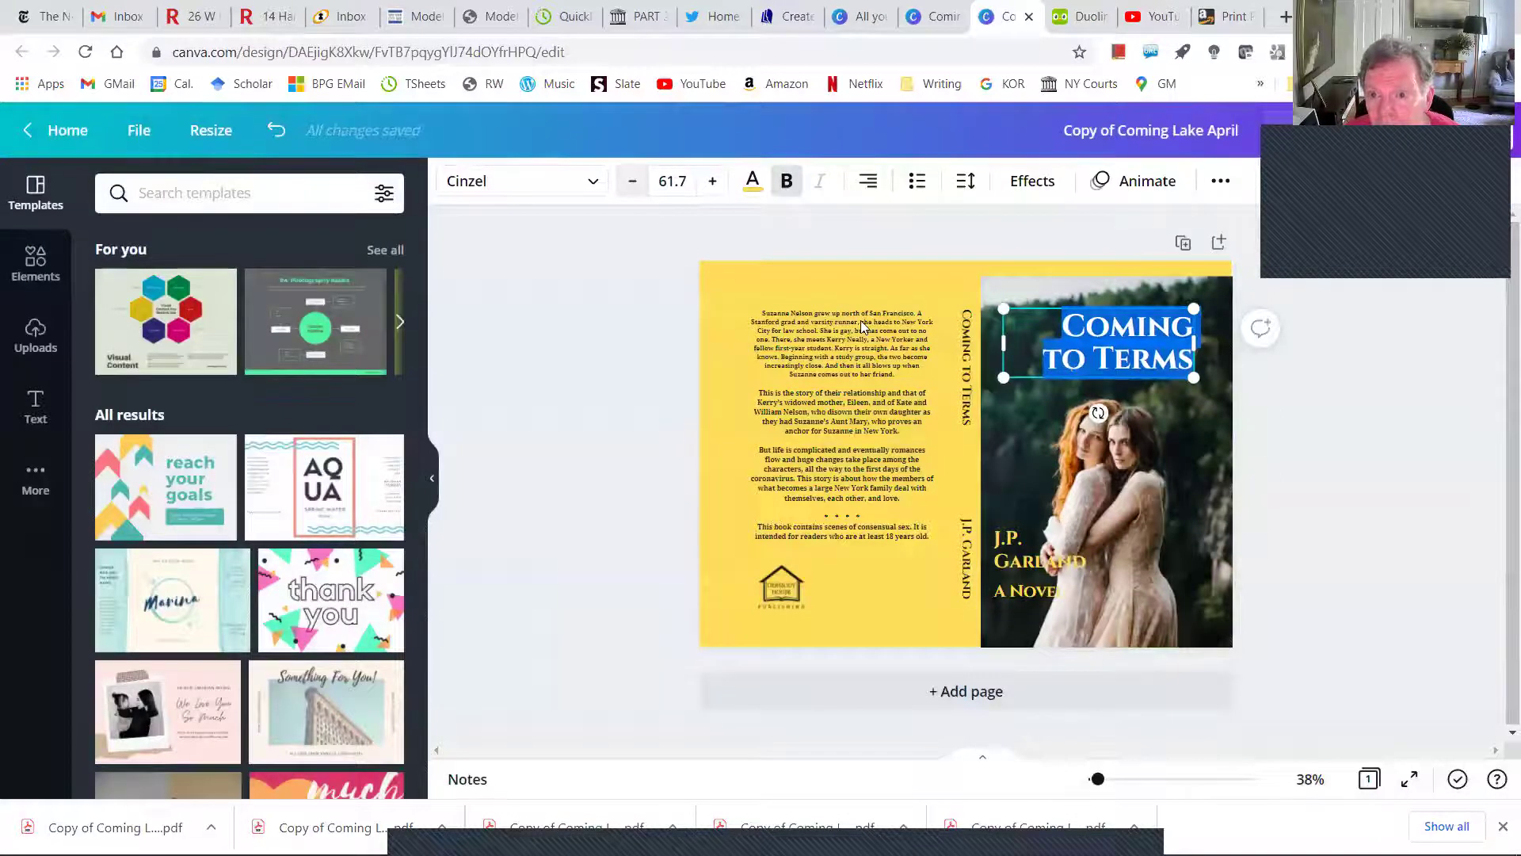
pyautogui.hotkey('ctrl', 'shift', ',')
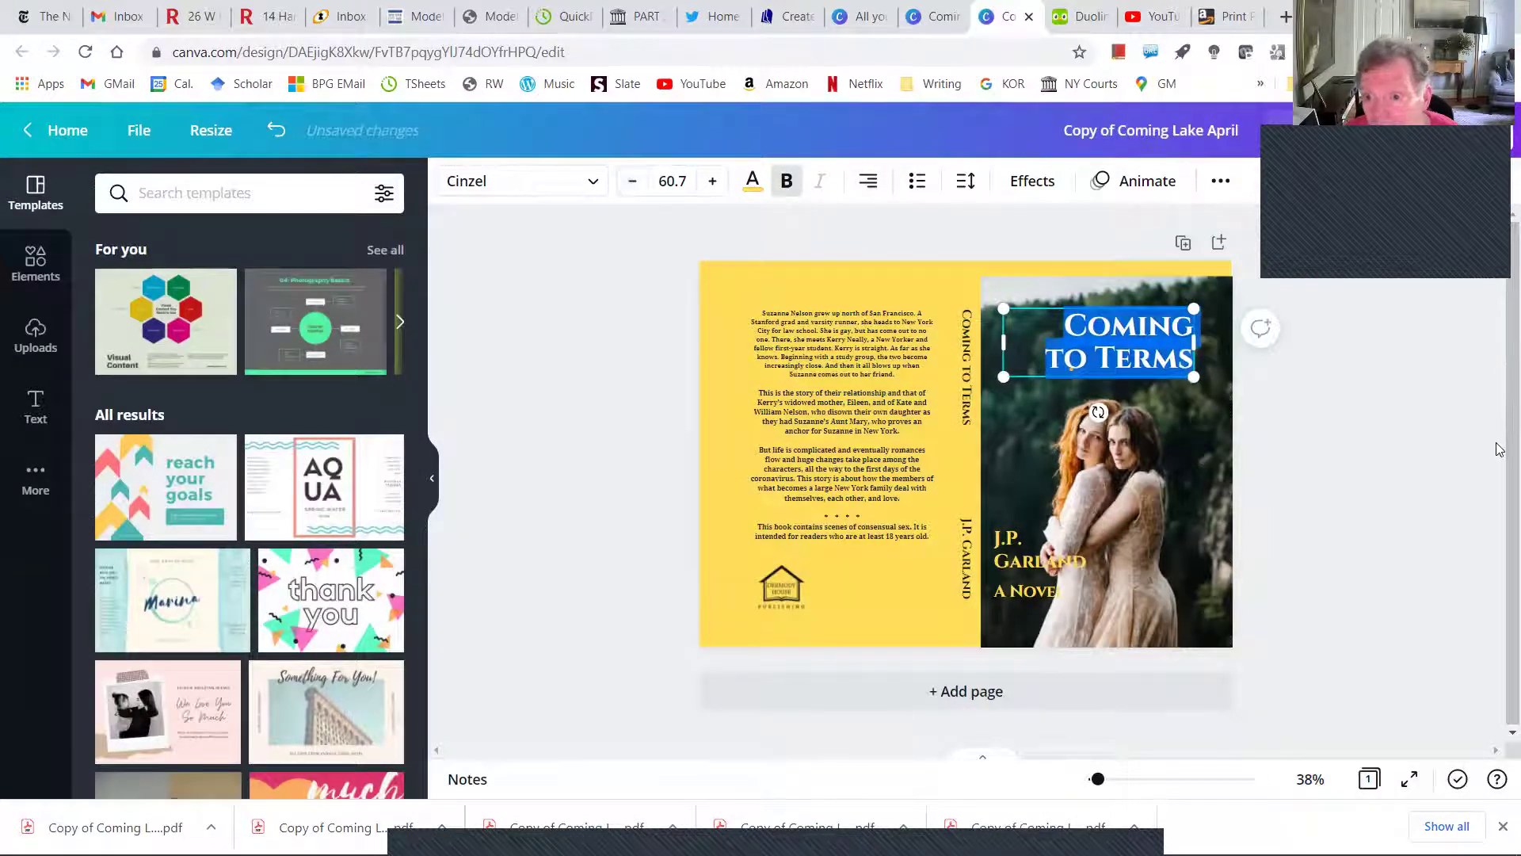
pyautogui.click(1352, 436)
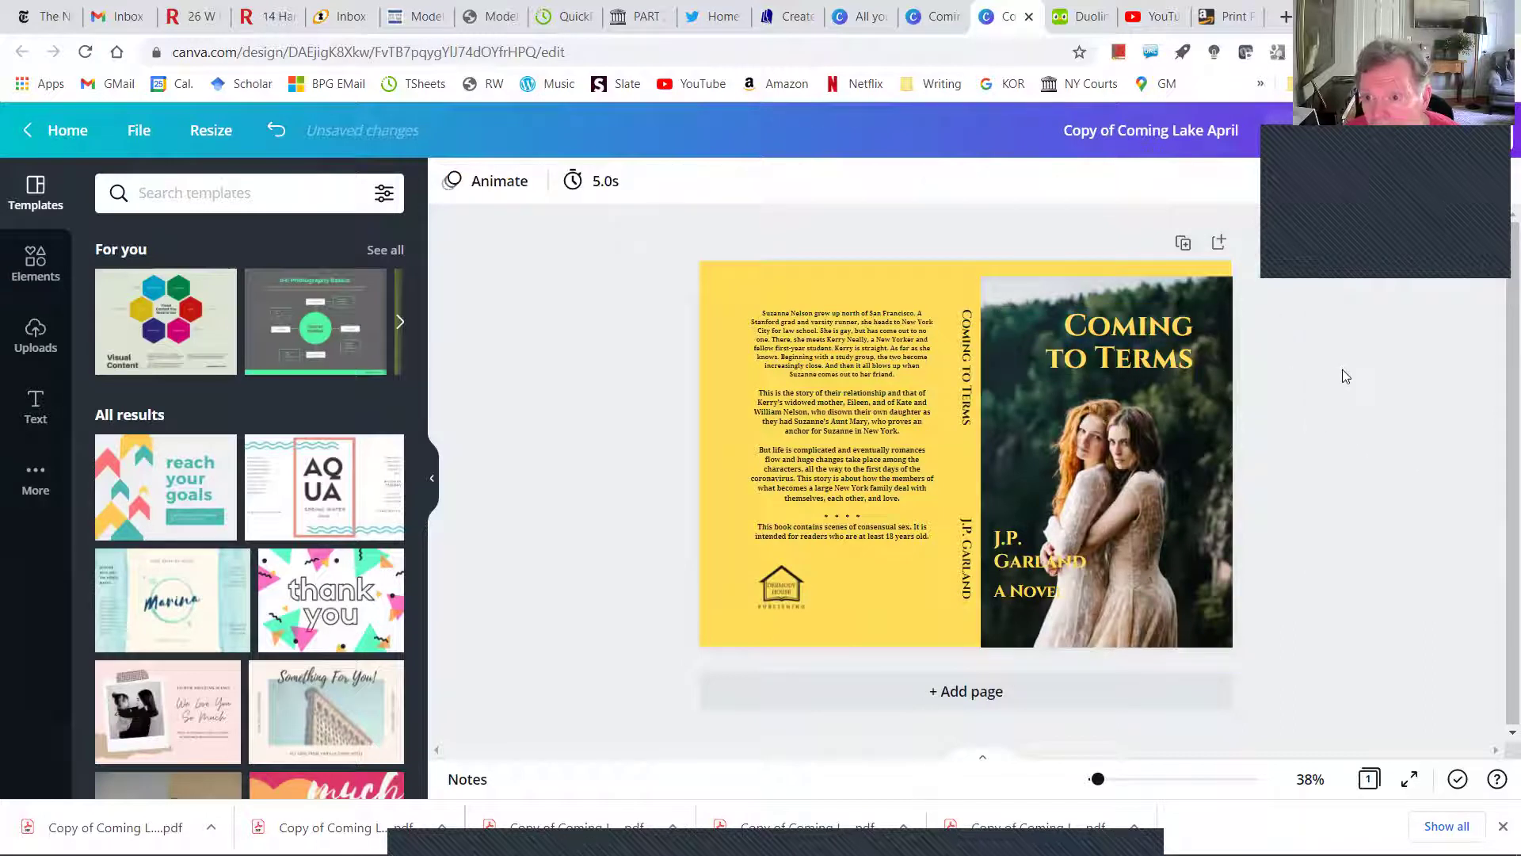
pyautogui.click(1187, 361)
pyautogui.moveTo(1197, 341); pyautogui.dragTo(1192, 341)
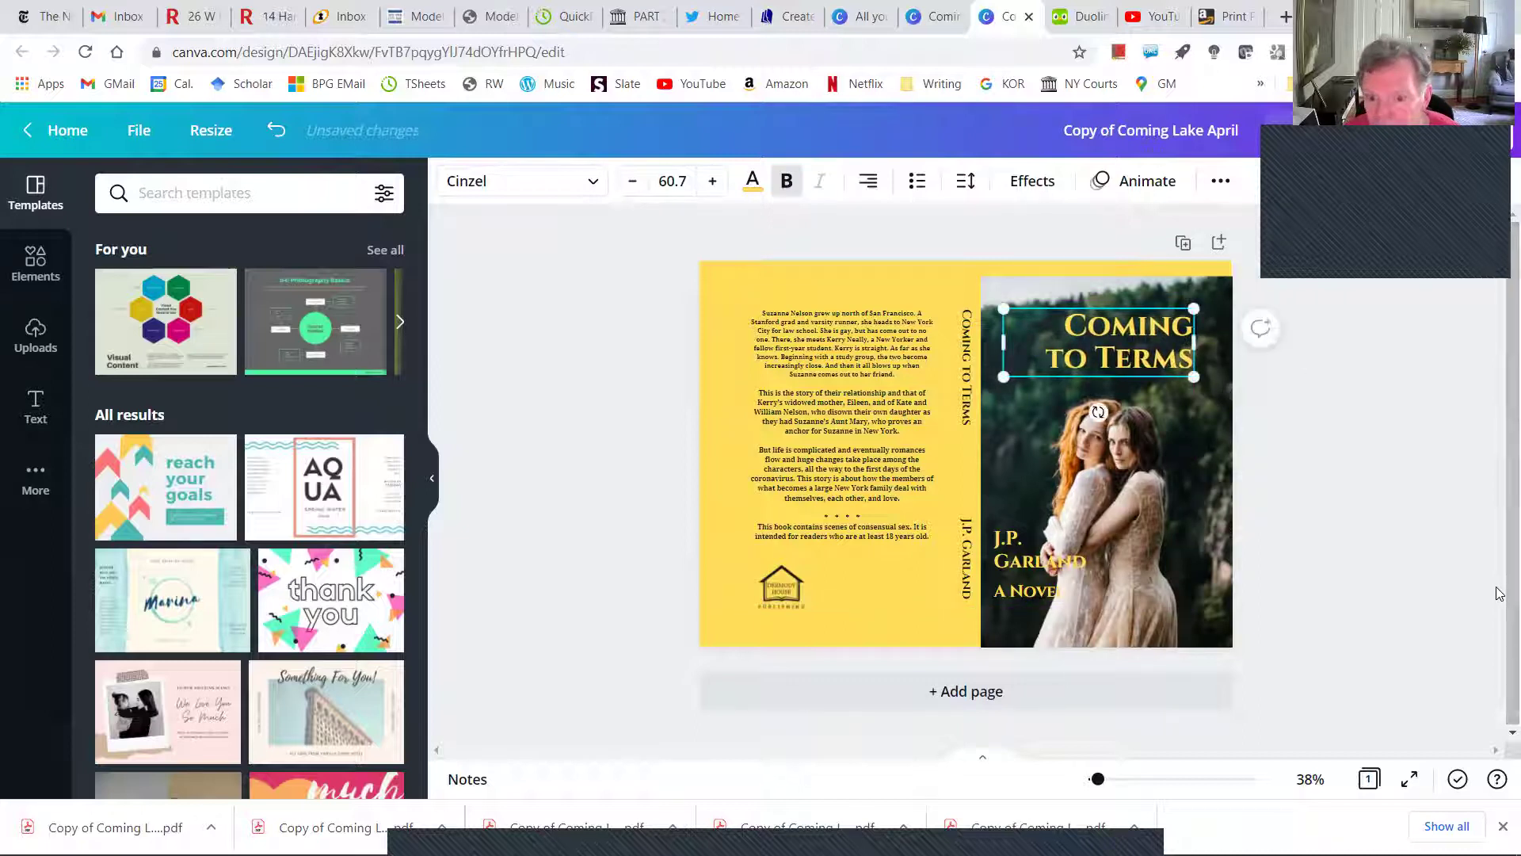
pyautogui.click(1406, 484)
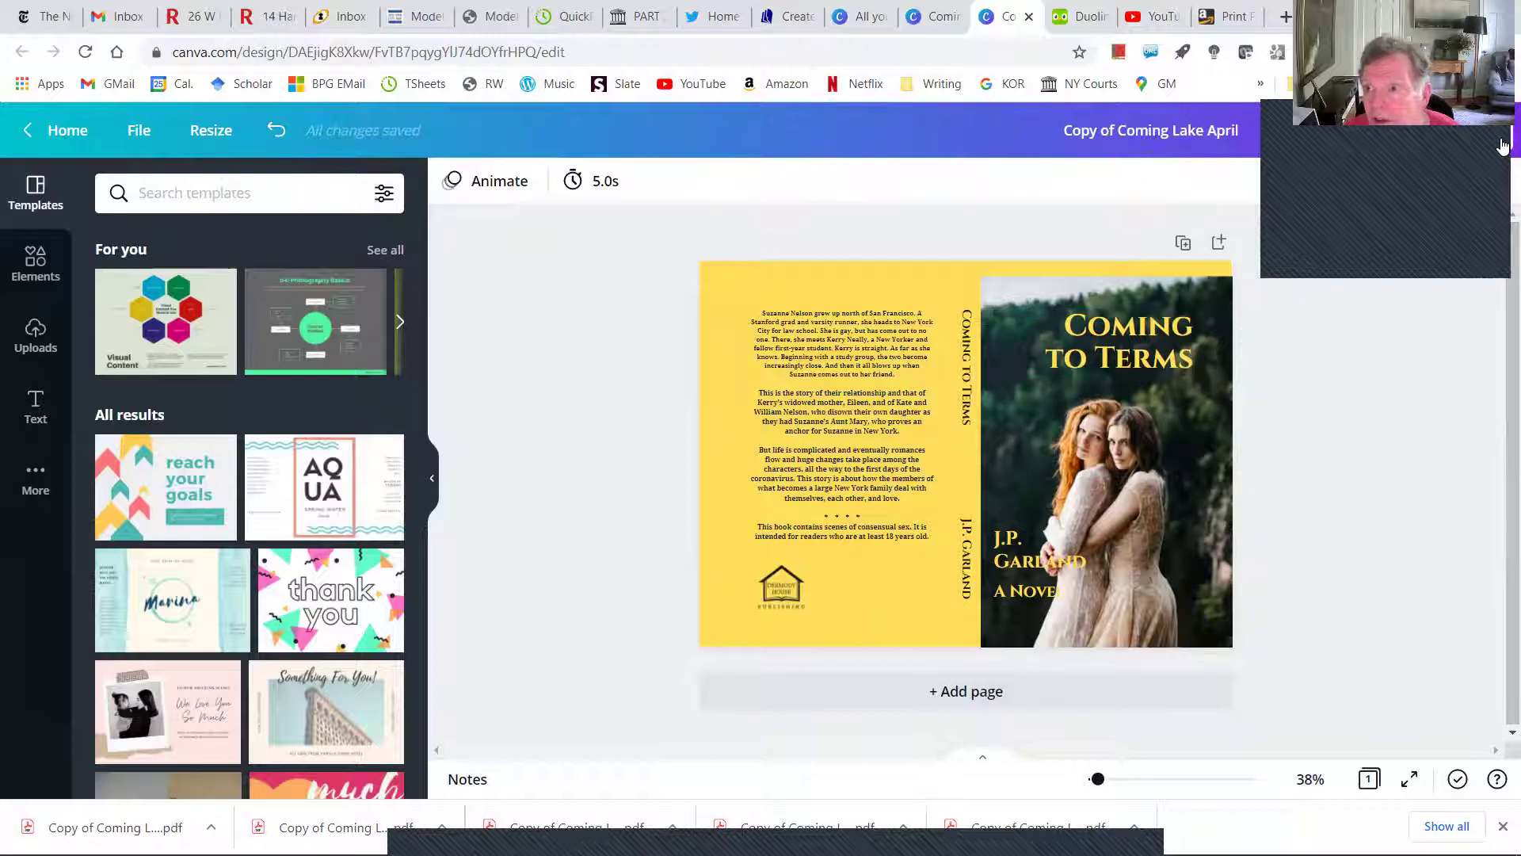
# - Download the cover with the title at font size 60.7 as a PDF Print file
pyautogui.click(1449, 143)
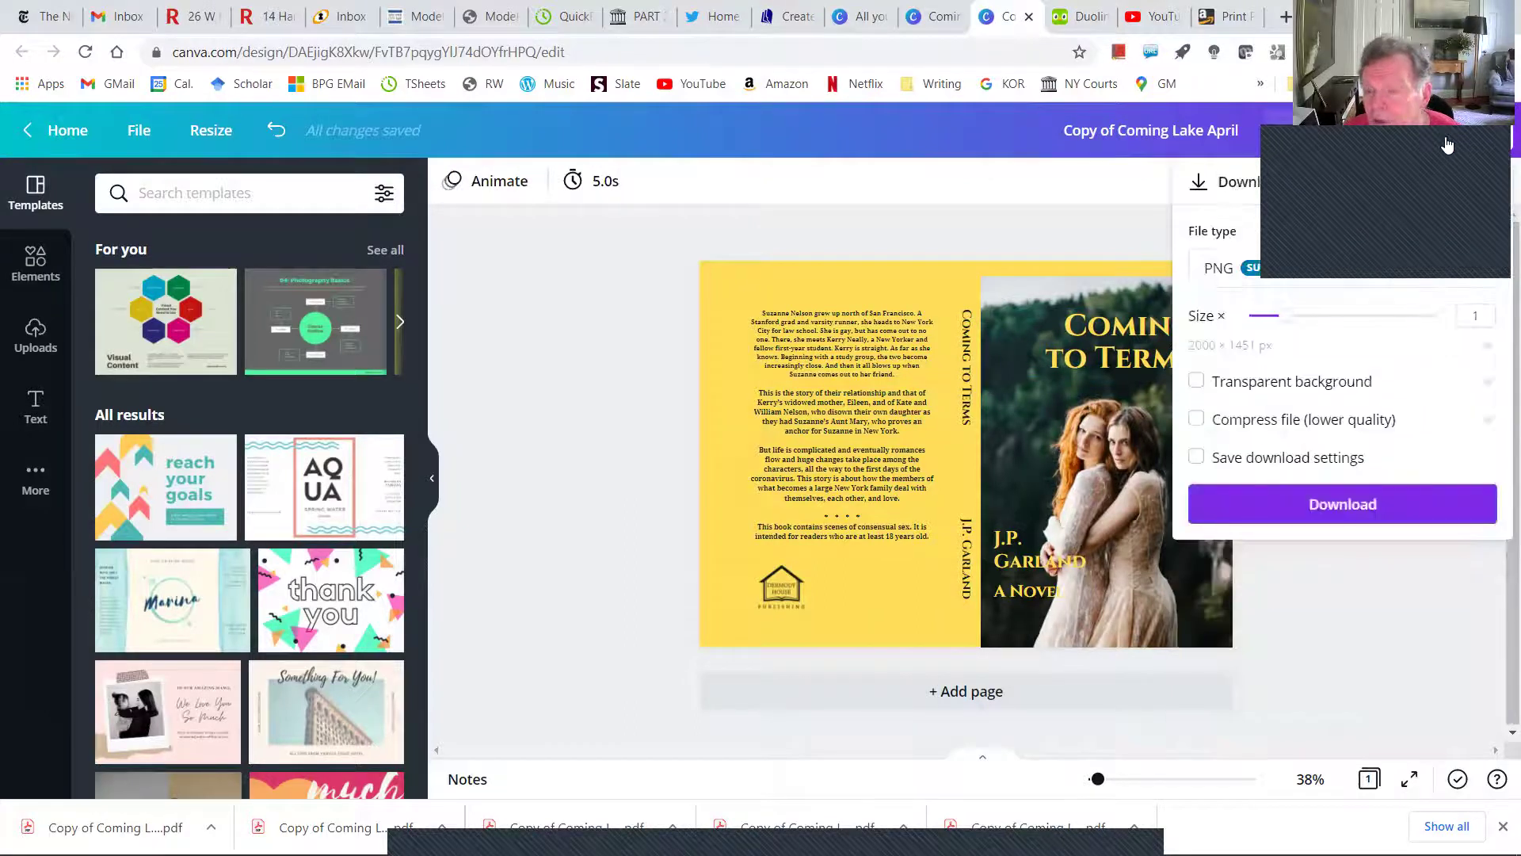
pyautogui.click(1481, 286)
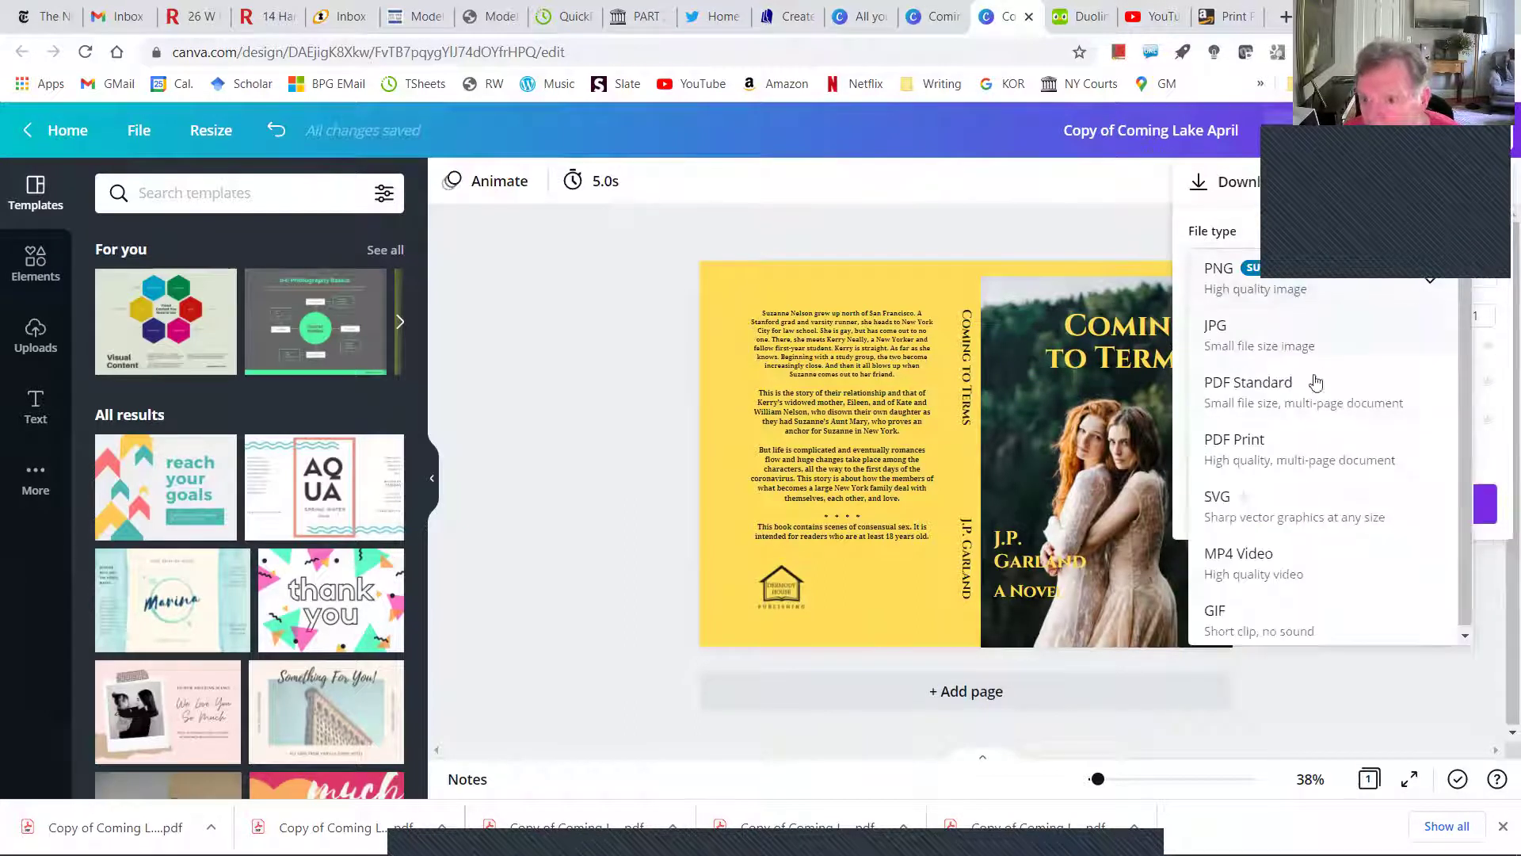
pyautogui.click(1320, 453)
pyautogui.click(1329, 390)
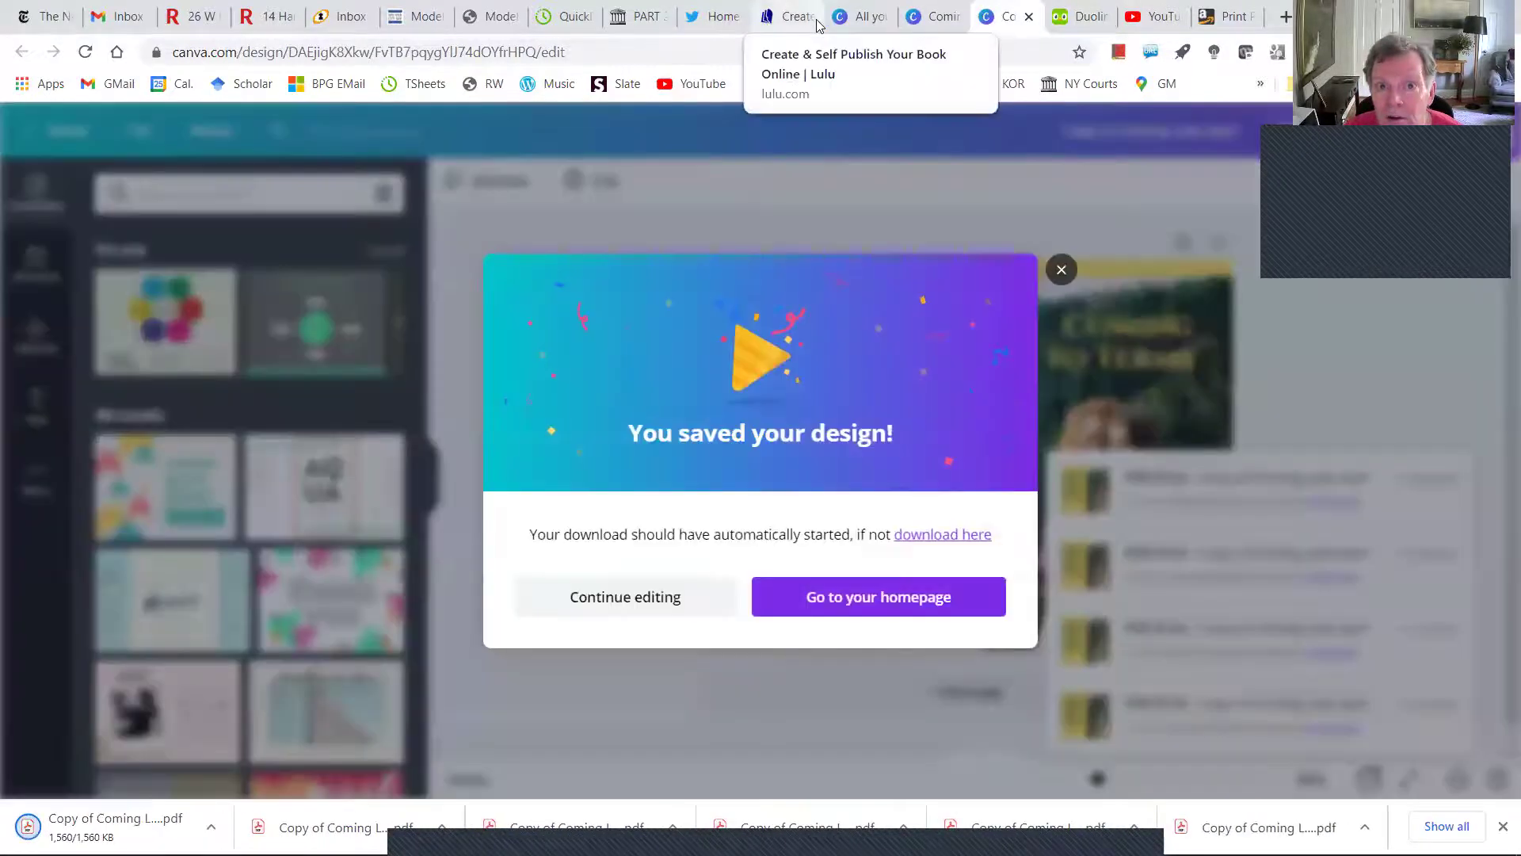
# - Switch to Lulu and replace the uploaded cover with "Copy of Coming Lake April (5).pdf" from the Downloads folder
pyautogui.click(816, 19)
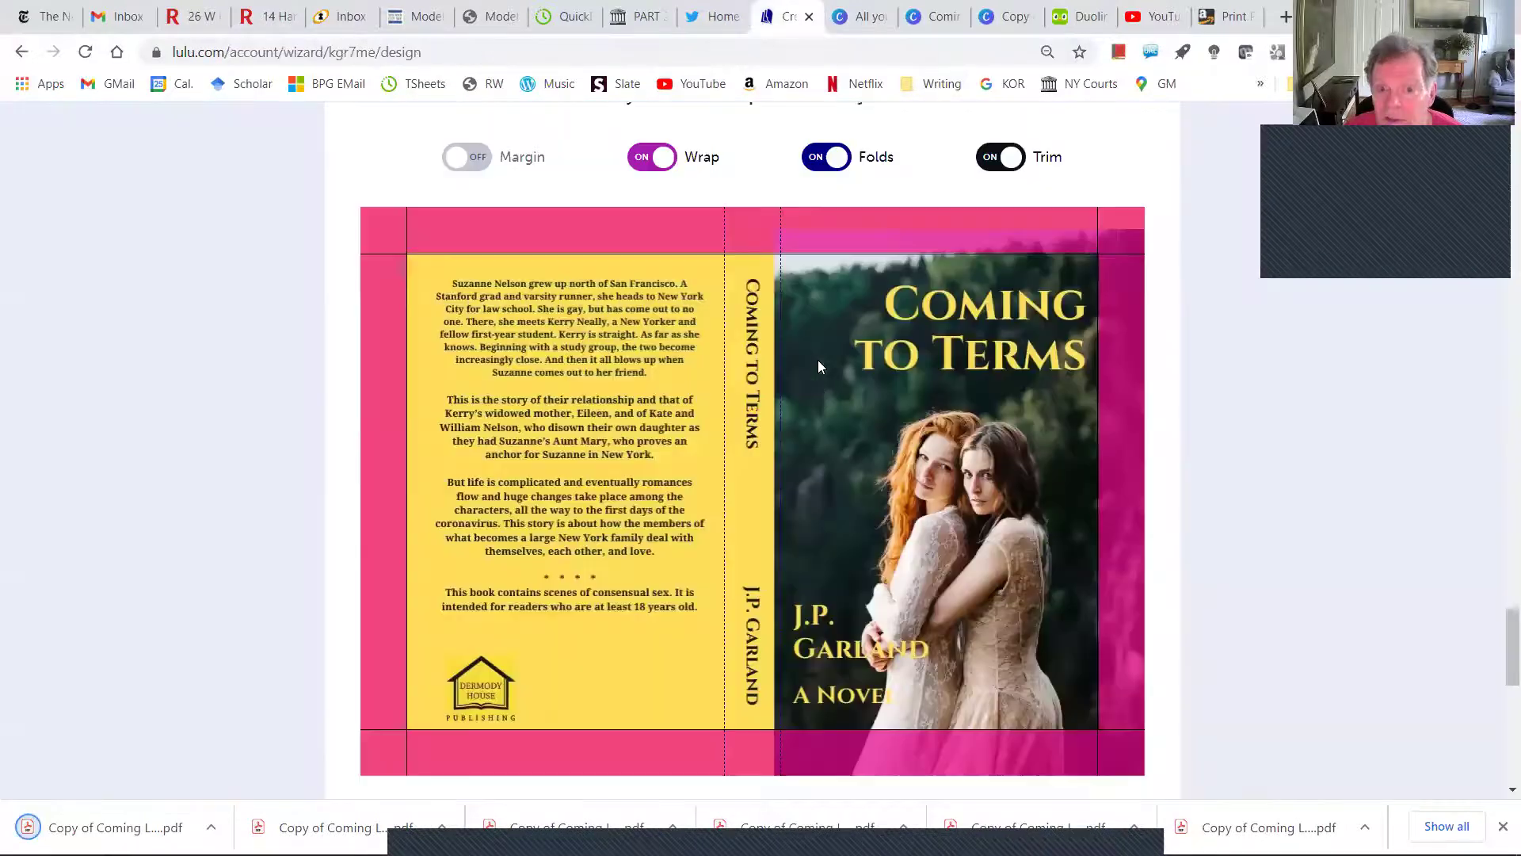
pyautogui.scroll(10, 820, 384)
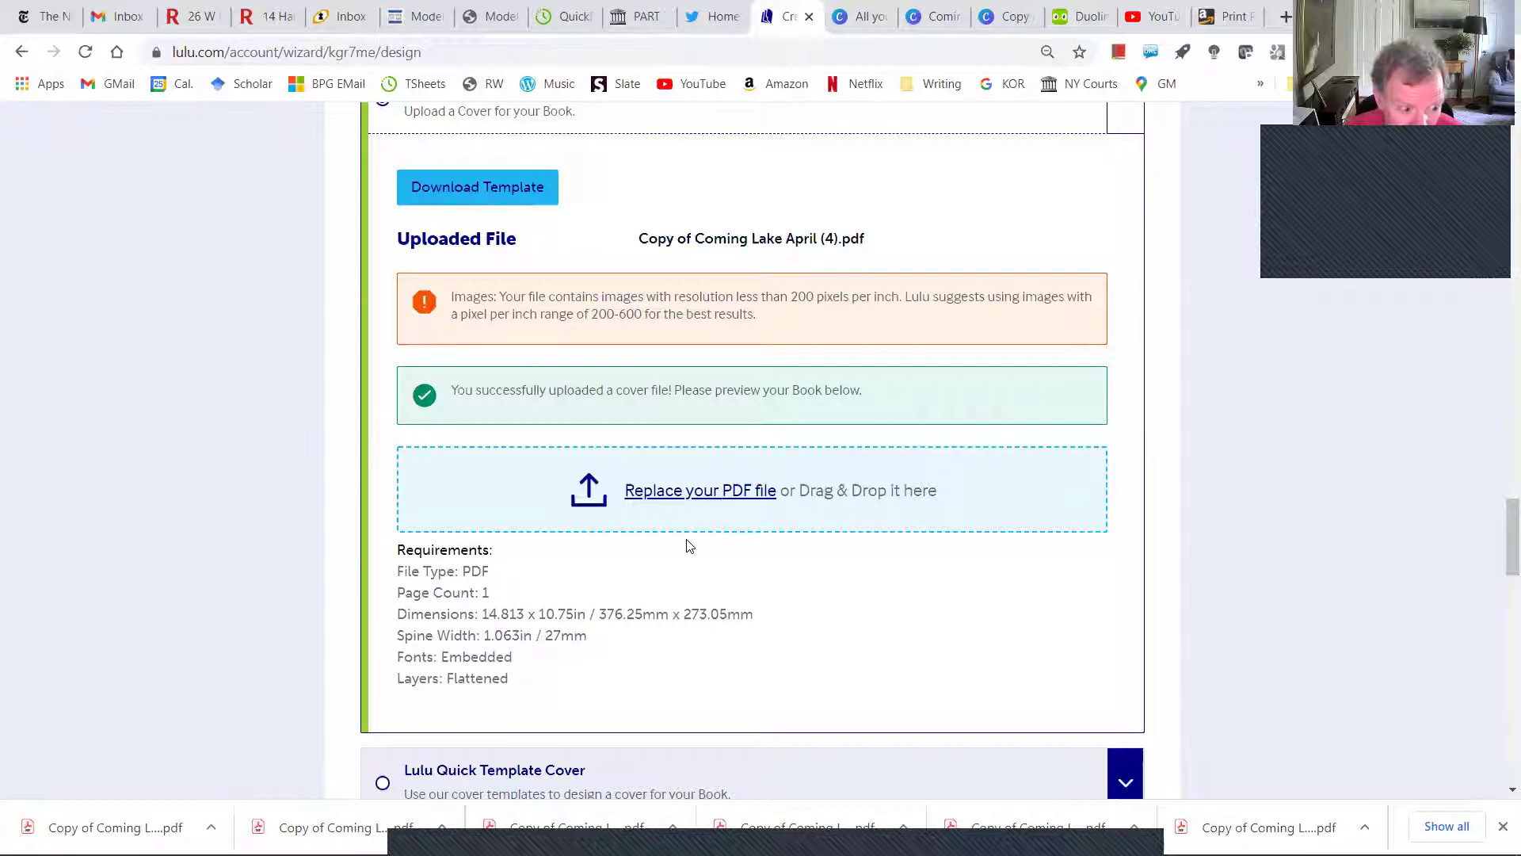
pyautogui.click(741, 495)
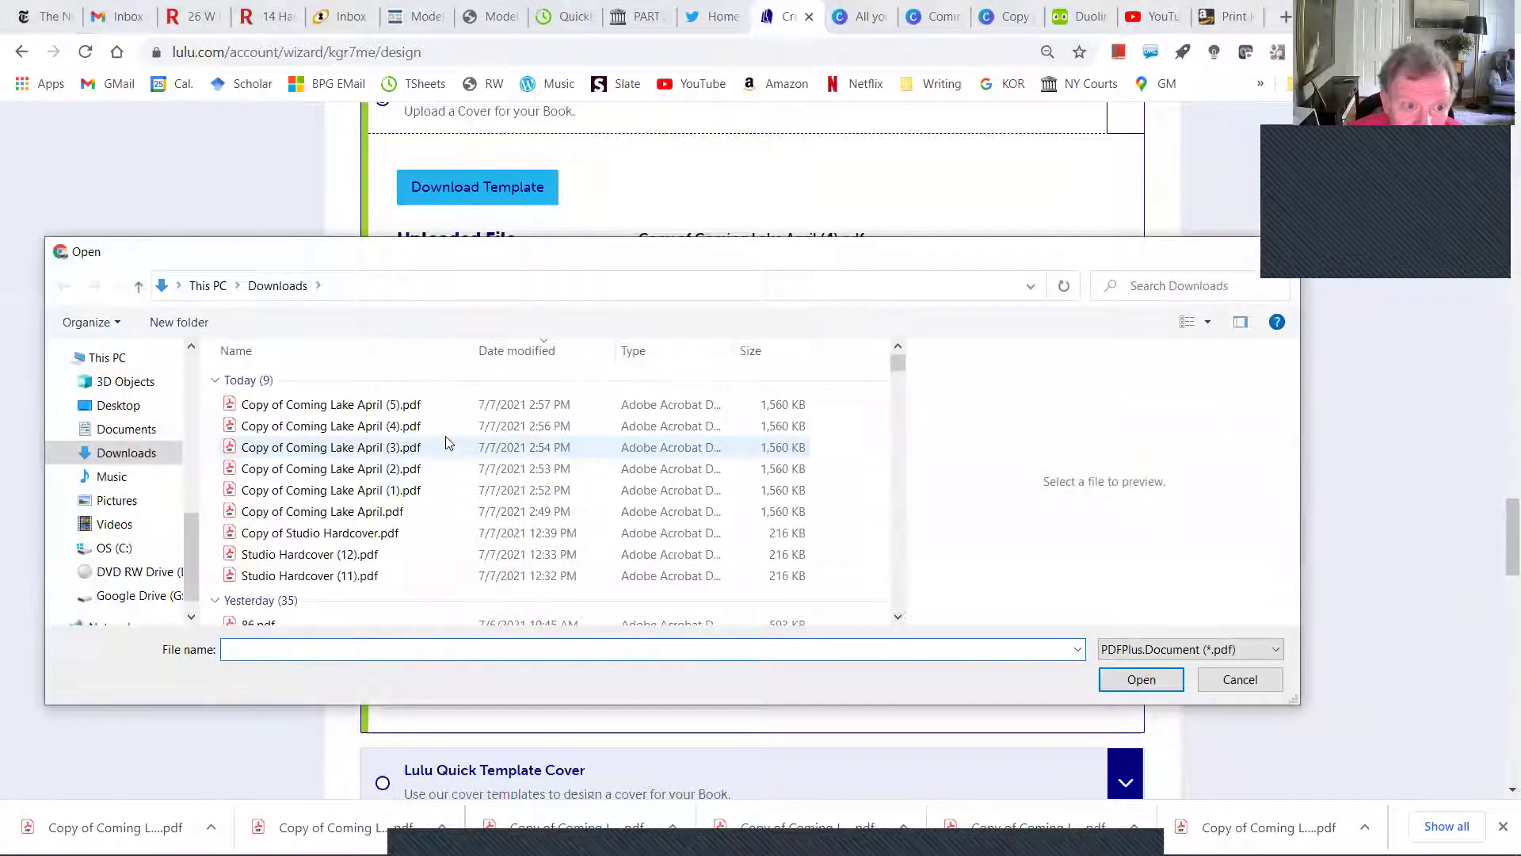
pyautogui.click(385, 412)
pyautogui.doubleClick(384, 408)
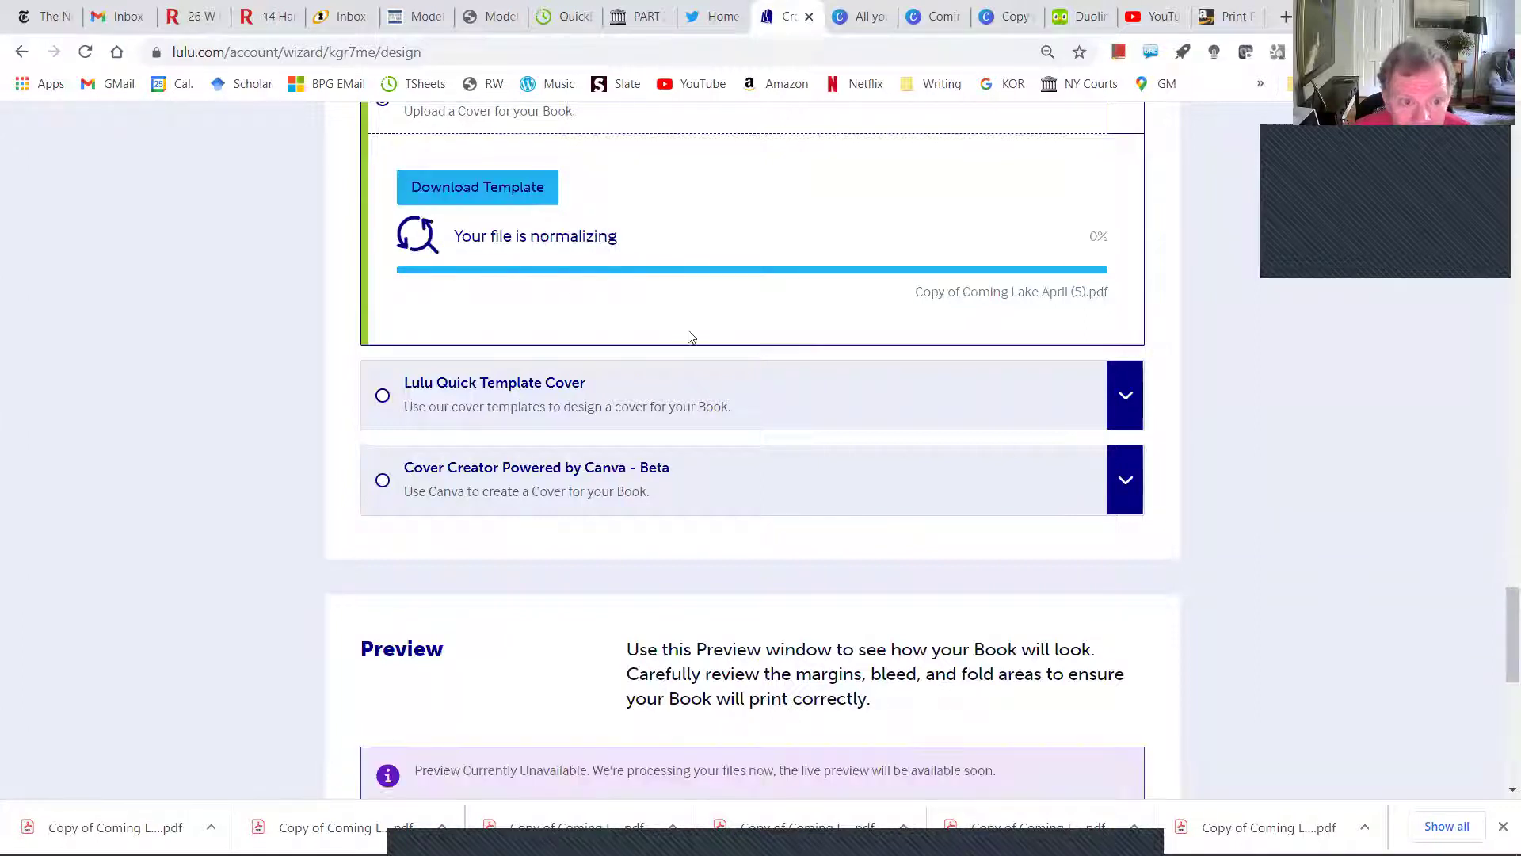
# - Examine the new cover's preview with the margin guide hidden, checking the title's distance from the trim and wrap edges
pyautogui.scroll(-1, 1145, 527)
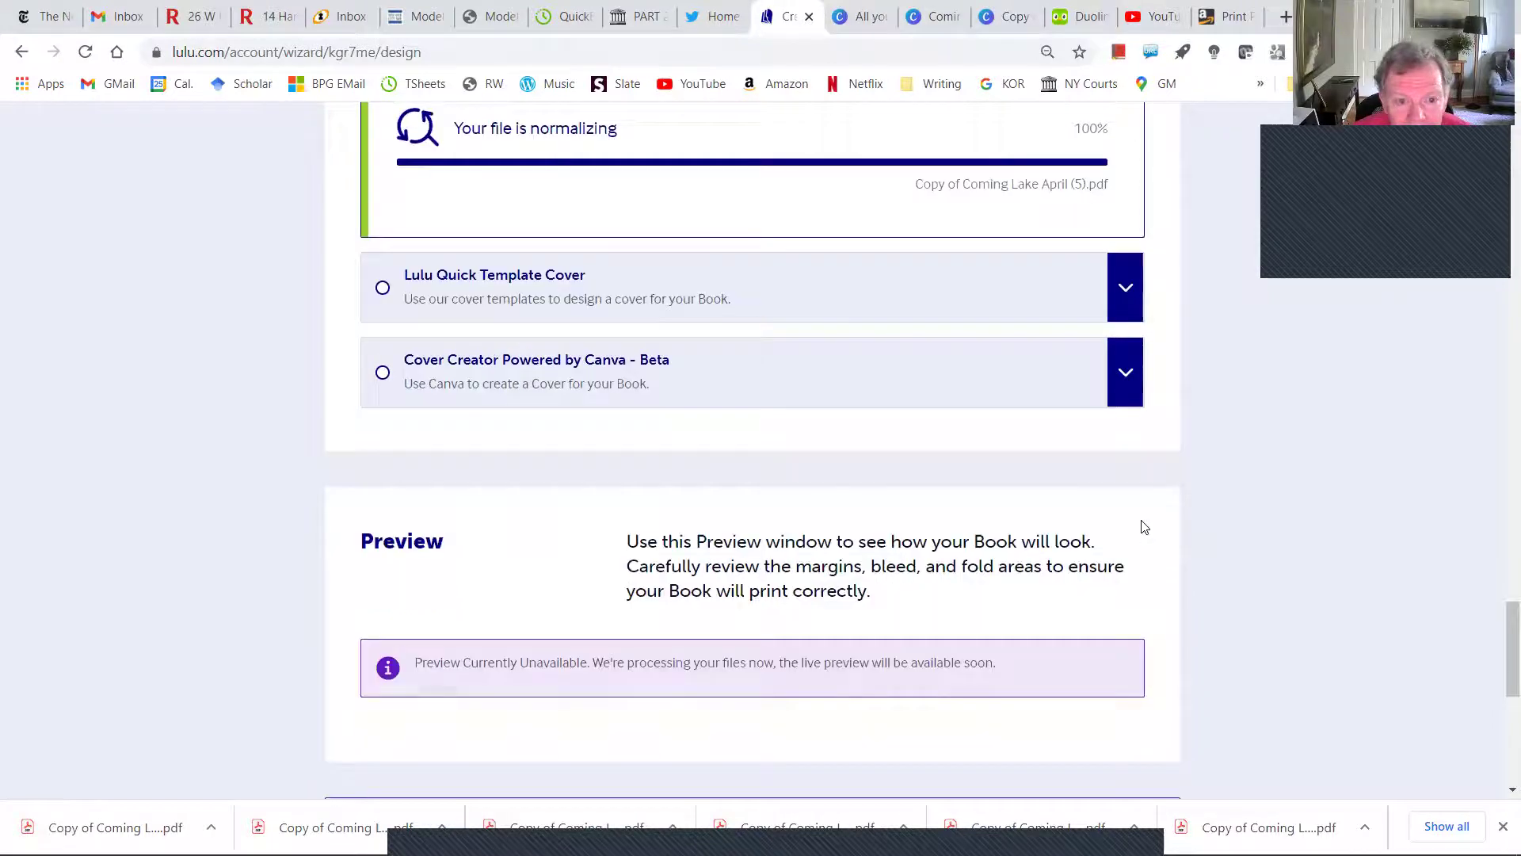
pyautogui.scroll(-5, 1169, 513)
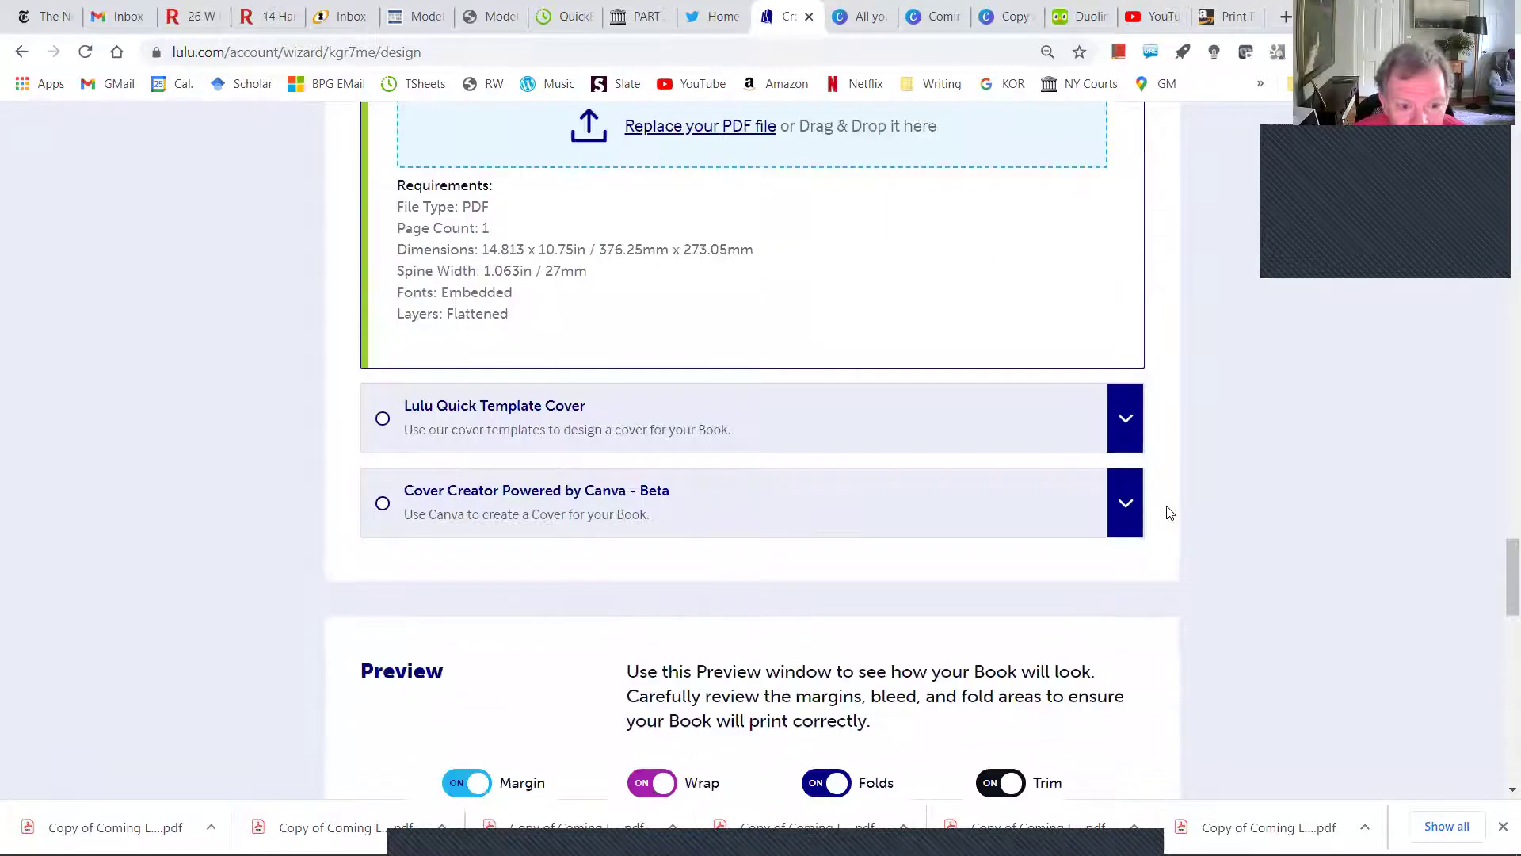
pyautogui.scroll(-2, 1169, 512)
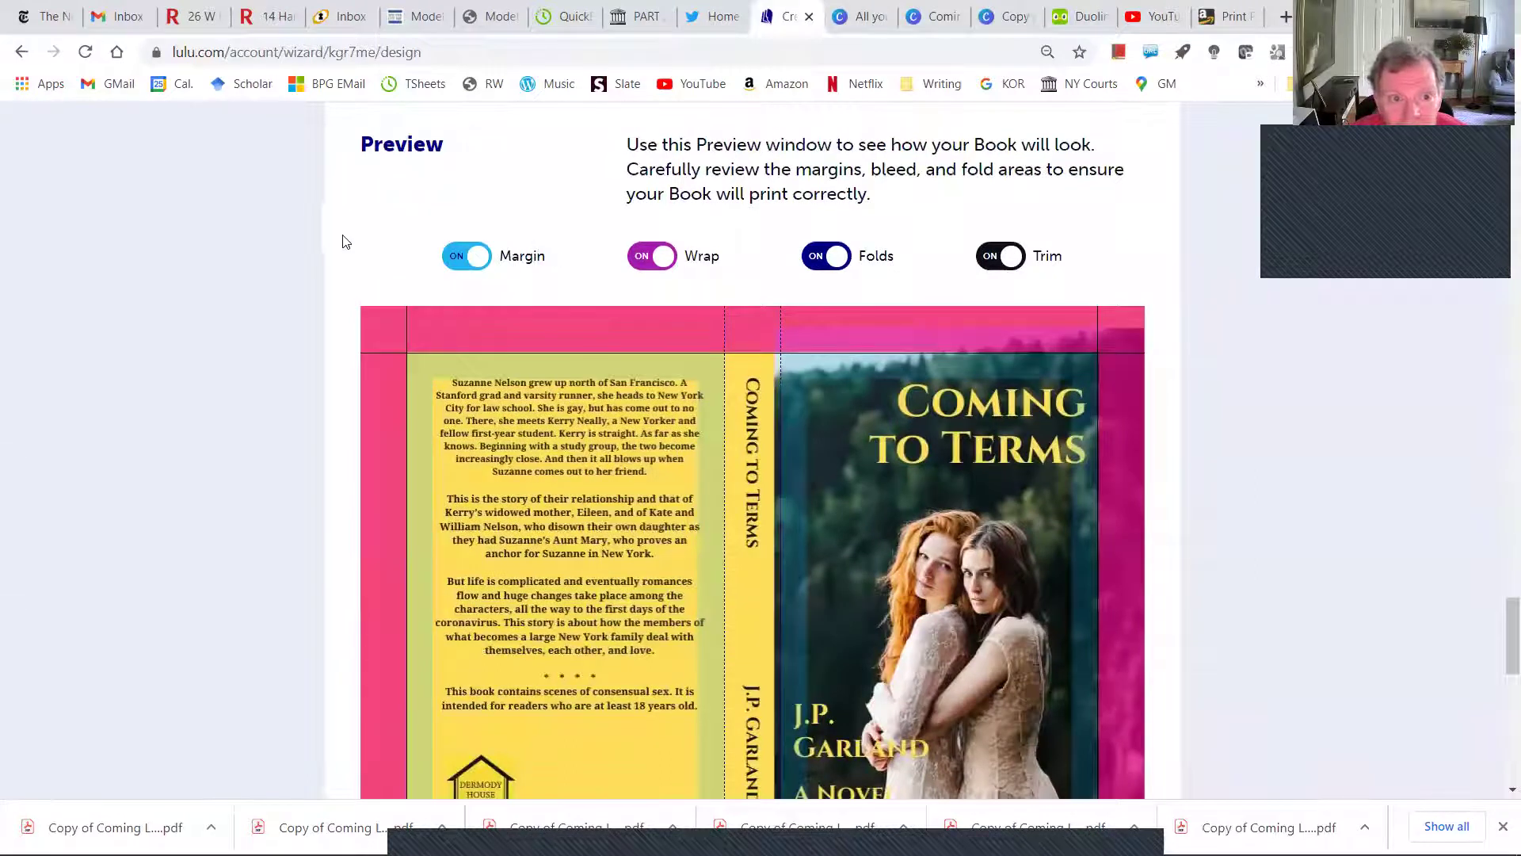
pyautogui.click(467, 255)
pyautogui.scroll(-2, 1500, 484)
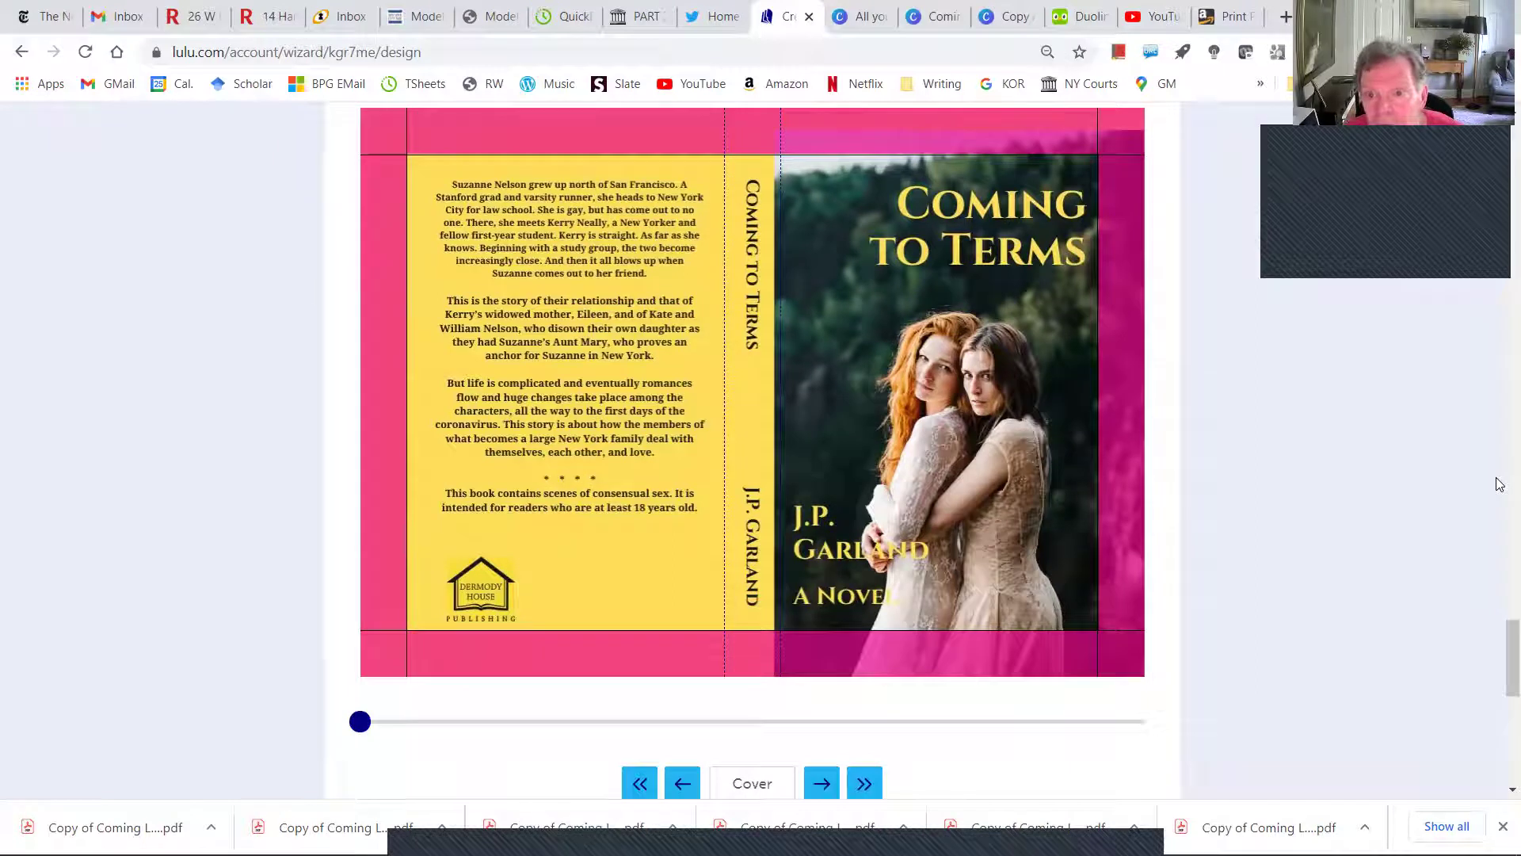
pyautogui.scroll(1, 1500, 484)
pyautogui.scroll(-1, 1500, 485)
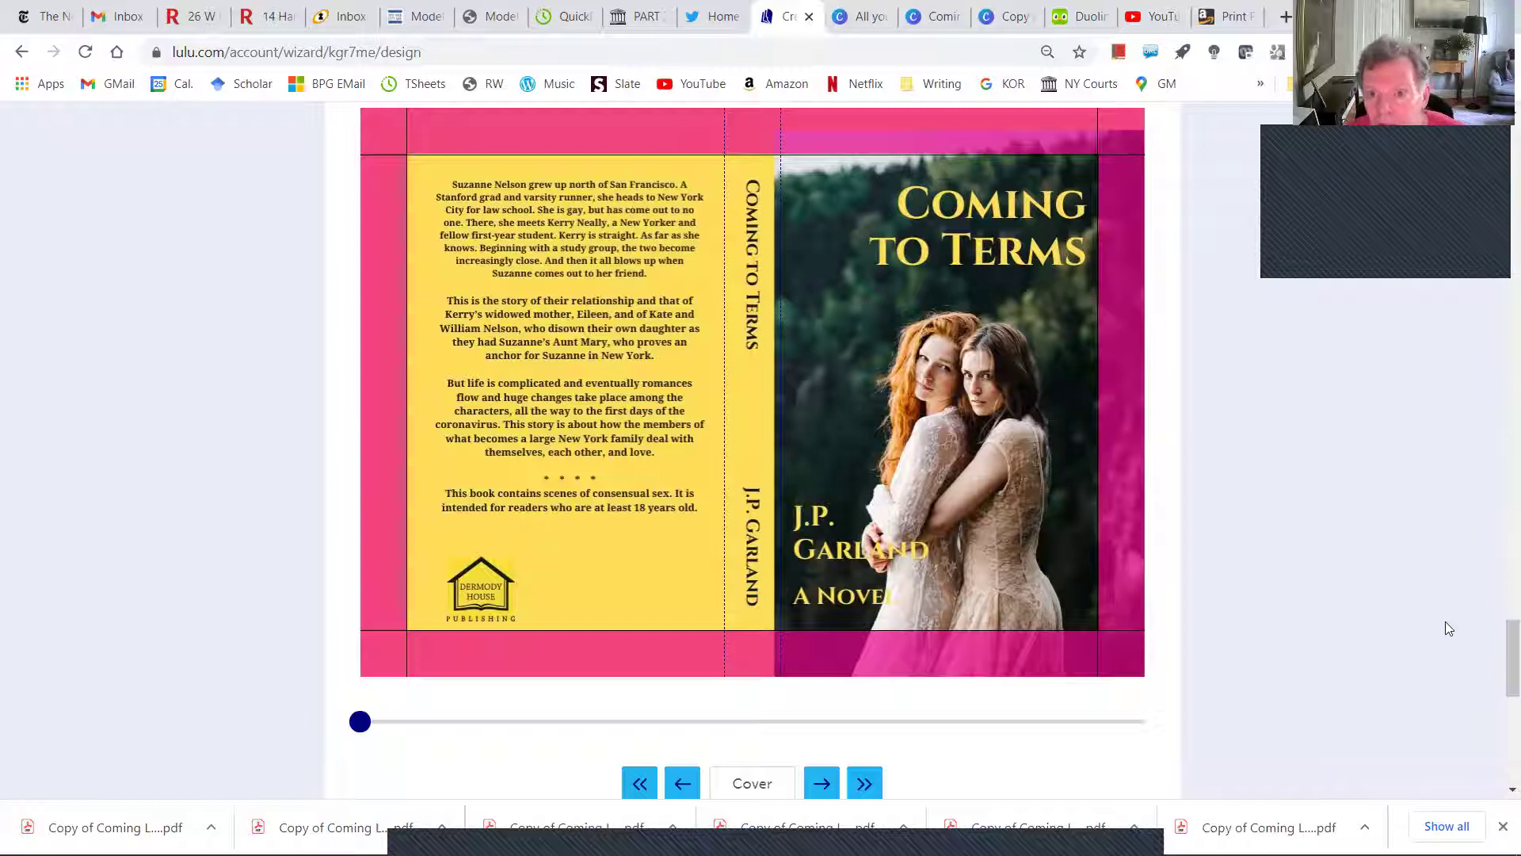
# - Switch back to Canva, dismiss the download confirmation, and move the front-cover title slightly down and left, comparing it with the Lulu preview
pyautogui.click(1006, 16)
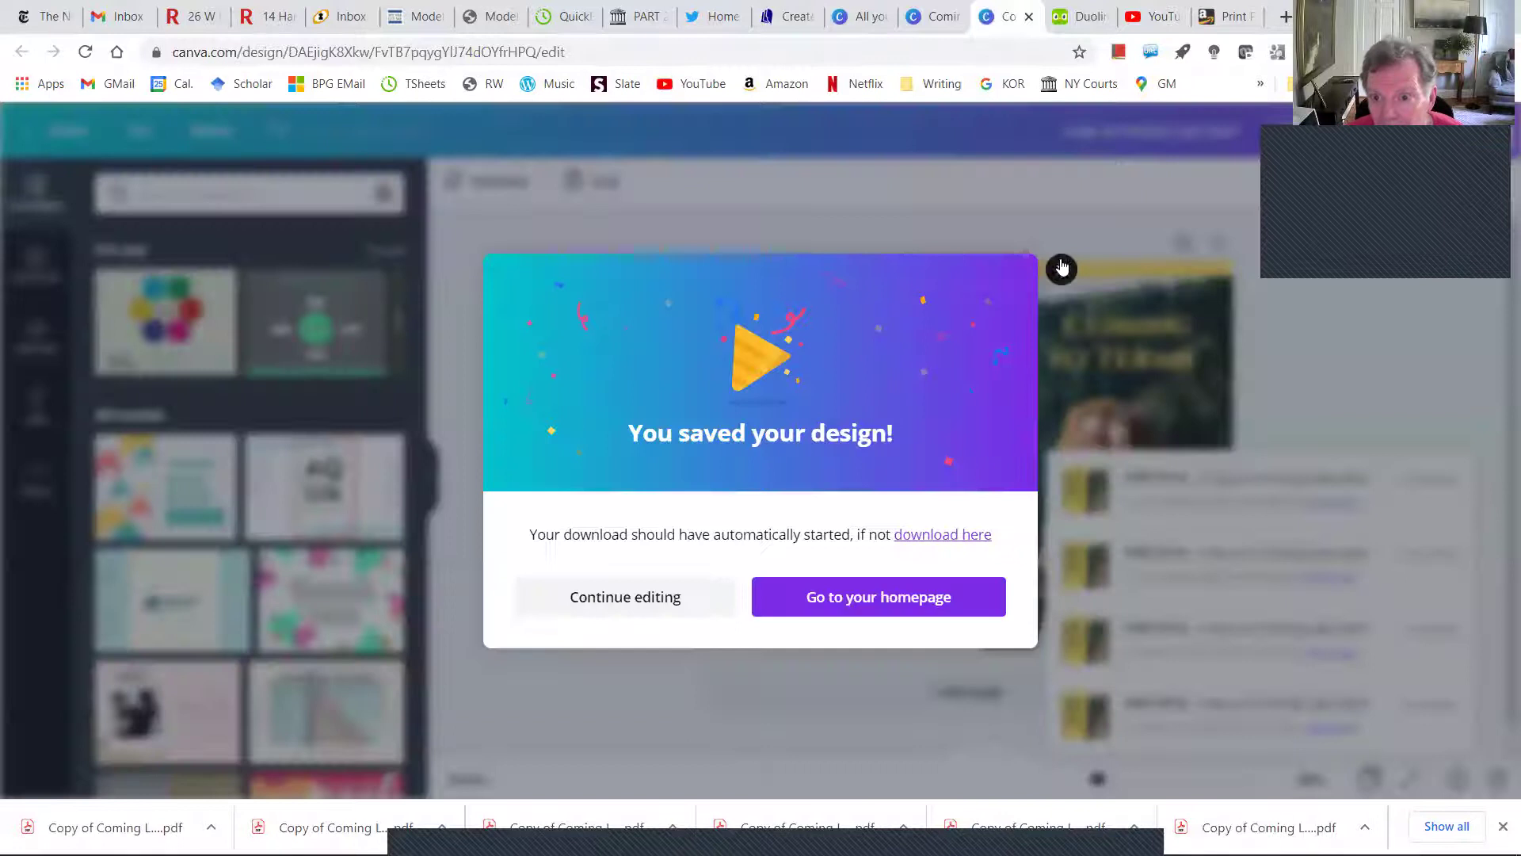
pyautogui.click(1061, 269)
pyautogui.moveTo(1138, 341); pyautogui.dragTo(1186, 352)
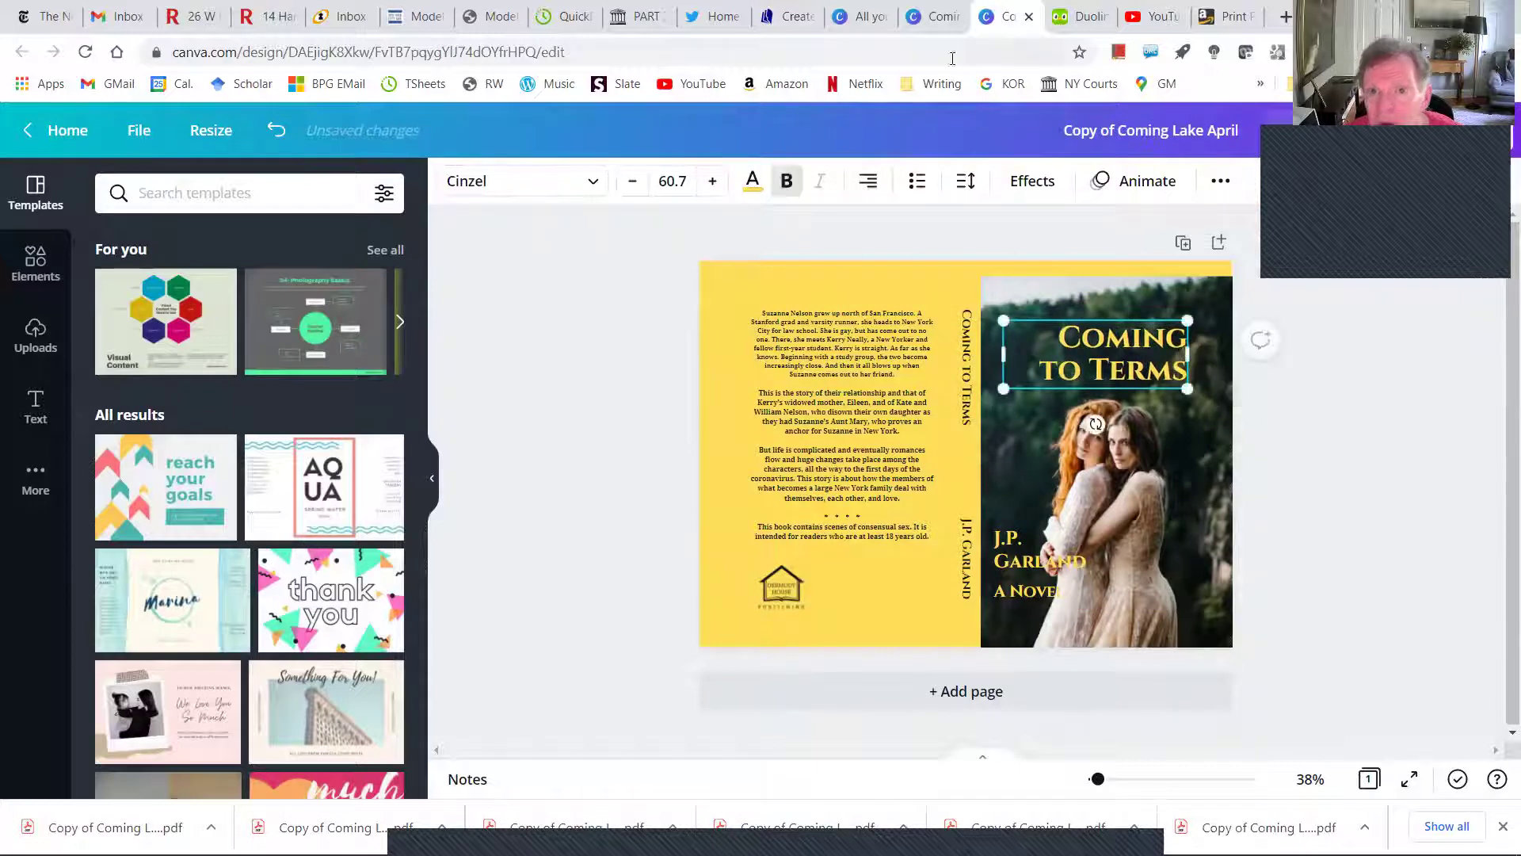
pyautogui.click(793, 16)
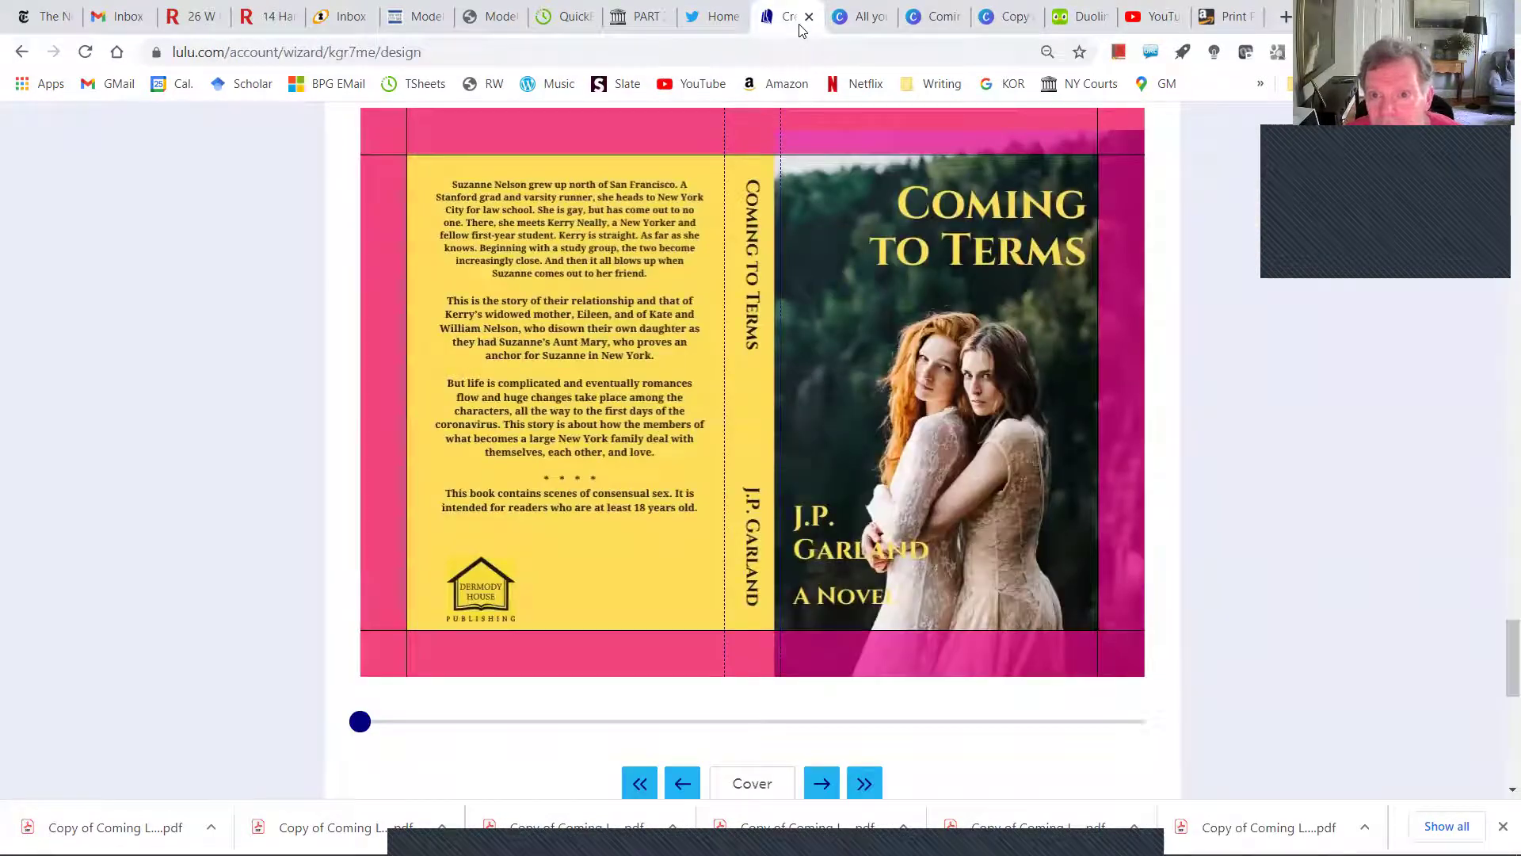
pyautogui.click(1008, 18)
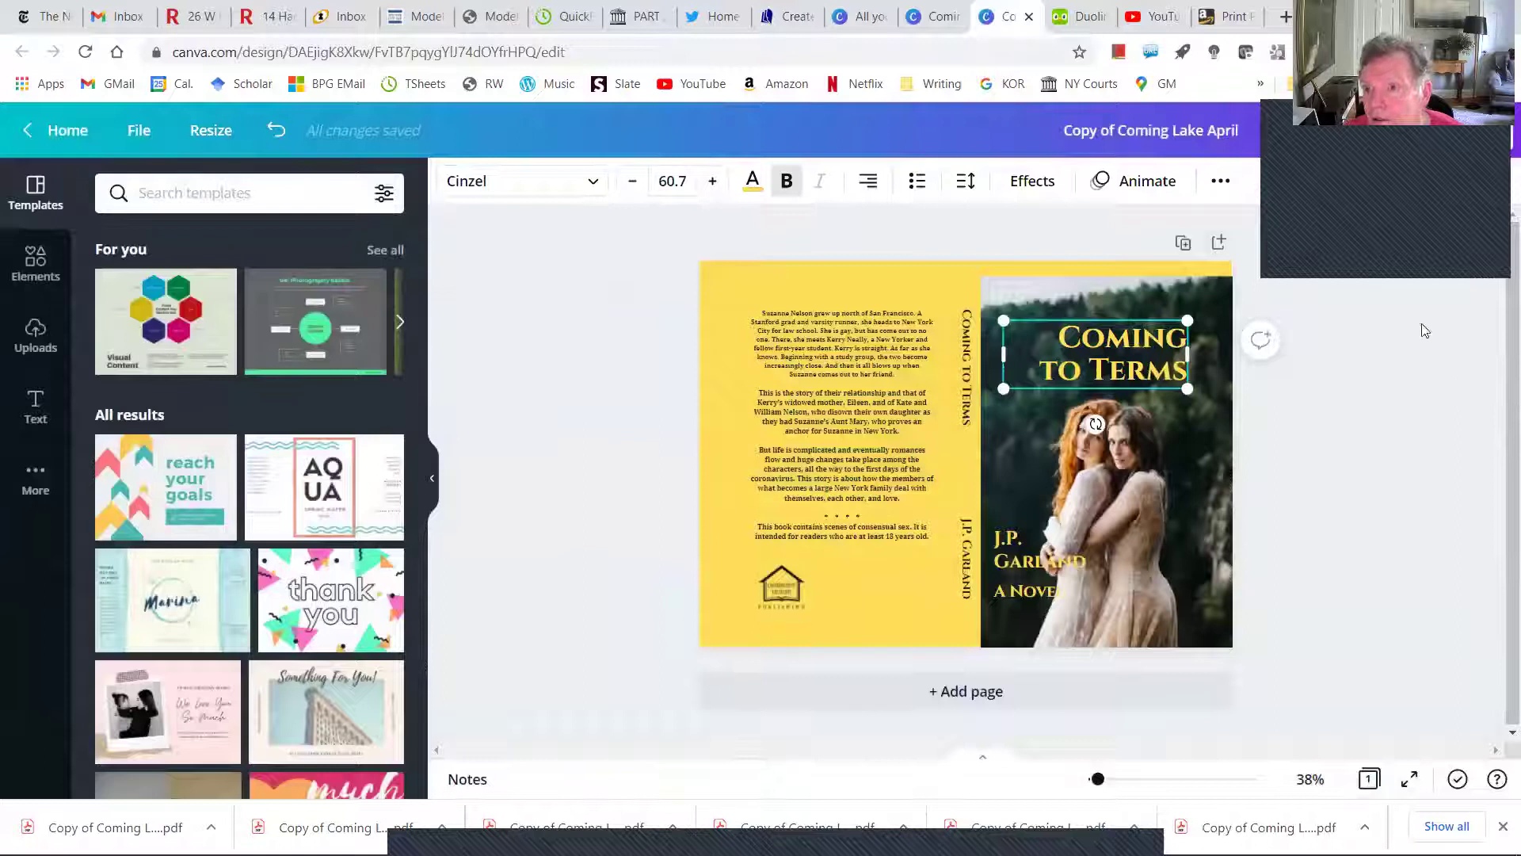
# - Download the cover with the repositioned title as a PDF Print file
pyautogui.click(1404, 138)
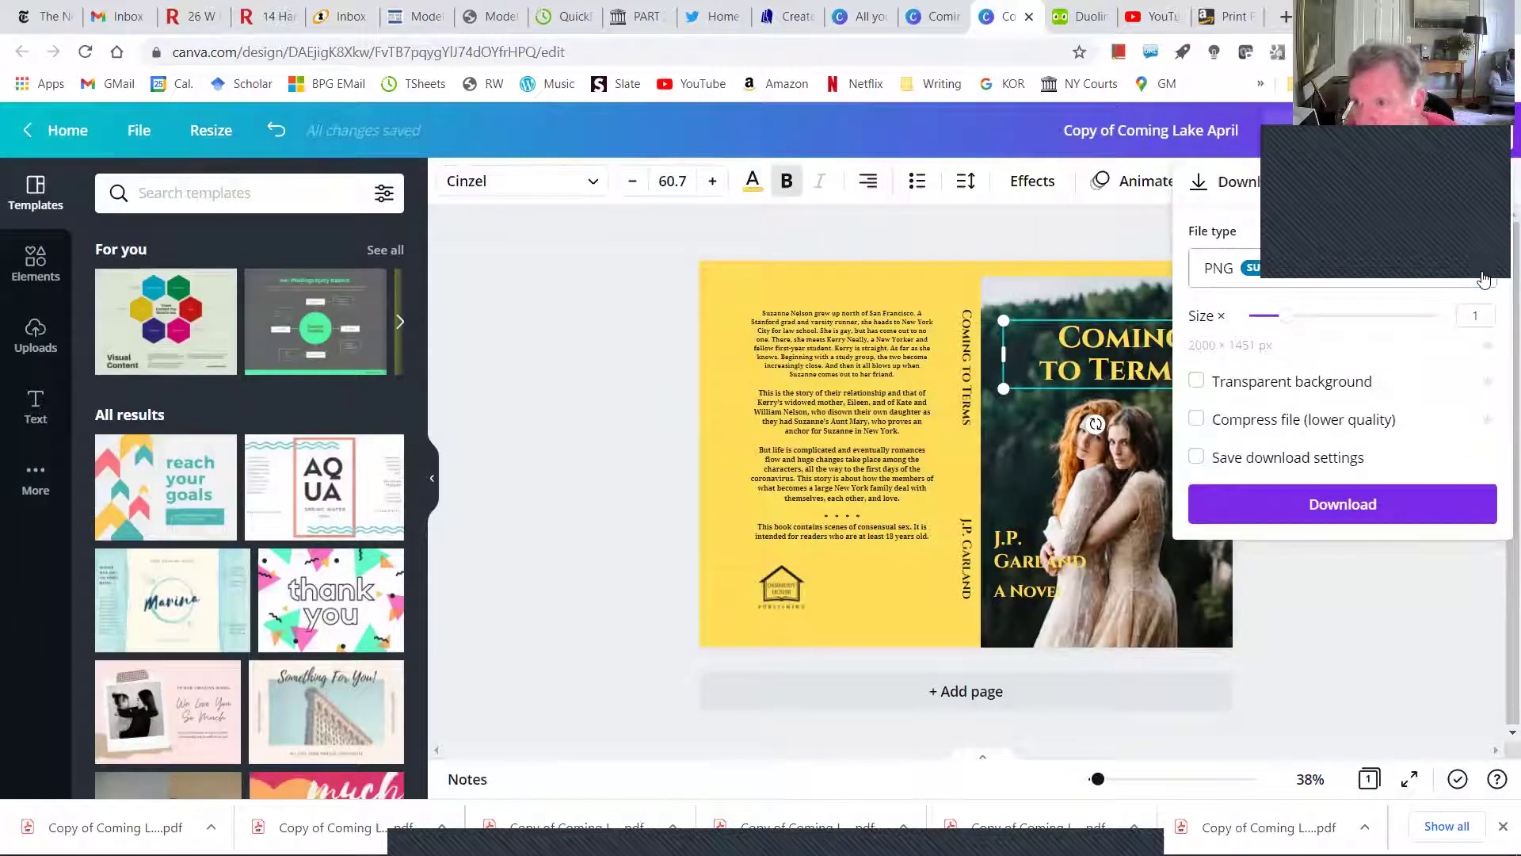
pyautogui.click(1478, 277)
pyautogui.click(1351, 444)
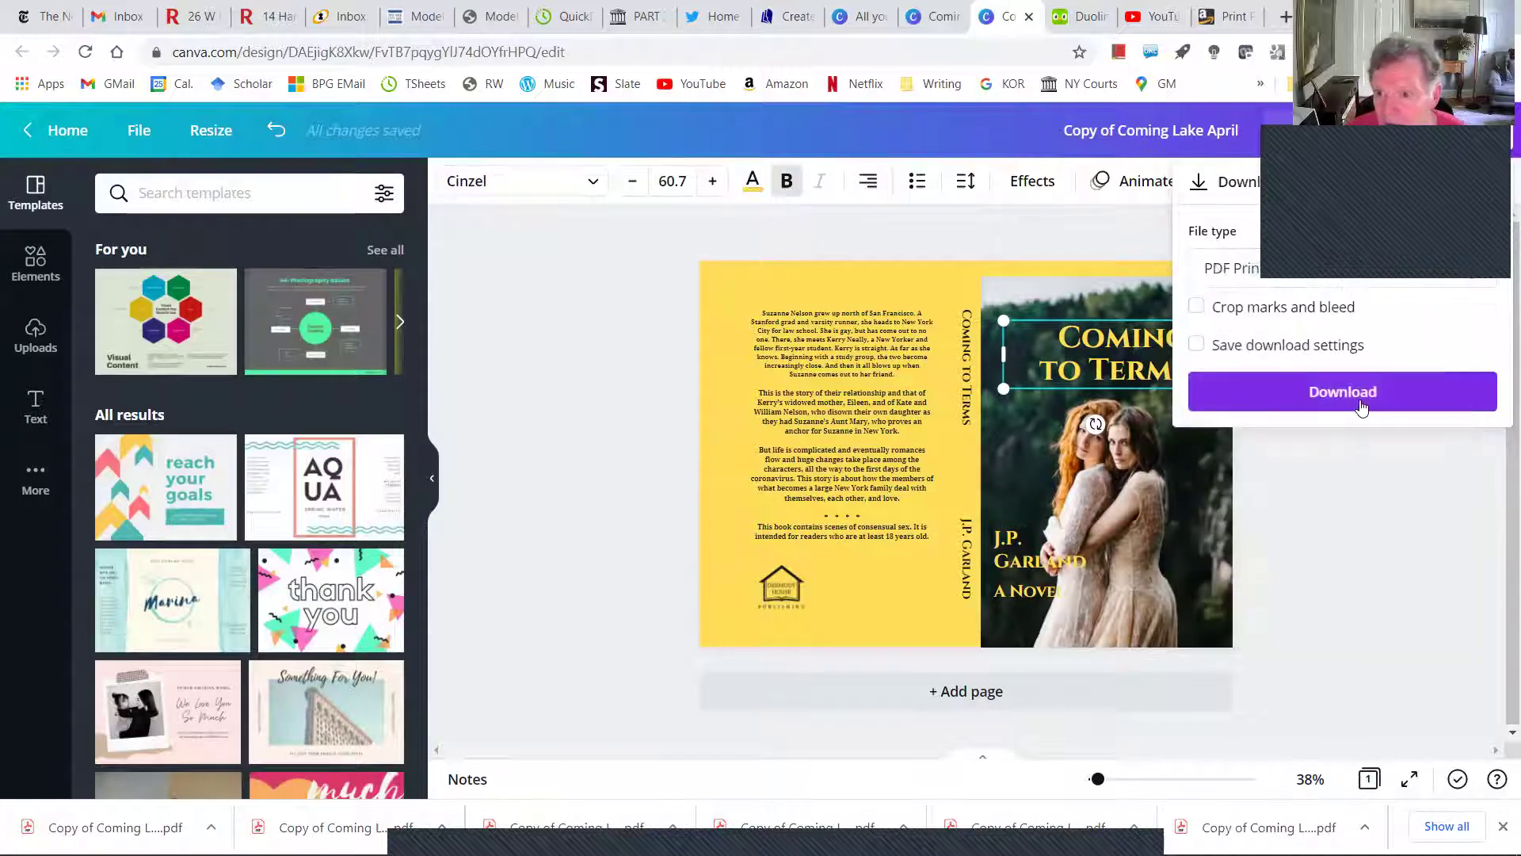
pyautogui.click(1360, 395)
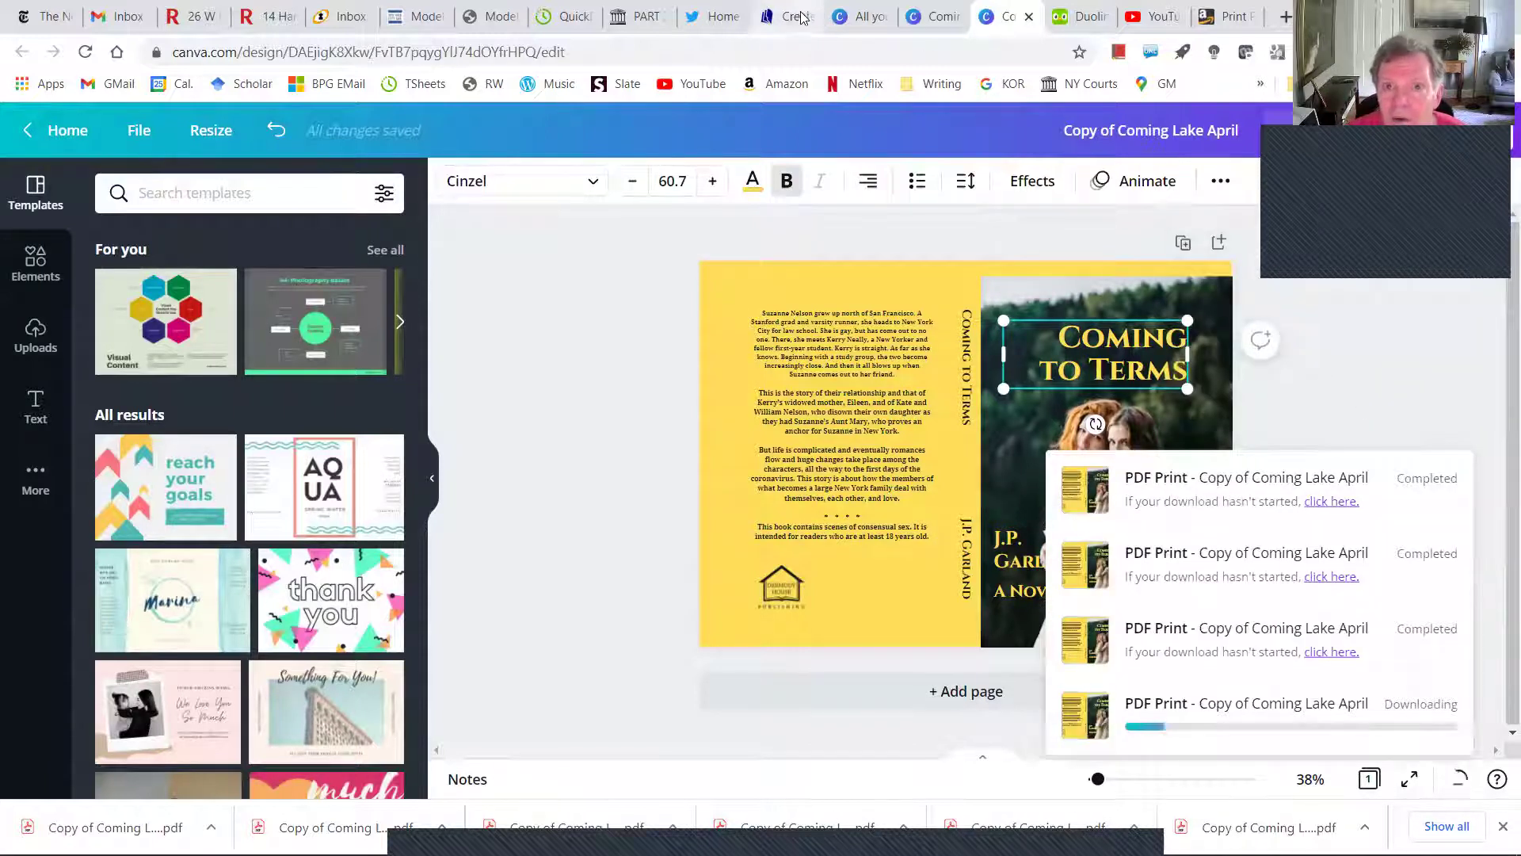
# - Switch to Lulu and replace the uploaded cover with "Copy of Coming Lake April (6).pdf" from the Downloads folder
pyautogui.click(784, 16)
pyautogui.scroll(10, 645, 476)
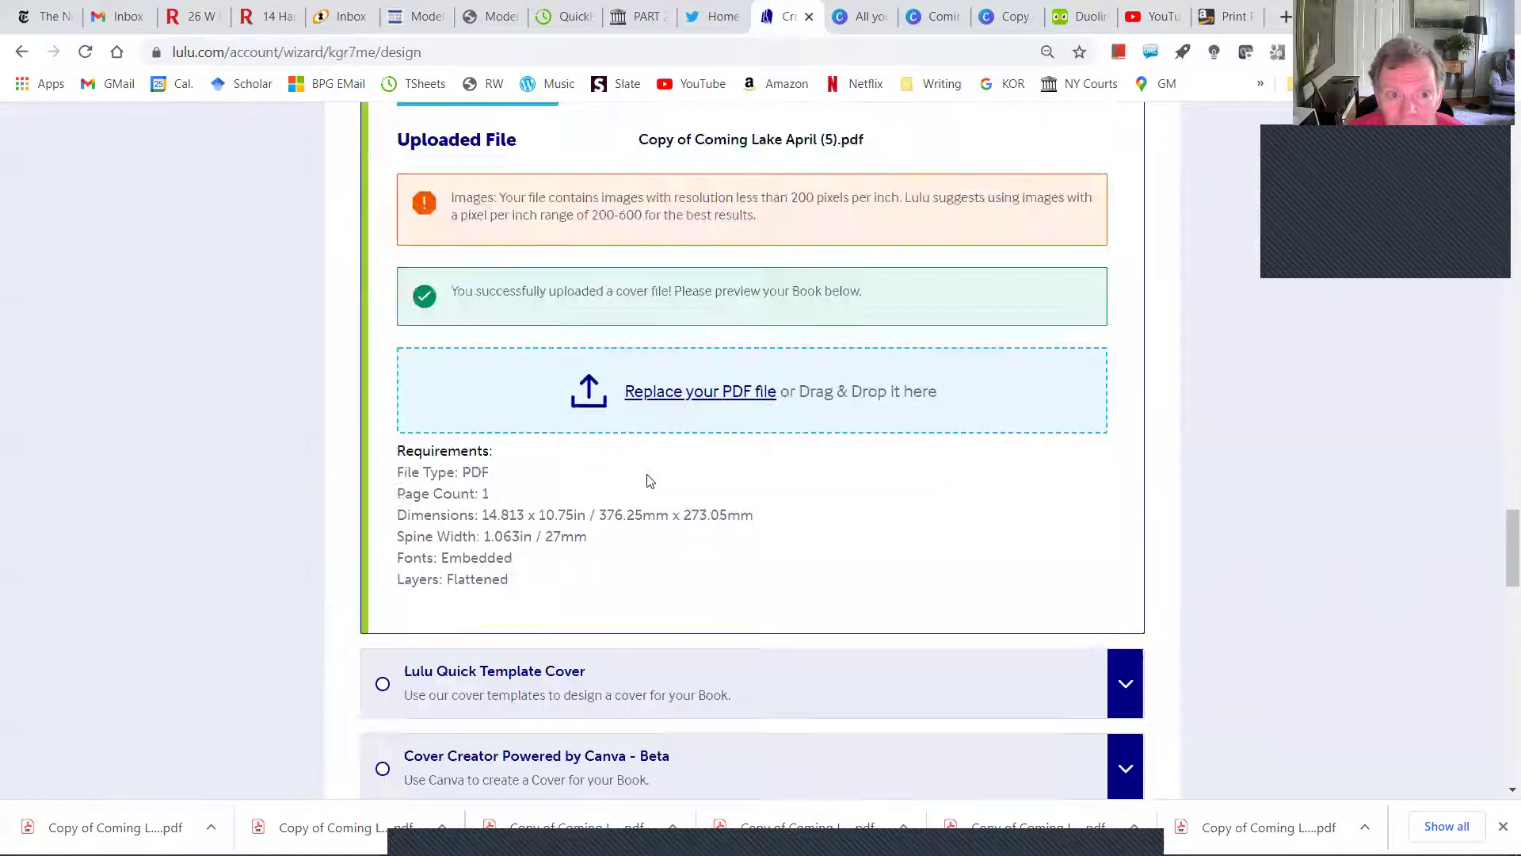
pyautogui.click(664, 394)
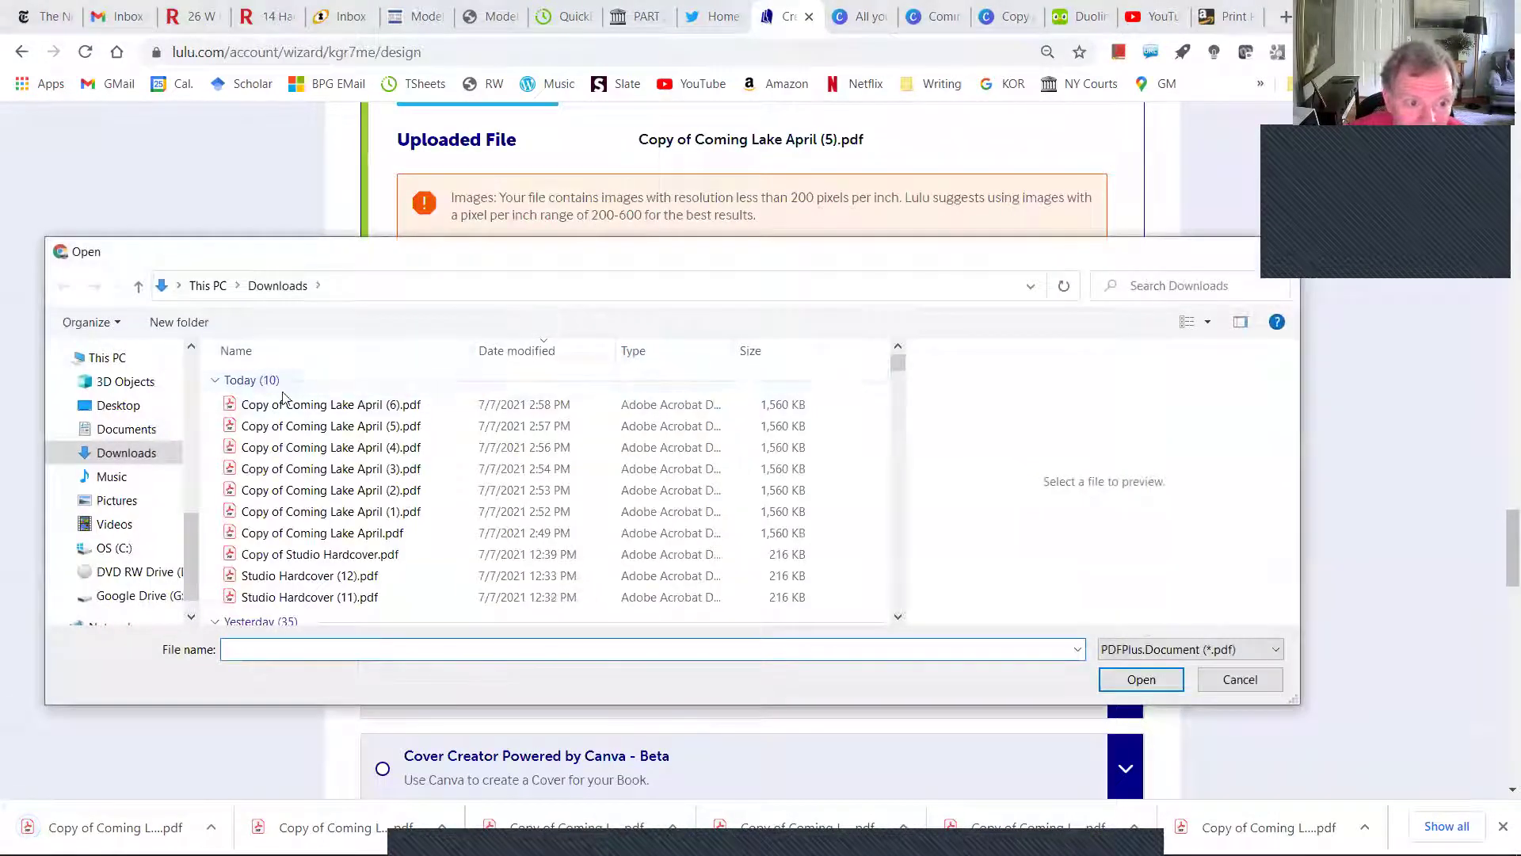
pyautogui.click(291, 406)
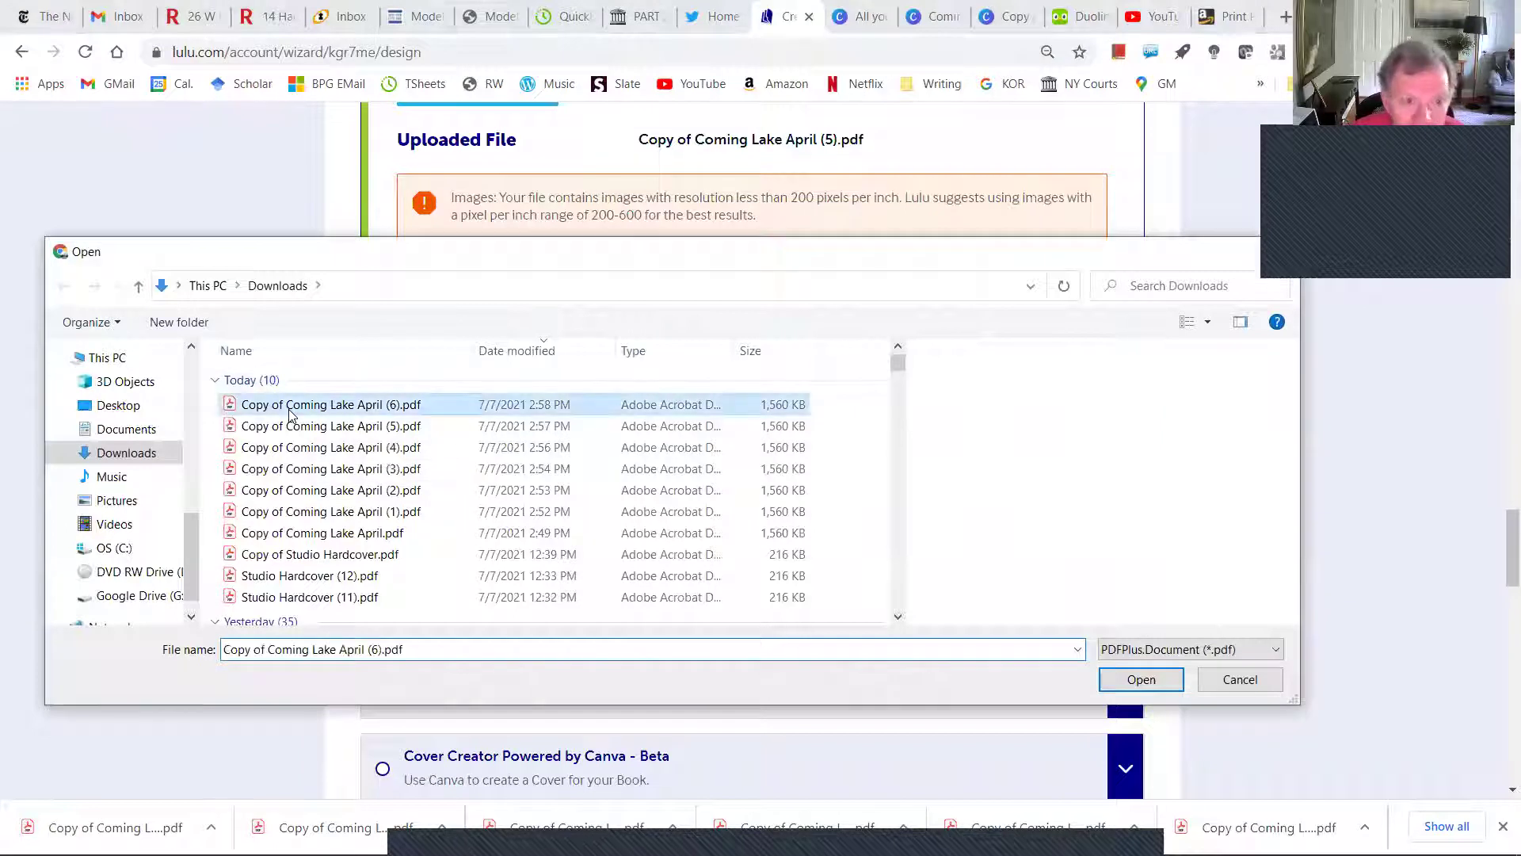
pyautogui.doubleClick(290, 408)
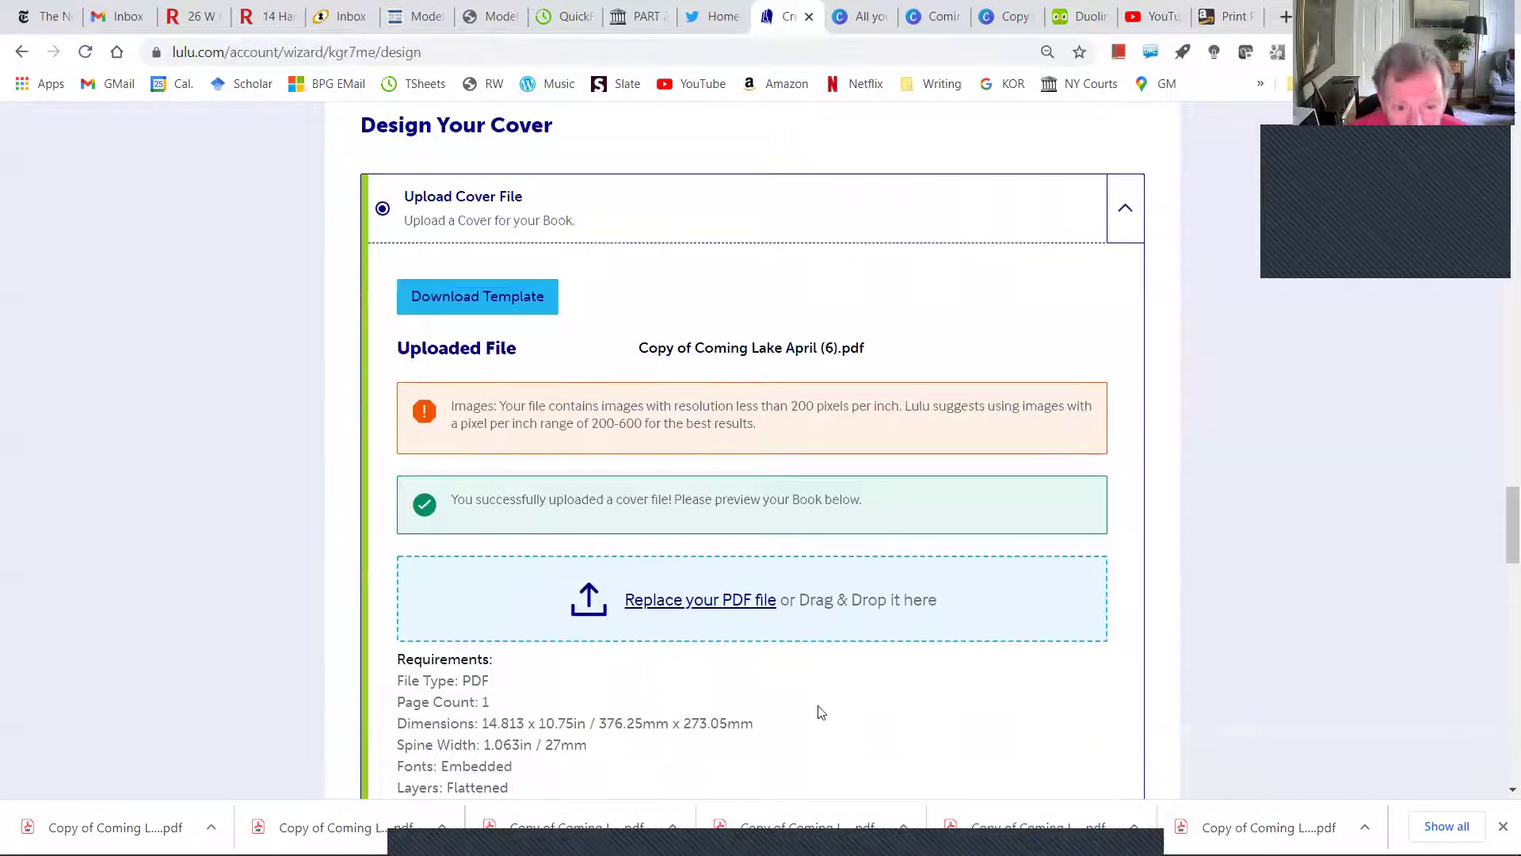
# - Examine the updated cover preview with the margin guide hidden, checking the title position and the photo's edge against the spine fold
pyautogui.scroll(-10, 821, 711)
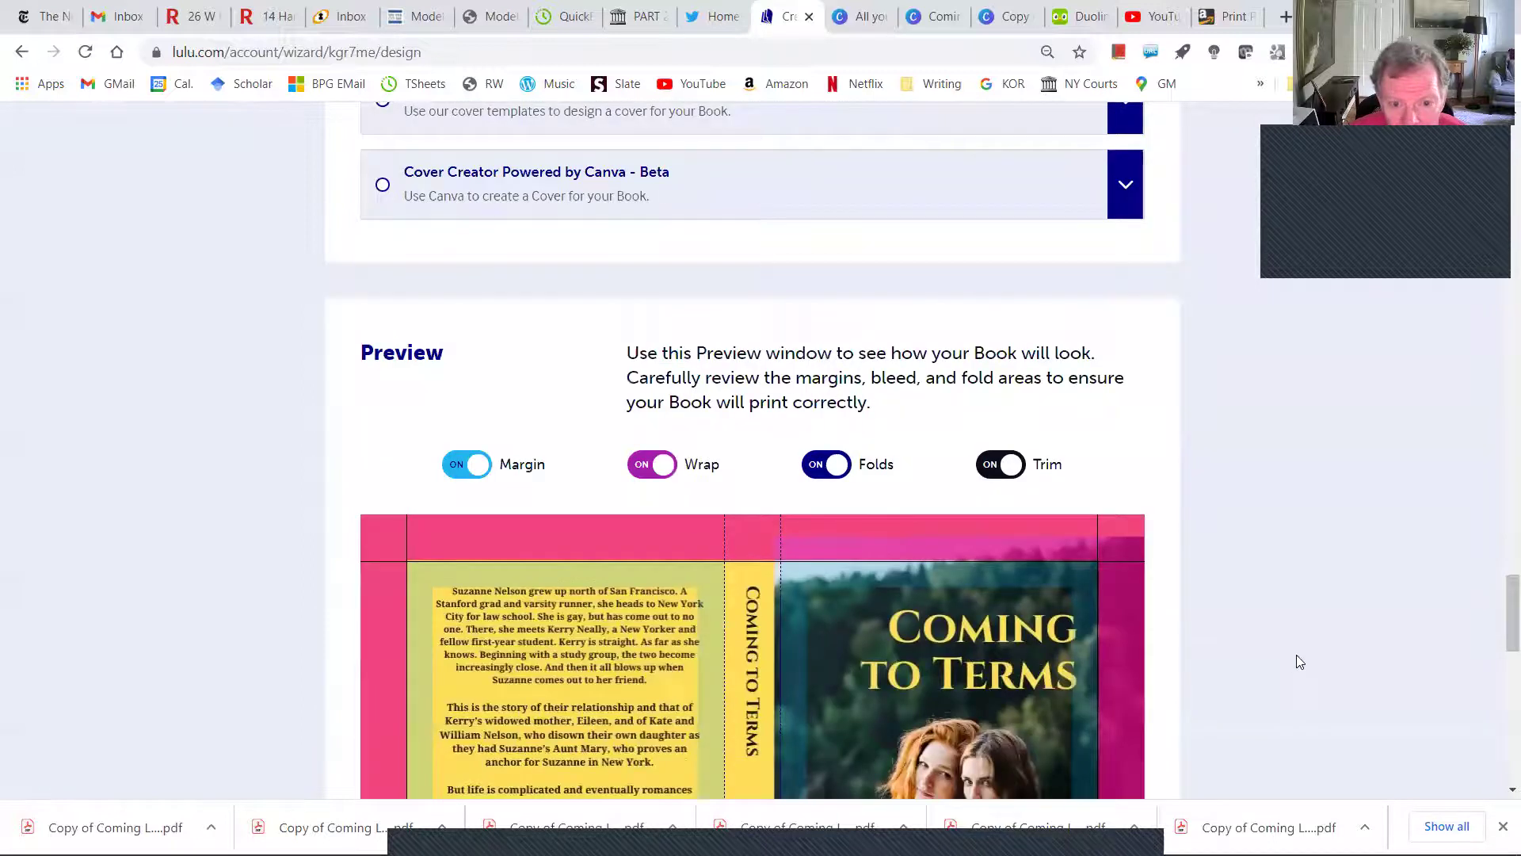
pyautogui.scroll(-3, 1296, 659)
pyautogui.scroll(-1, 1299, 658)
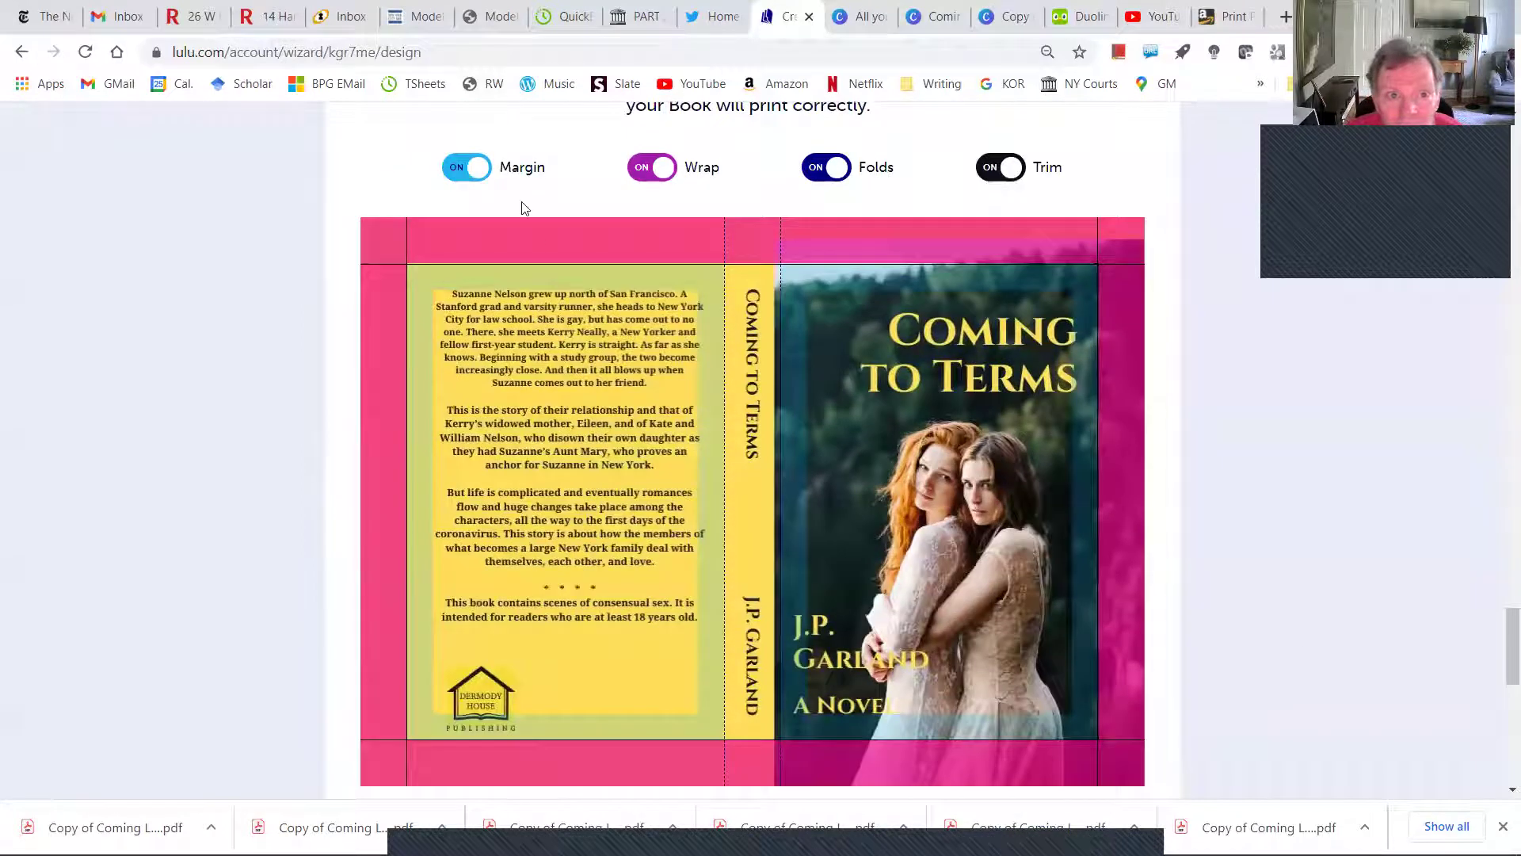
pyautogui.click(468, 168)
pyautogui.scroll(-1, 1421, 475)
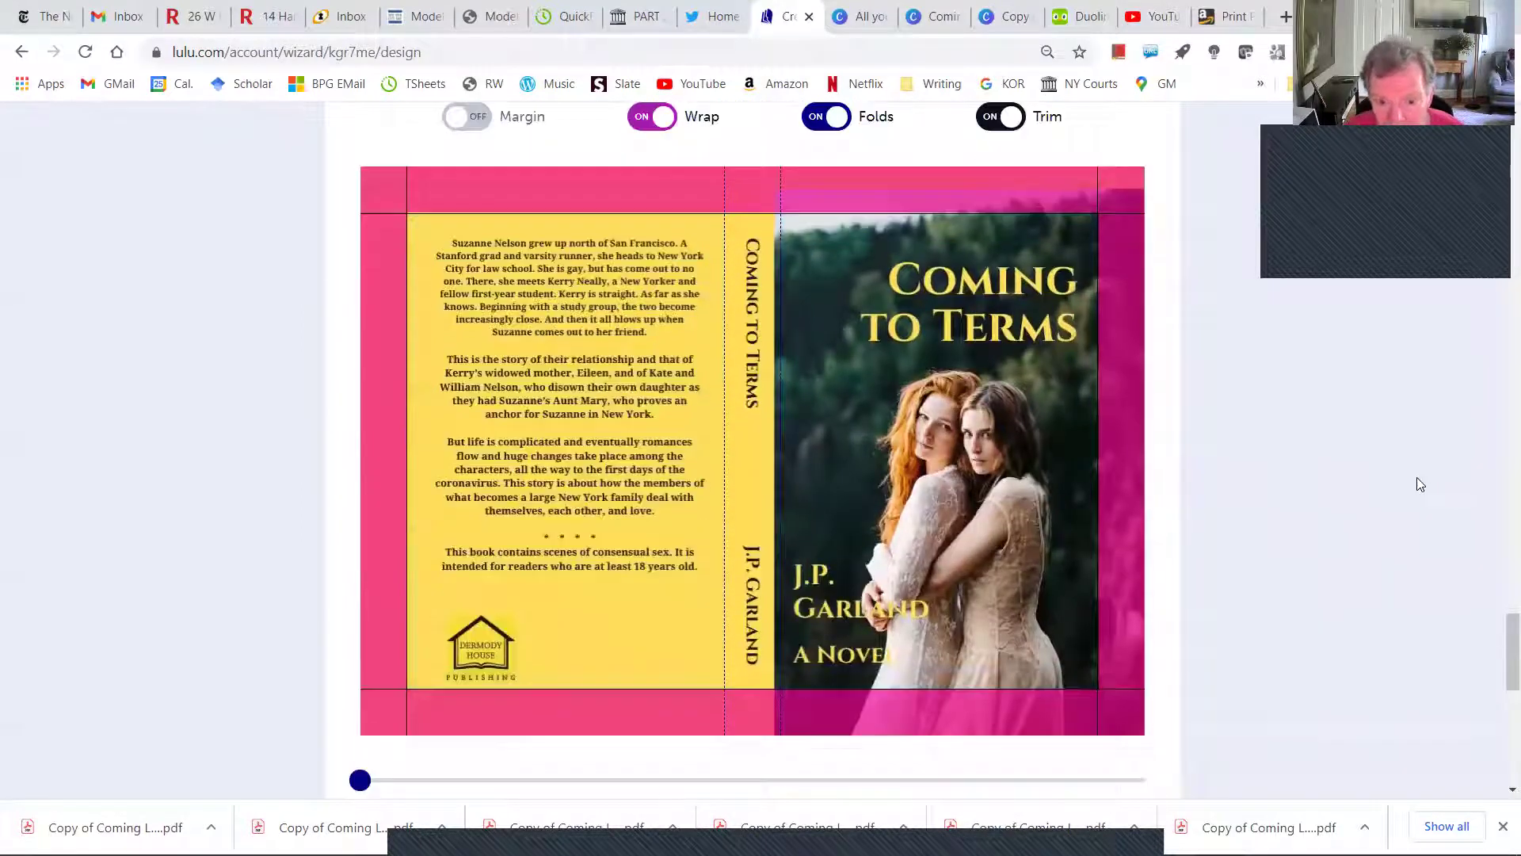
pyautogui.scroll(-1, 1419, 483)
pyautogui.scroll(4, 1420, 479)
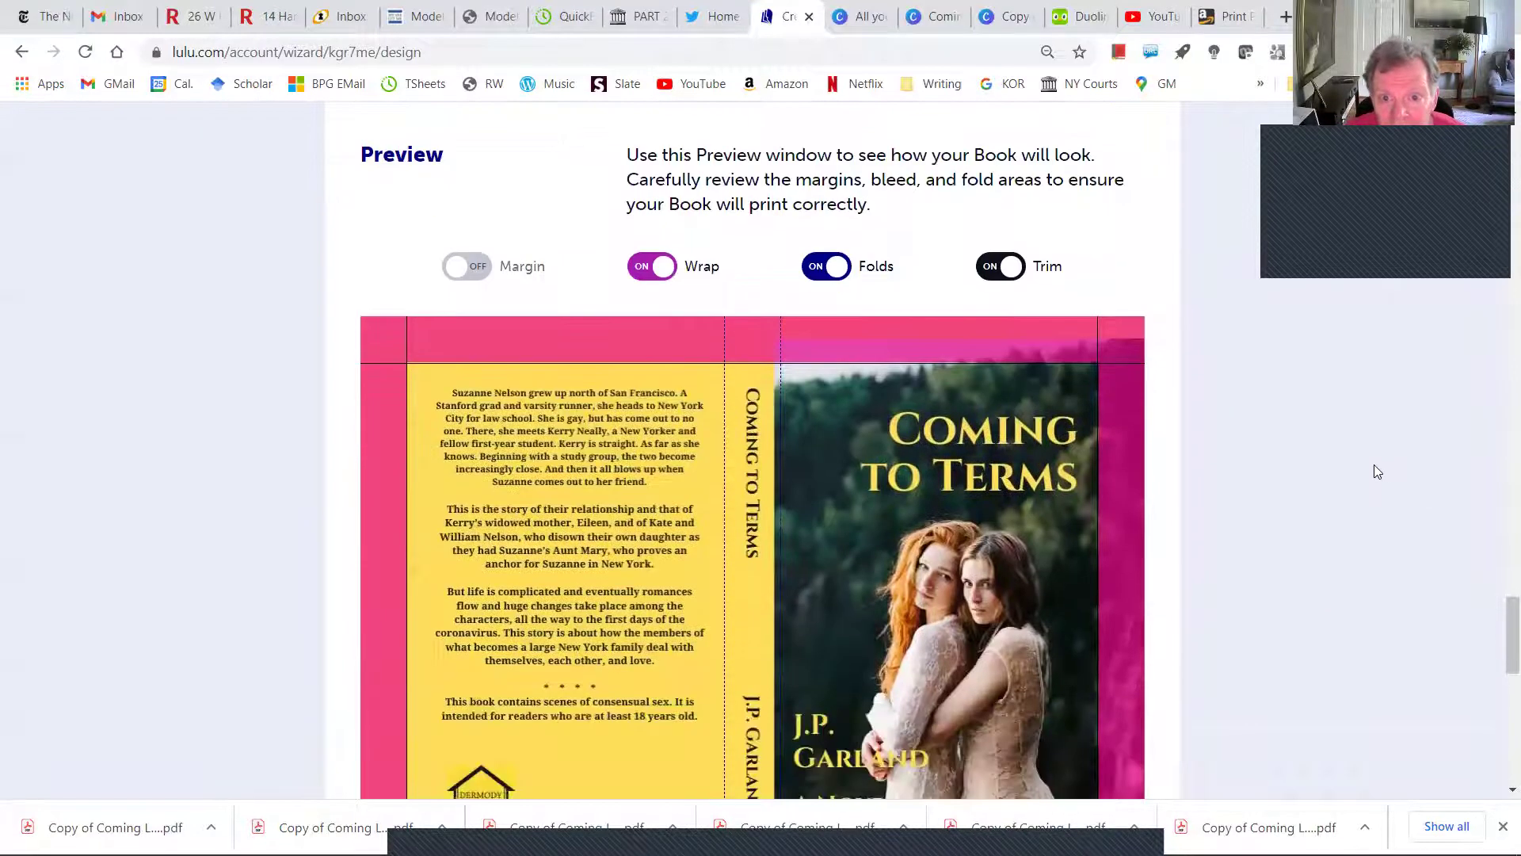
pyautogui.scroll(-1, 1374, 465)
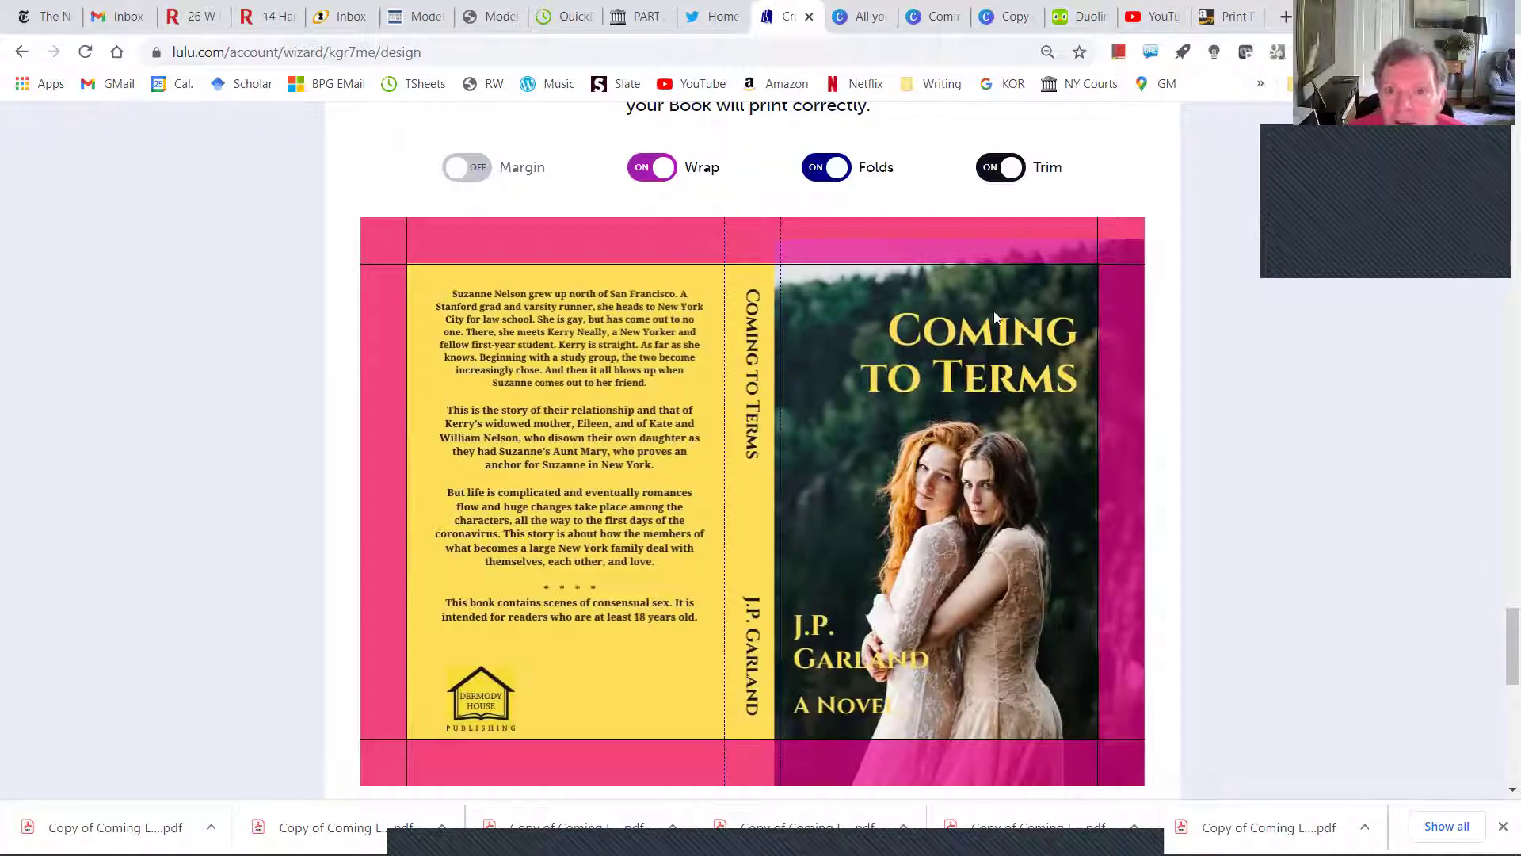
# - Switch back to Canva, dismiss the download confirmation, and pull the front-cover photo's left edge slightly inward, away from the spine
pyautogui.click(1005, 24)
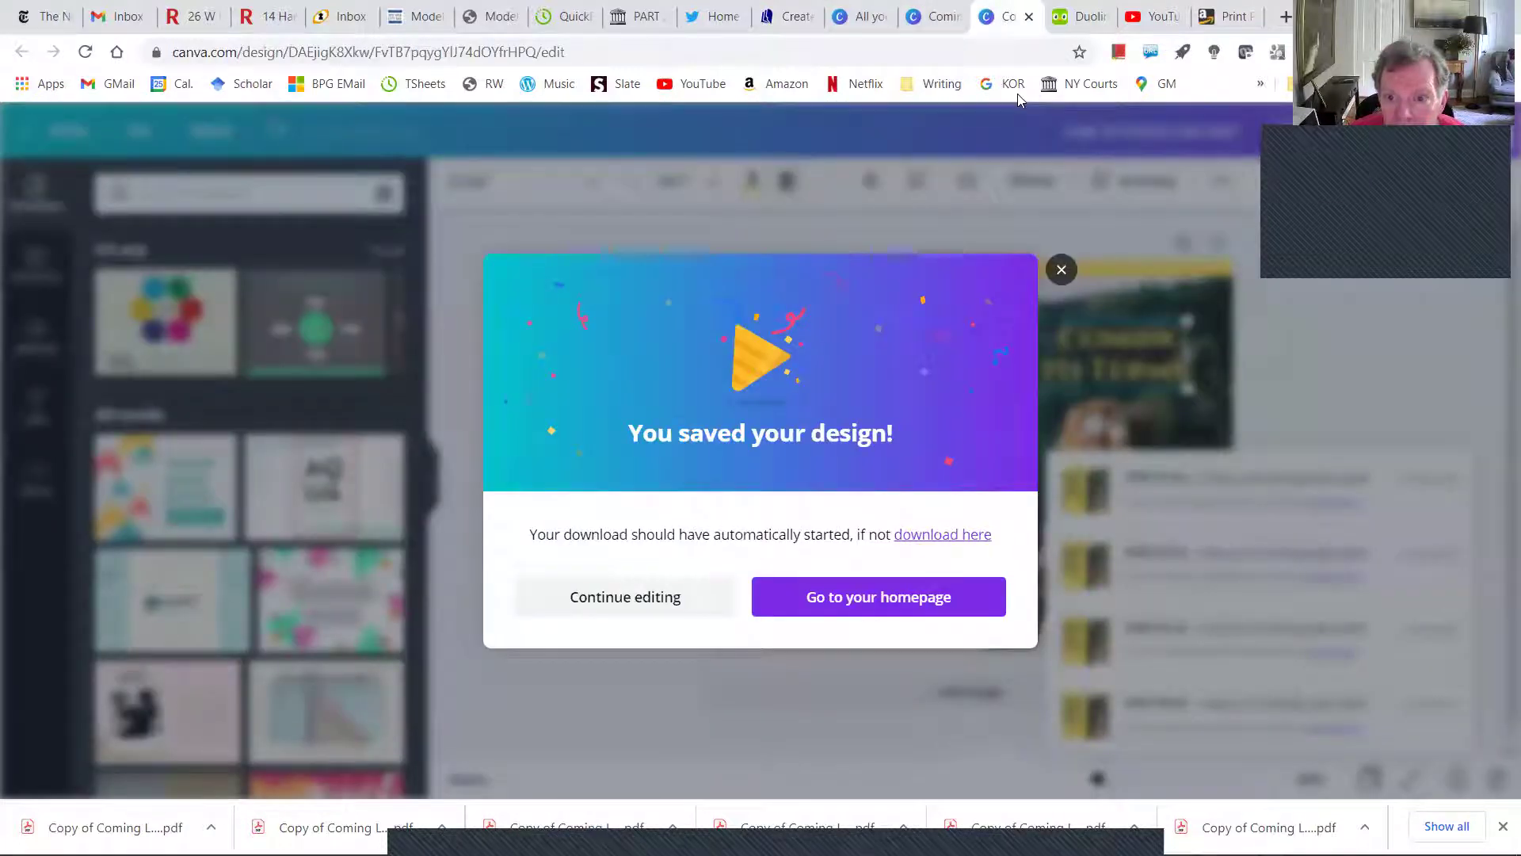
pyautogui.click(1062, 269)
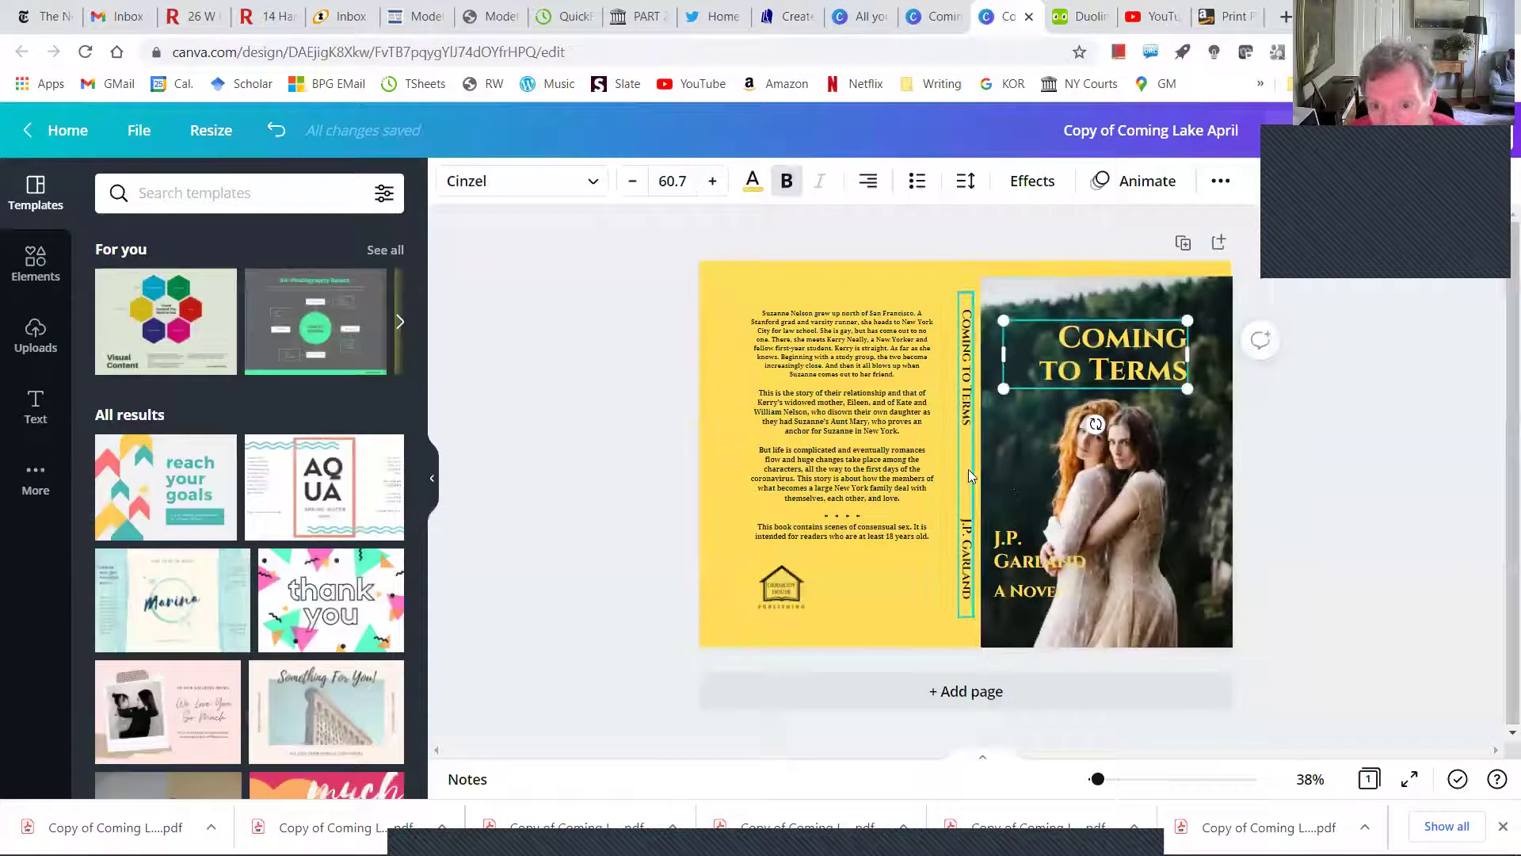
pyautogui.click(986, 463)
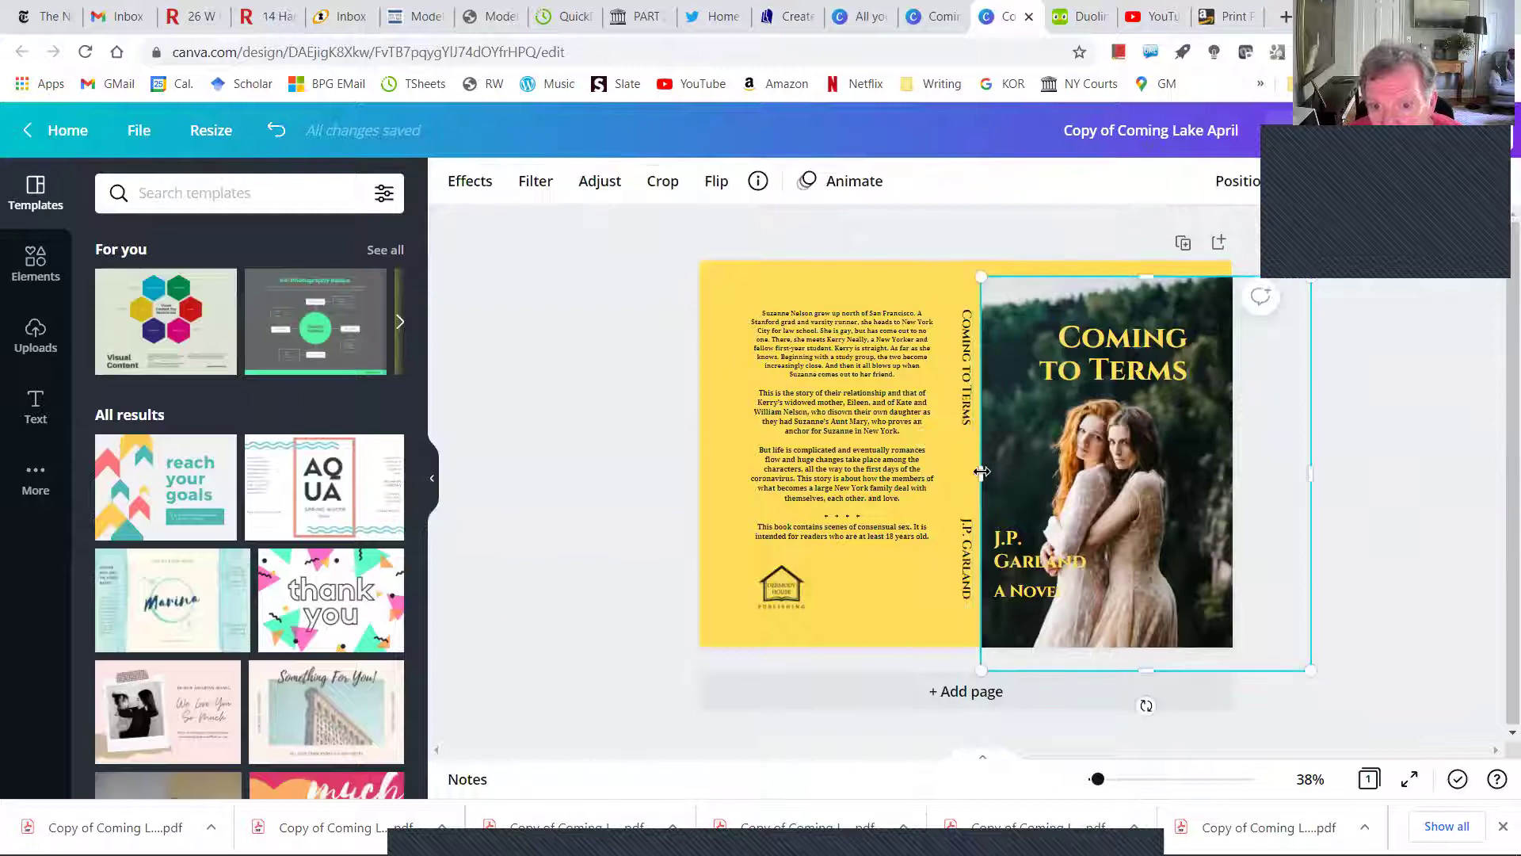
pyautogui.moveTo(988, 472); pyautogui.dragTo(992, 471)
pyautogui.click(1326, 309)
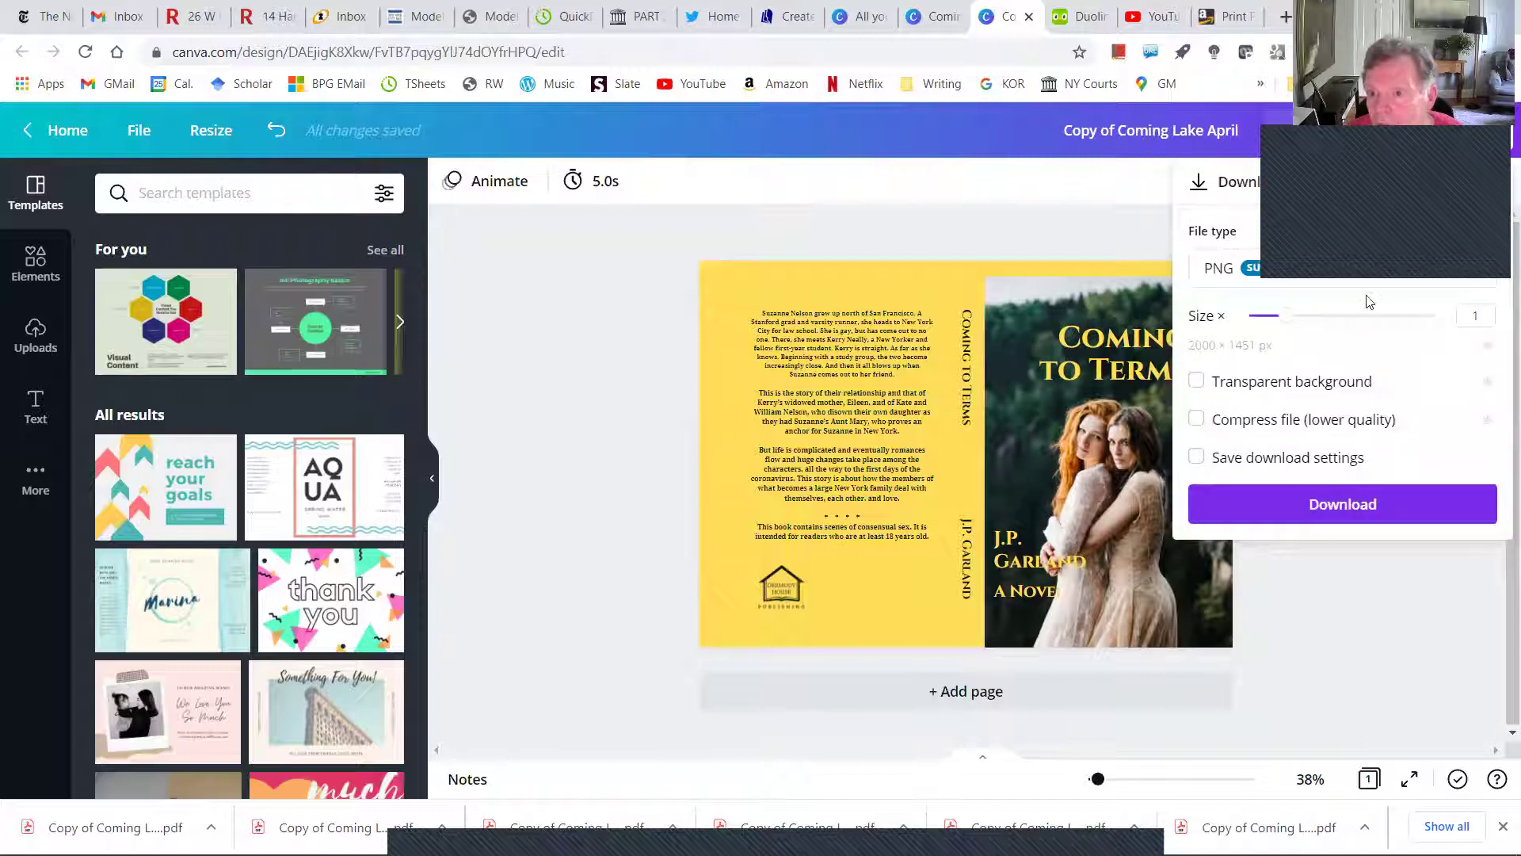
# - Download the cover with the adjusted photo edge as a PDF Print file and switch to Lulu's cover design page
pyautogui.click(1432, 285)
pyautogui.click(1339, 452)
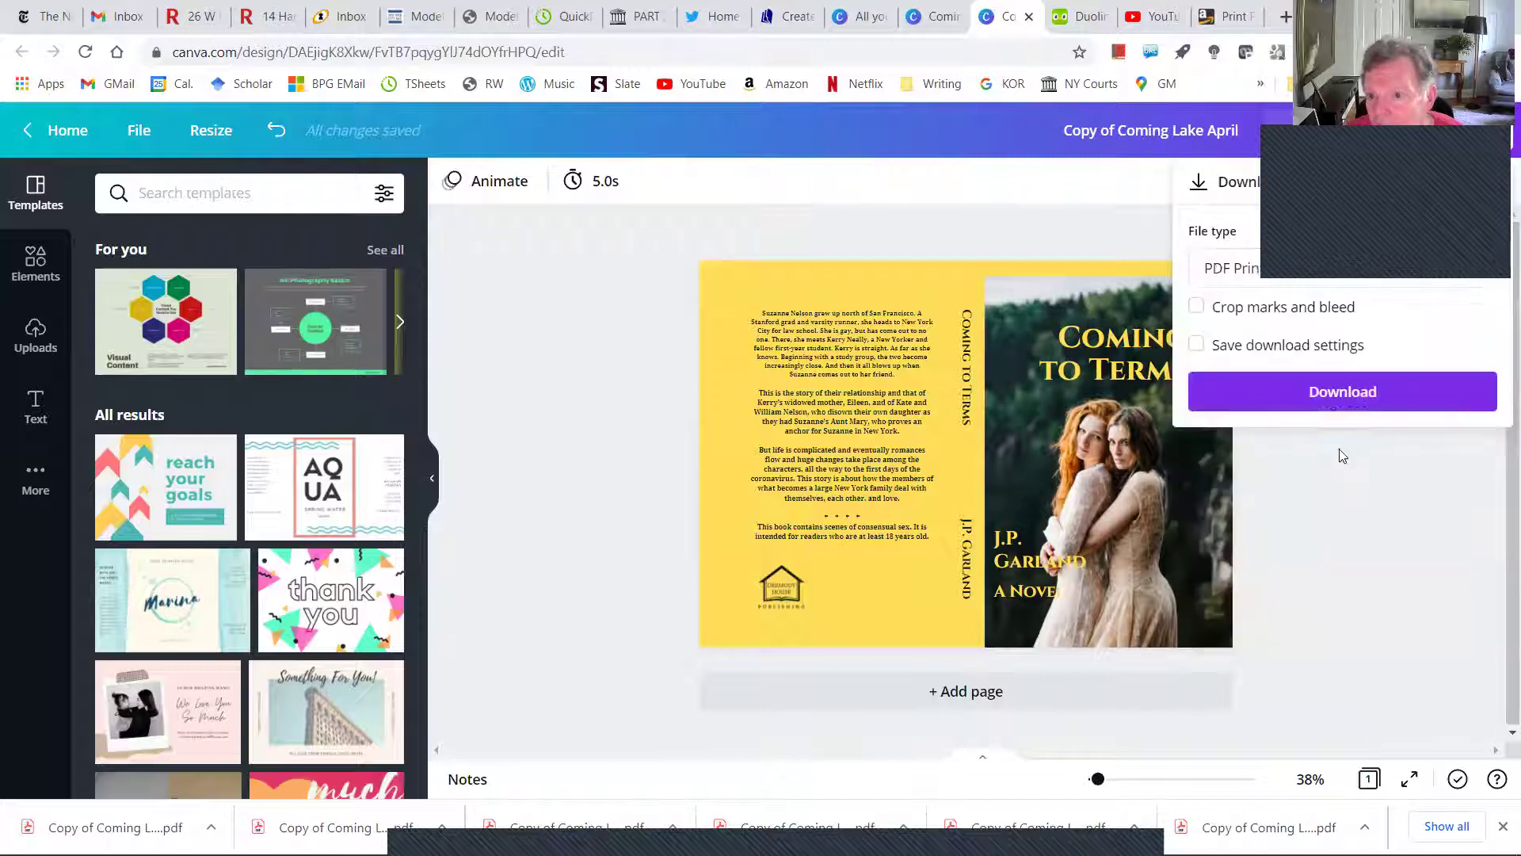
pyautogui.click(1402, 393)
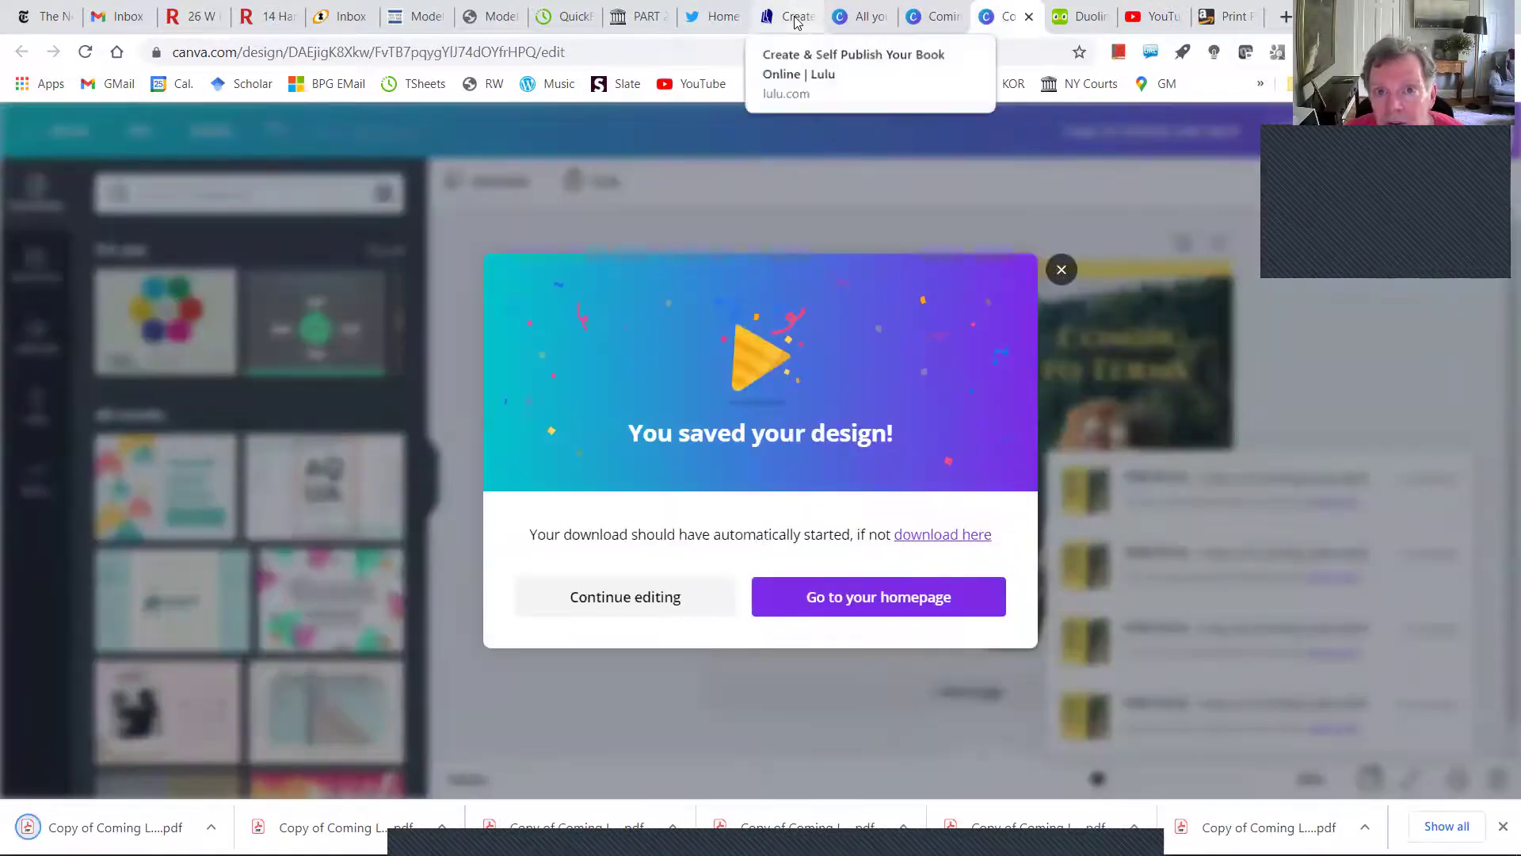
pyautogui.click(796, 22)
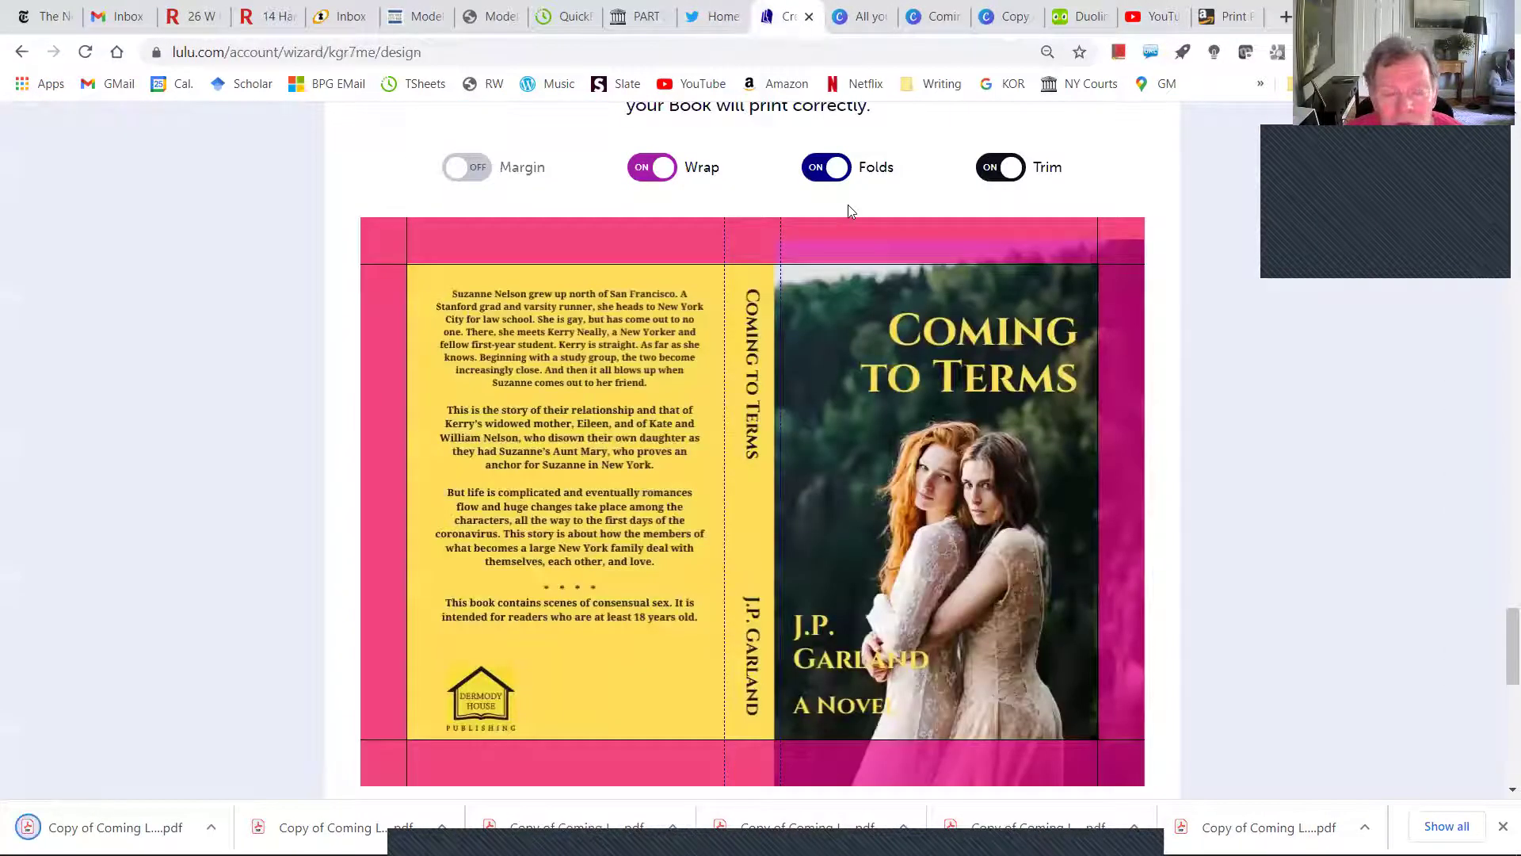
# - Replace the uploaded cover with "Copy of Coming Lake April (7).pdf" from the Downloads folder
pyautogui.scroll(5, 852, 218)
pyautogui.scroll(10, 862, 232)
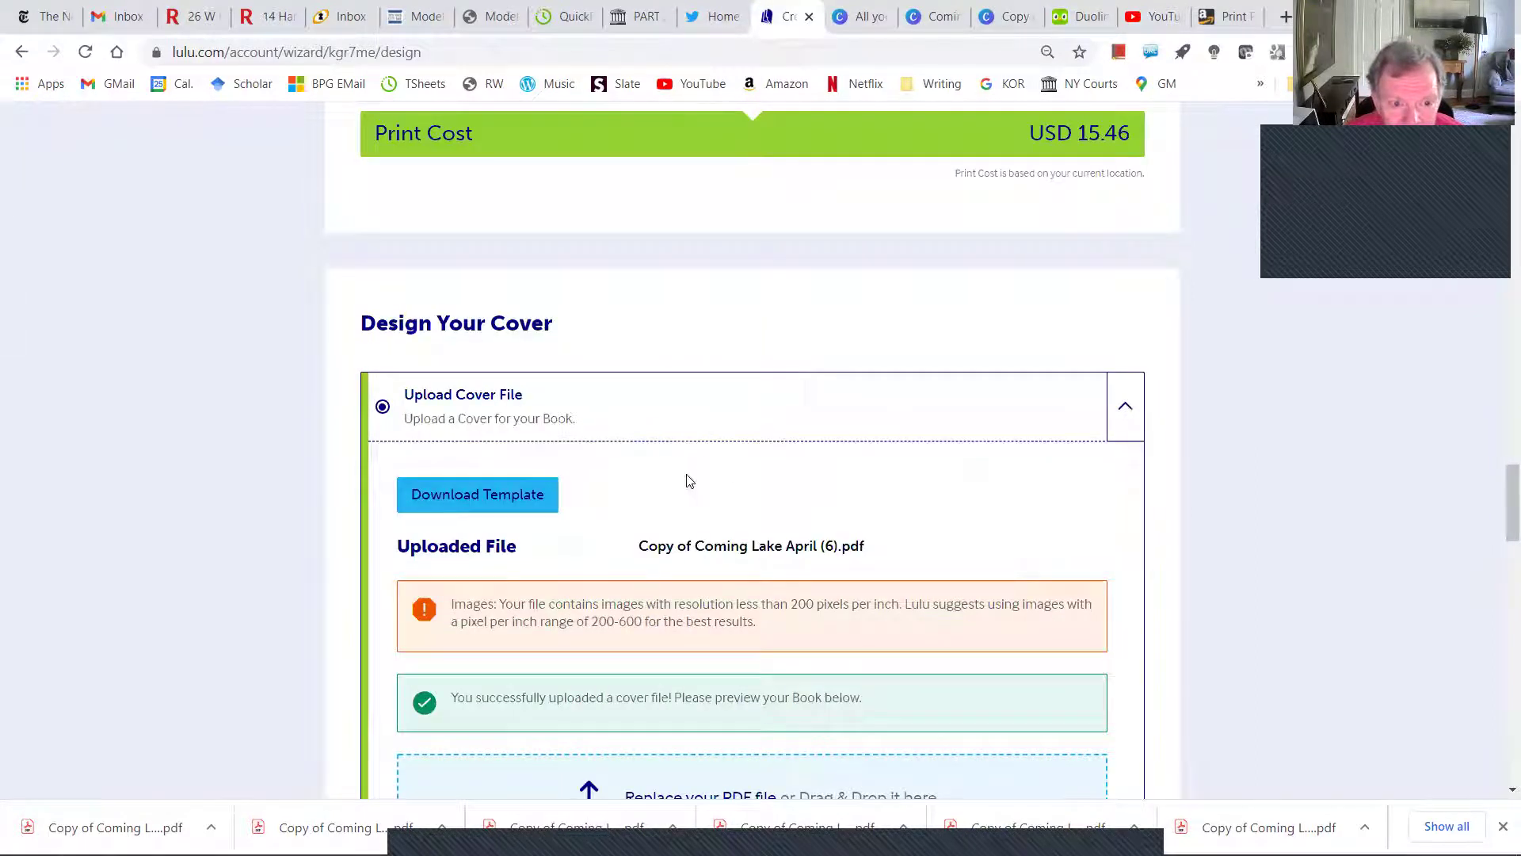
pyautogui.scroll(-5, 729, 445)
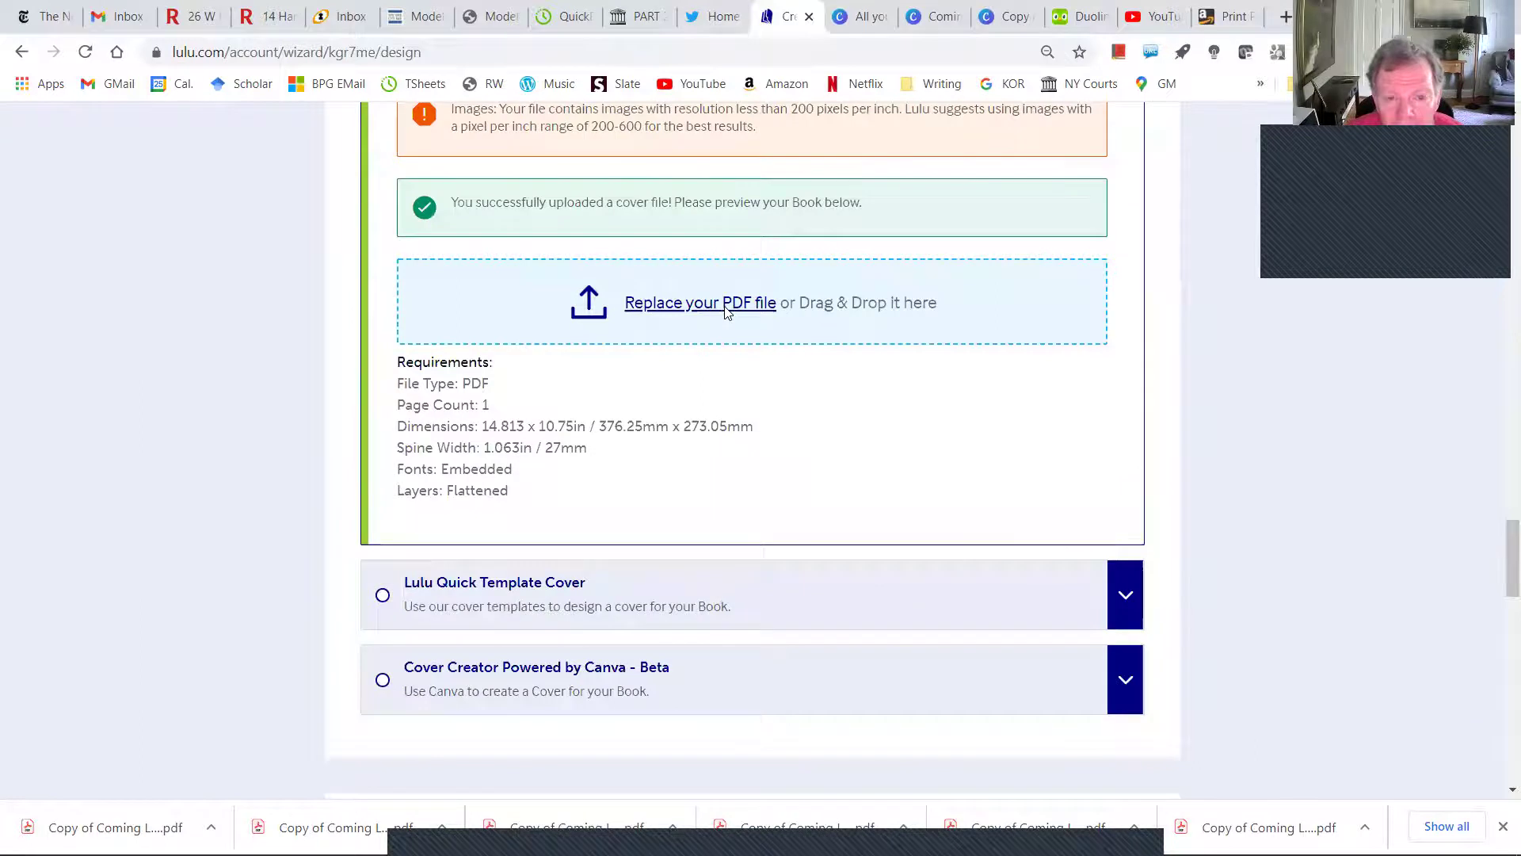
pyautogui.click(724, 307)
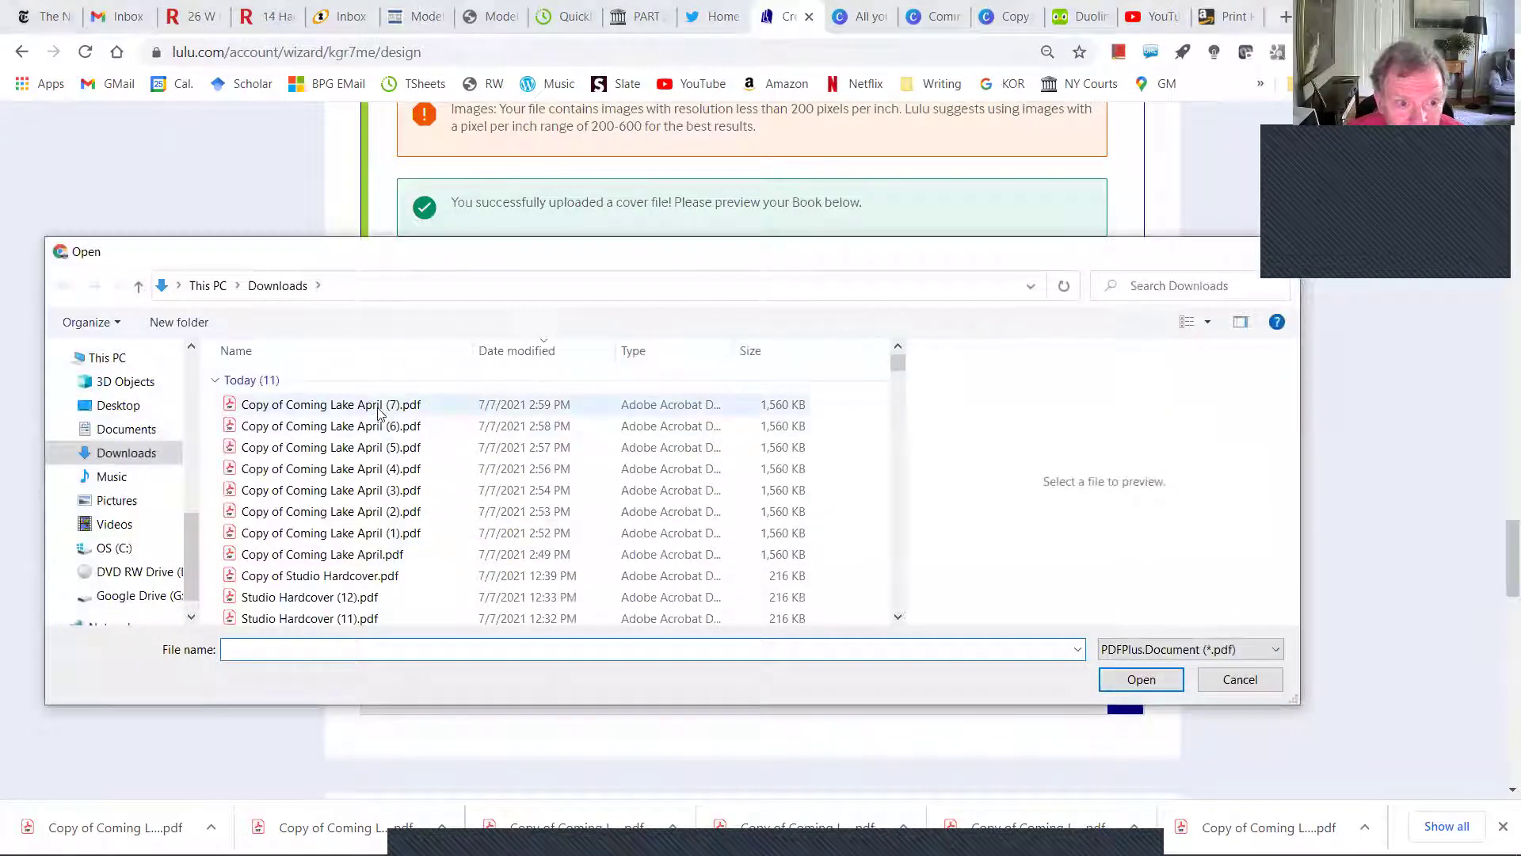
pyautogui.click(378, 412)
pyautogui.click(384, 409)
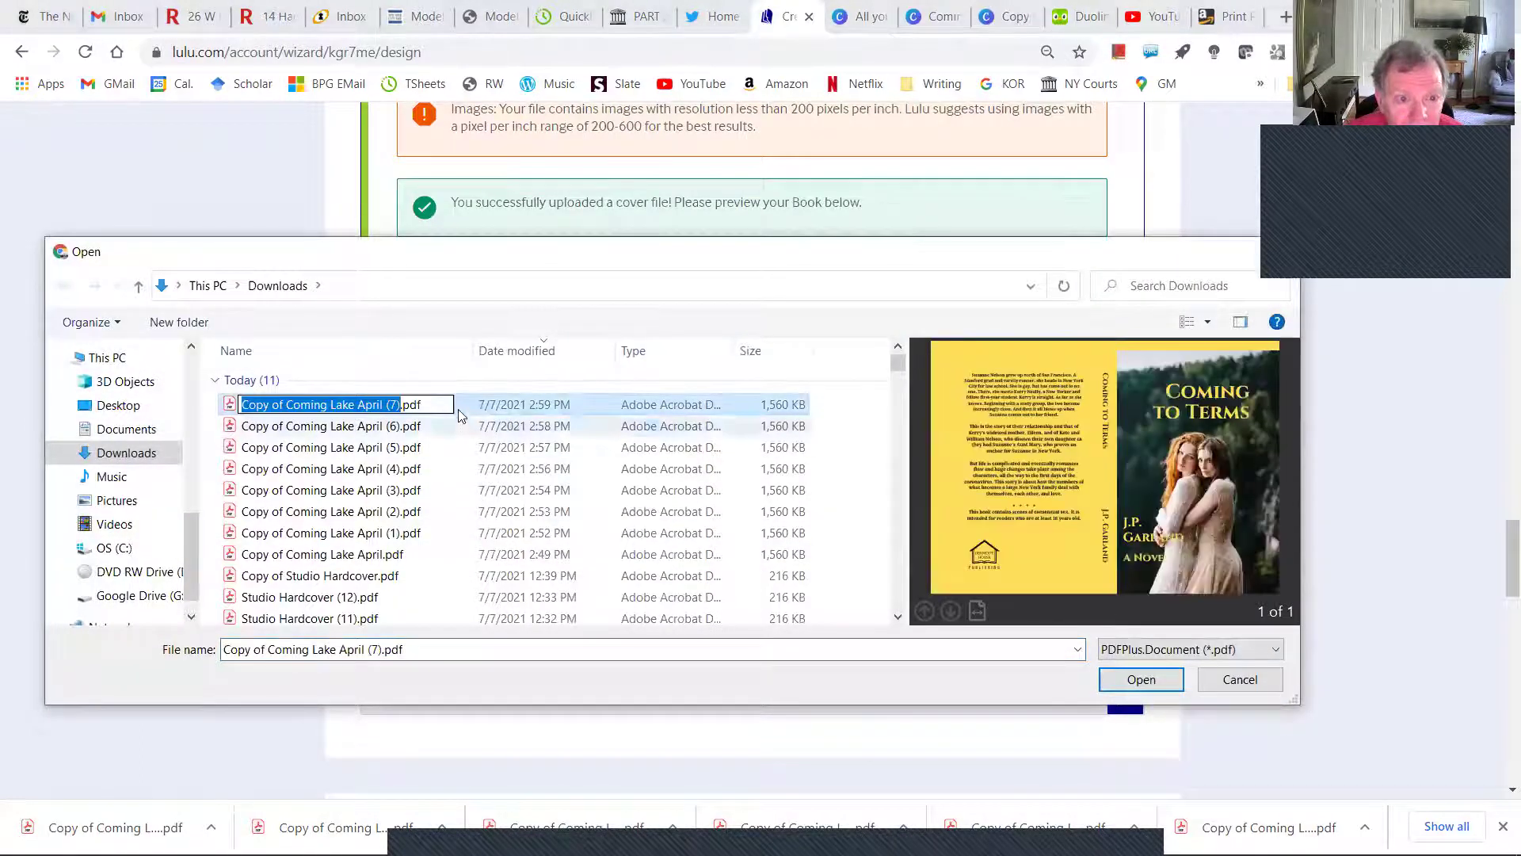
pyautogui.click(461, 404)
pyautogui.doubleClick(461, 404)
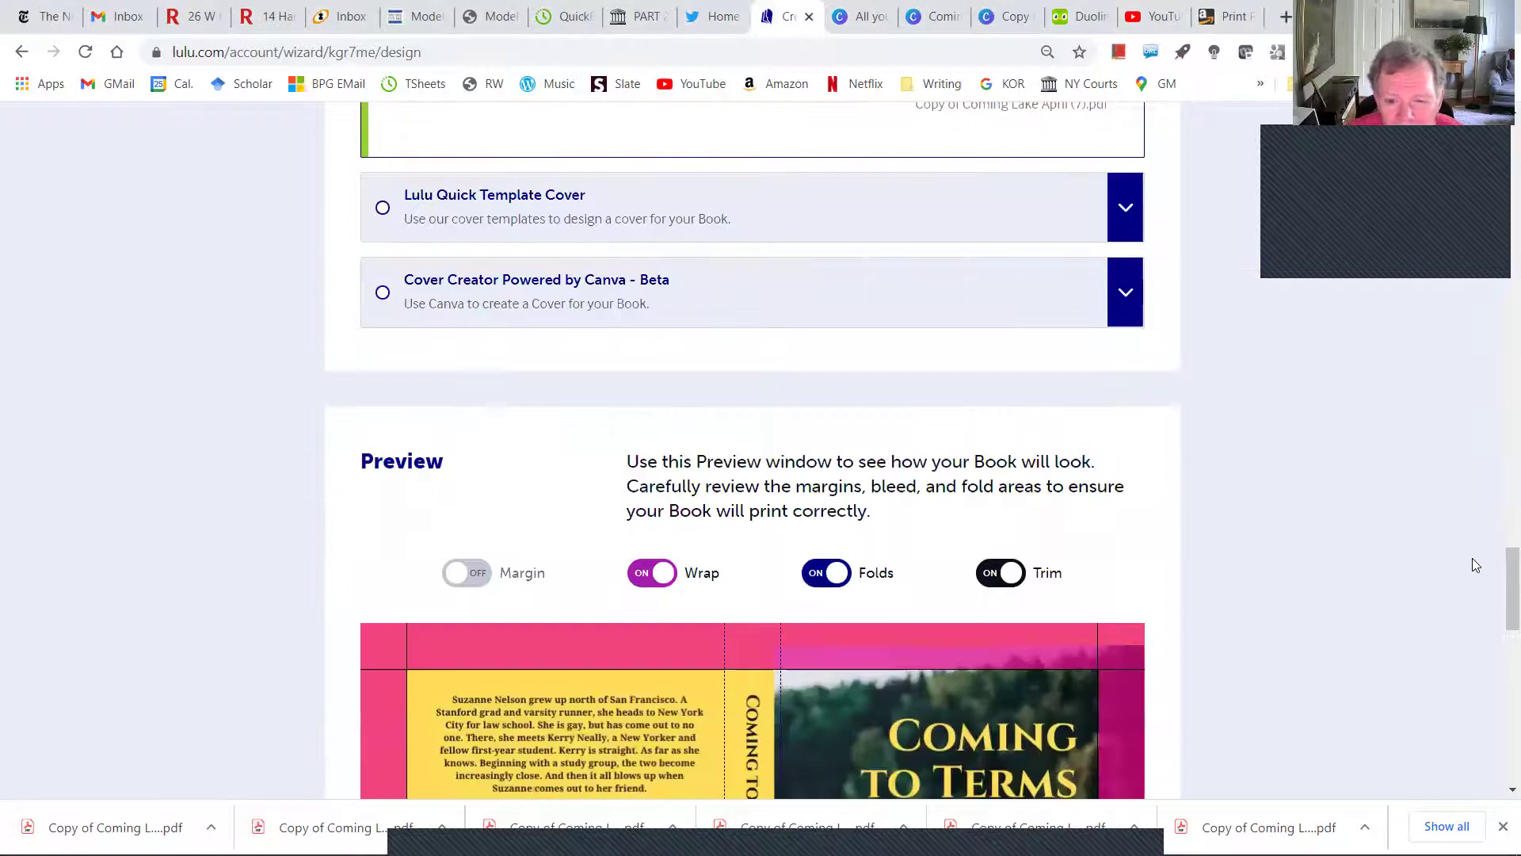
# - Examine the new cover preview with the margin and wrap guides hidden, checking the photo's edge at the spine fold and the logo and text placement
pyautogui.scroll(-5, 1472, 559)
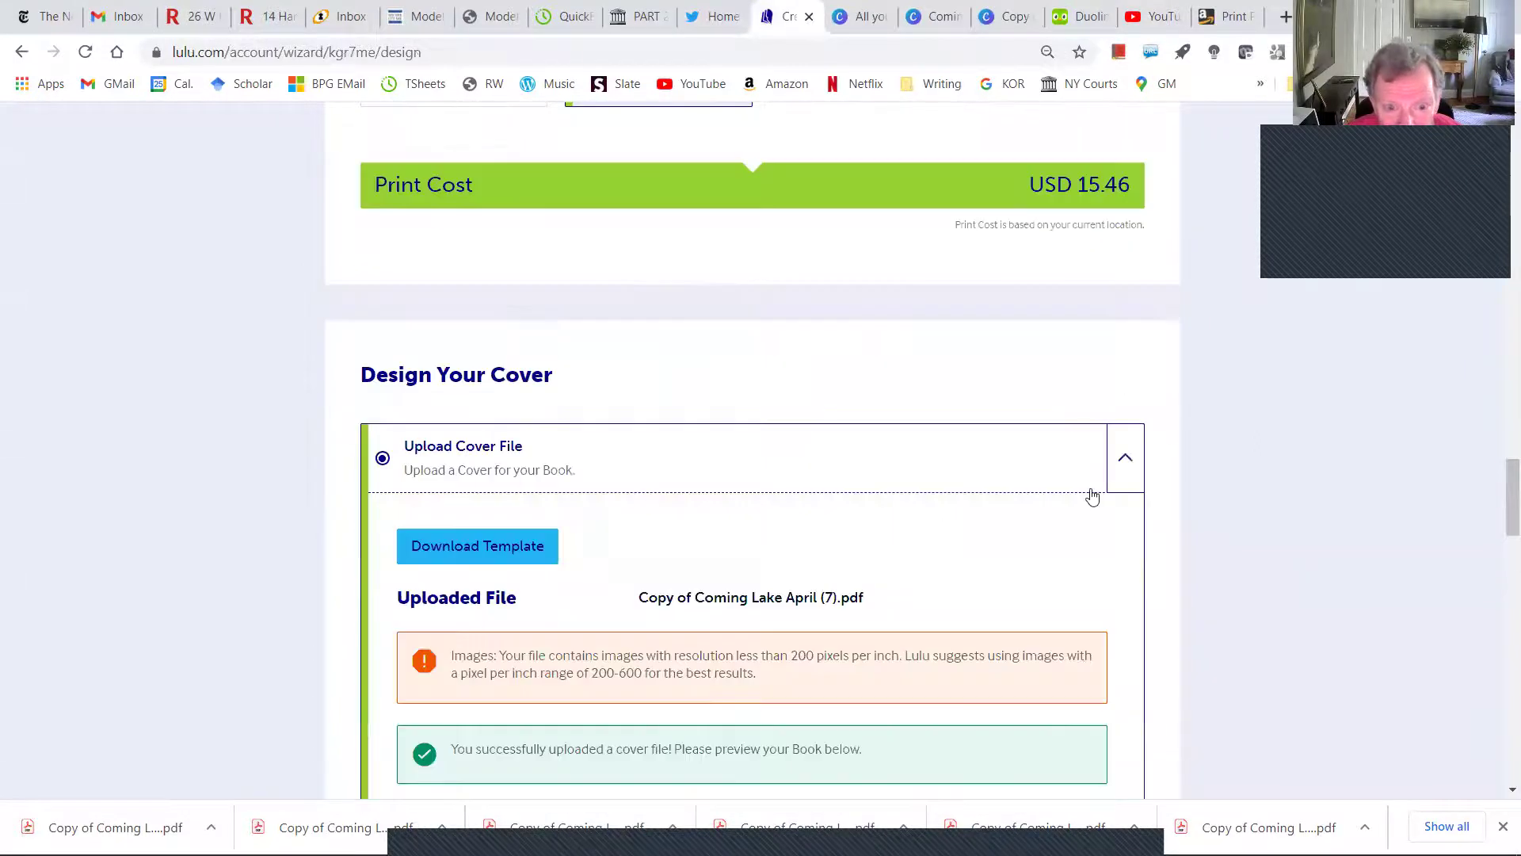
pyautogui.scroll(-5, 1068, 514)
pyautogui.scroll(-9, 1066, 513)
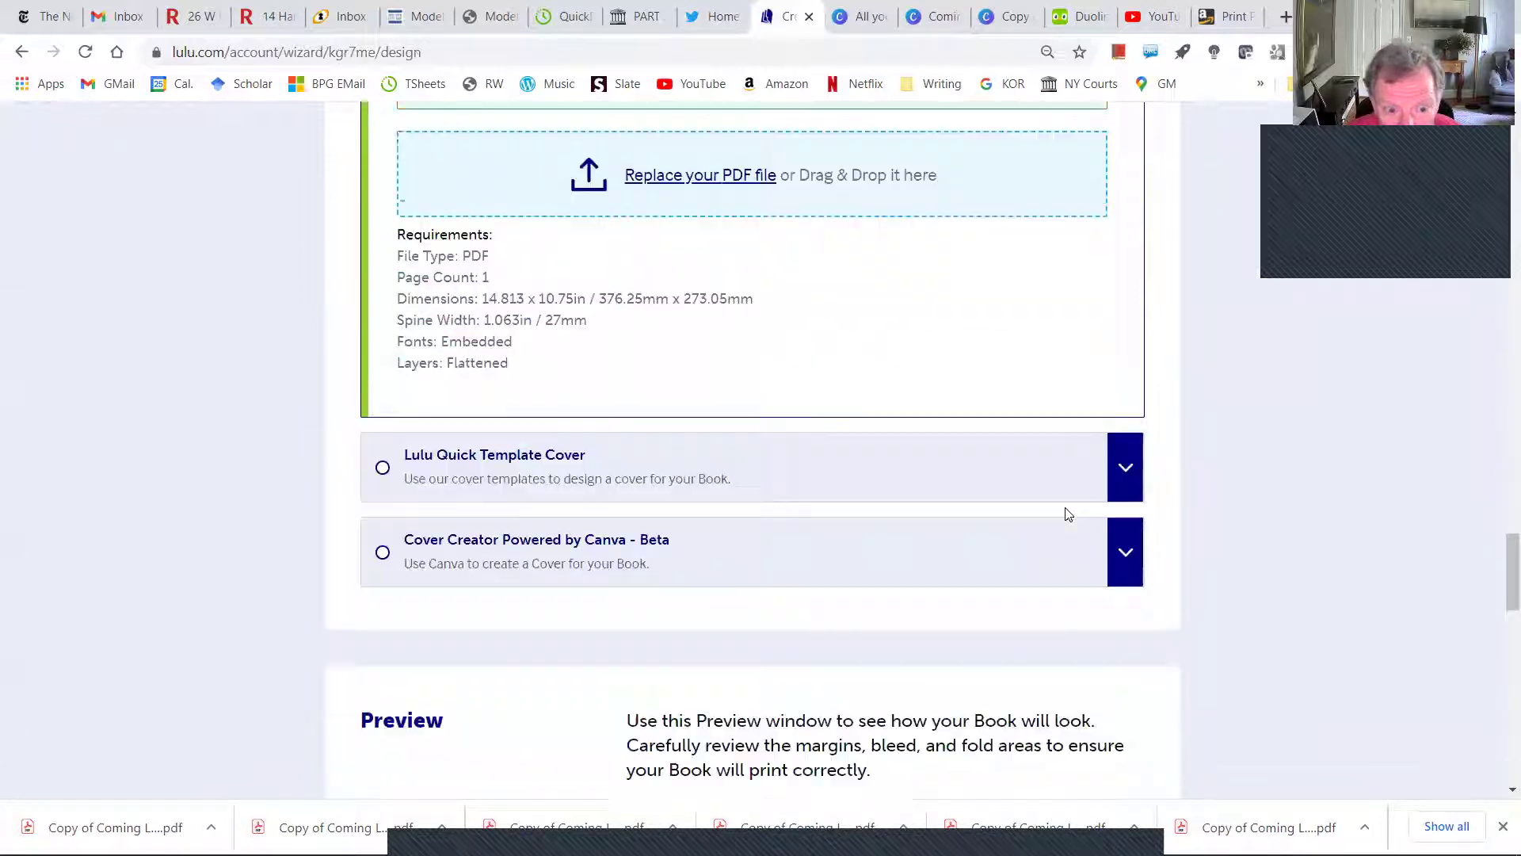
pyautogui.scroll(-1, 1038, 517)
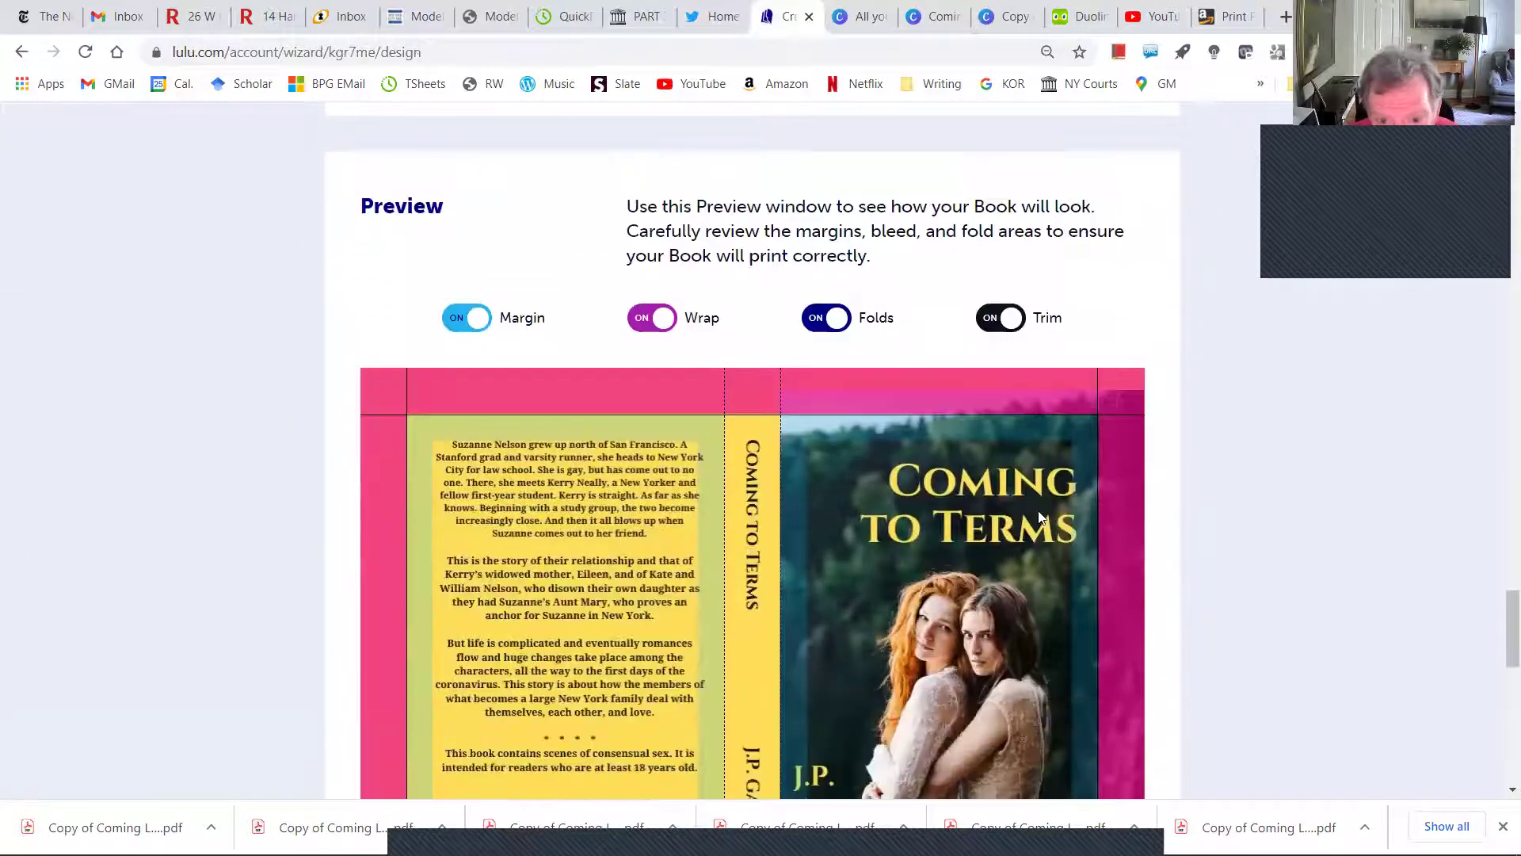
pyautogui.scroll(-3, 953, 476)
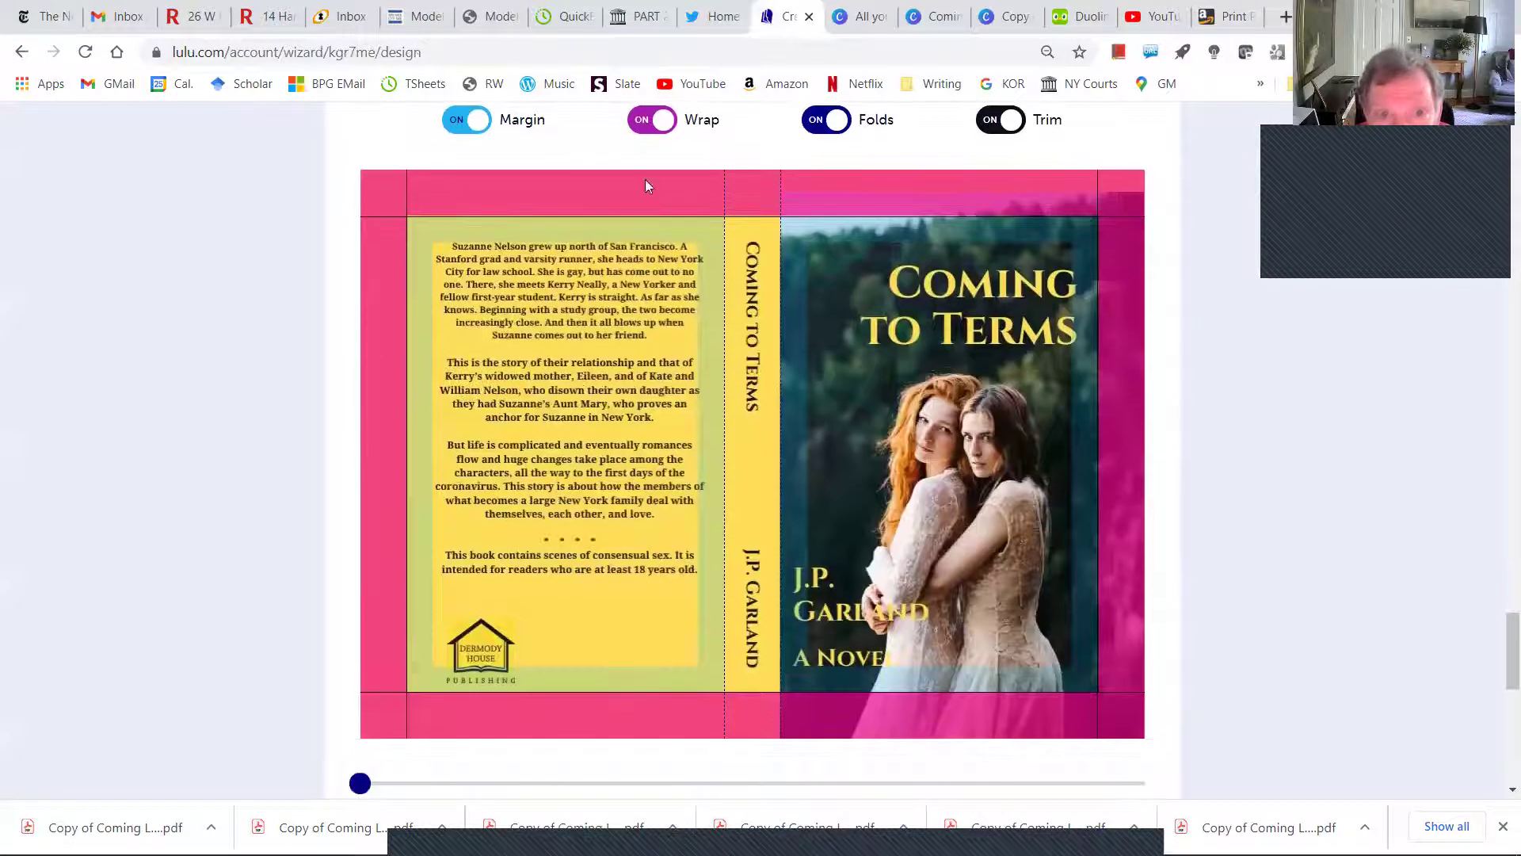
pyautogui.click(452, 124)
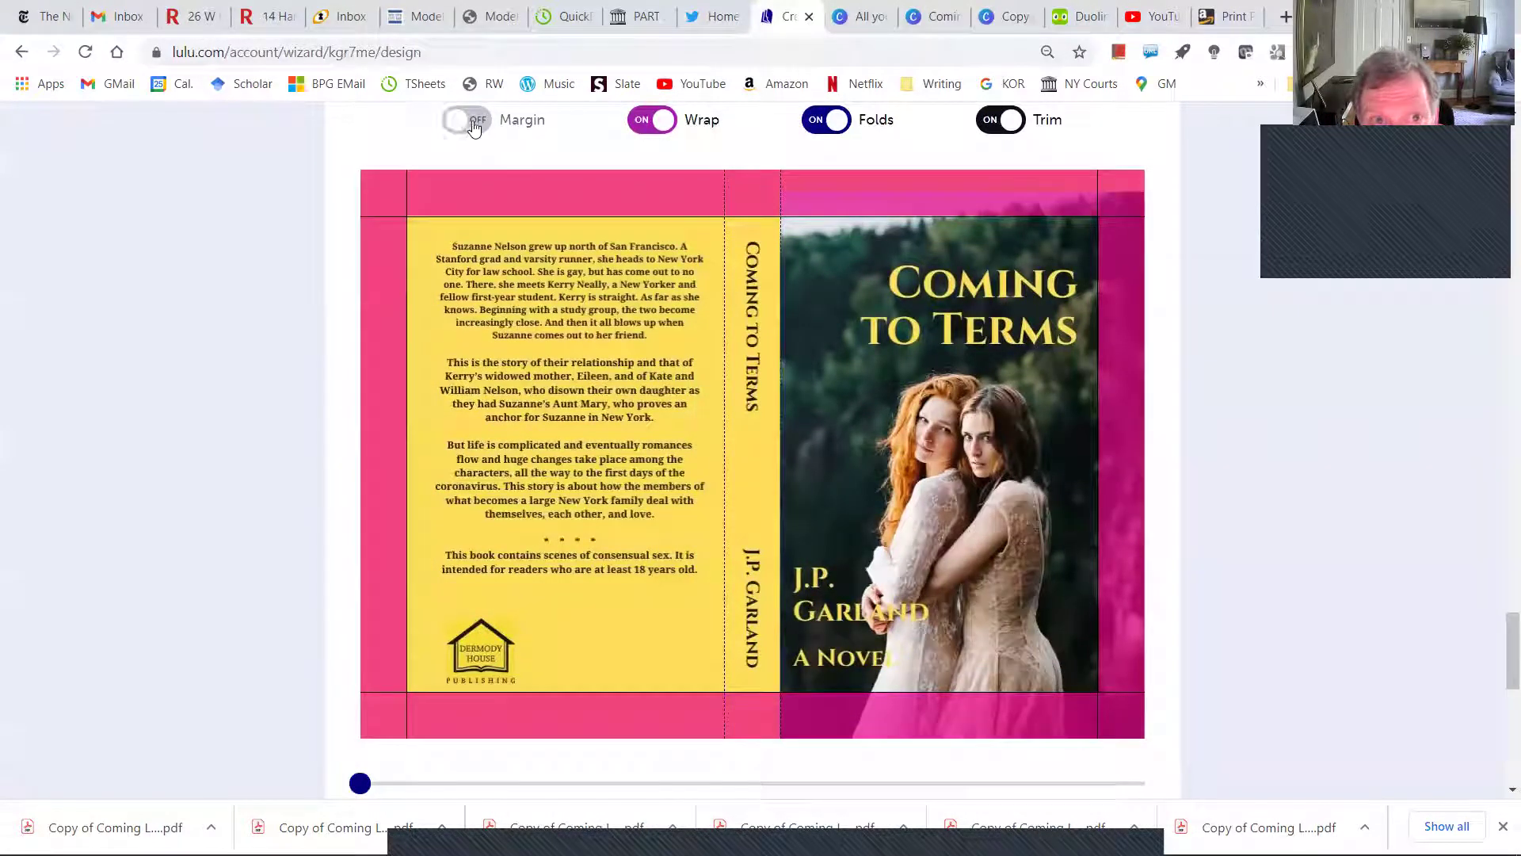
pyautogui.click(662, 126)
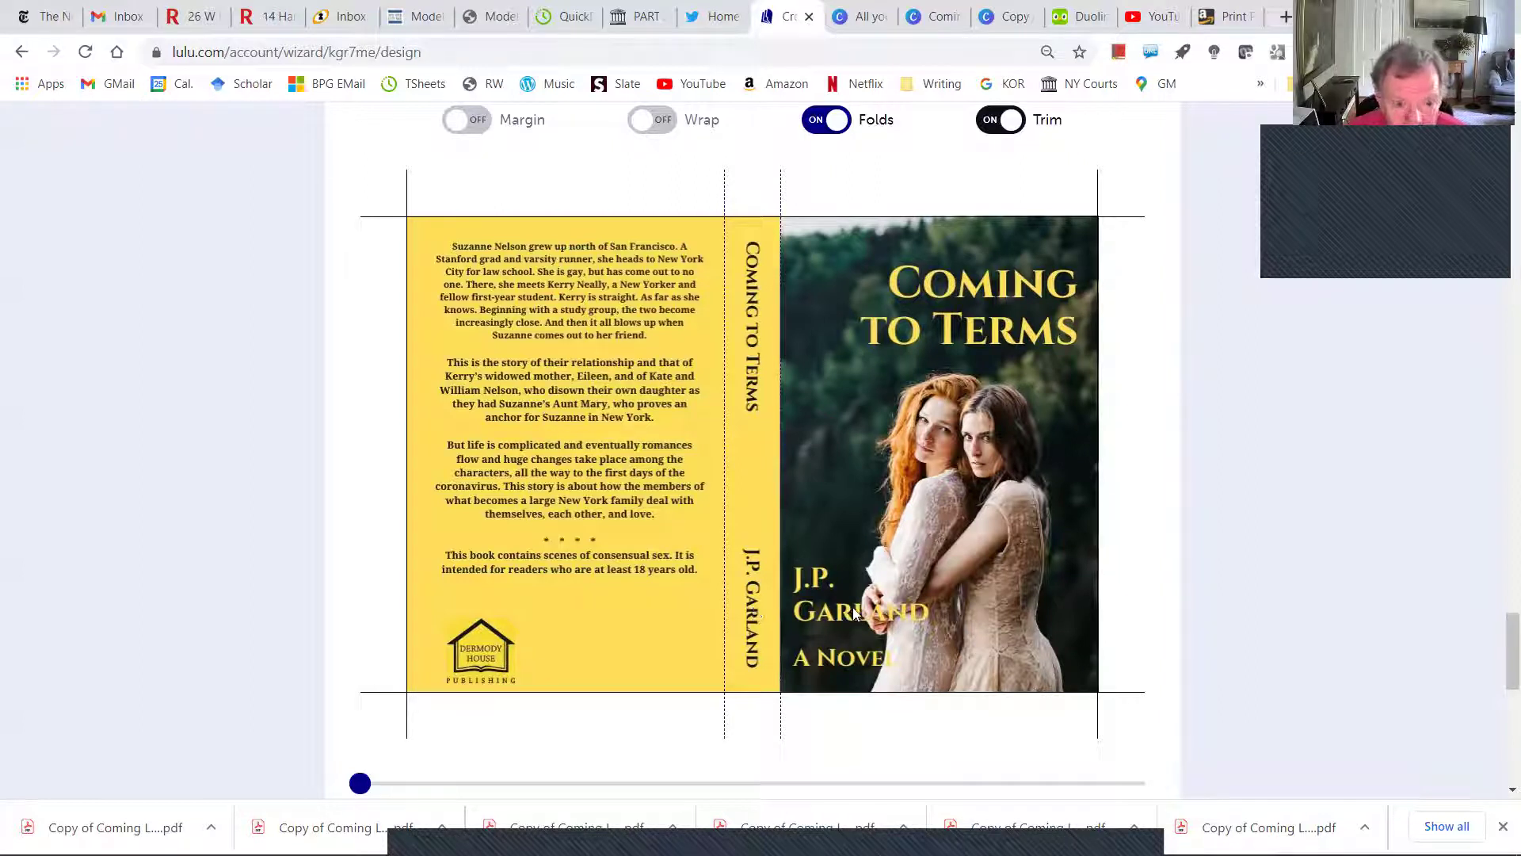
# - Switch to Canva, dismiss the download confirmation, and move the publisher logo on the back cover slightly up
pyautogui.click(982, 14)
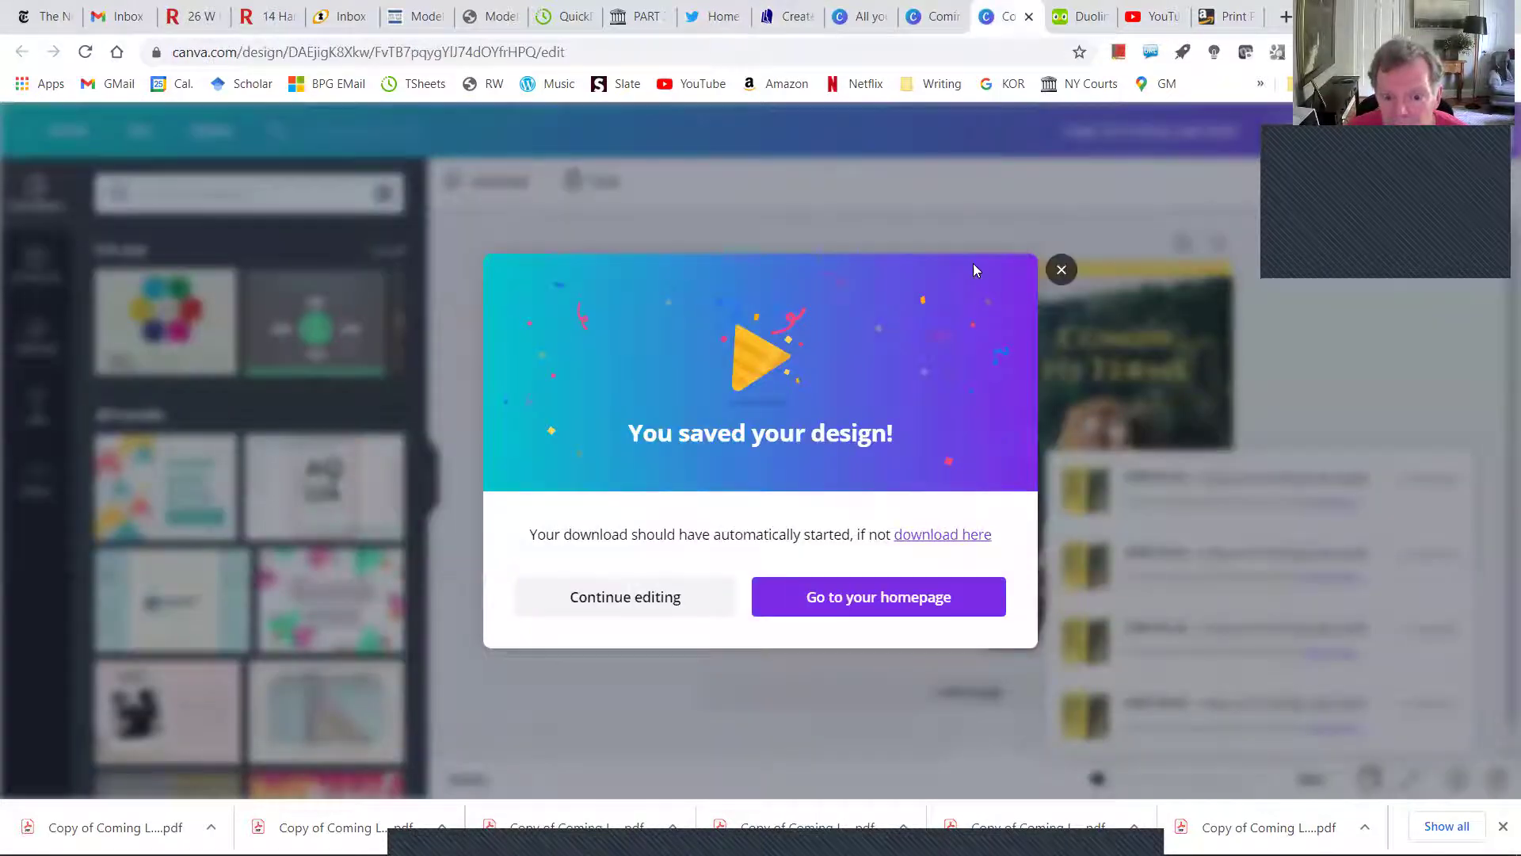
pyautogui.click(1060, 270)
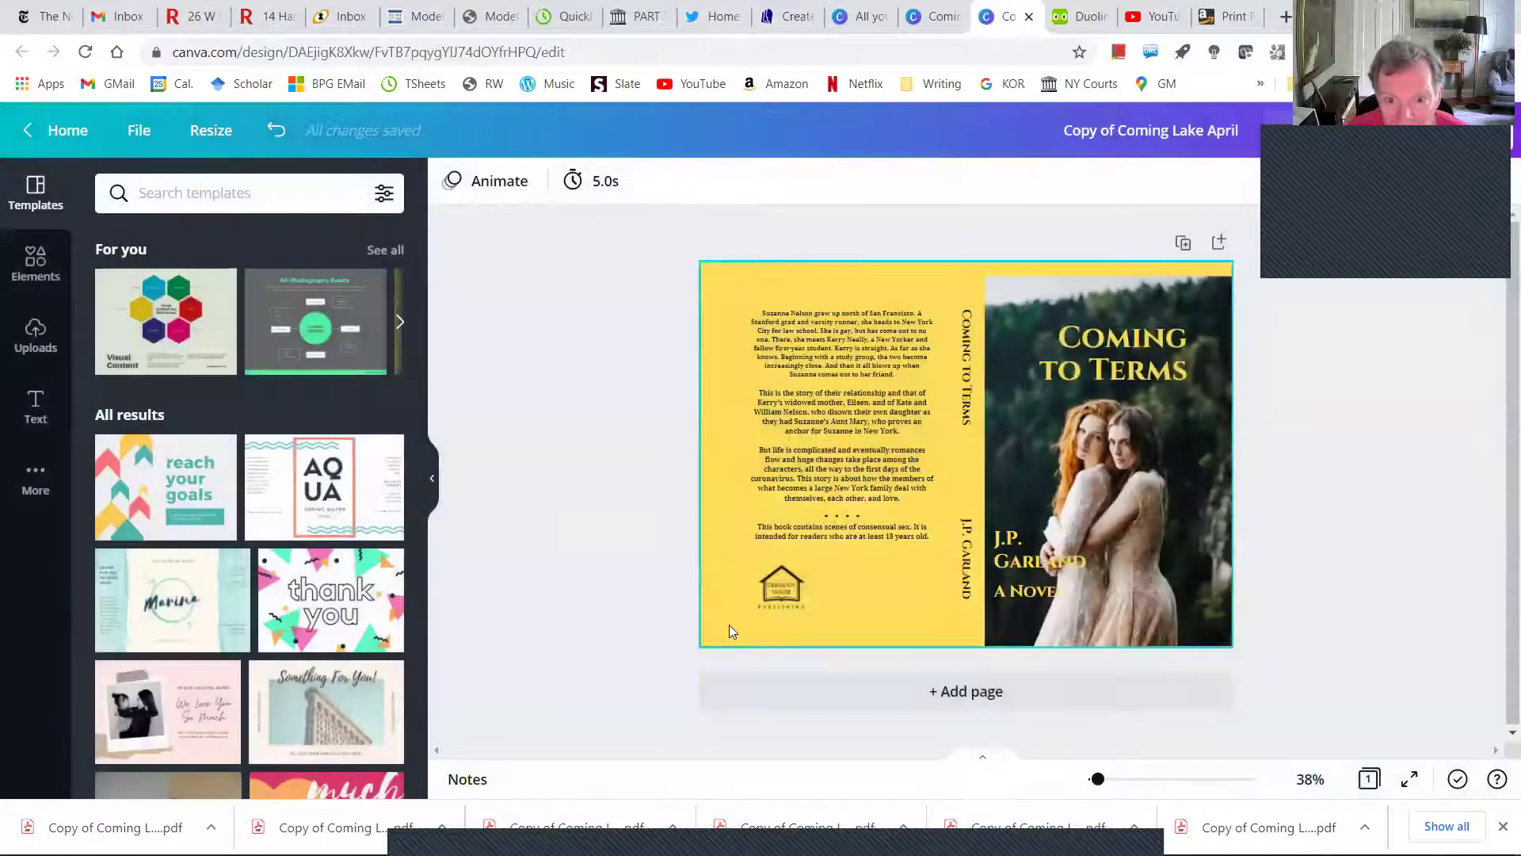
pyautogui.click(786, 583)
pyautogui.moveTo(786, 585); pyautogui.dragTo(787, 578)
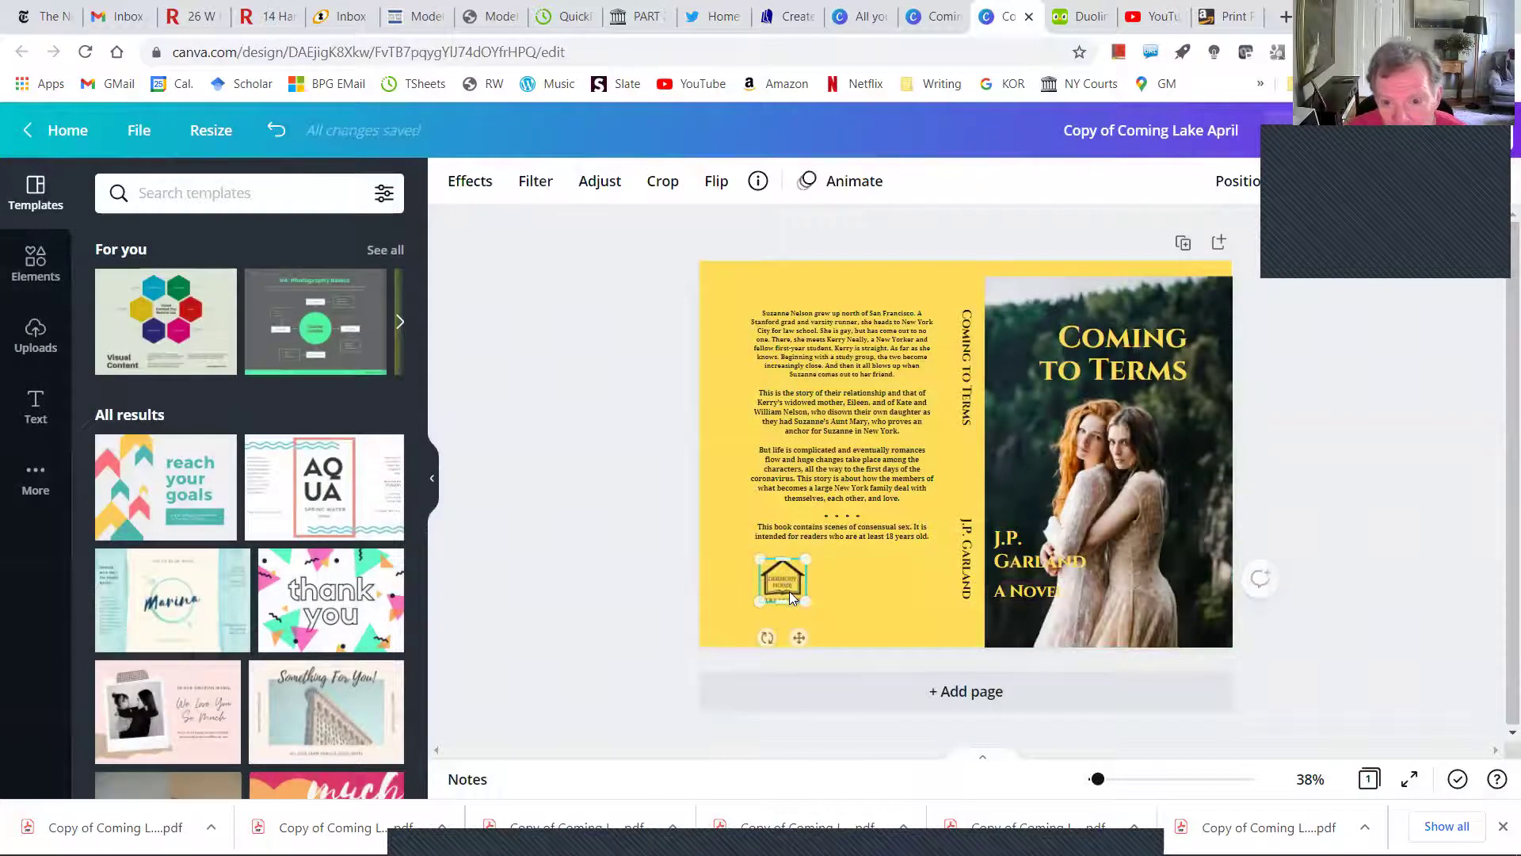
pyautogui.click(1049, 564)
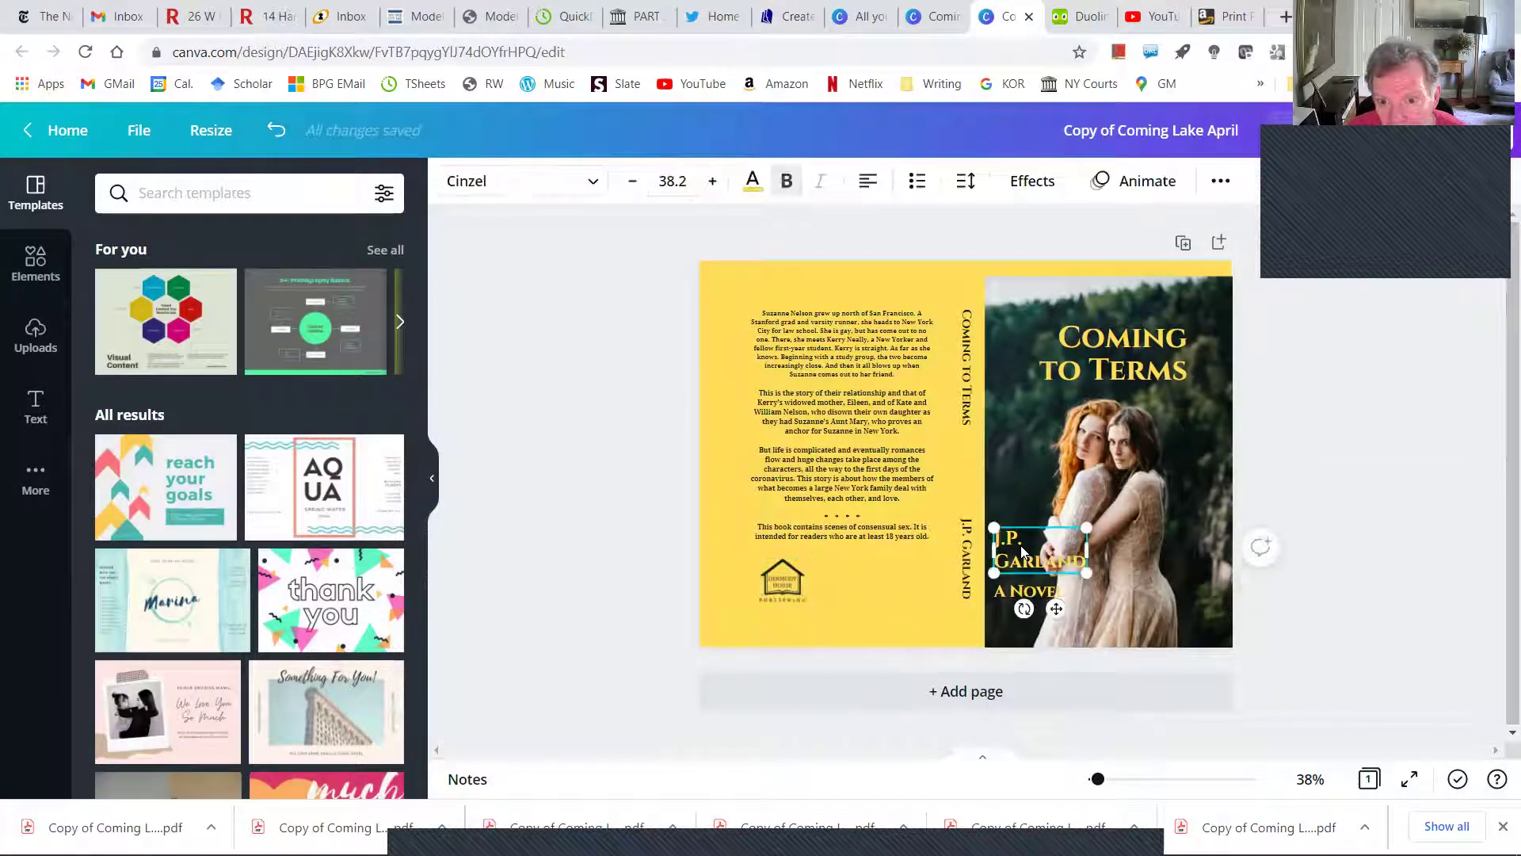
pyautogui.keyDown('shift'); pyautogui.click(1035, 590); pyautogui.keyUp('shift')
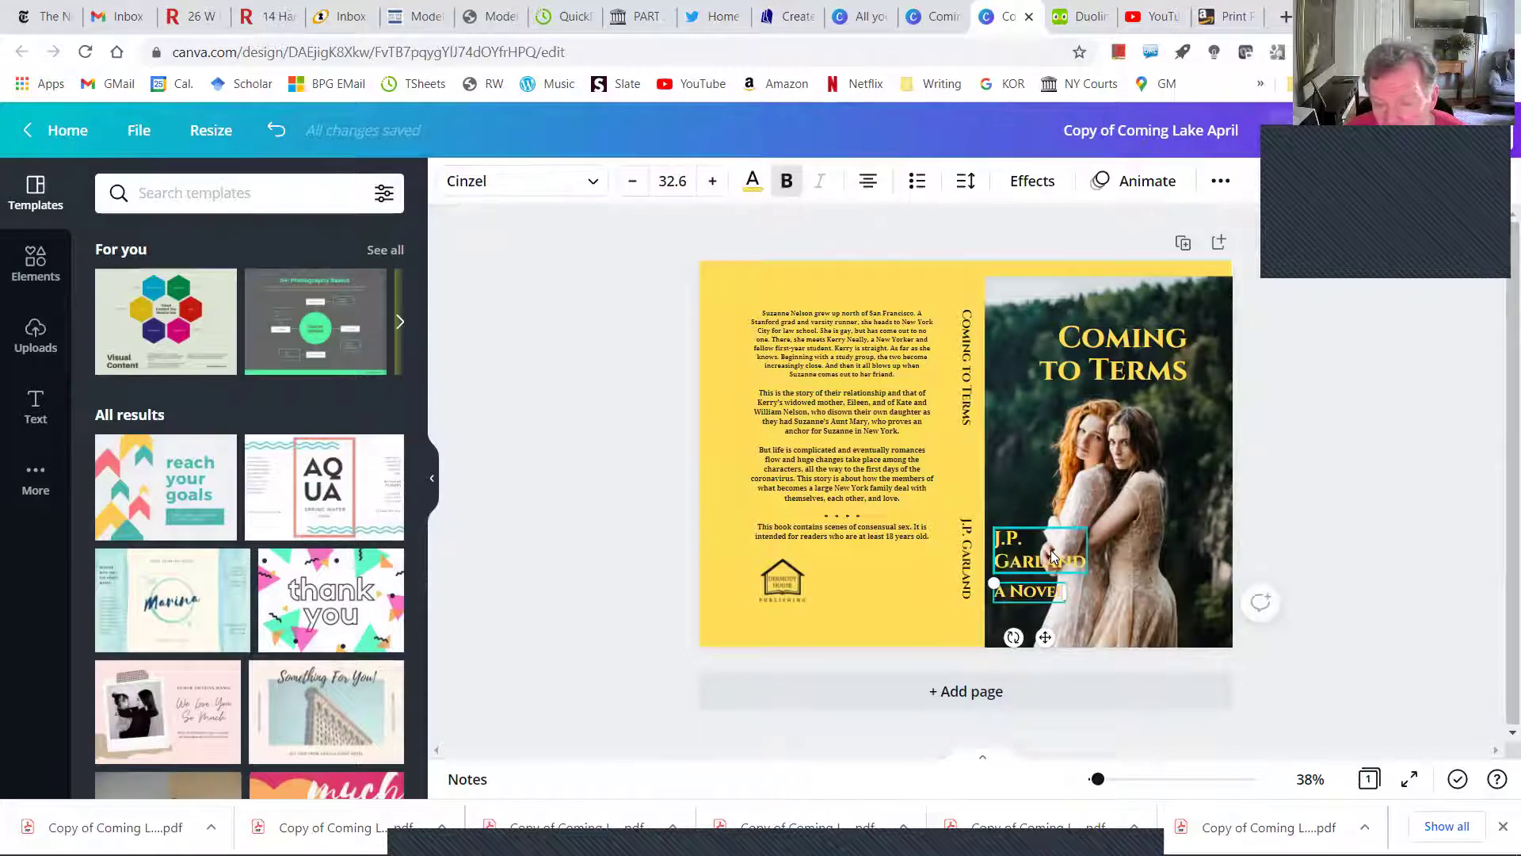
pyautogui.click(1362, 371)
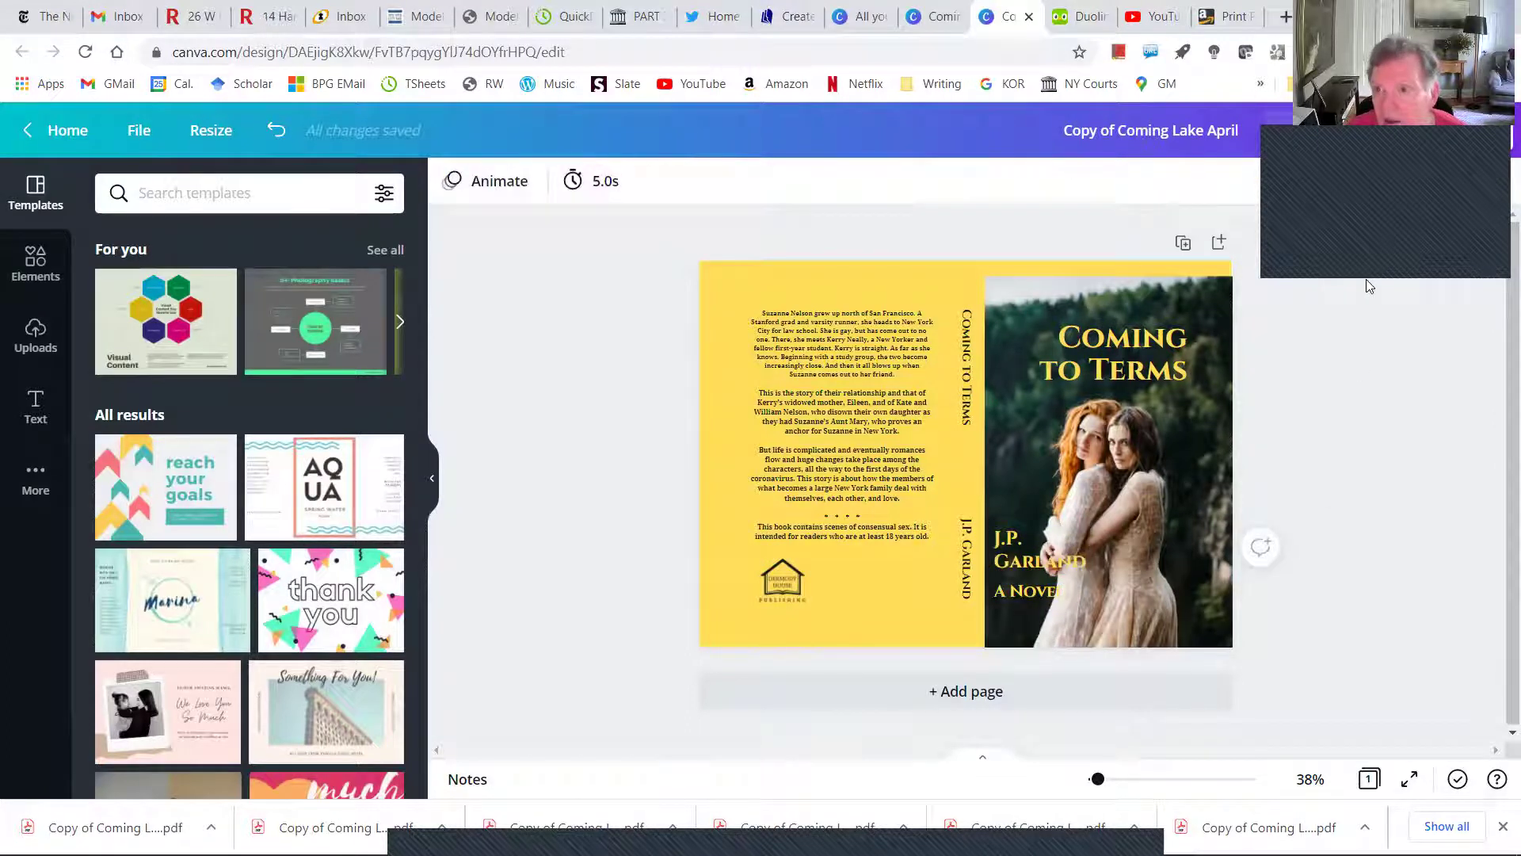
# - Download the cover with the adjusted logo as a PDF Print file
pyautogui.click(1424, 139)
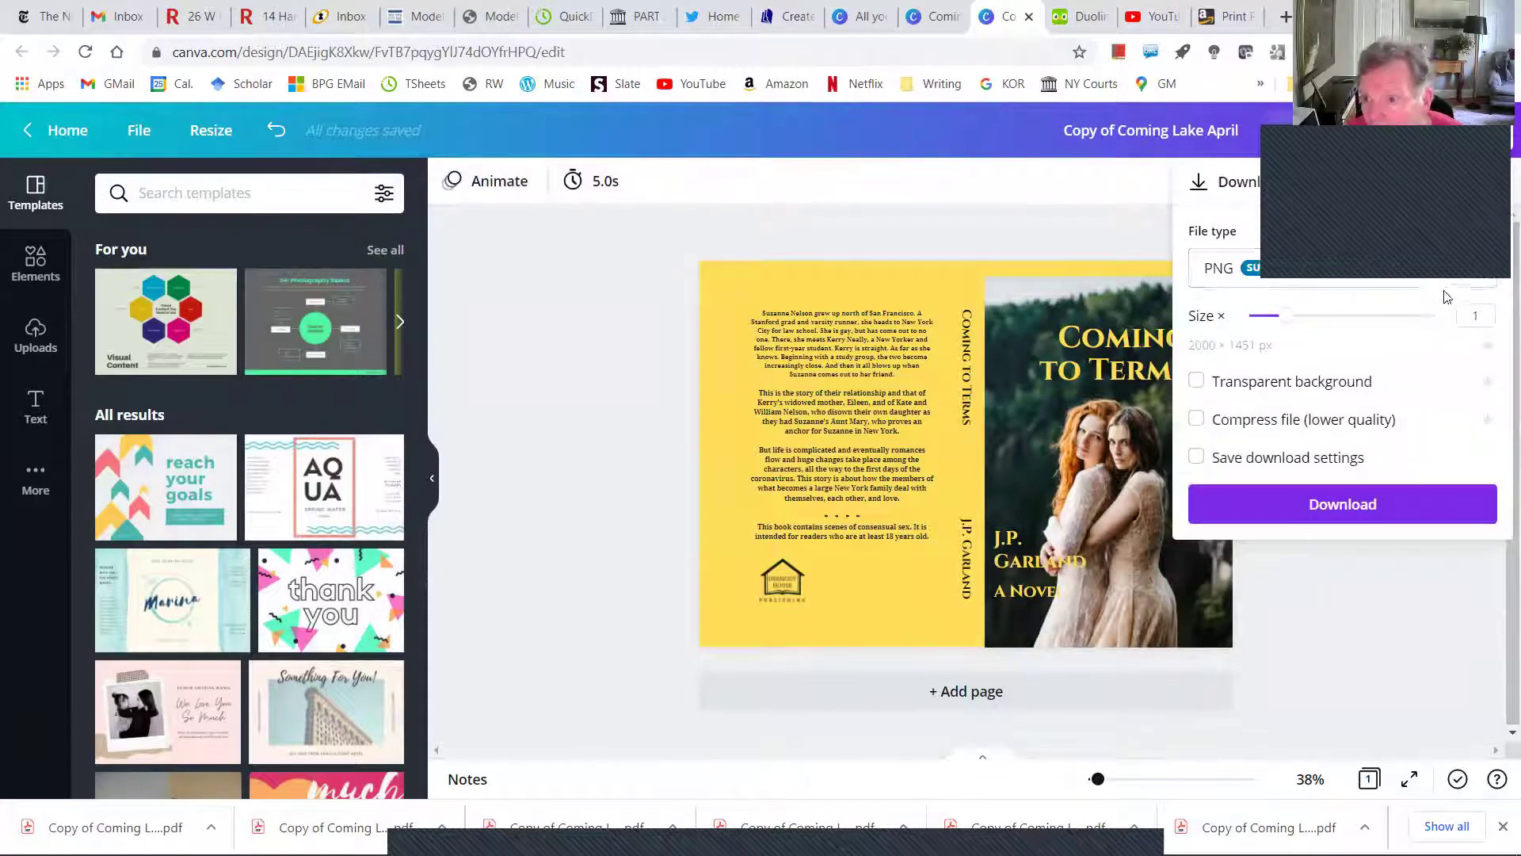
pyautogui.click(1479, 278)
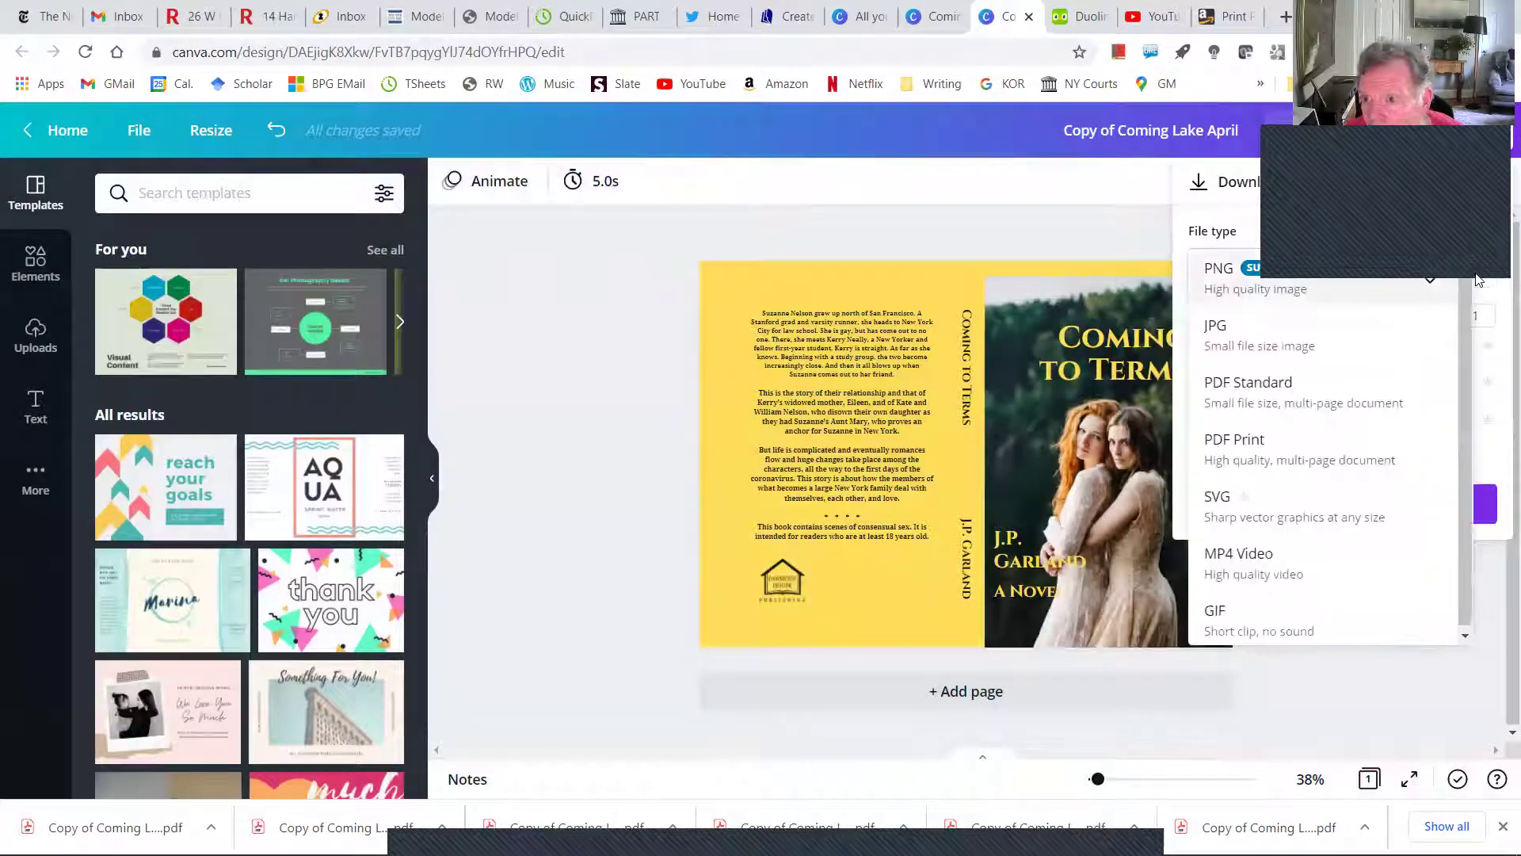
pyautogui.click(1331, 448)
pyautogui.click(1354, 393)
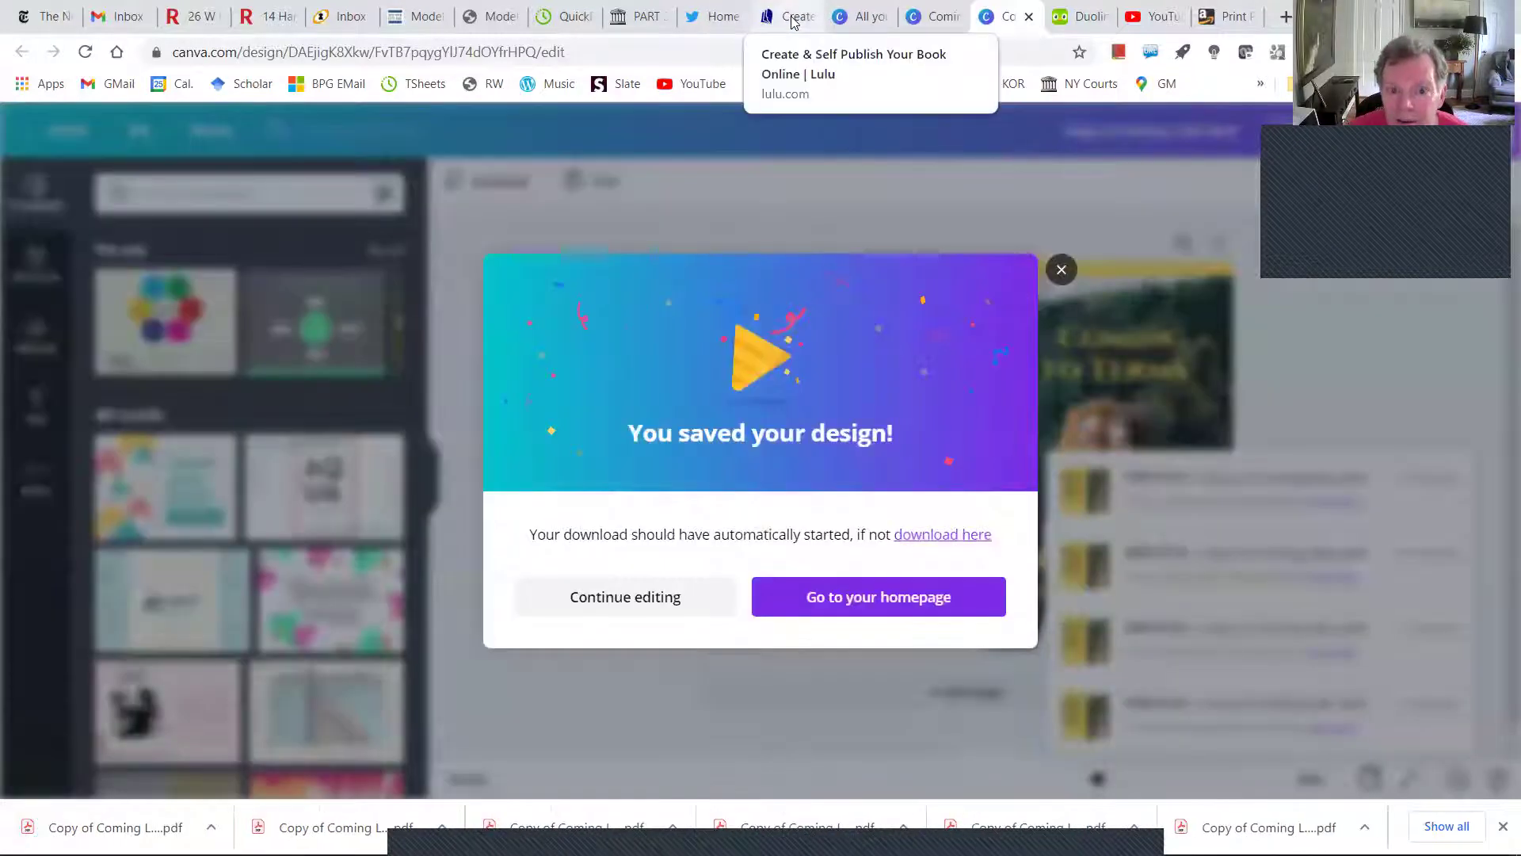
# - Switch to Lulu and replace the uploaded cover with "Copy of Coming Lake April (8).pdf" from the Downloads folder
pyautogui.click(783, 19)
pyautogui.scroll(5, 768, 408)
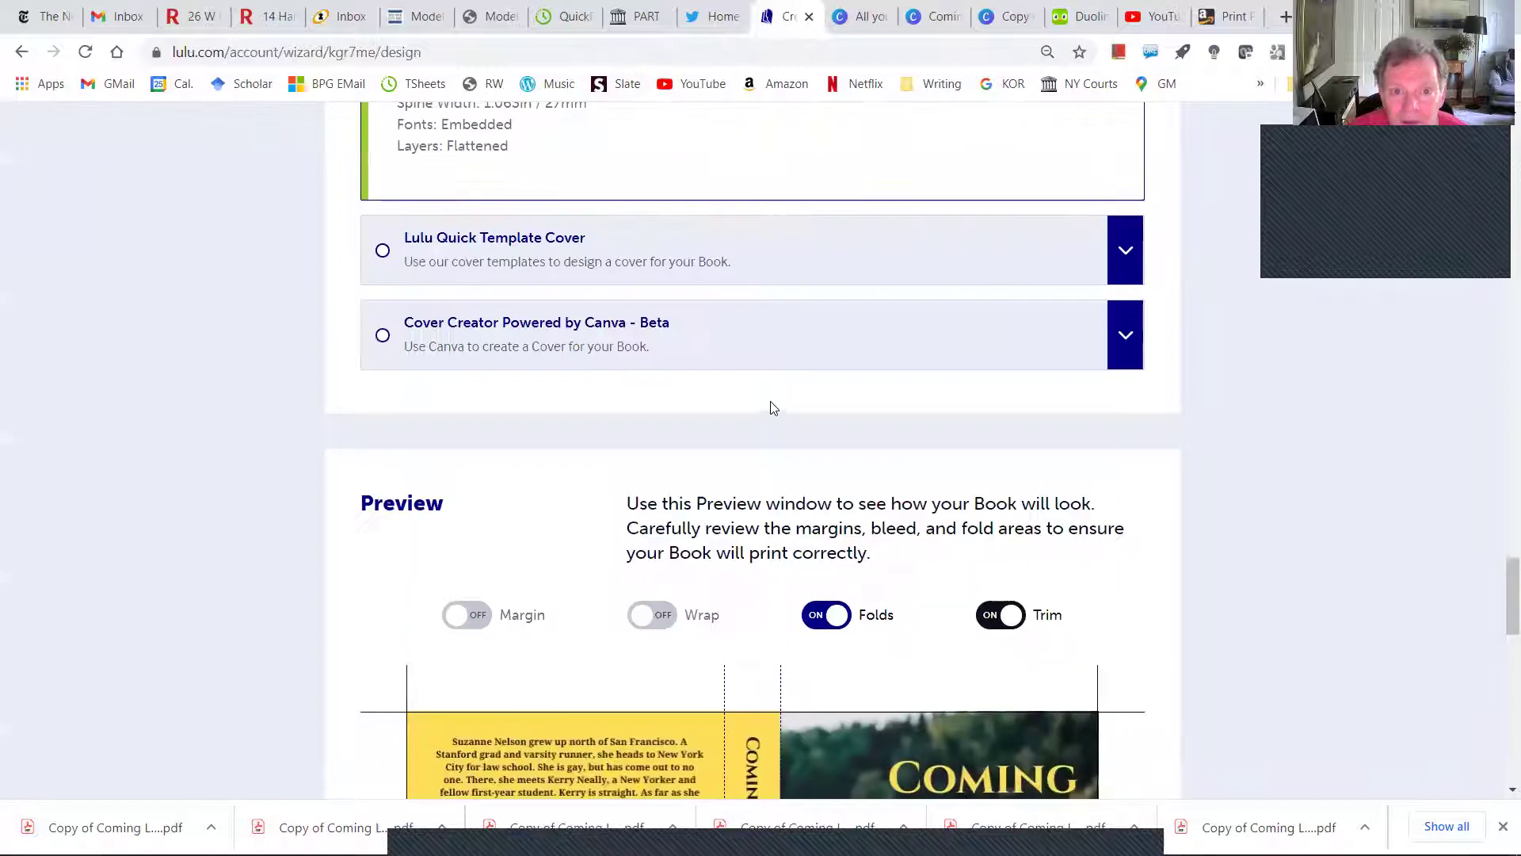
pyautogui.scroll(5, 764, 516)
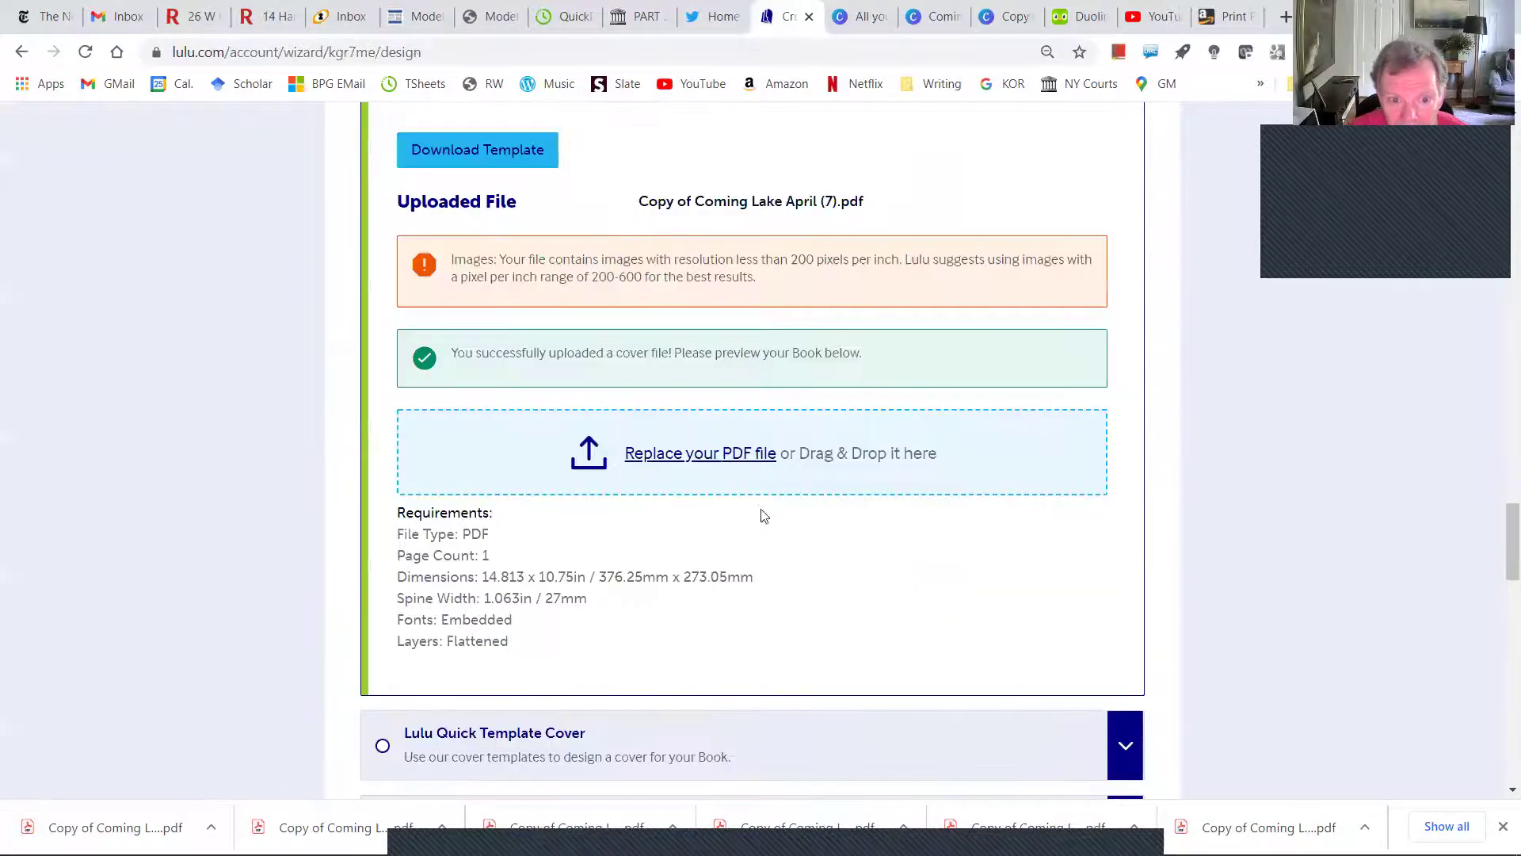
pyautogui.click(729, 455)
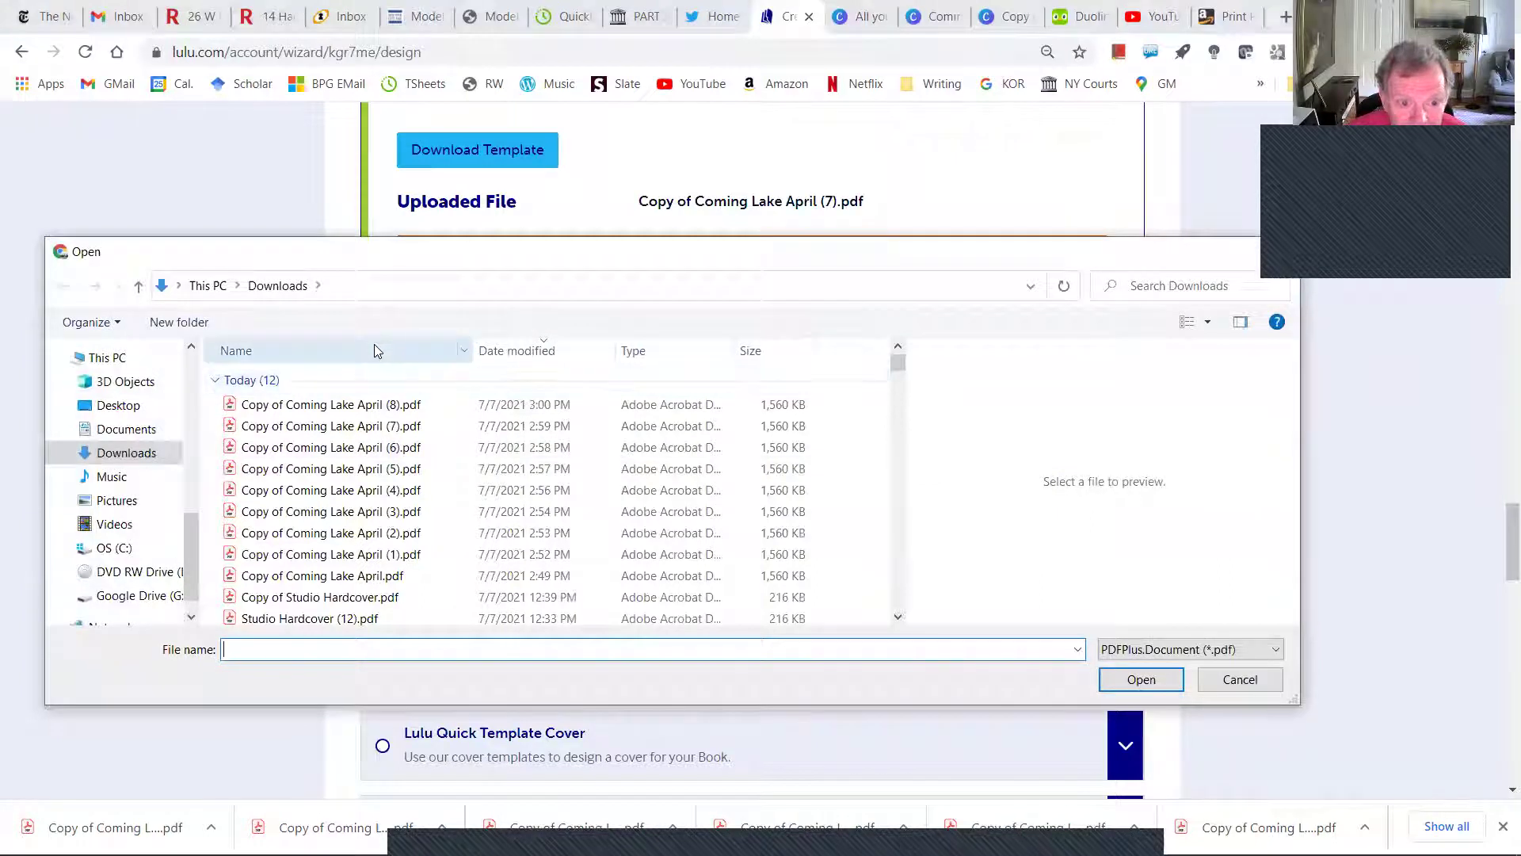
pyautogui.click(372, 408)
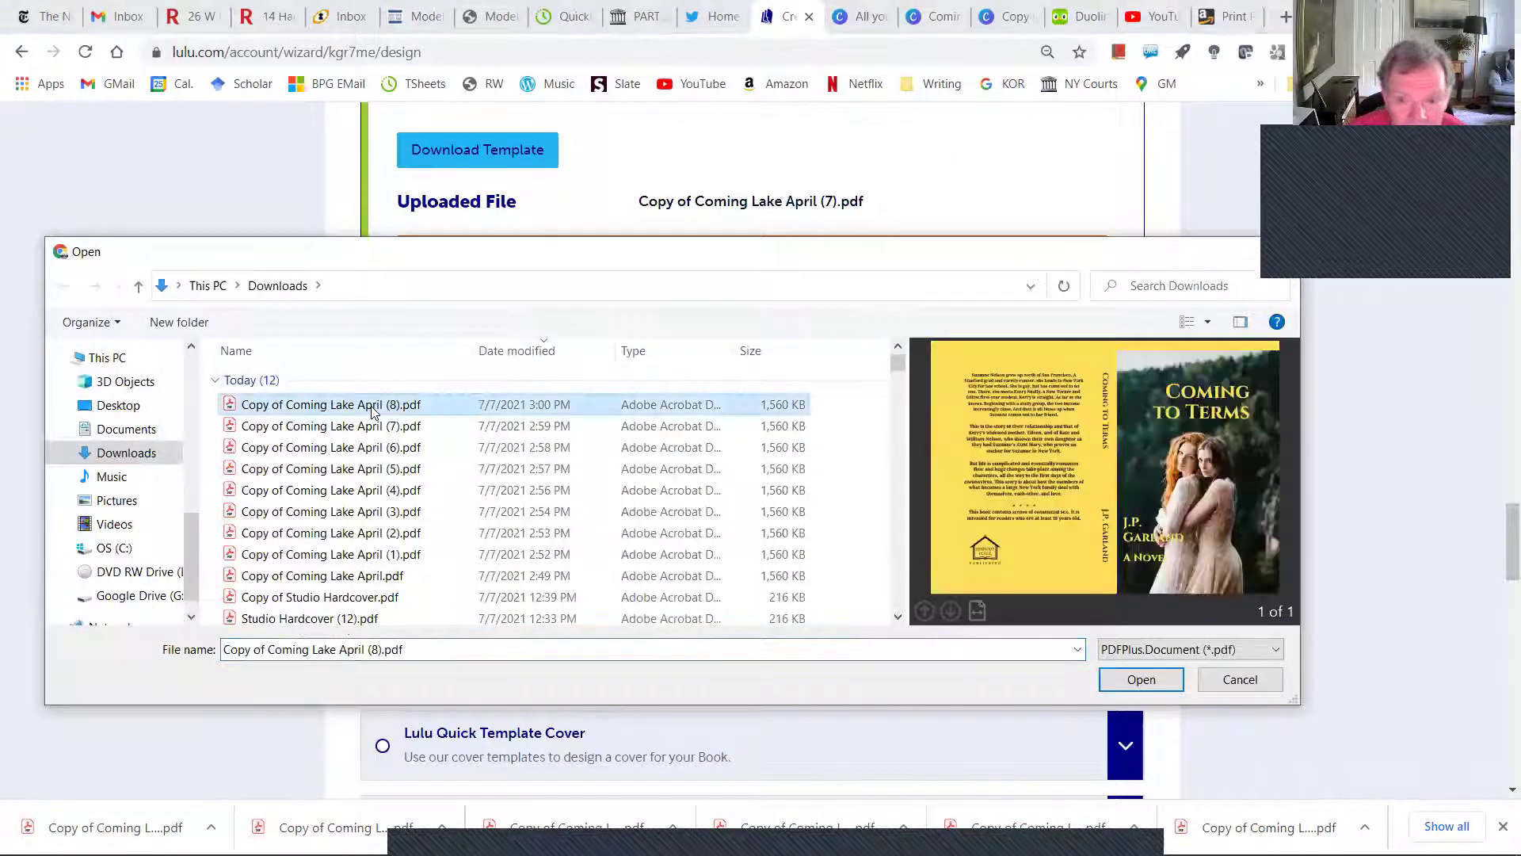
pyautogui.doubleClick(373, 408)
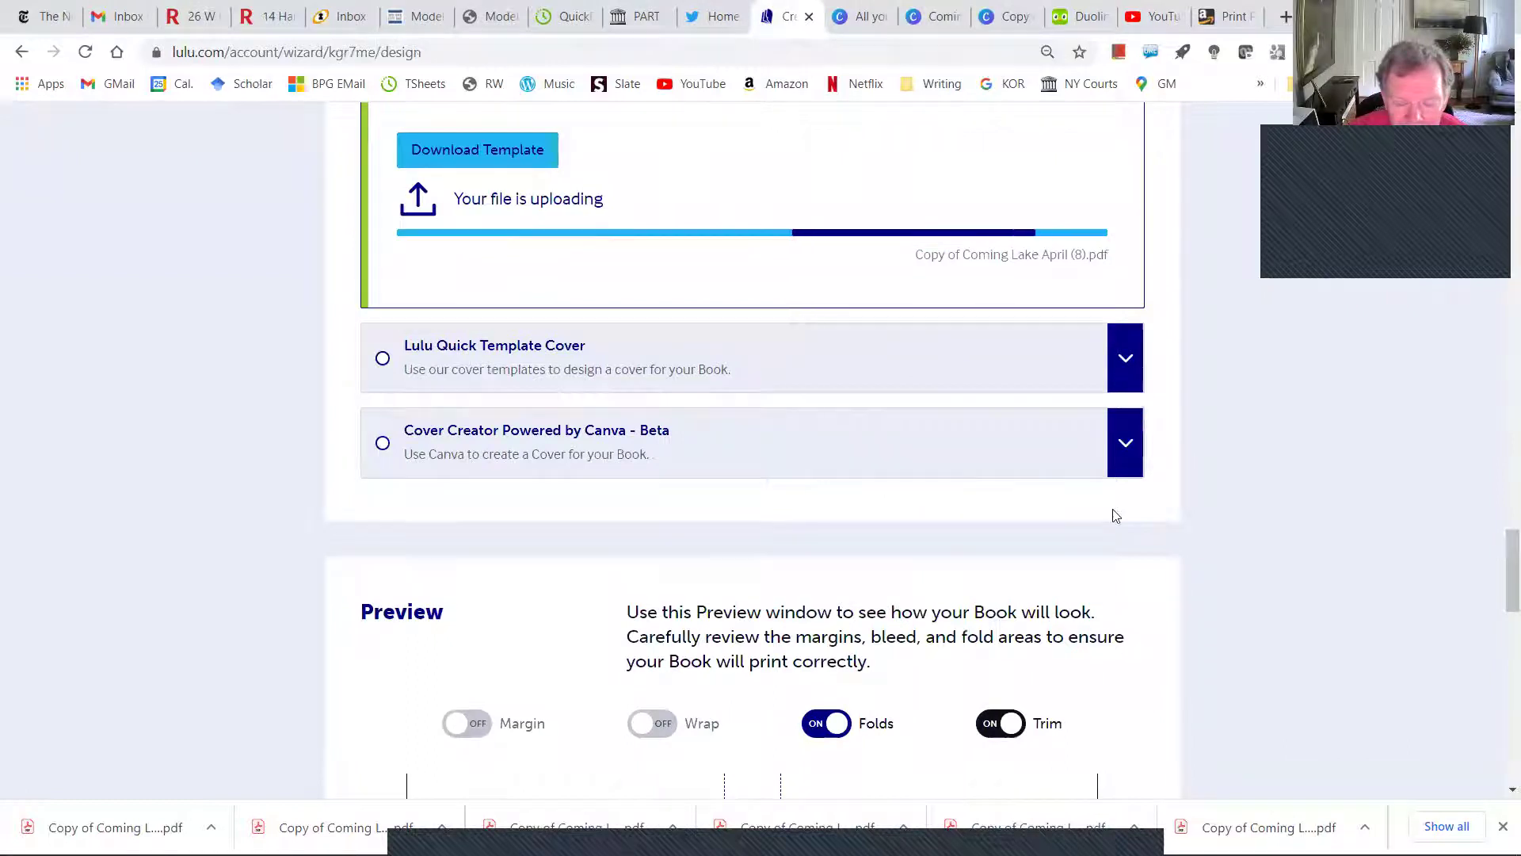
# - Examine the refreshed cover preview with the margin guide hidden, checking the logo, the spine text and the photo's placement
pyautogui.moveTo(1510, 547); pyautogui.dragTo(1508, 621)
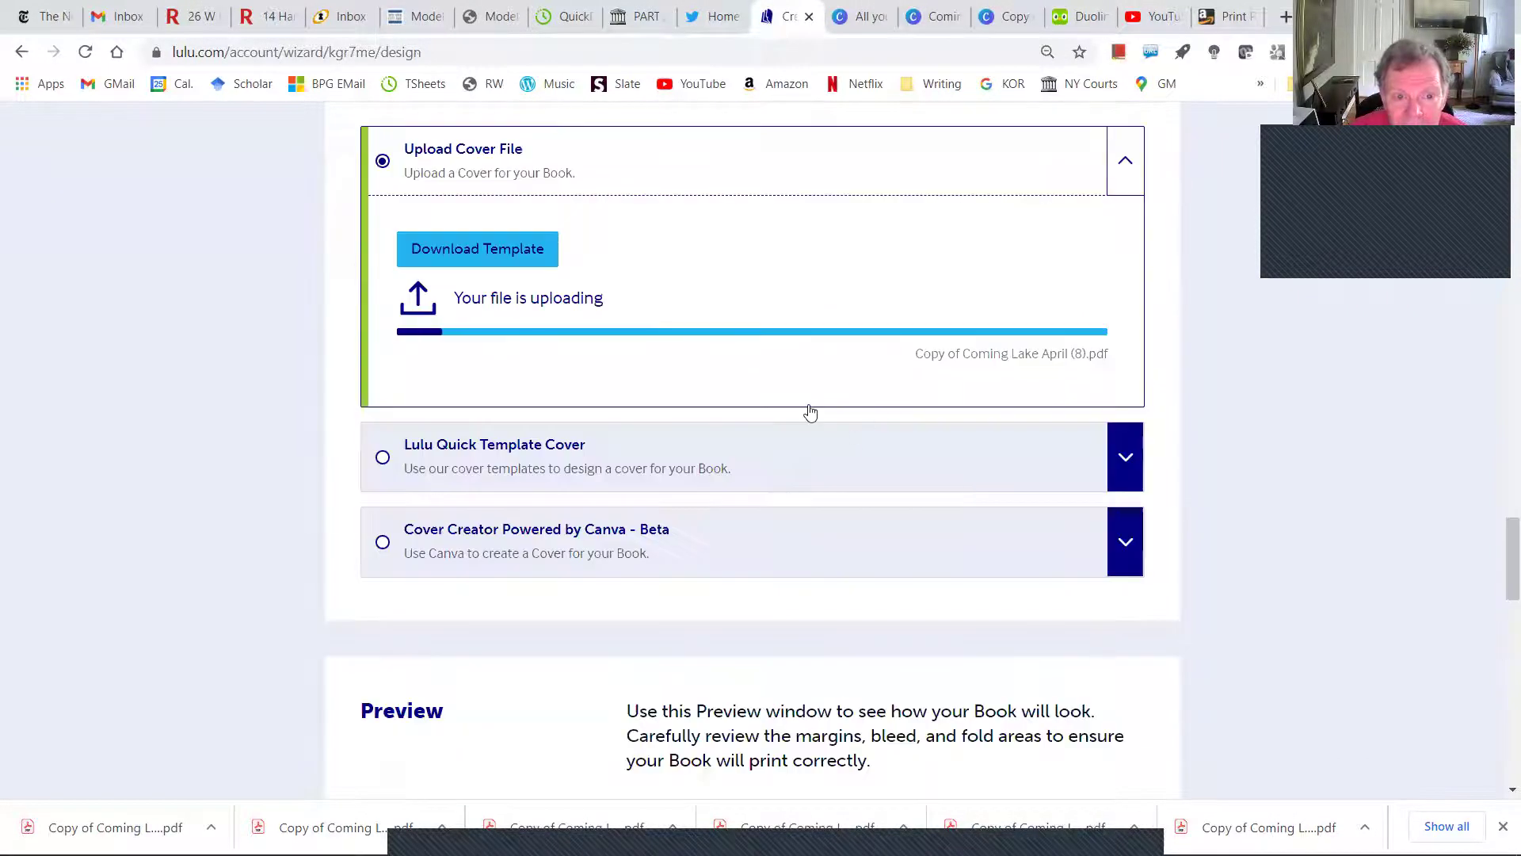
pyautogui.scroll(-10, 1335, 516)
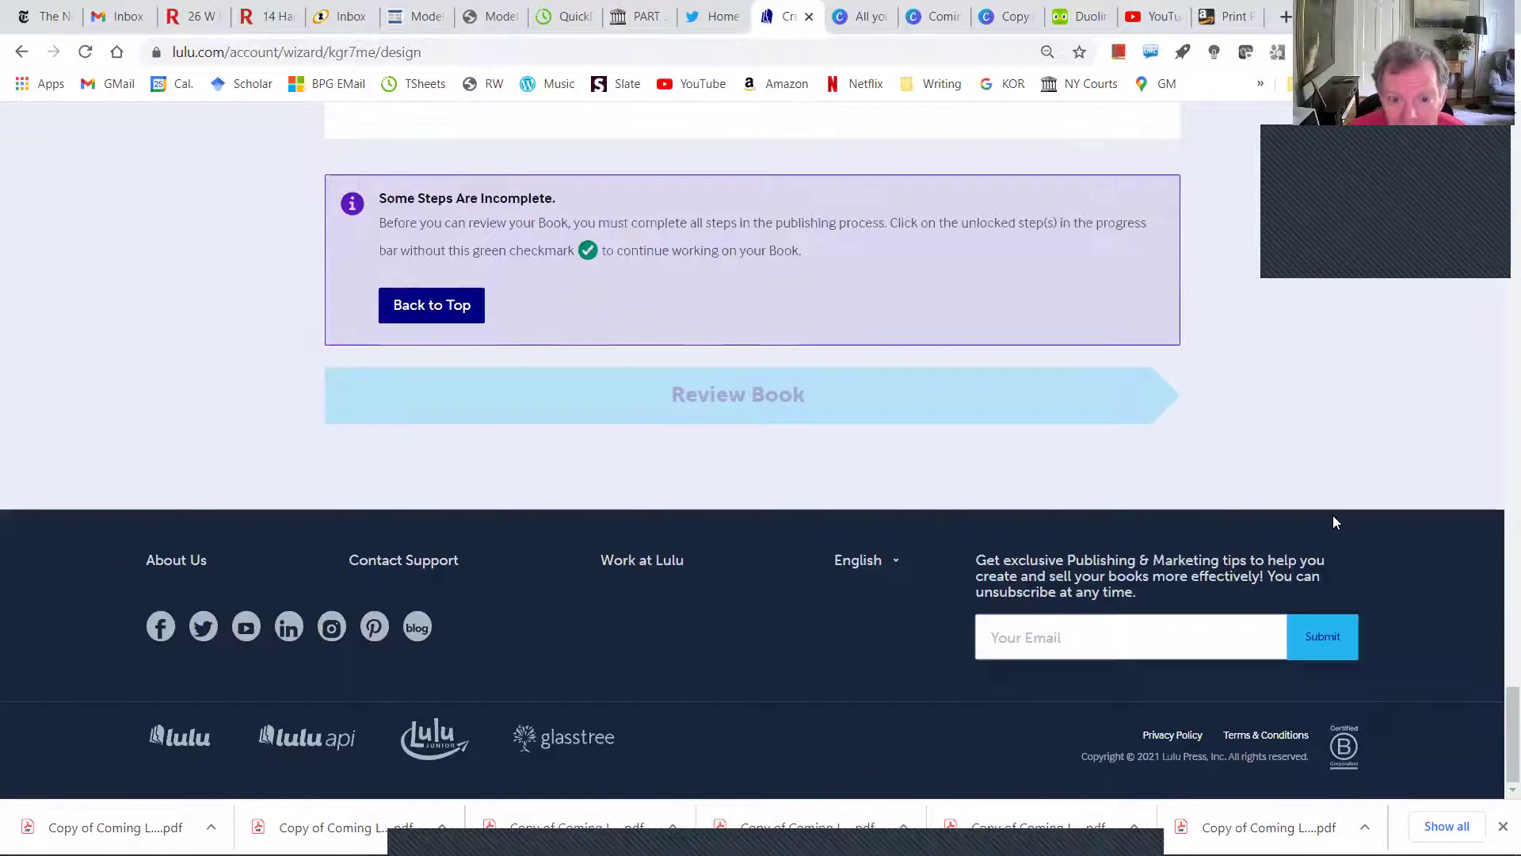
pyautogui.scroll(4, 1332, 521)
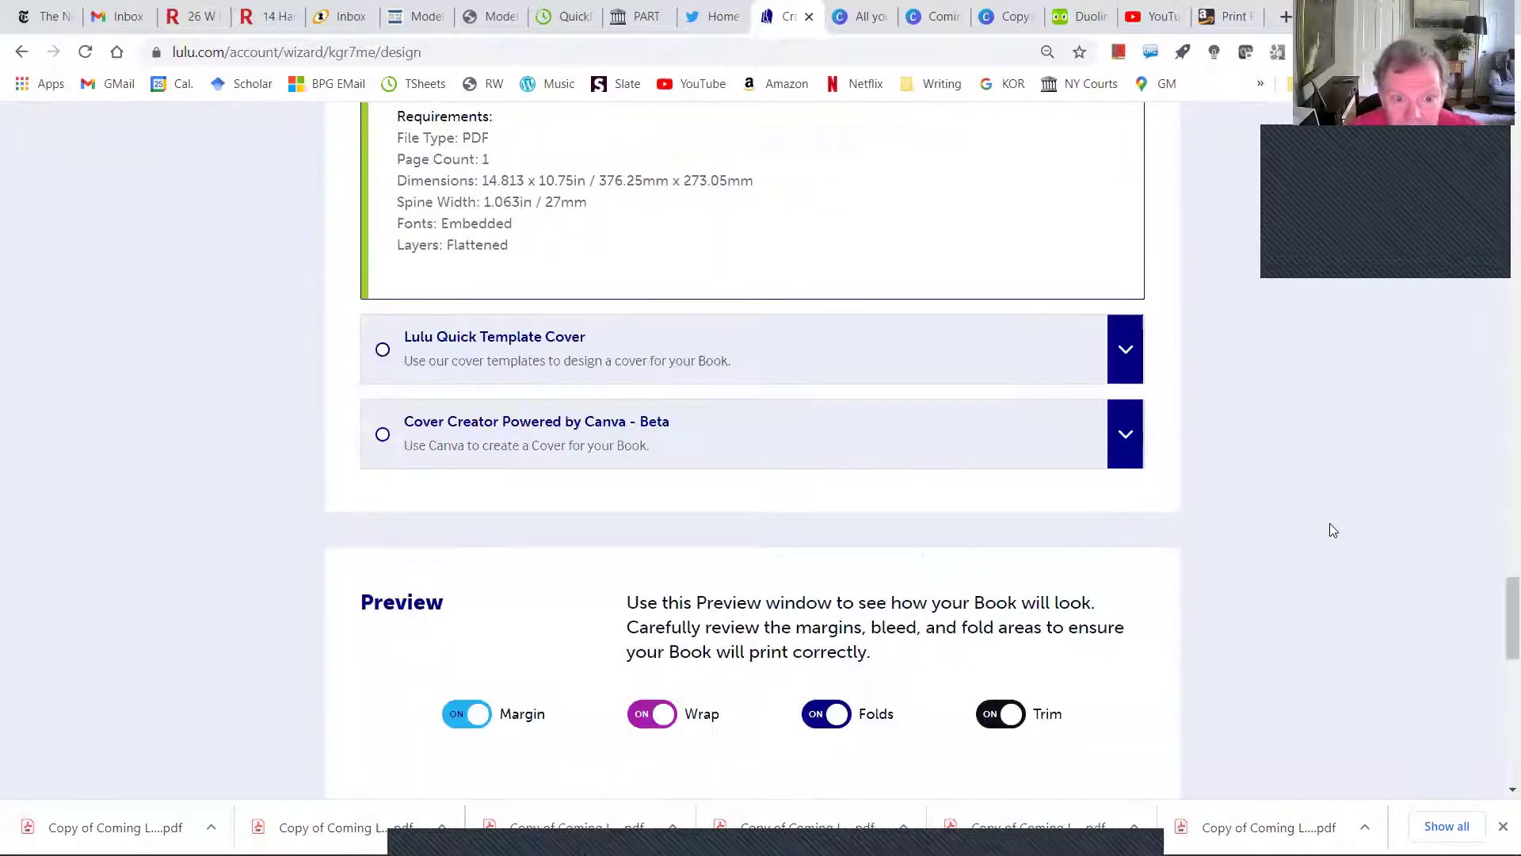
pyautogui.scroll(-4, 1330, 523)
pyautogui.scroll(-5, 1329, 523)
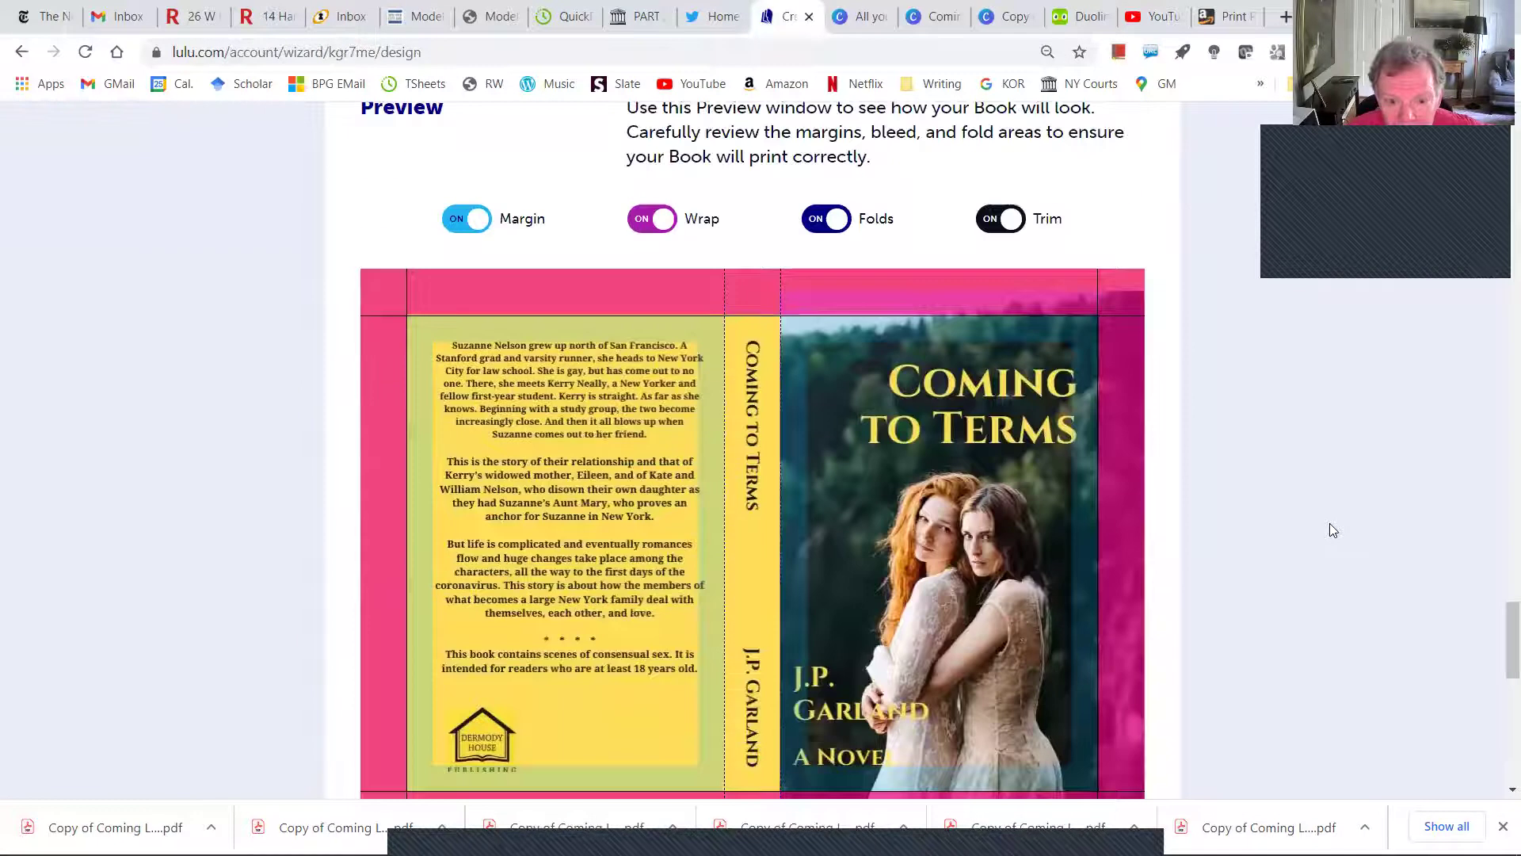
pyautogui.scroll(4, 544, 219)
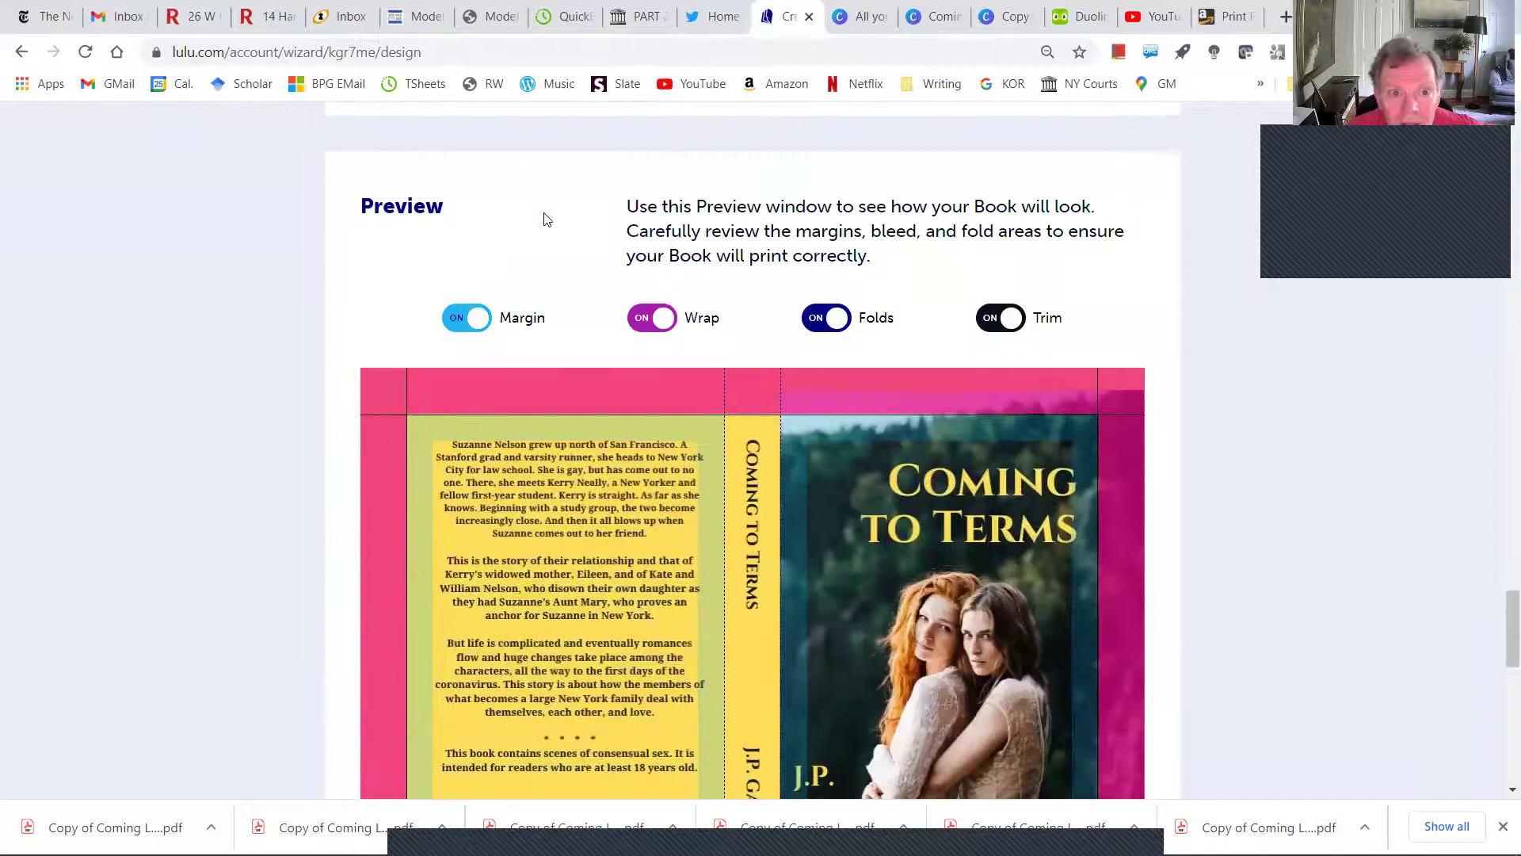
pyautogui.click(492, 317)
pyautogui.scroll(-5, 1179, 423)
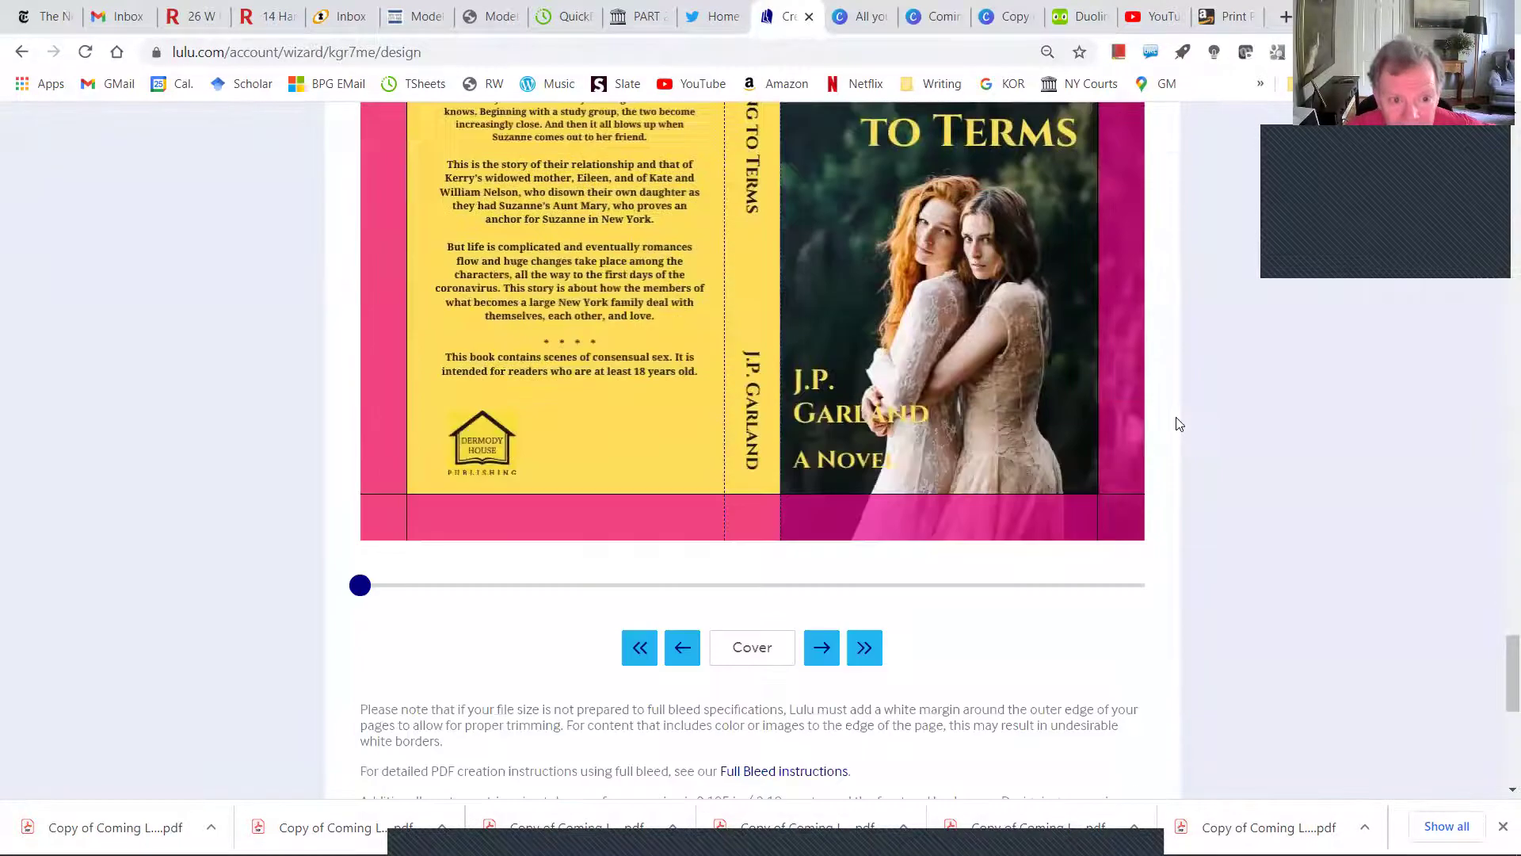
# - Proceed to the book review and confirm the book specifications and files
pyautogui.scroll(-5, 1195, 440)
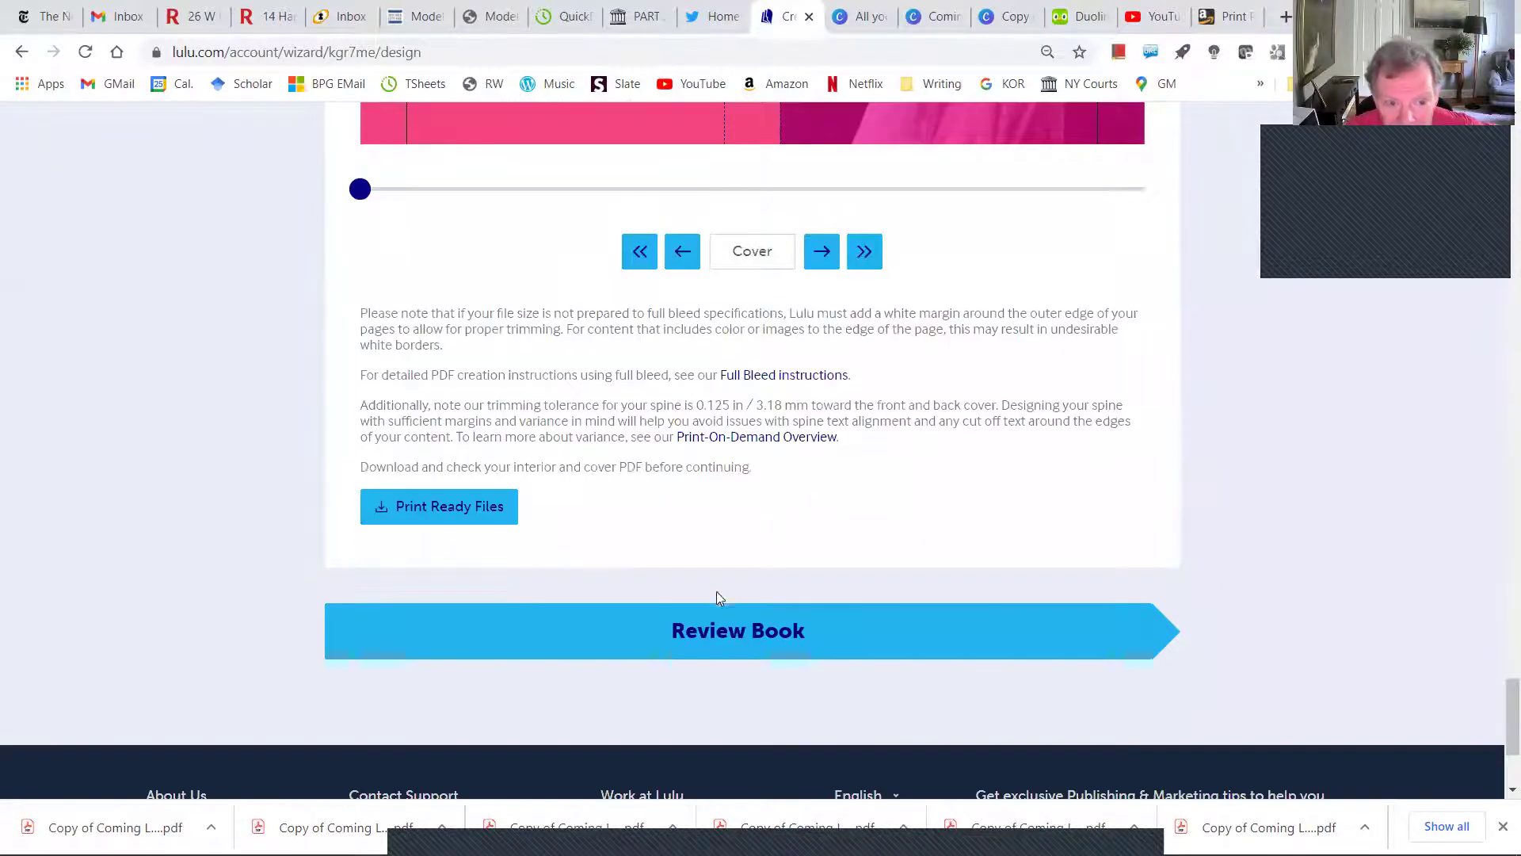
pyautogui.click(746, 633)
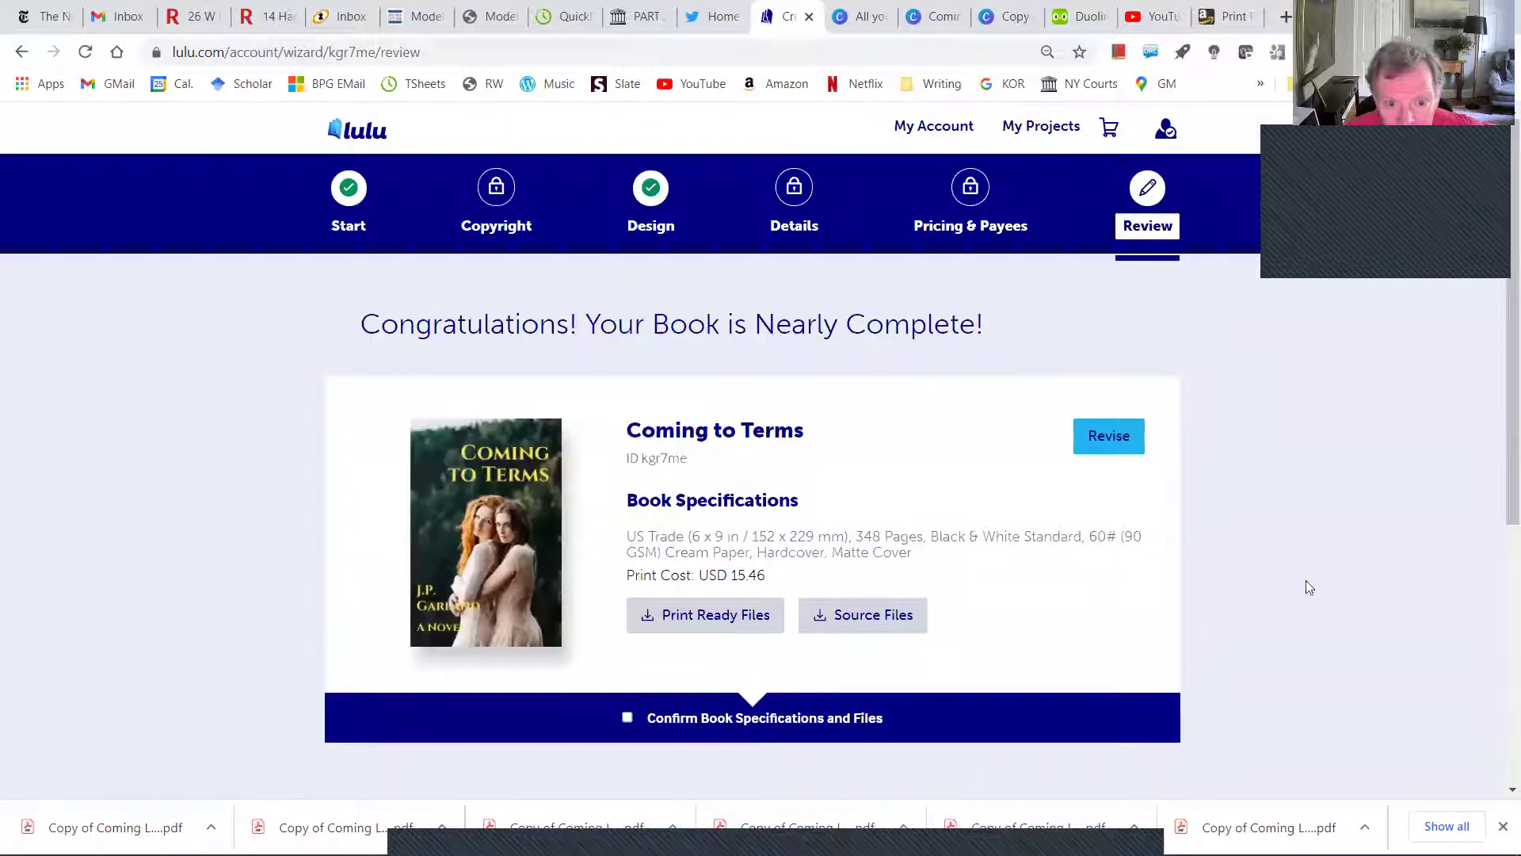
pyautogui.scroll(-1, 1336, 569)
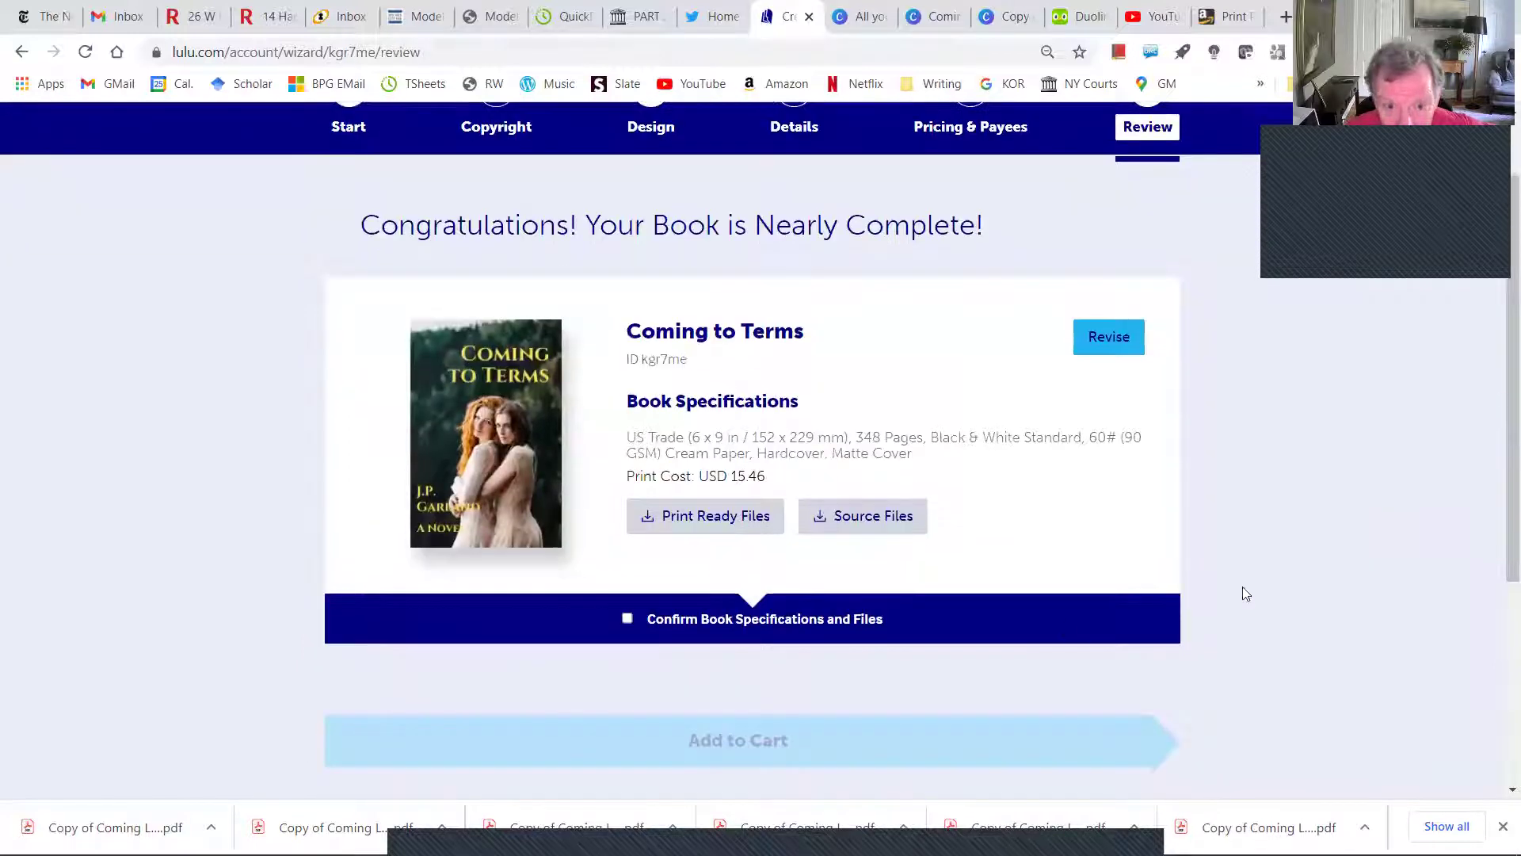
pyautogui.click(628, 619)
pyautogui.scroll(-3, 634, 622)
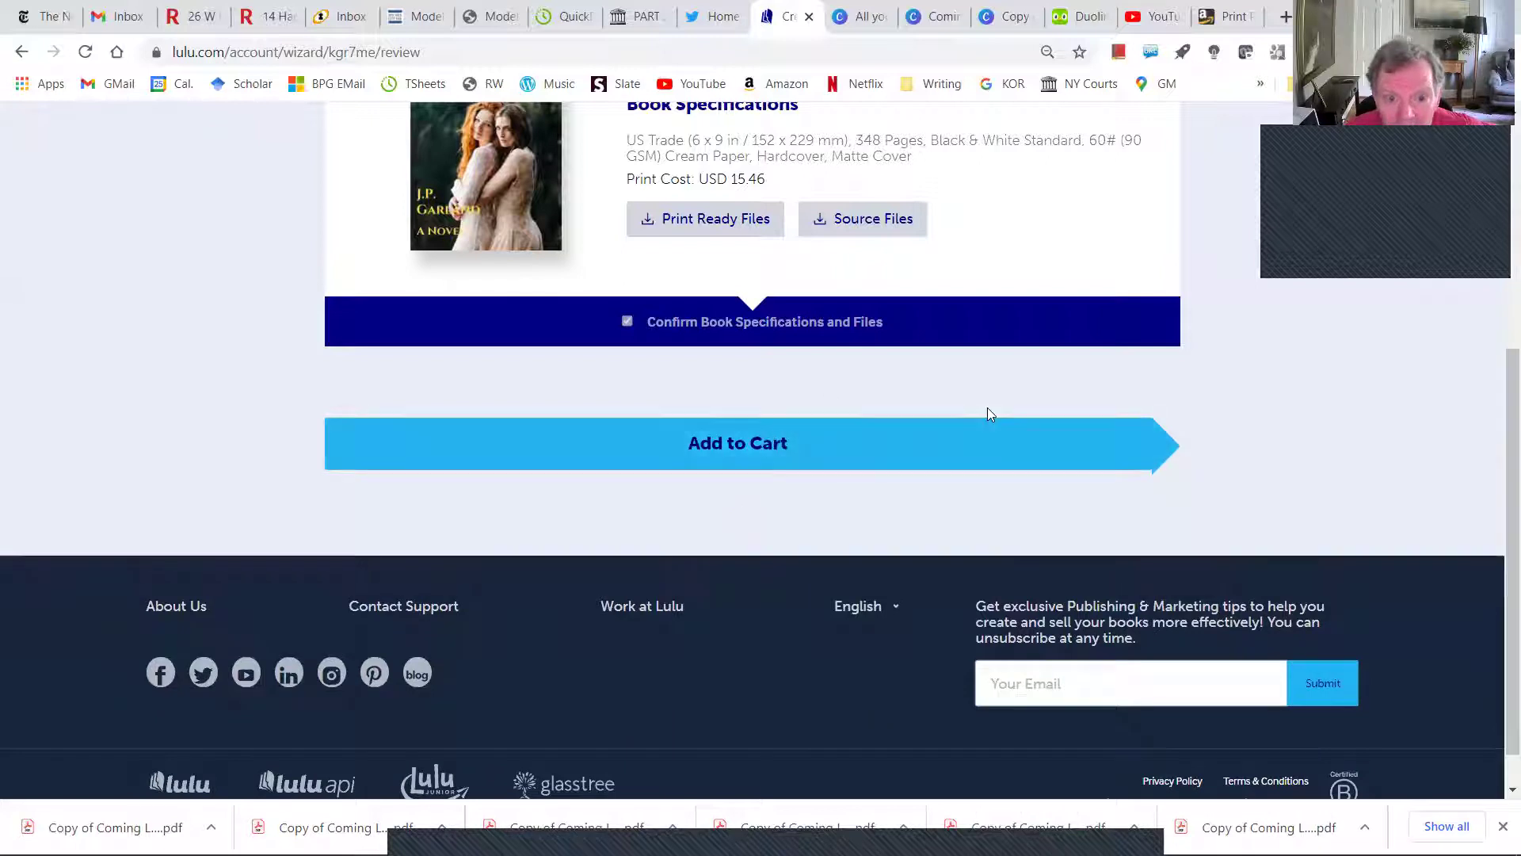
# - Add the reviewed hardcover edition of "Coming to Terms" to the cart
pyautogui.scroll(5, 987, 409)
pyautogui.scroll(-5, 988, 413)
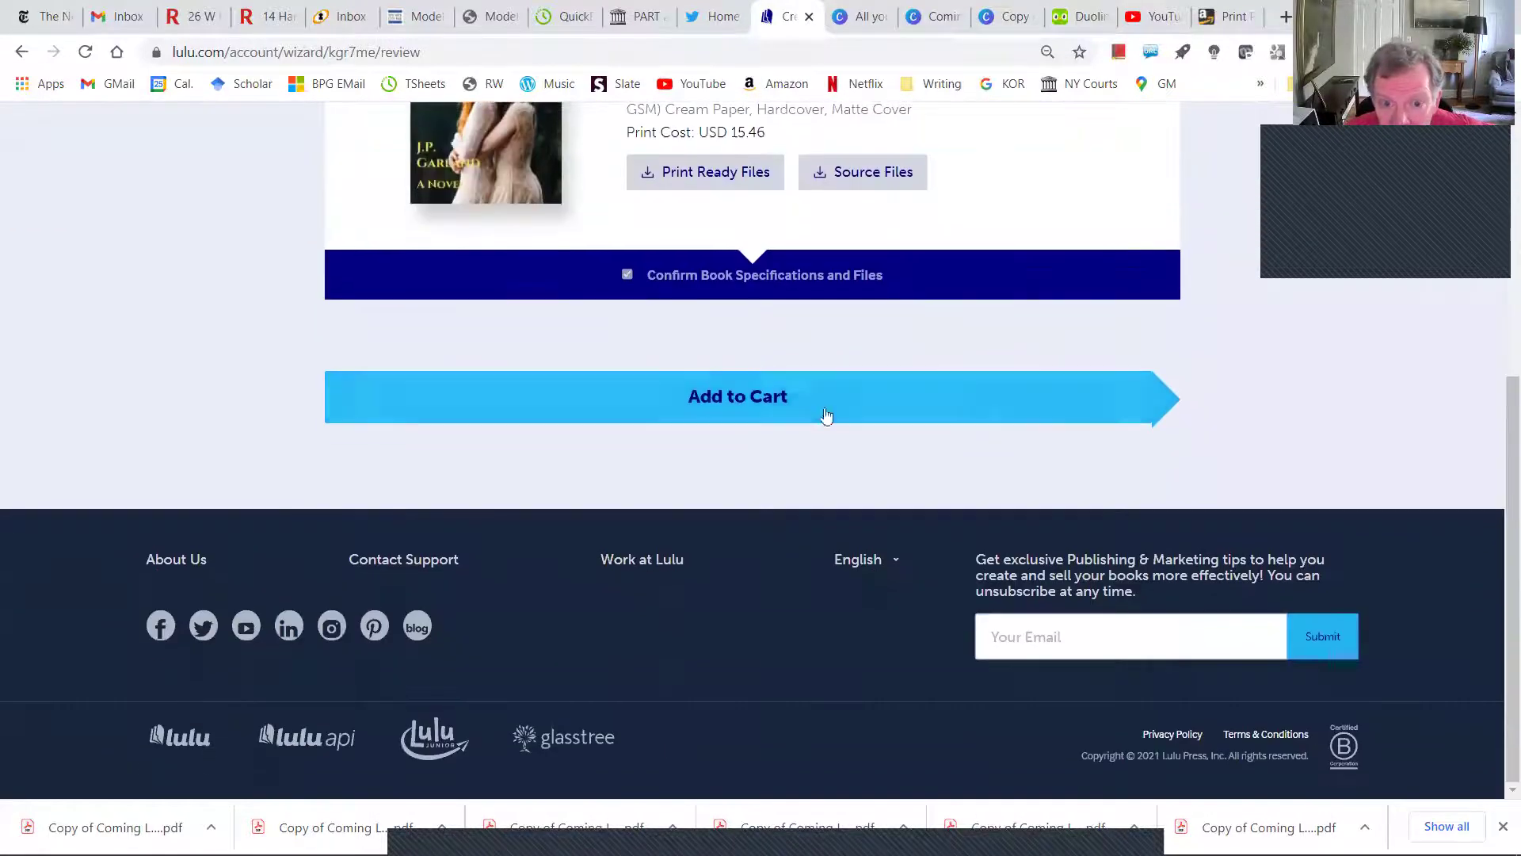
pyautogui.click(788, 397)
pyautogui.scroll(5, 1218, 439)
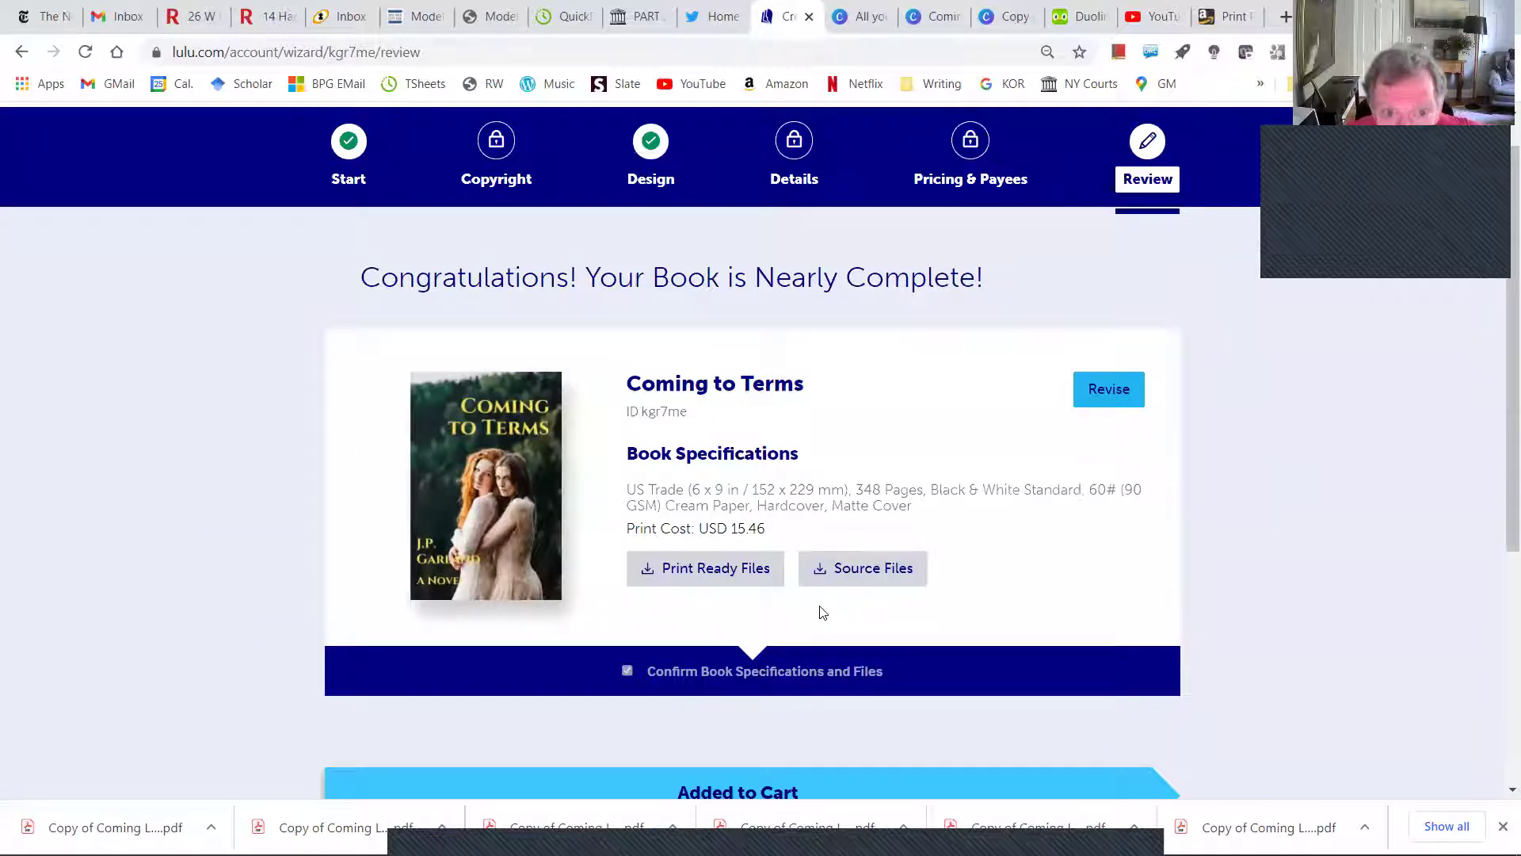
pyautogui.scroll(1, 819, 611)
# - Add "Coming to Terms" to the cart a second time and look over the review page
pyautogui.scroll(-5, 996, 462)
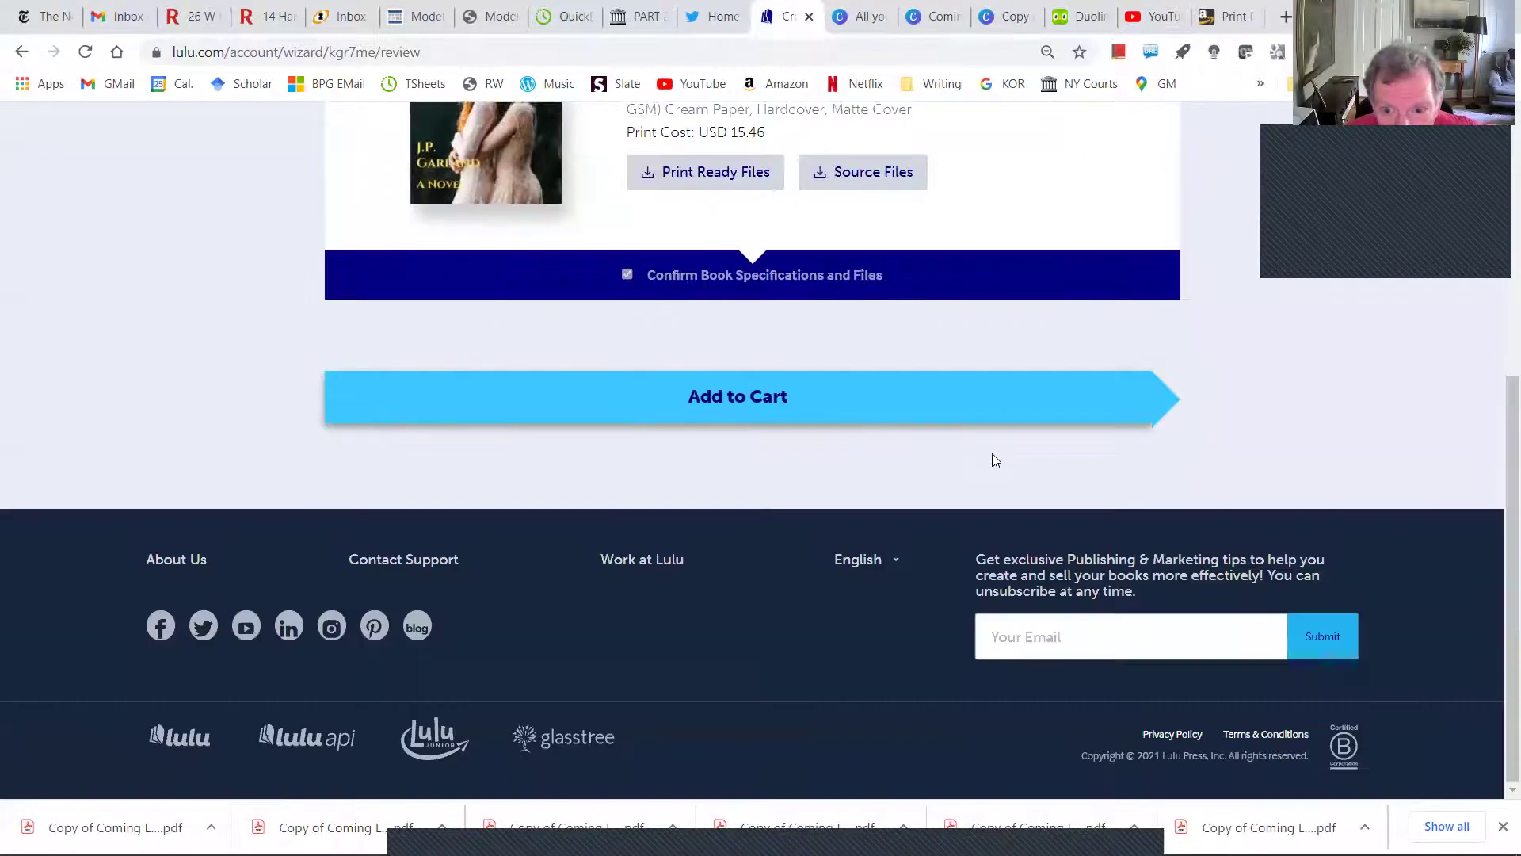
pyautogui.click(734, 404)
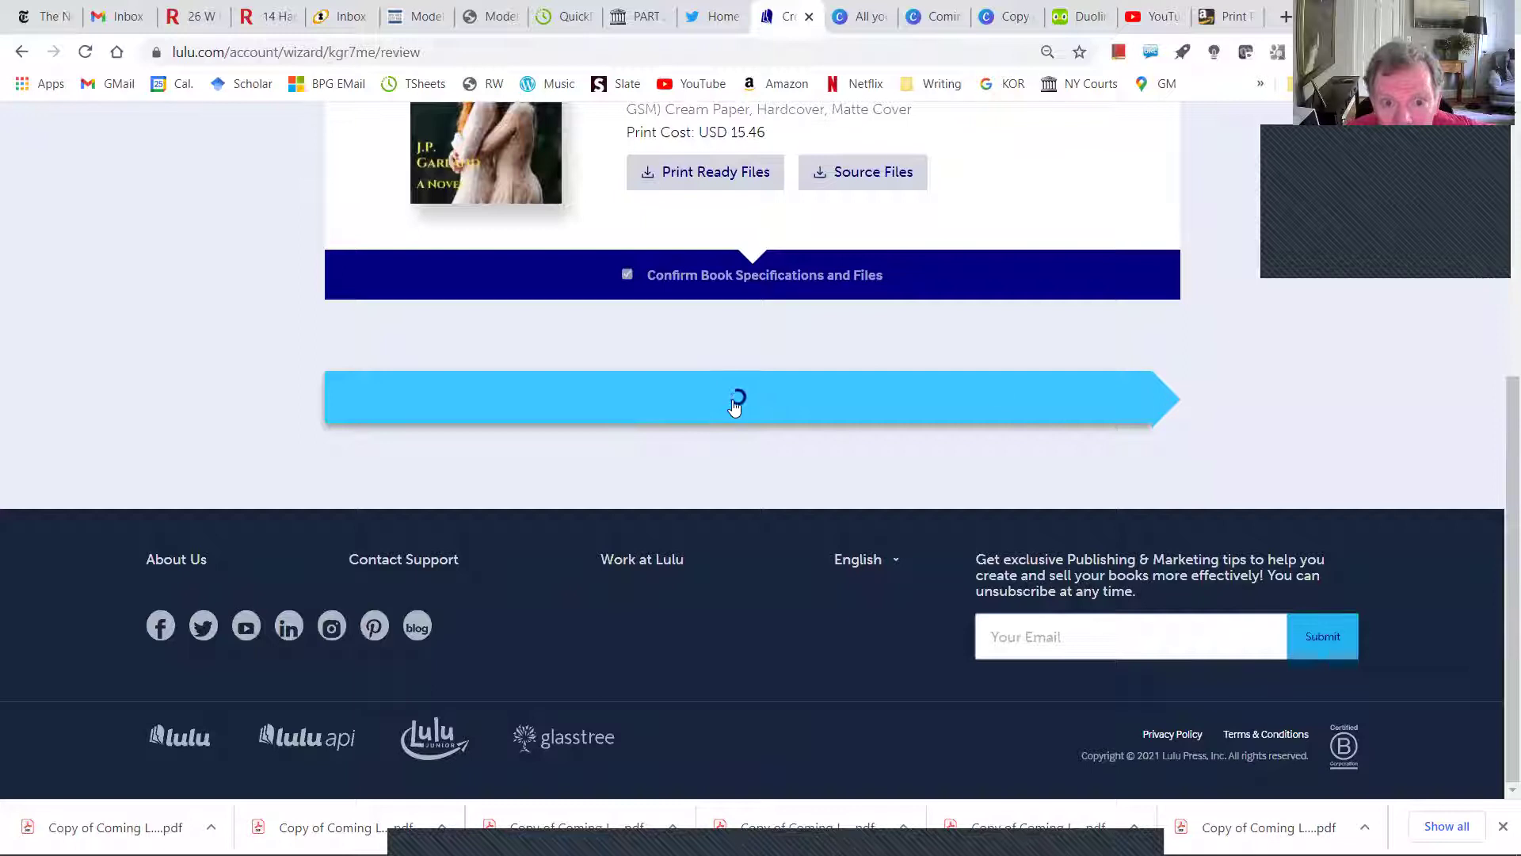
pyautogui.scroll(5, 986, 393)
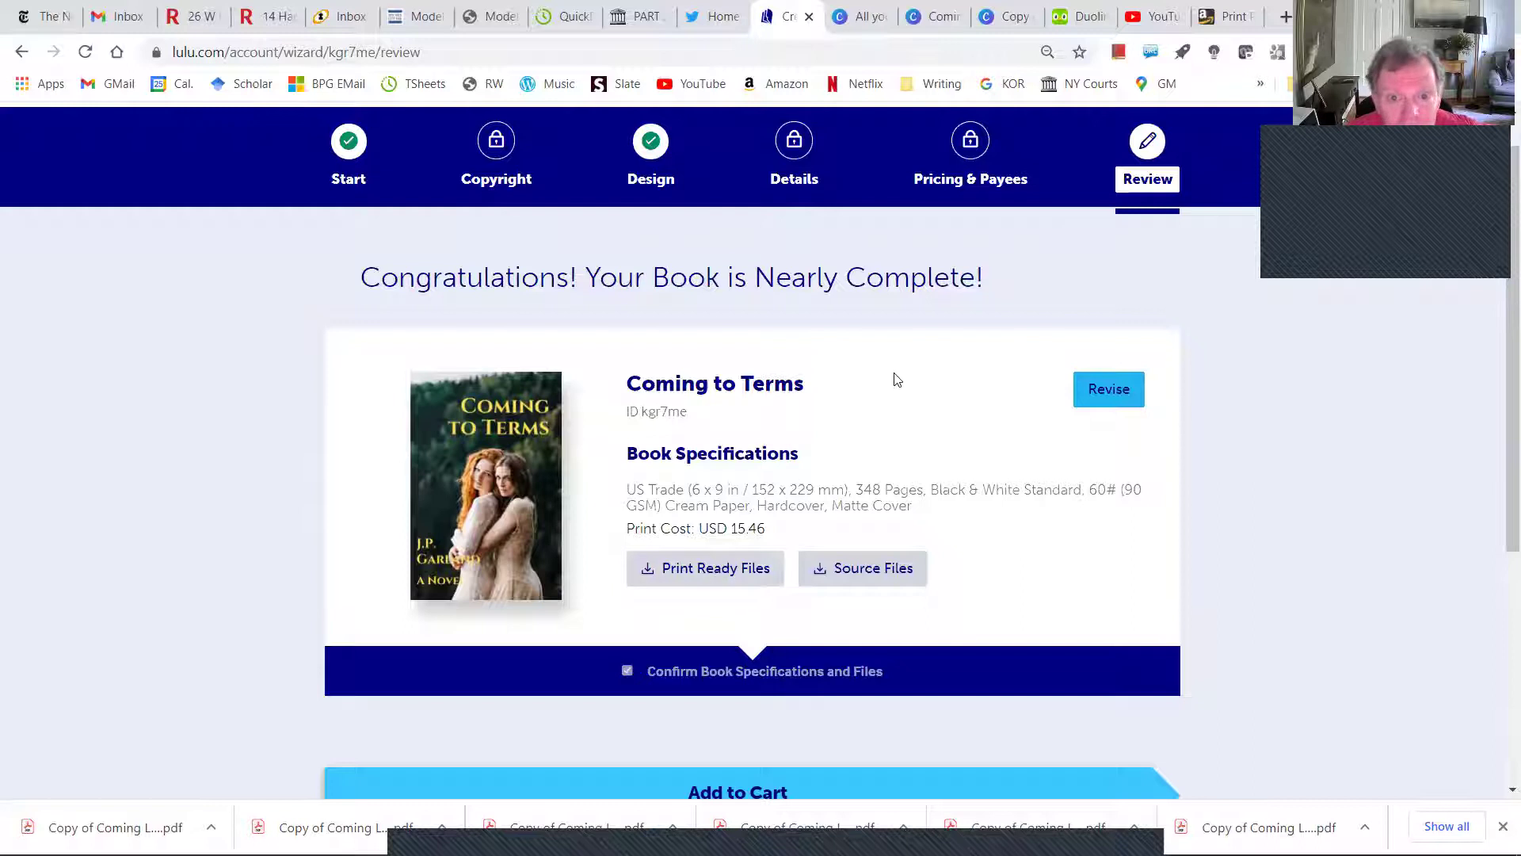
pyautogui.scroll(1, 895, 375)
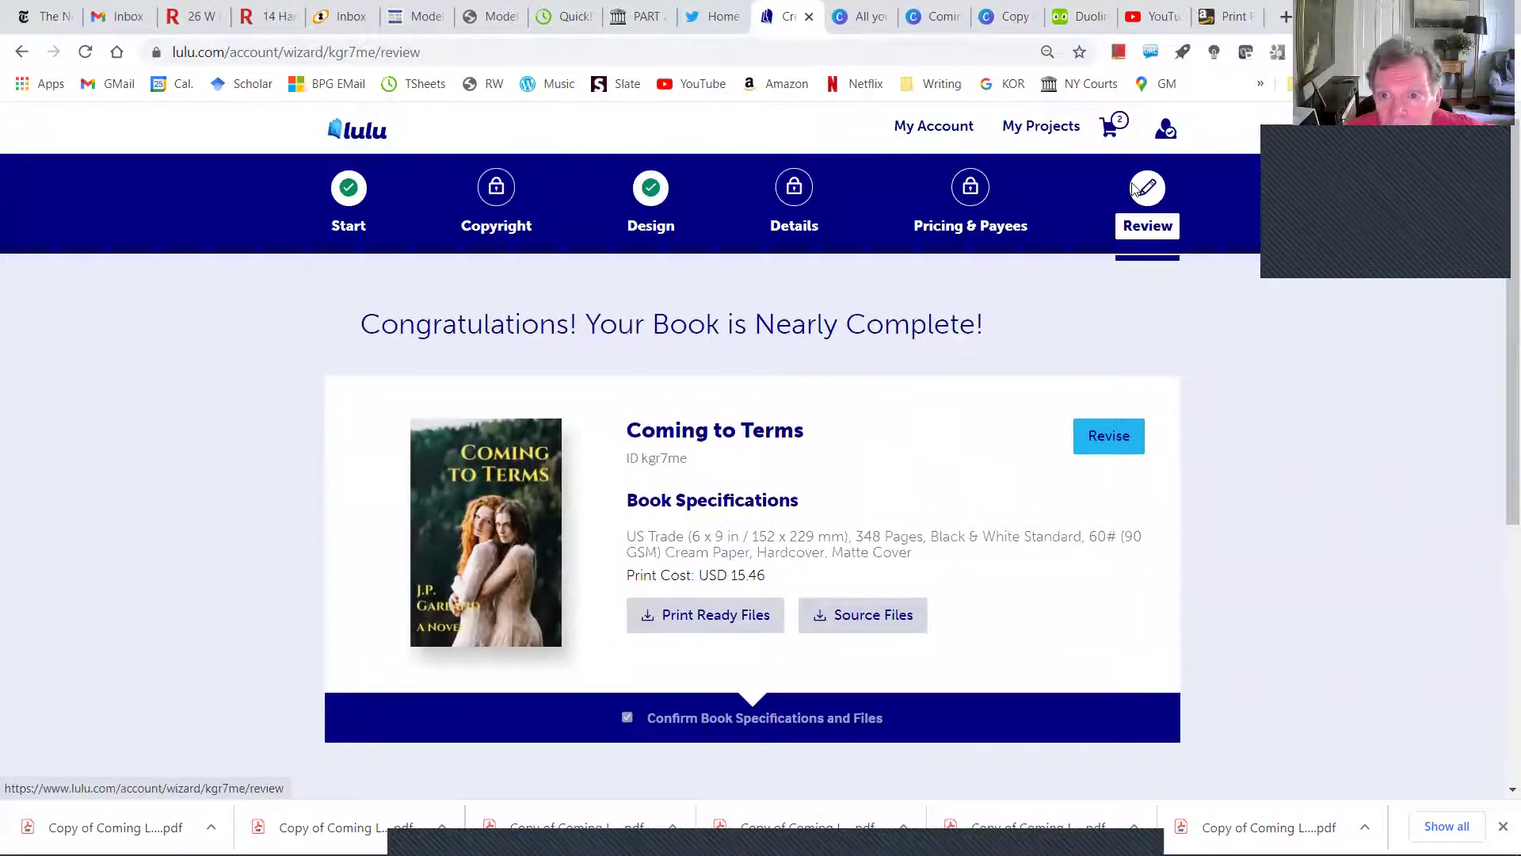
pyautogui.scroll(-5, 1141, 198)
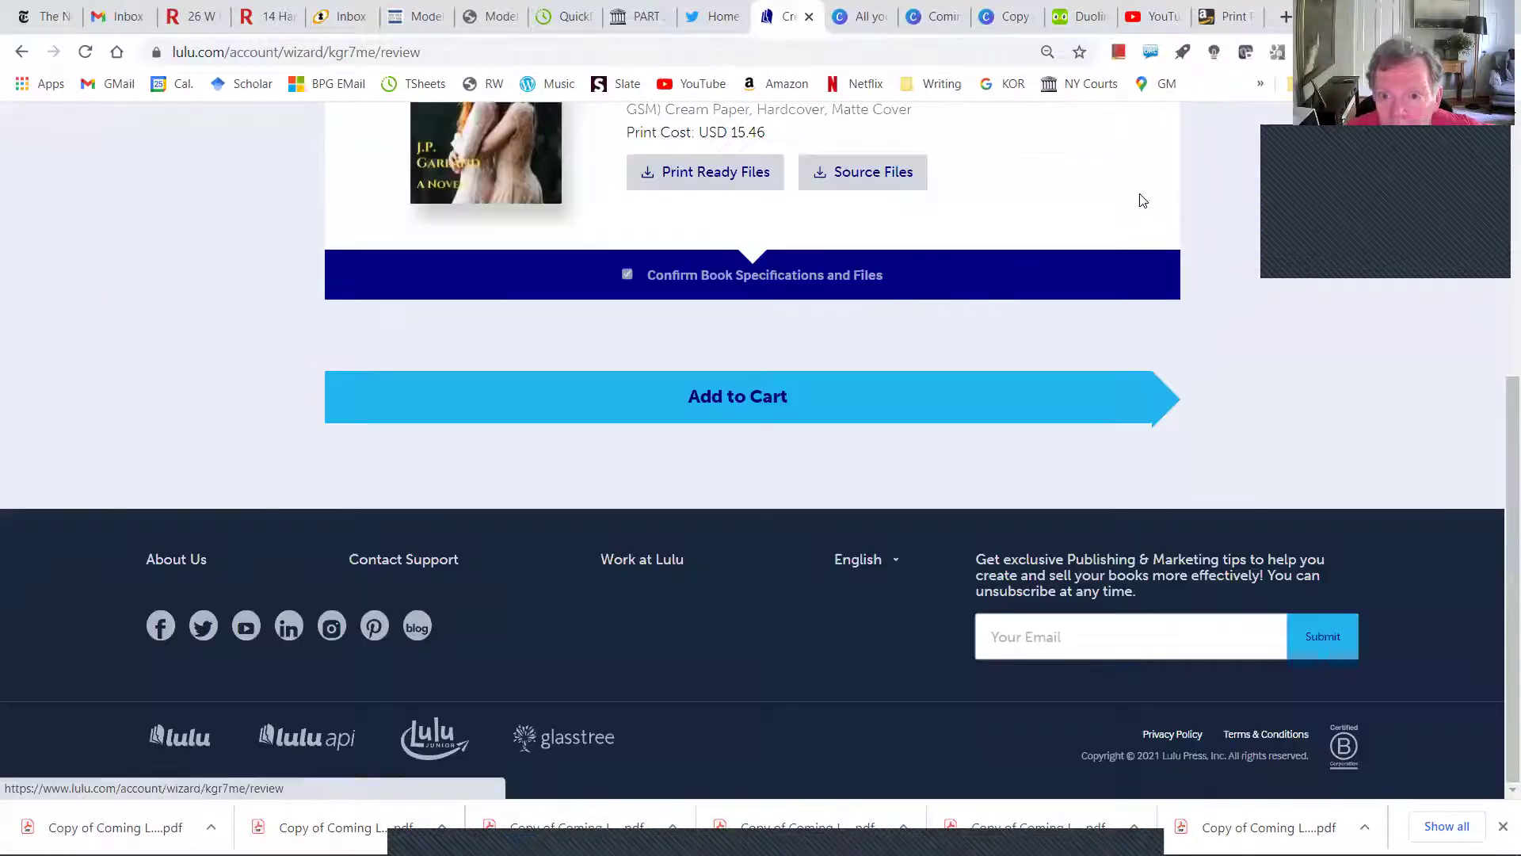
pyautogui.scroll(5, 975, 342)
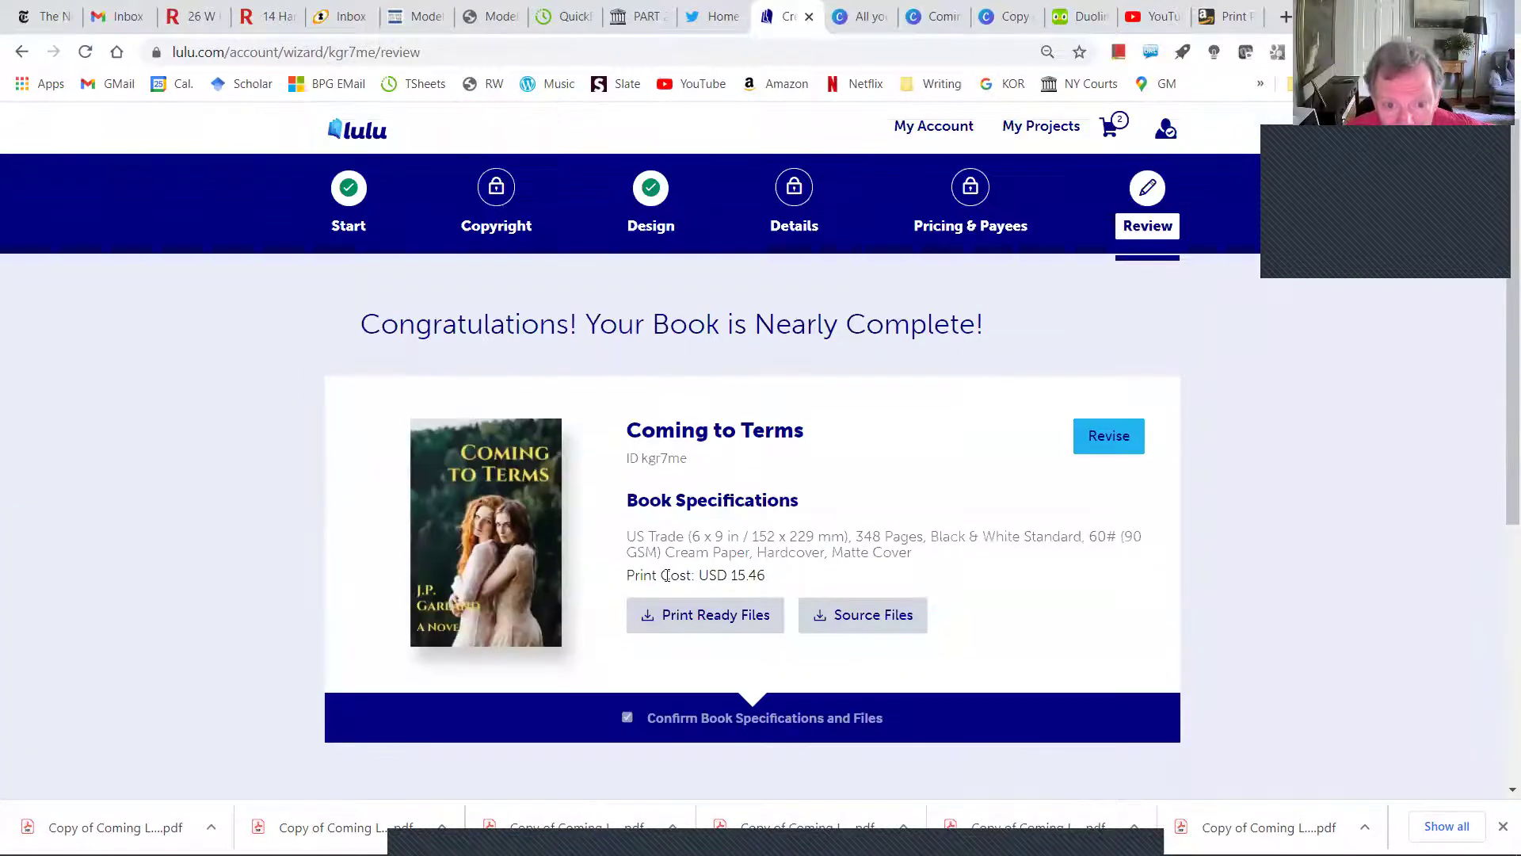
# - Download the book's print-ready files and add one more copy of it to the cart
pyautogui.click(704, 615)
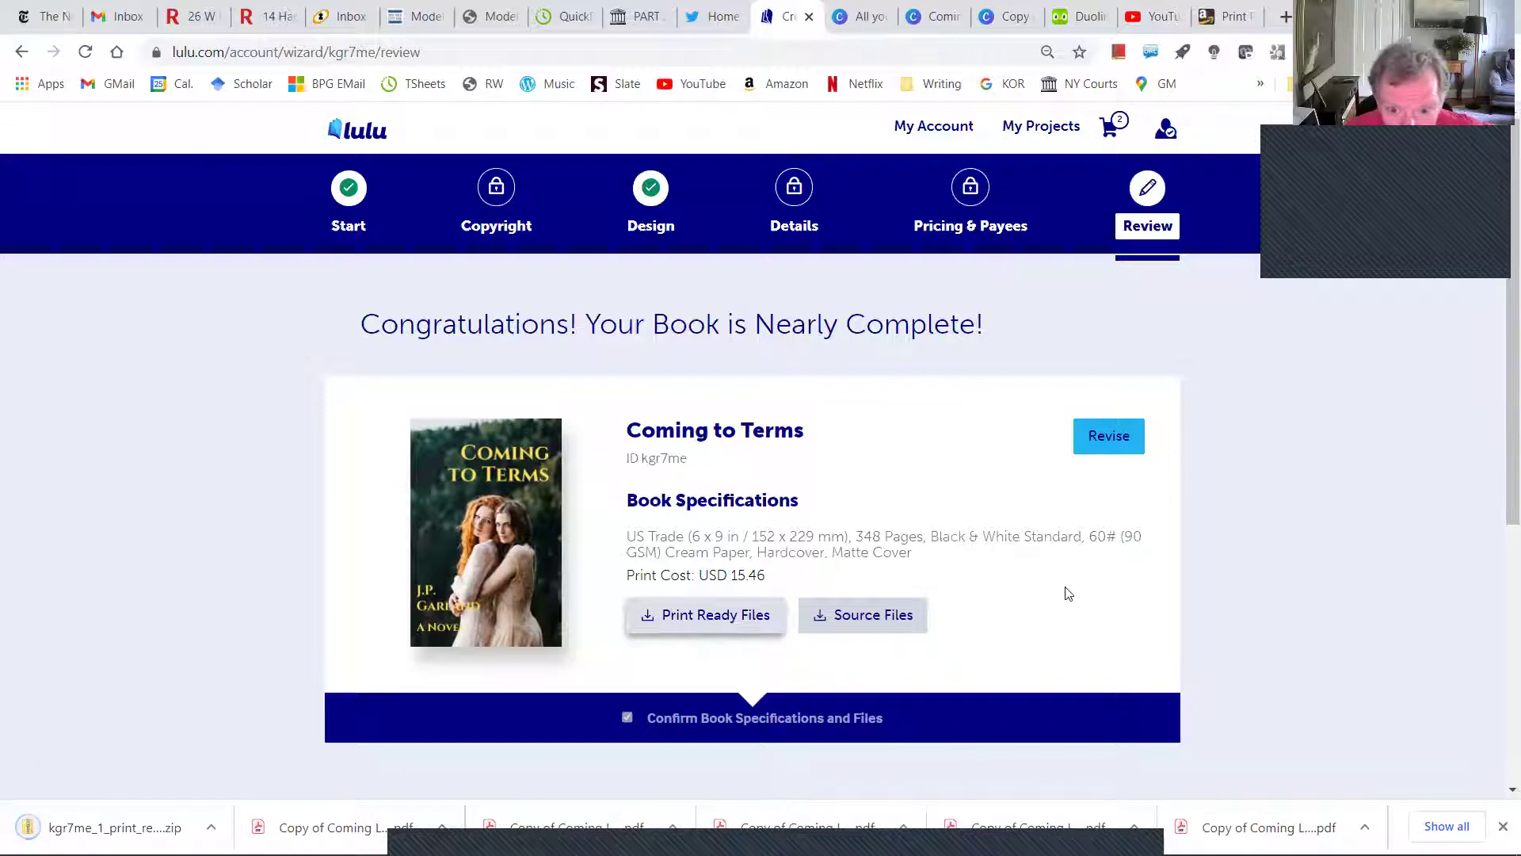
pyautogui.scroll(-3, 1041, 606)
pyautogui.click(729, 542)
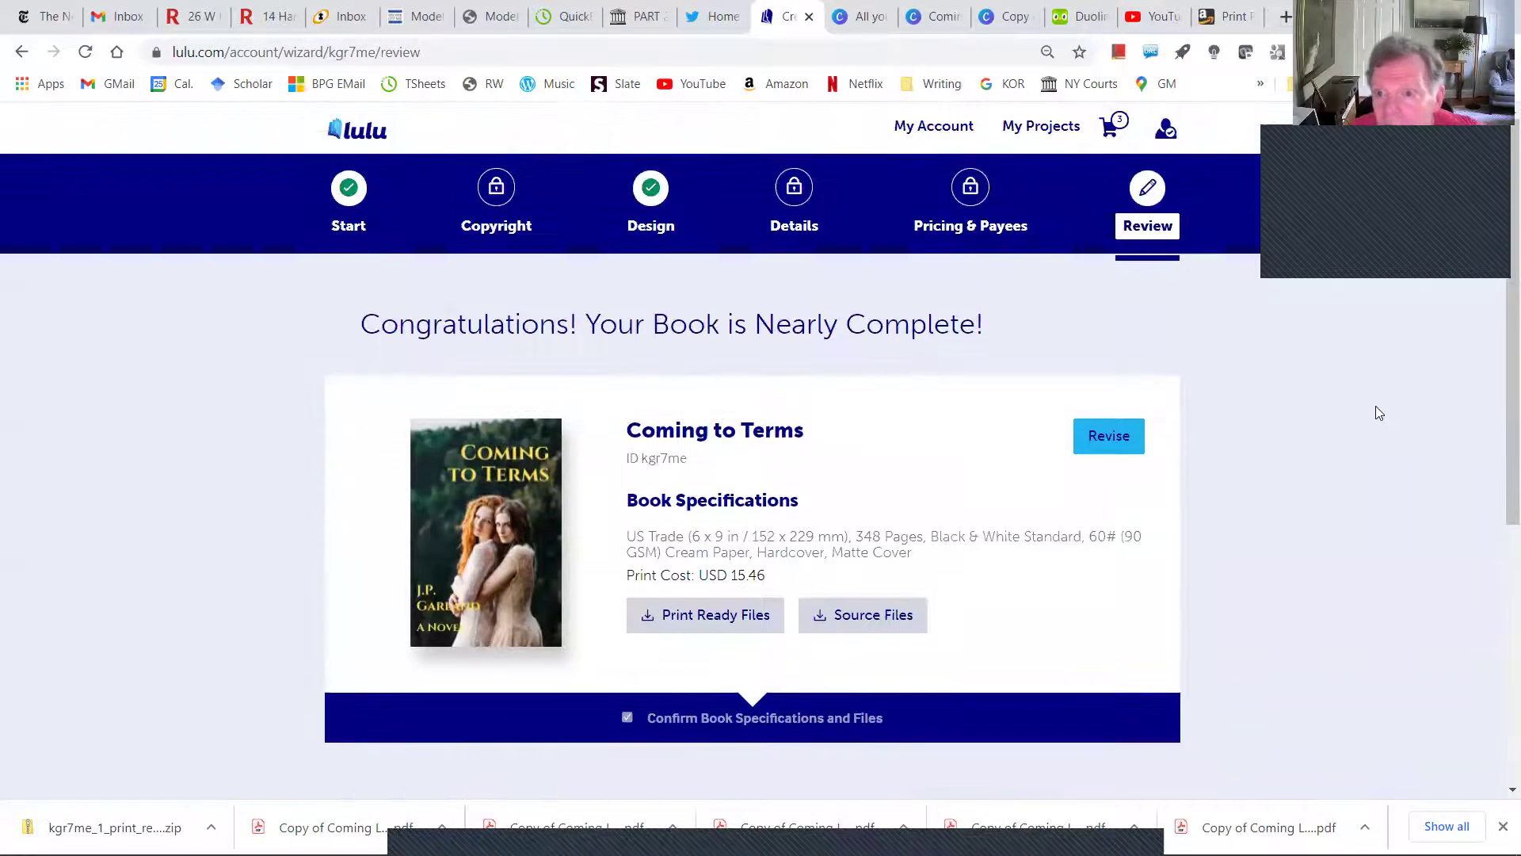
pyautogui.scroll(-5, 1387, 404)
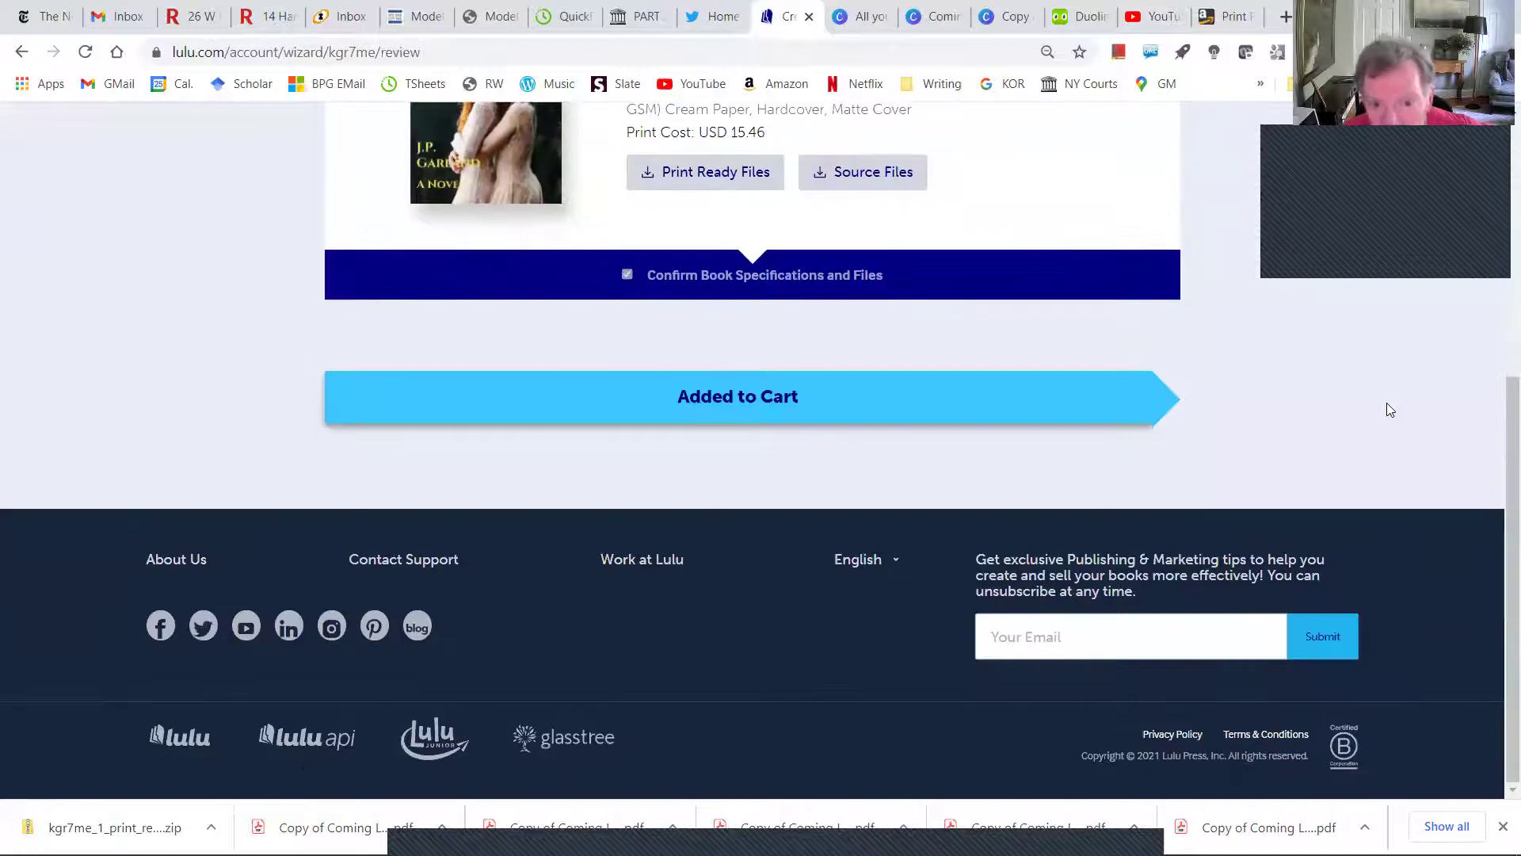
pyautogui.scroll(5, 1386, 410)
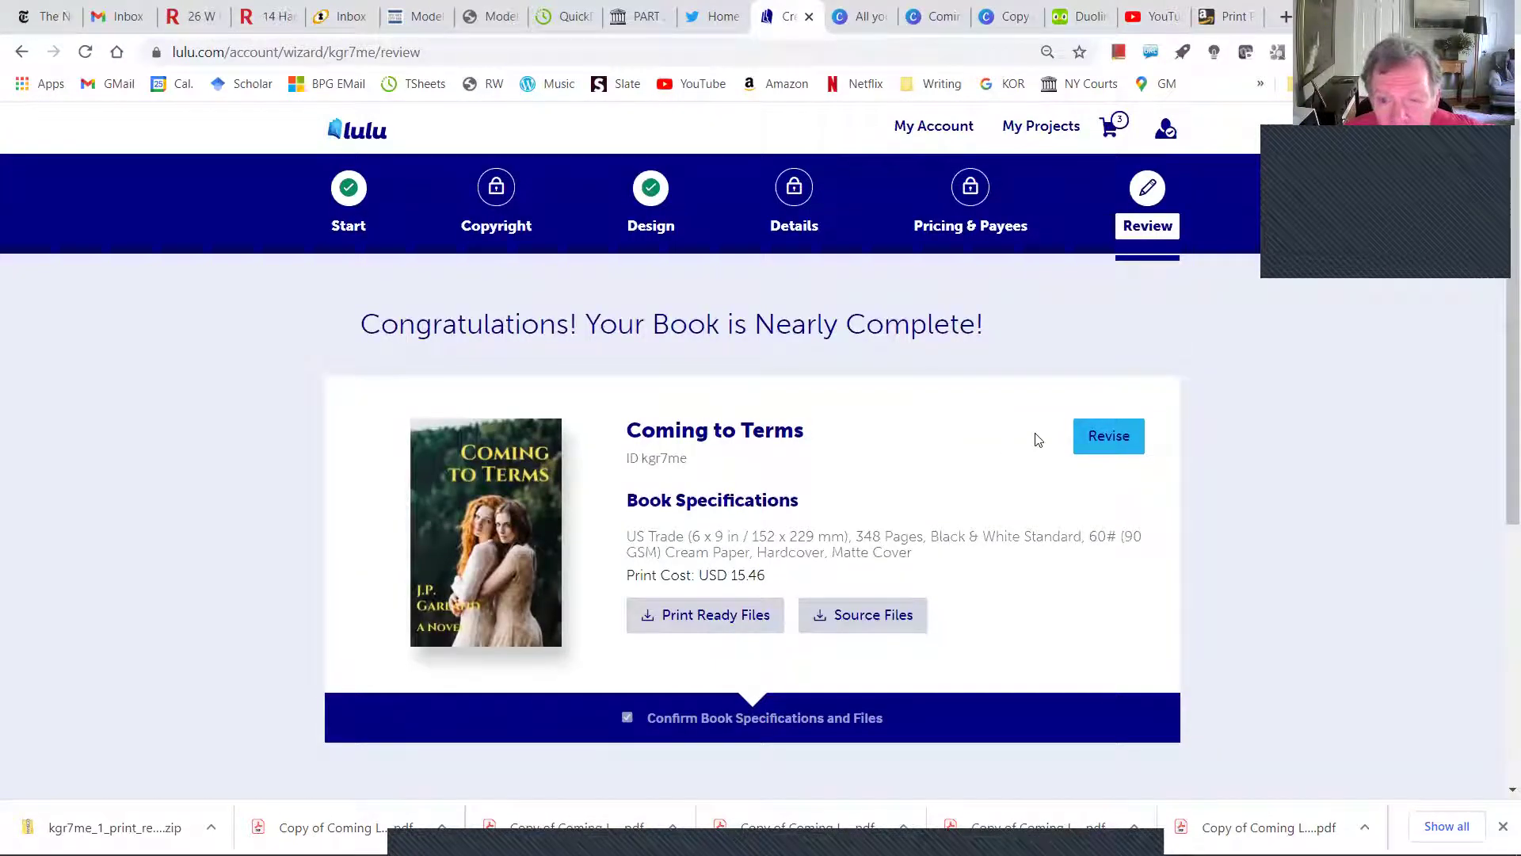
# - Reopen the book for revision to look over its design options and cover preview, and return to the book review
pyautogui.click(1123, 436)
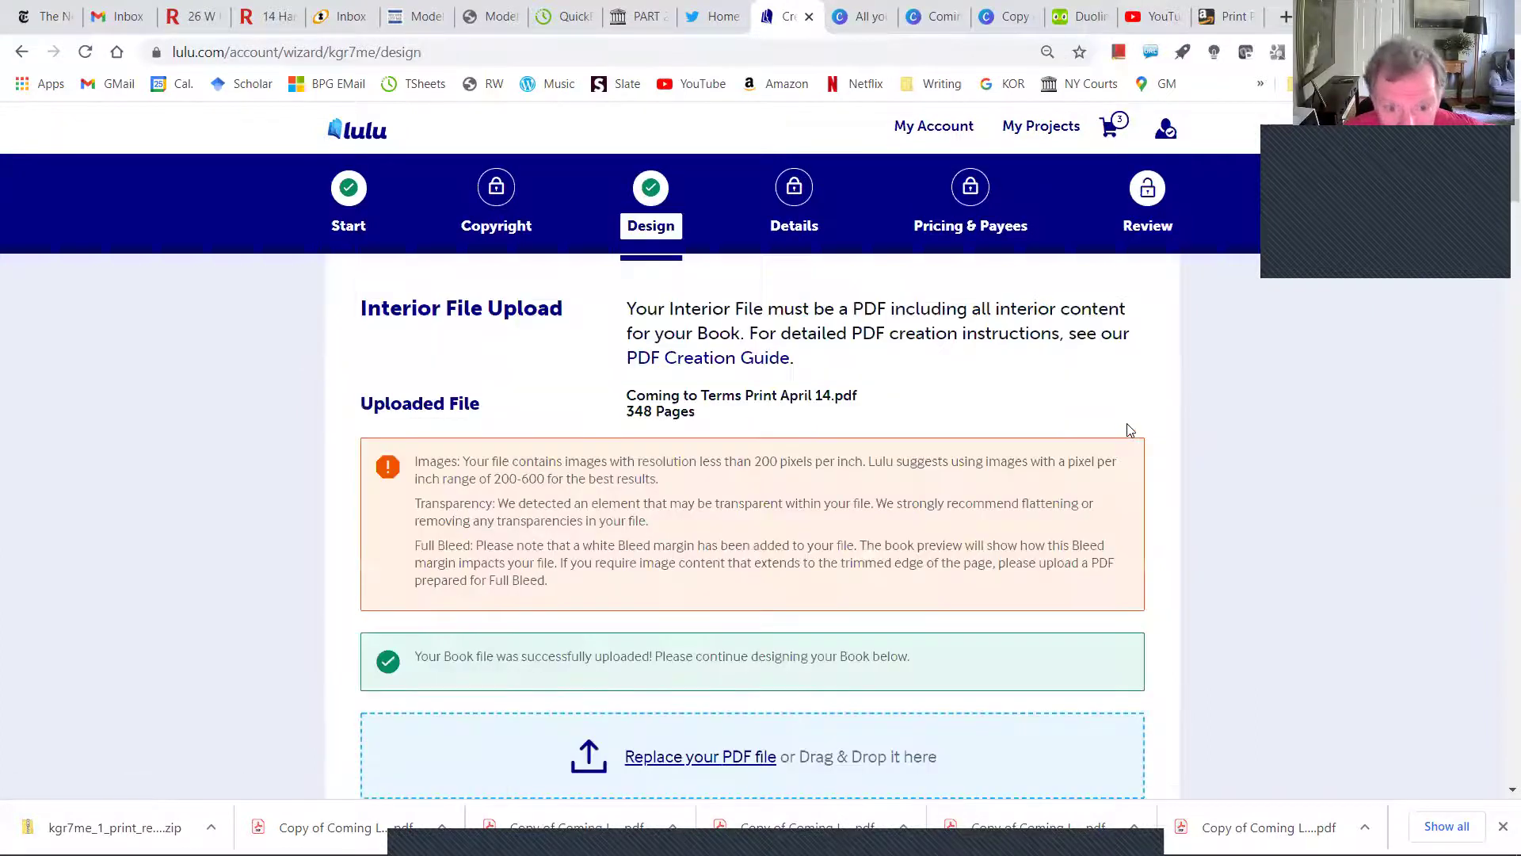
pyautogui.scroll(-20, 1129, 430)
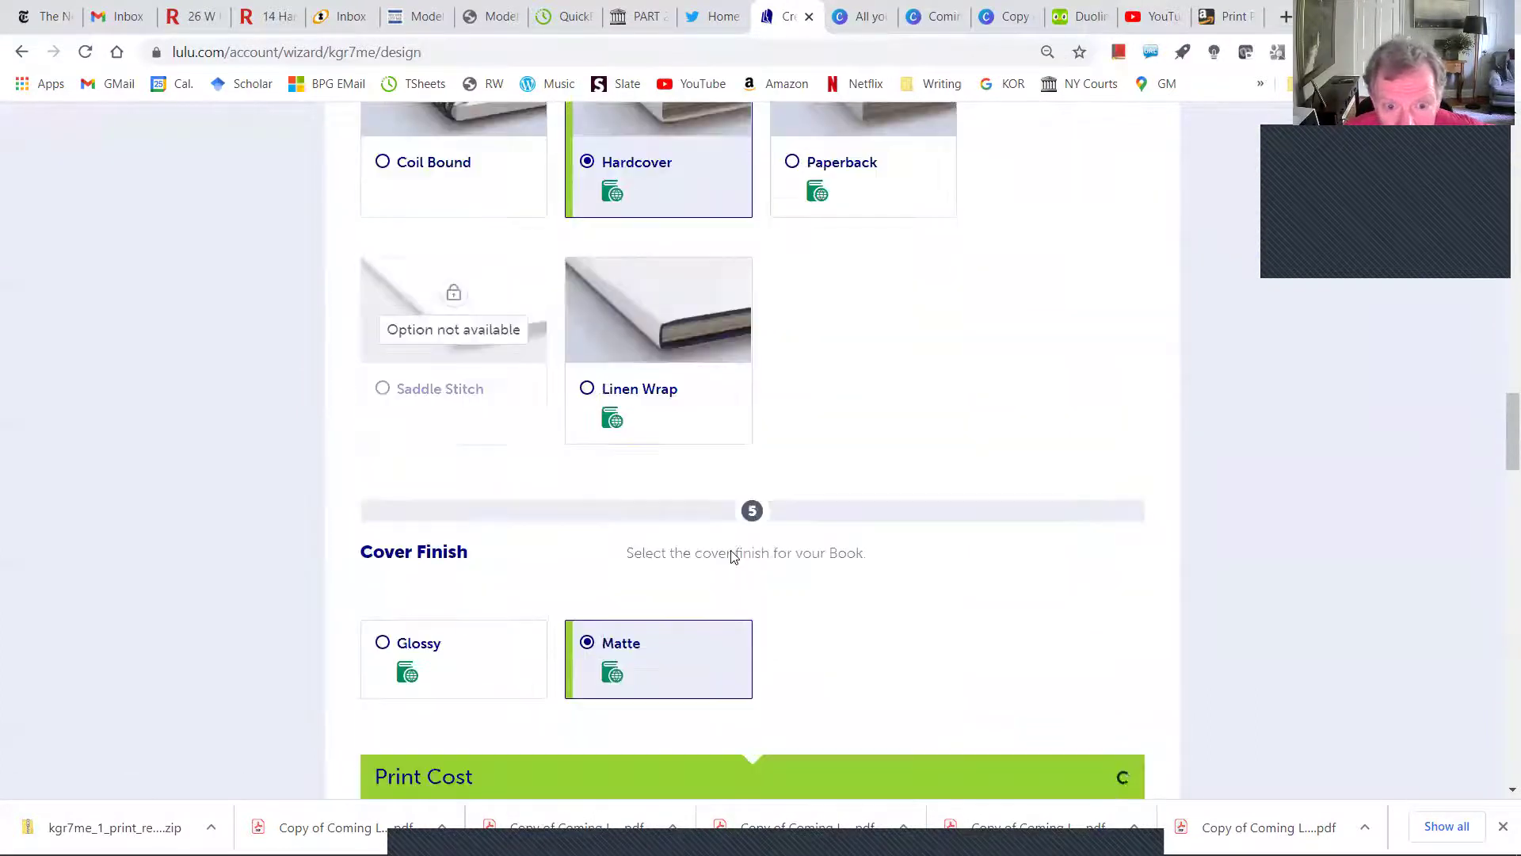
pyautogui.scroll(-15, 732, 555)
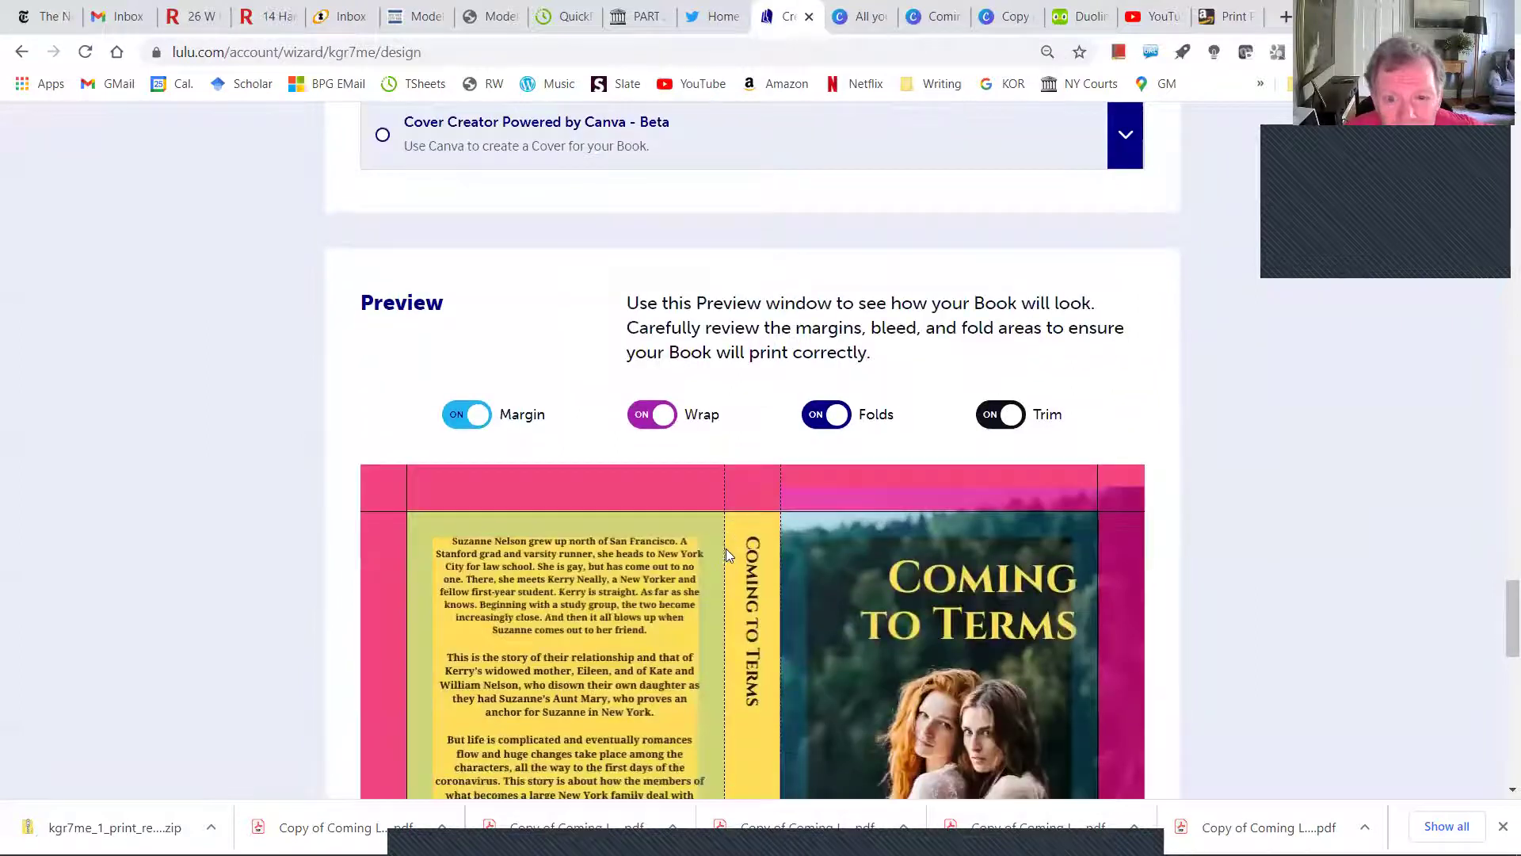
pyautogui.scroll(-12, 725, 548)
pyautogui.click(726, 555)
pyautogui.scroll(-3, 737, 531)
pyautogui.scroll(-2, 1027, 594)
pyautogui.scroll(6, 1028, 594)
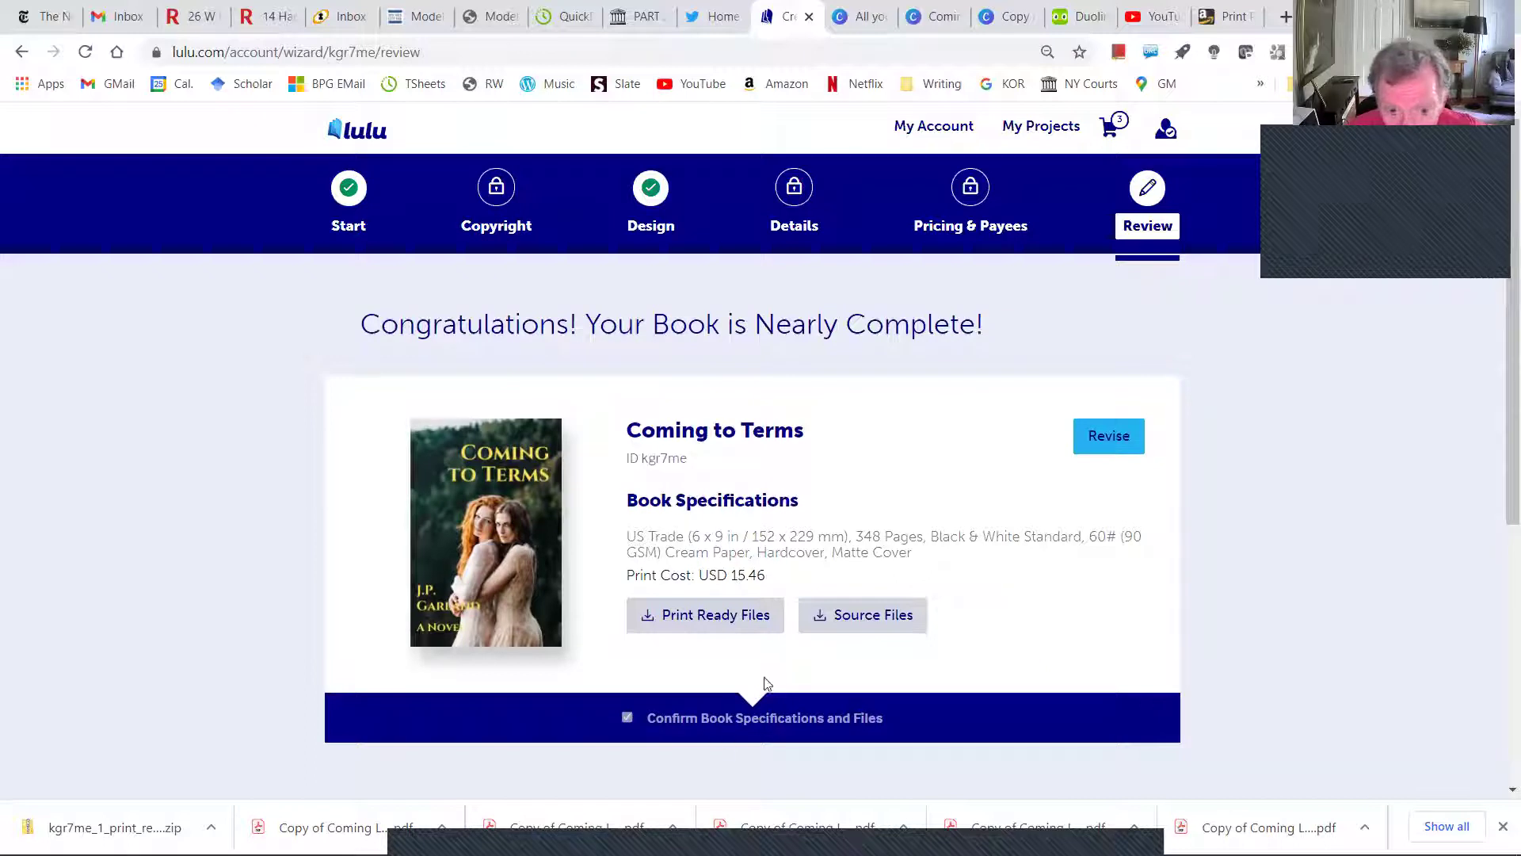
pyautogui.scroll(-3, 740, 788)
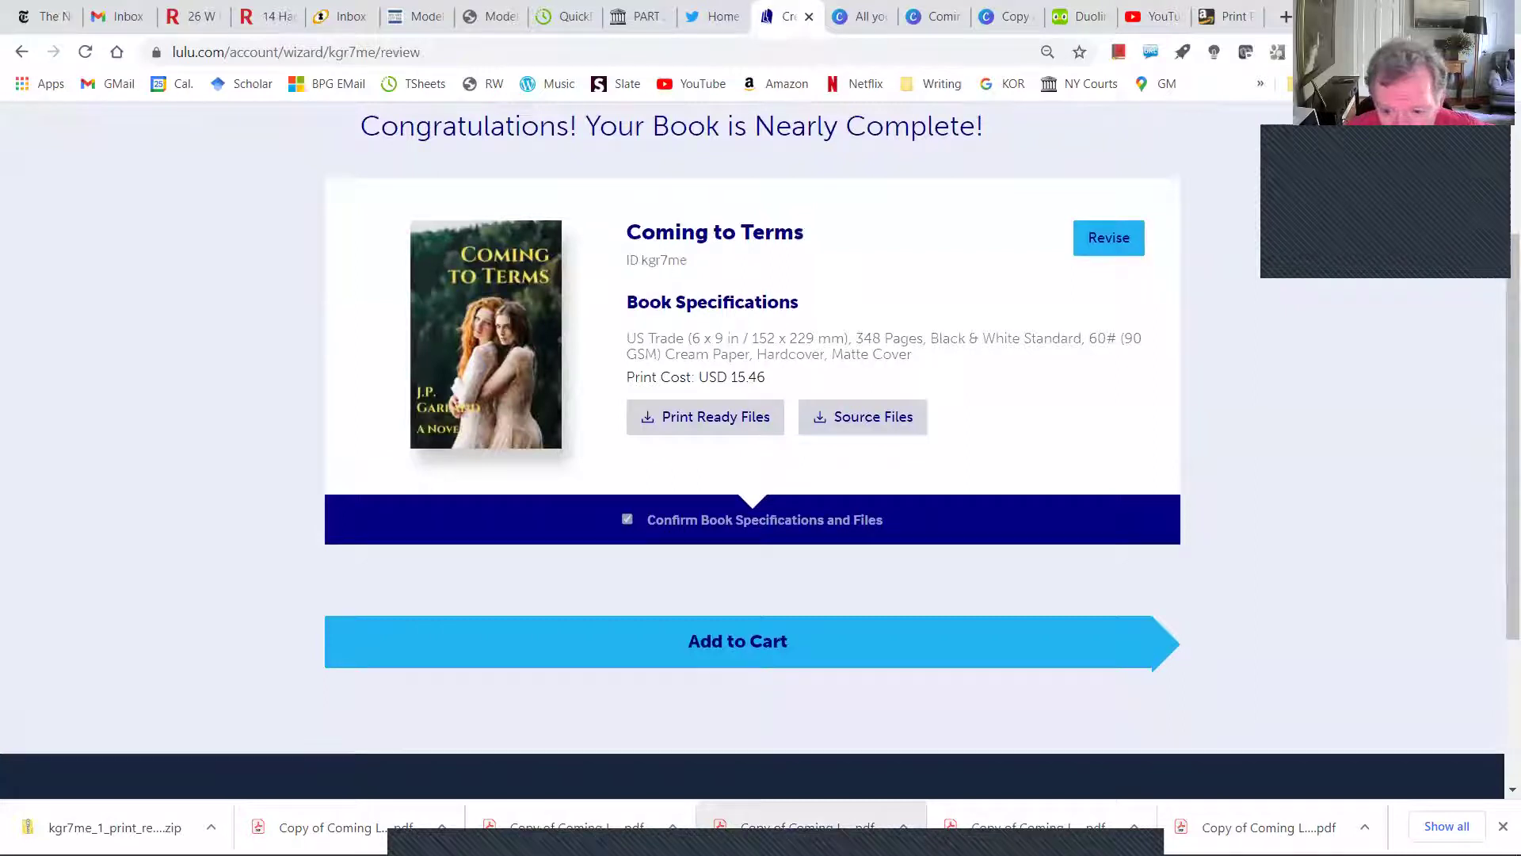
pyautogui.scroll(1, 989, 694)
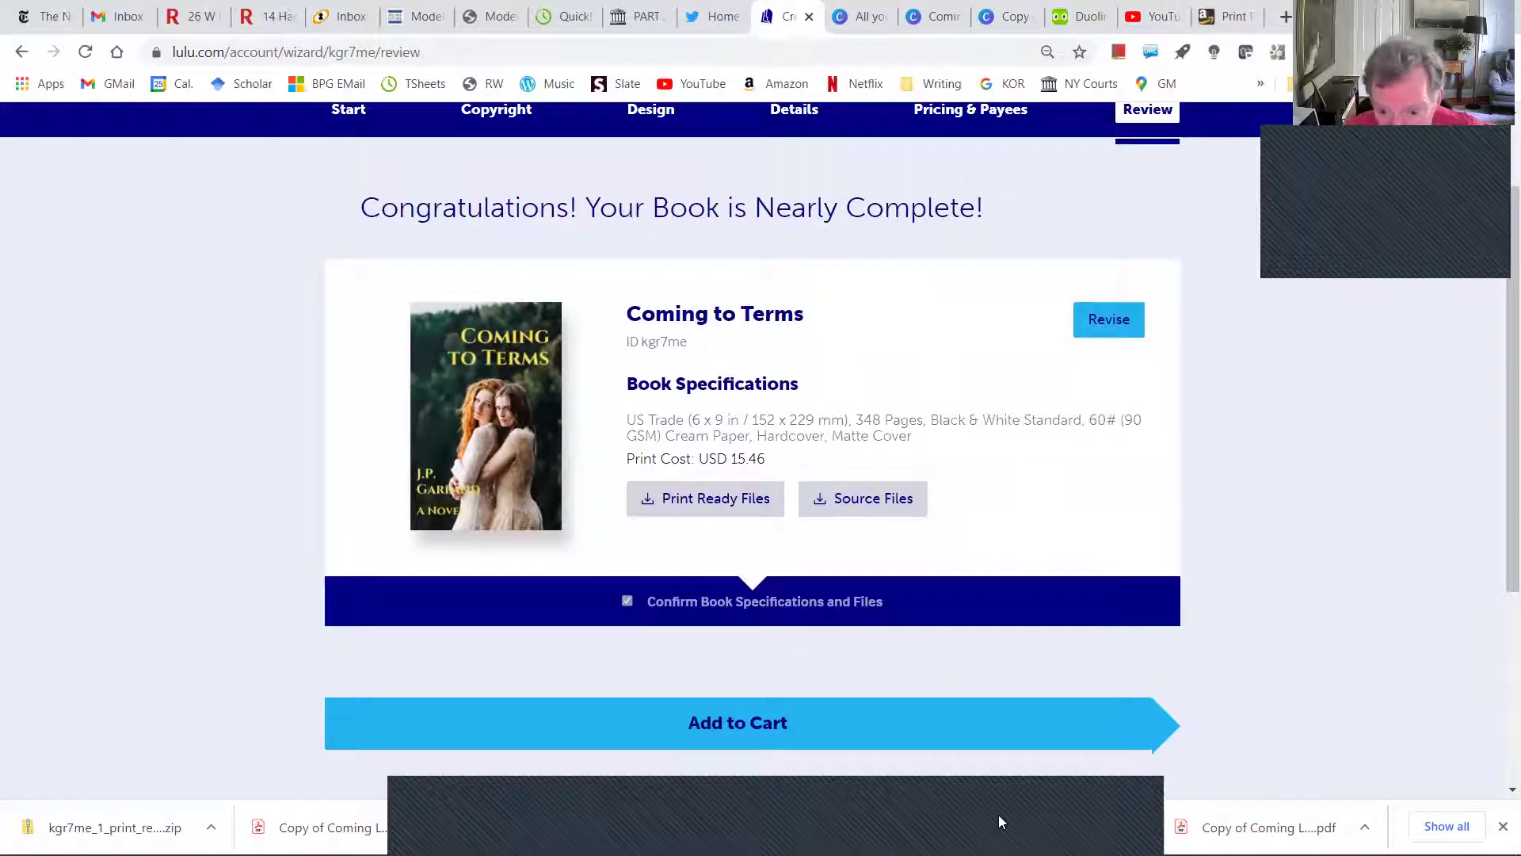
pyautogui.scroll(-4, 965, 687)
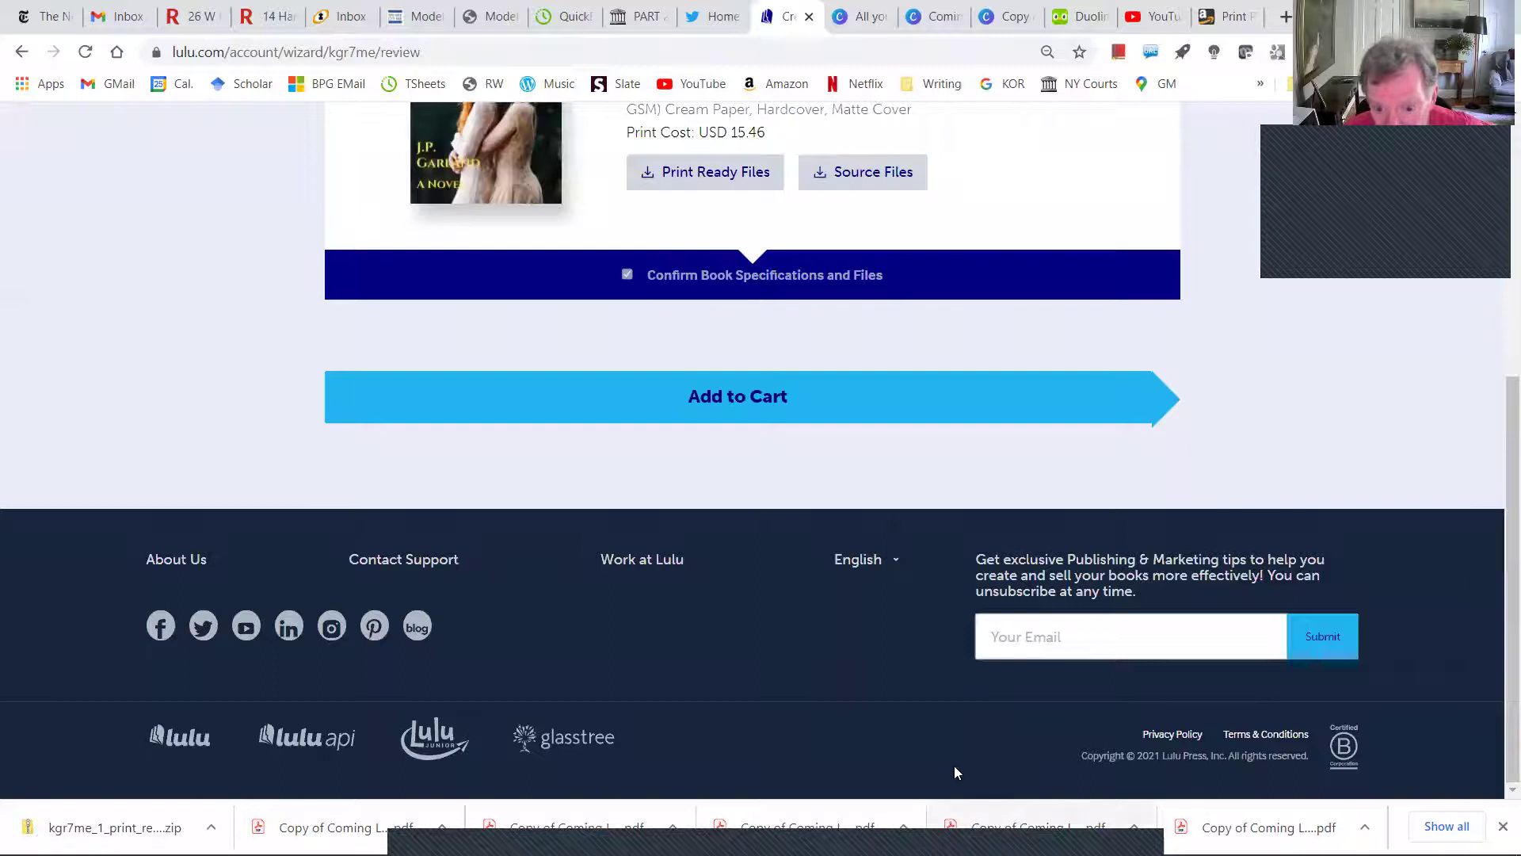